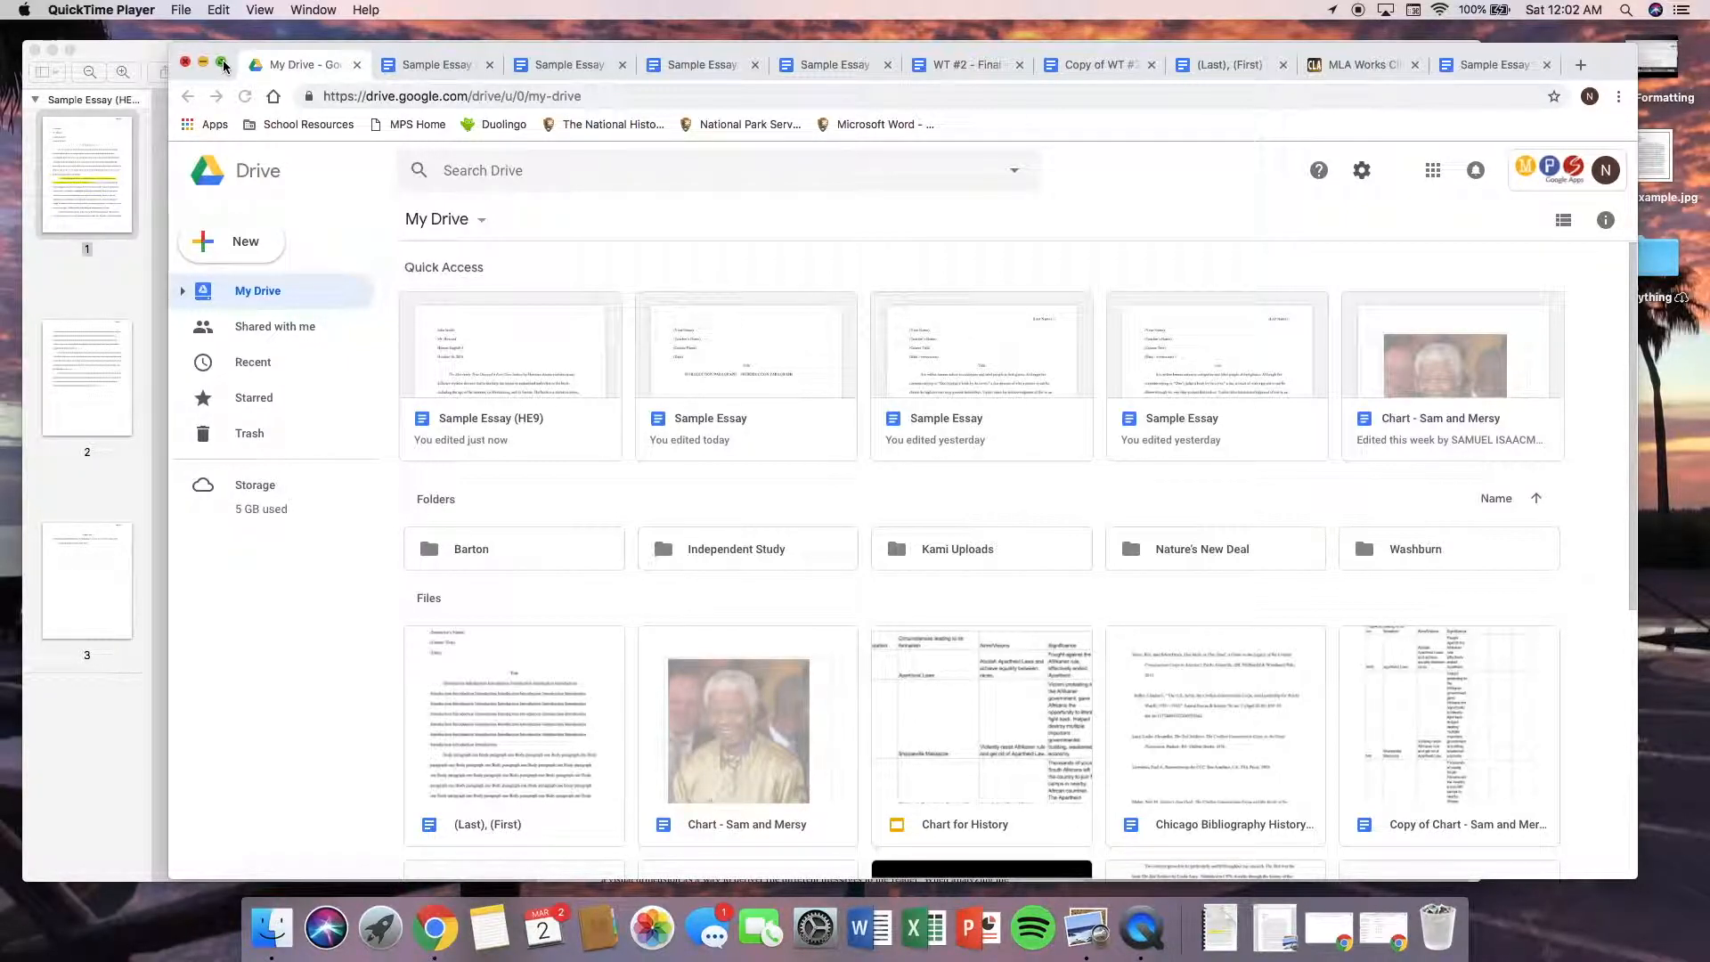
# Place the Drive window and the sample essay PDF side by side in split view, with the essay's first page enlarged.
pyautogui.moveTo(223, 64); pyautogui.dragTo(223, 61)
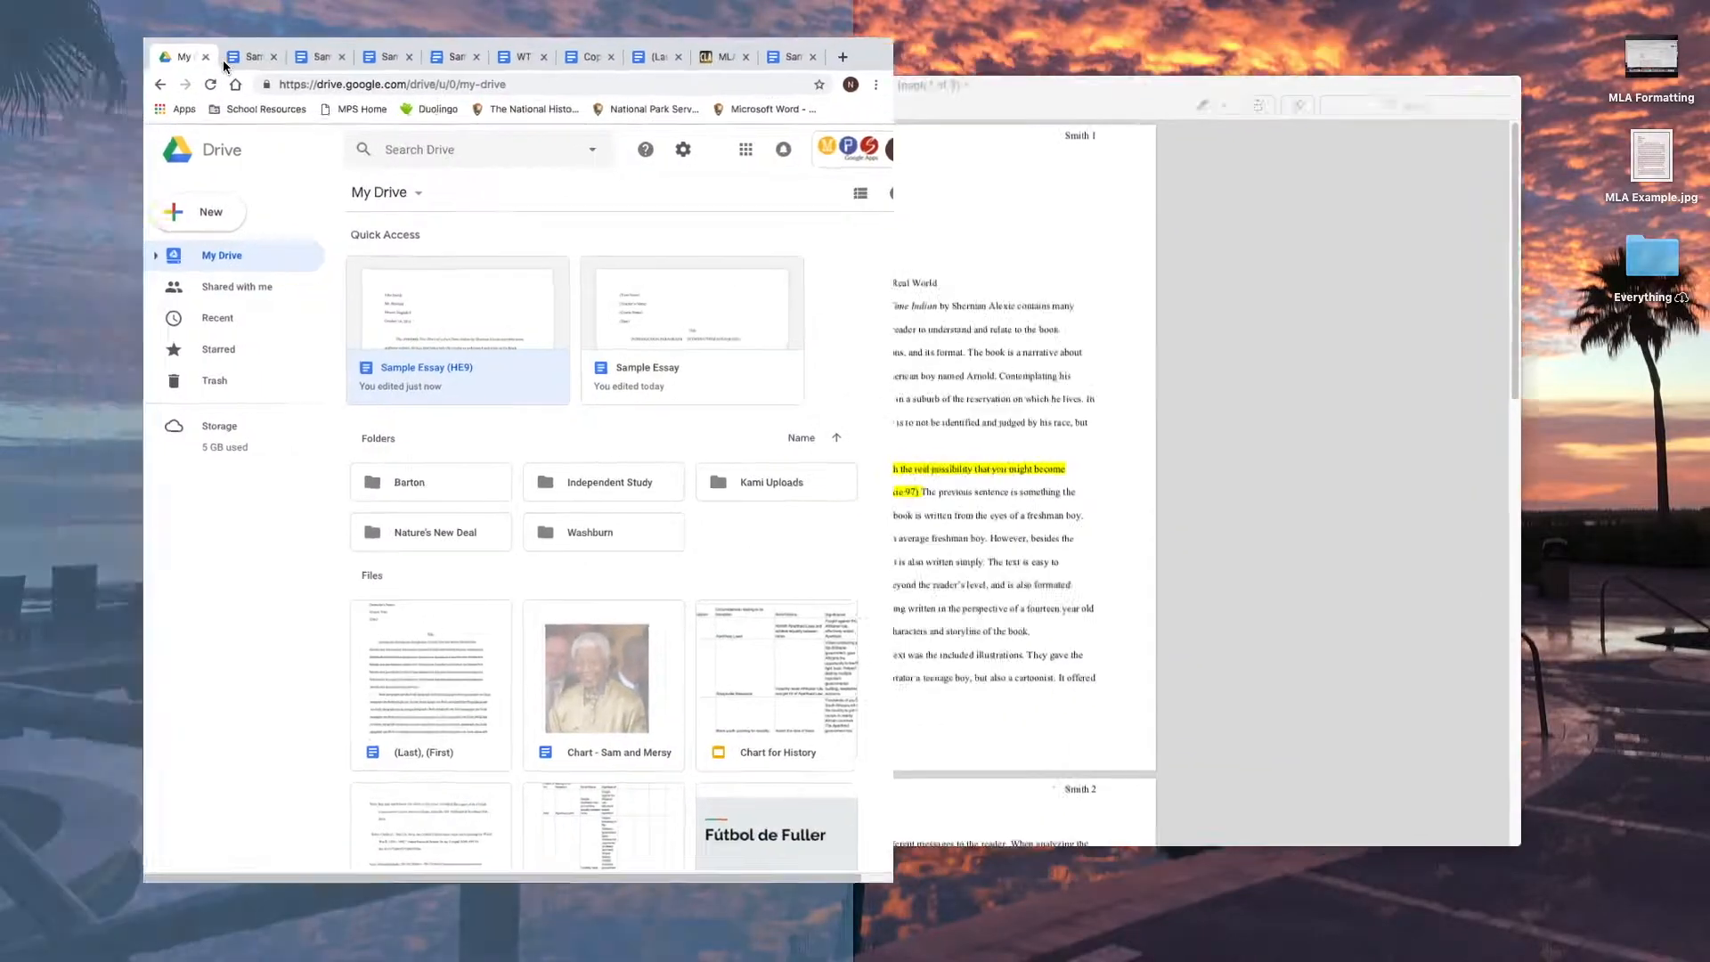
pyautogui.click(1208, 430)
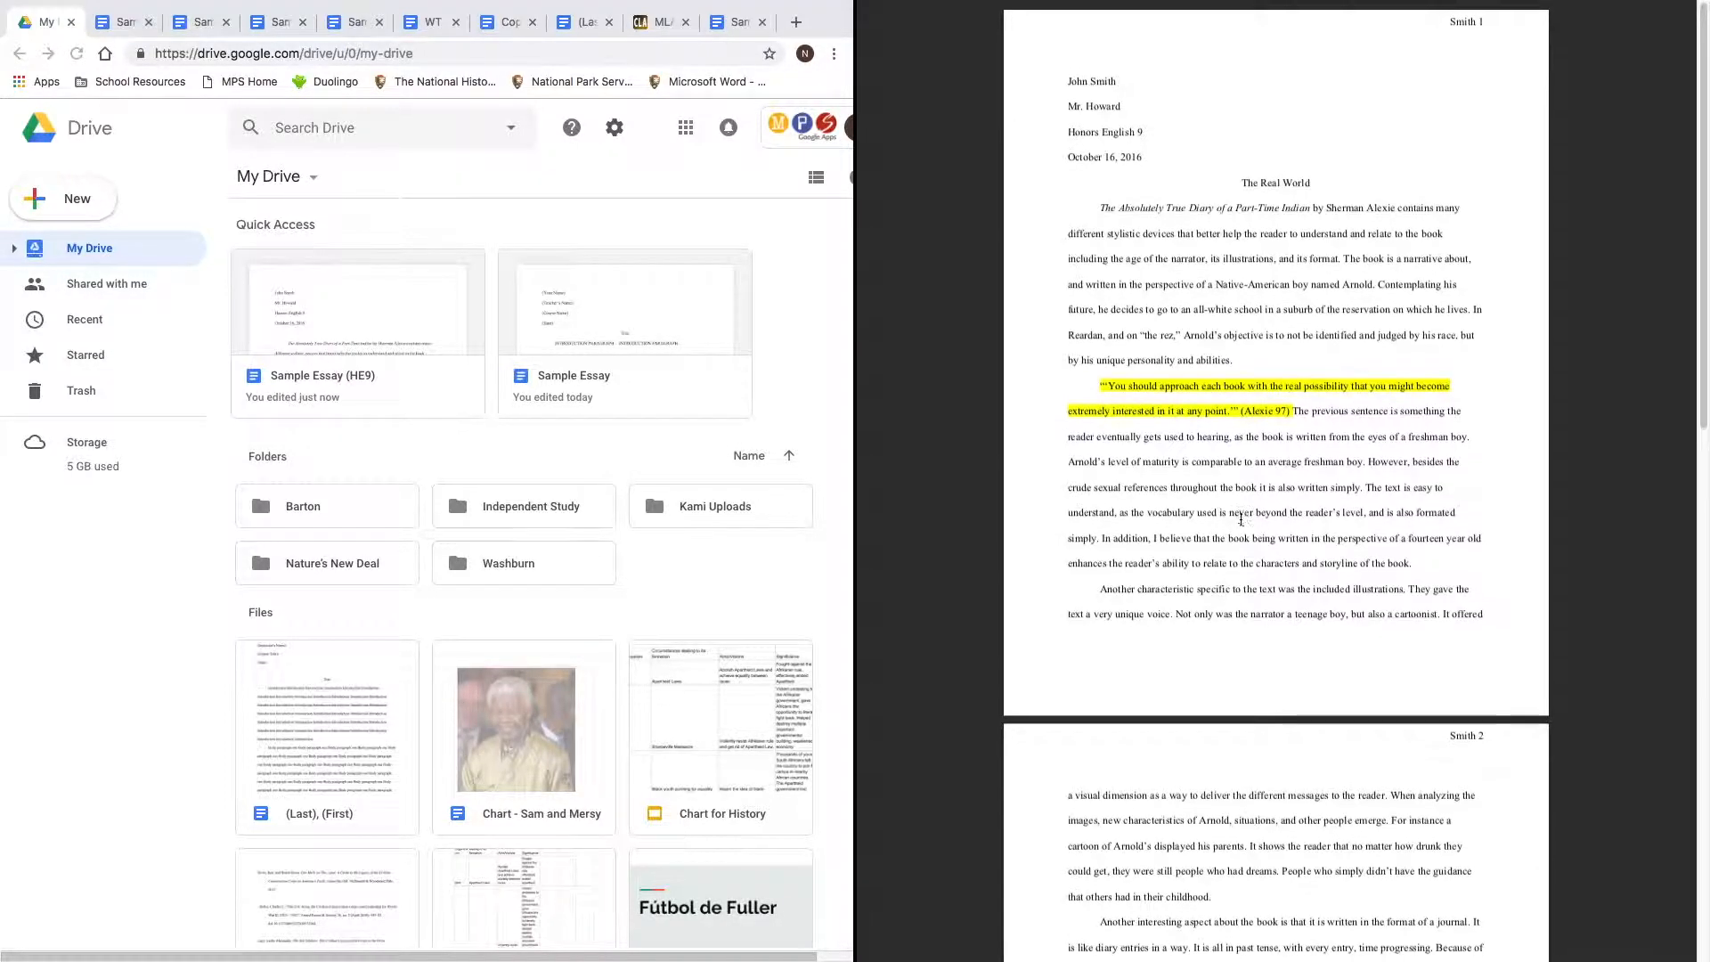
pyautogui.scroll(-5, 1241, 520)
pyautogui.scroll(-9, 1241, 517)
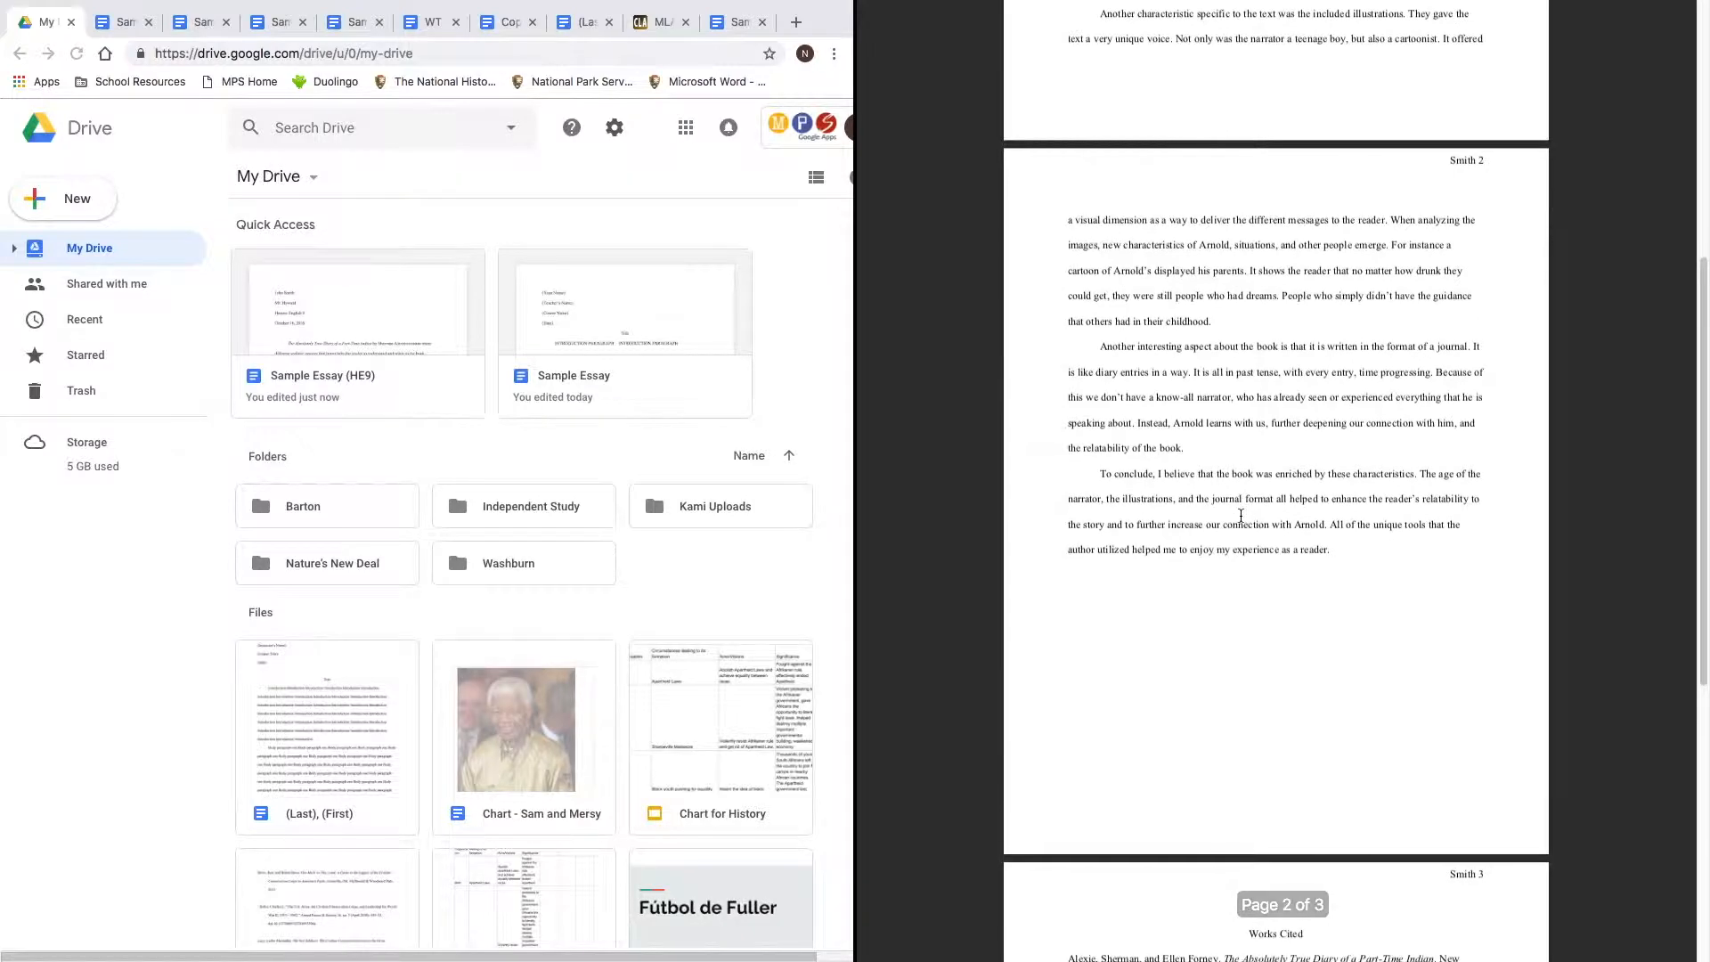
pyautogui.scroll(8, 1247, 481)
pyautogui.scroll(6, 1247, 481)
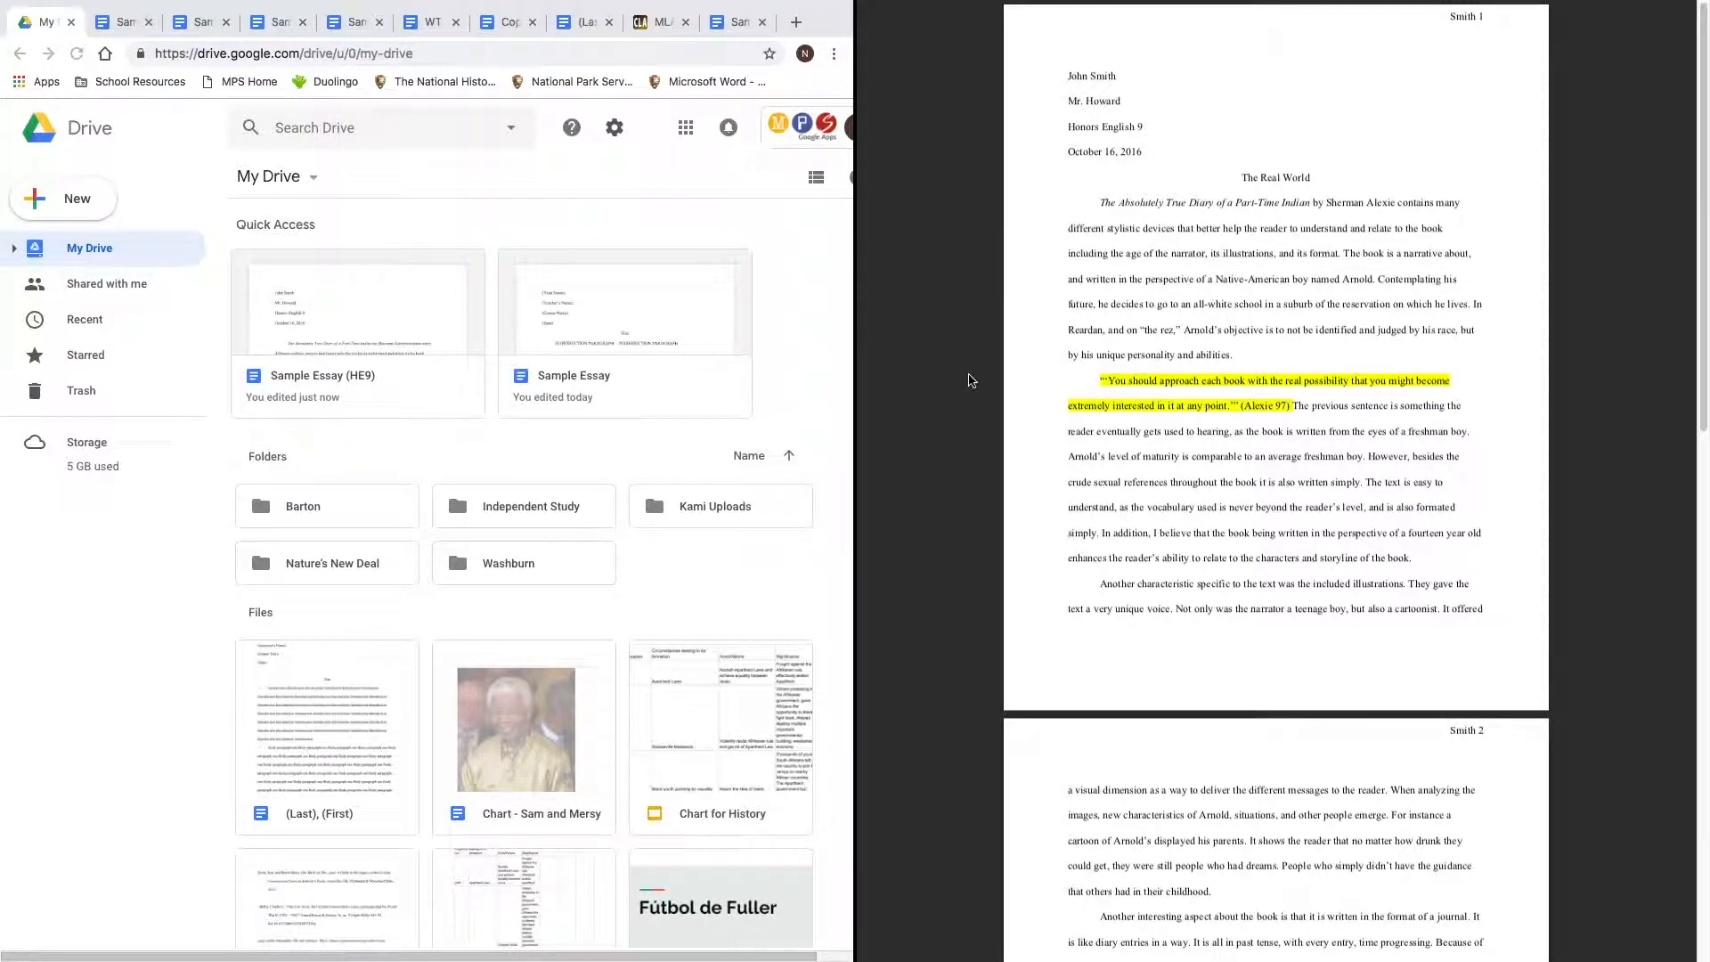
pyautogui.scroll(5, 1286, 339)
pyautogui.scroll(3, 1287, 339)
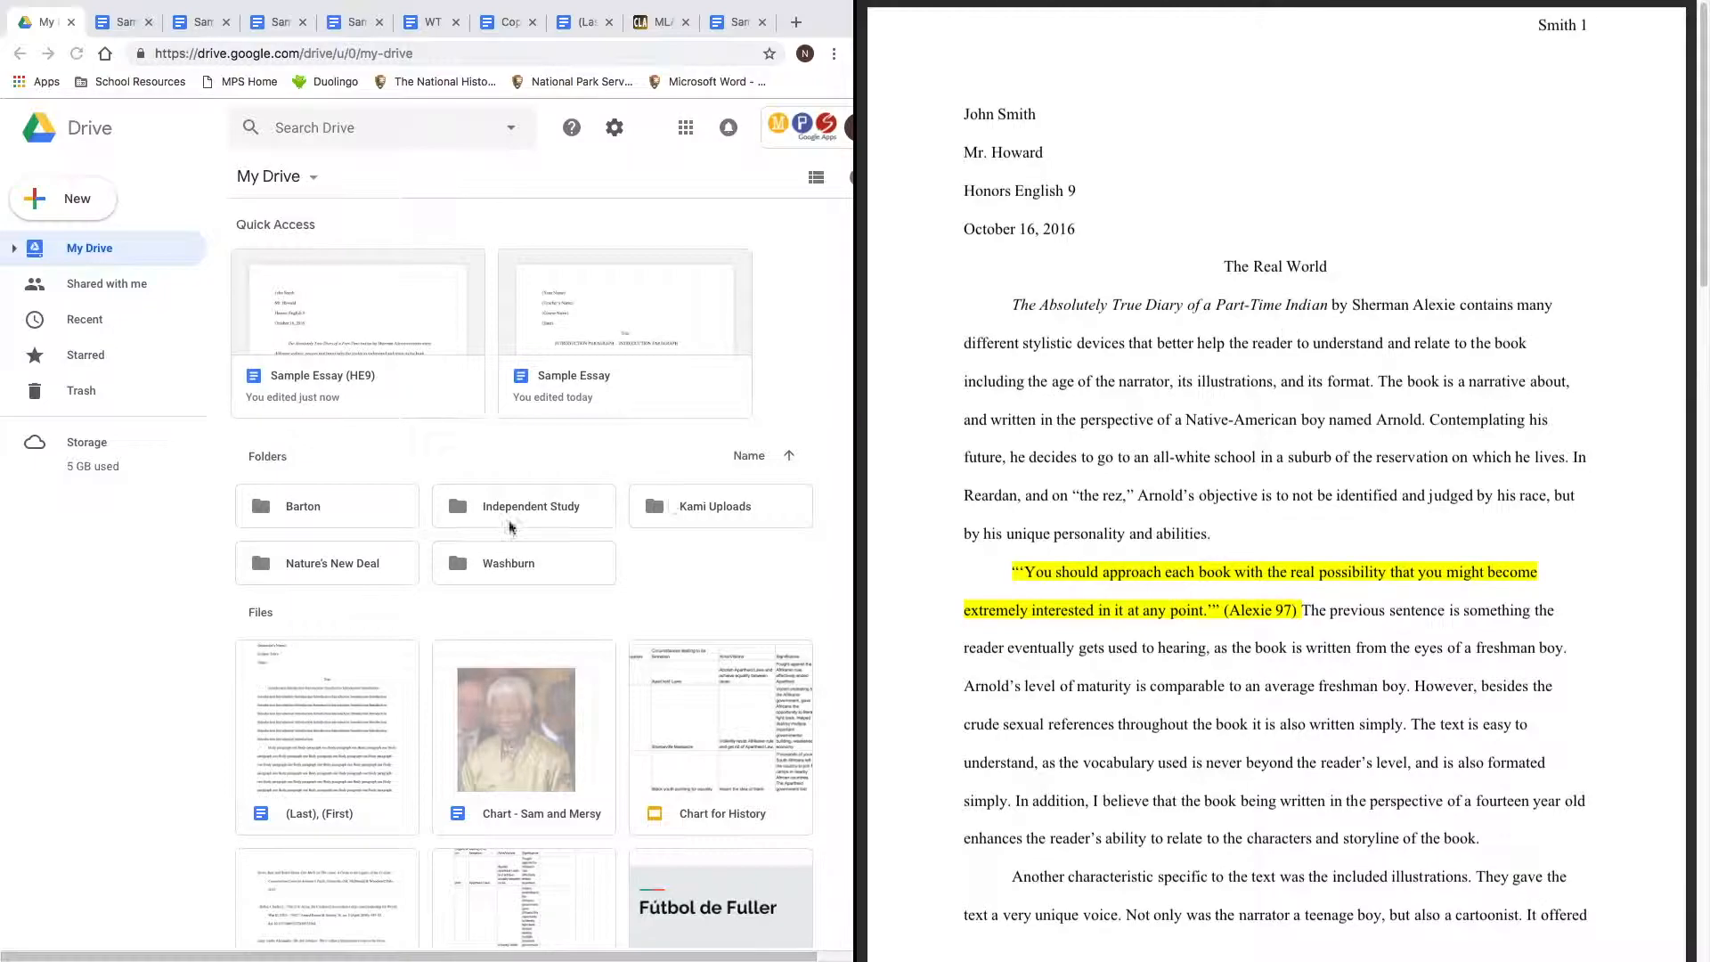
# Create a new Google Docs document and name it "Sample Essay".
pyautogui.click(96, 212)
pyautogui.click(78, 202)
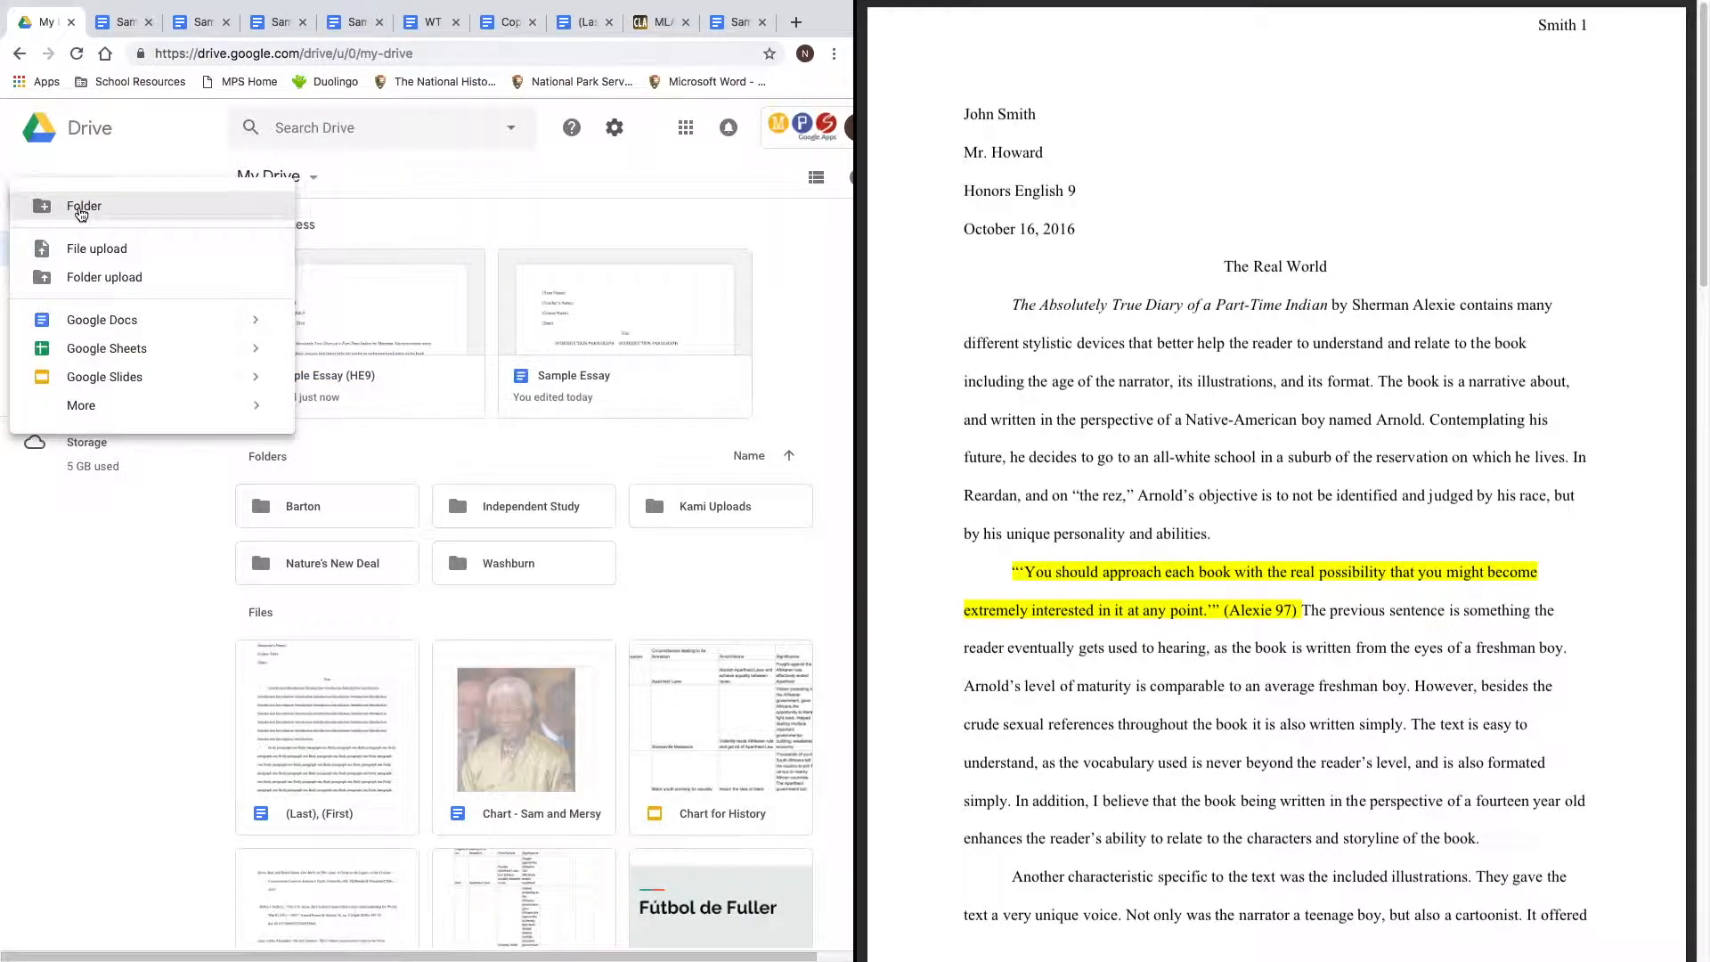
pyautogui.click(123, 320)
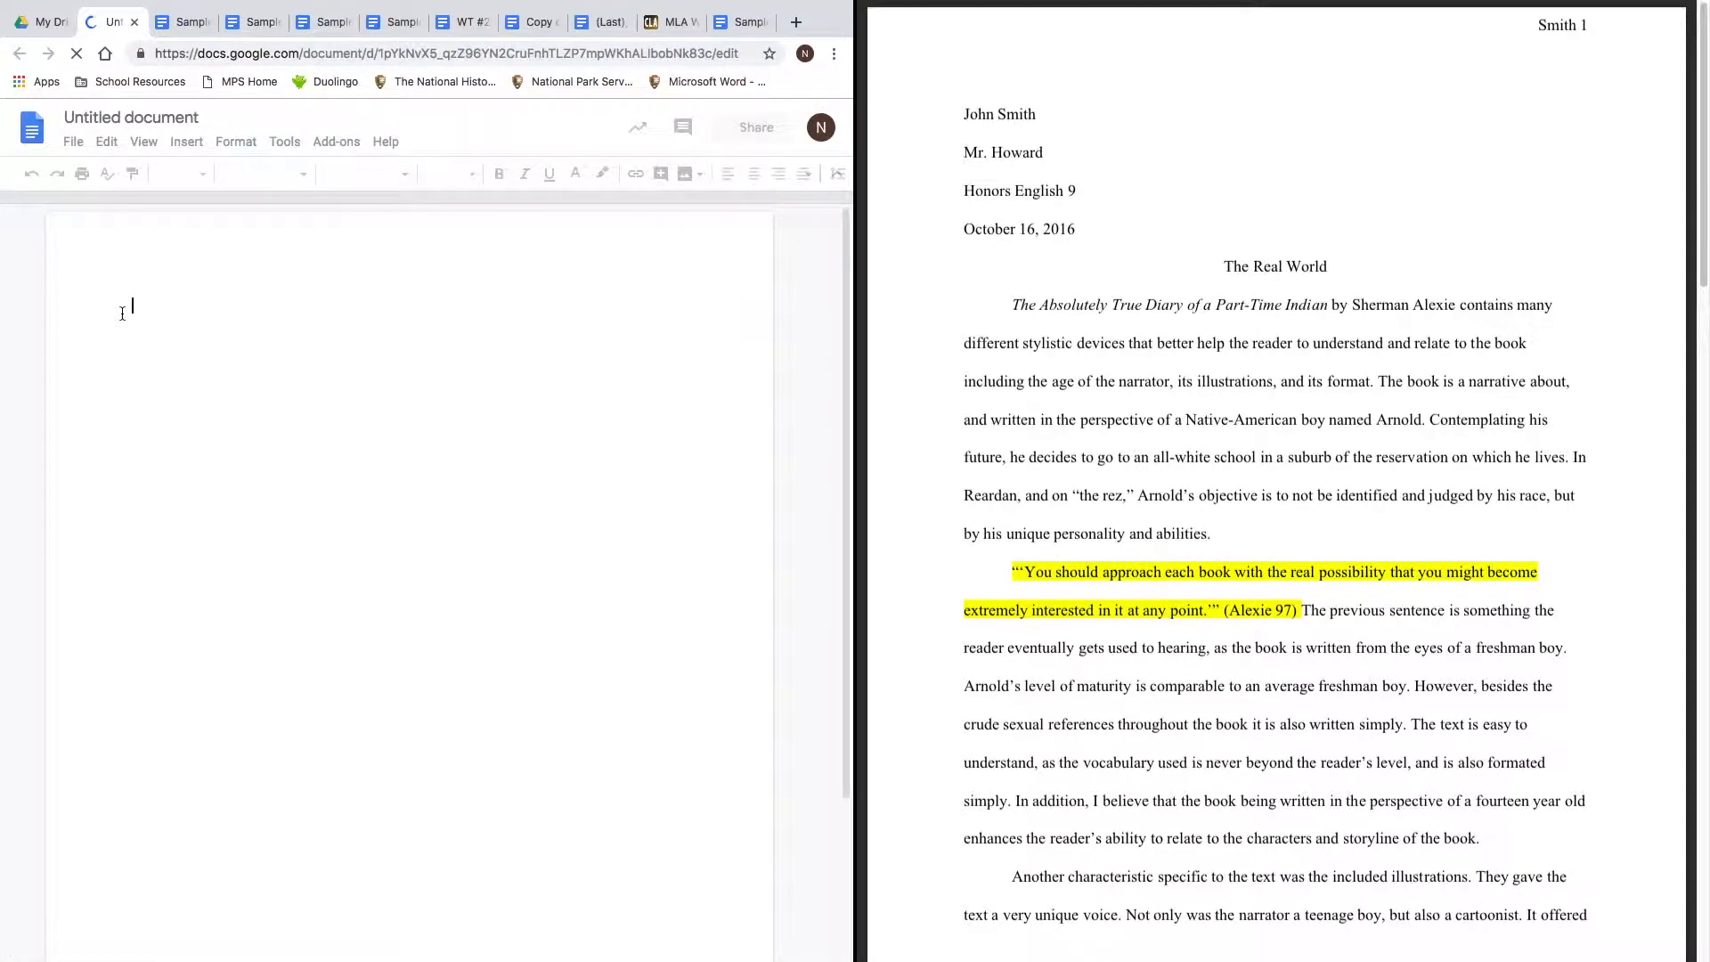
pyautogui.click(142, 117)
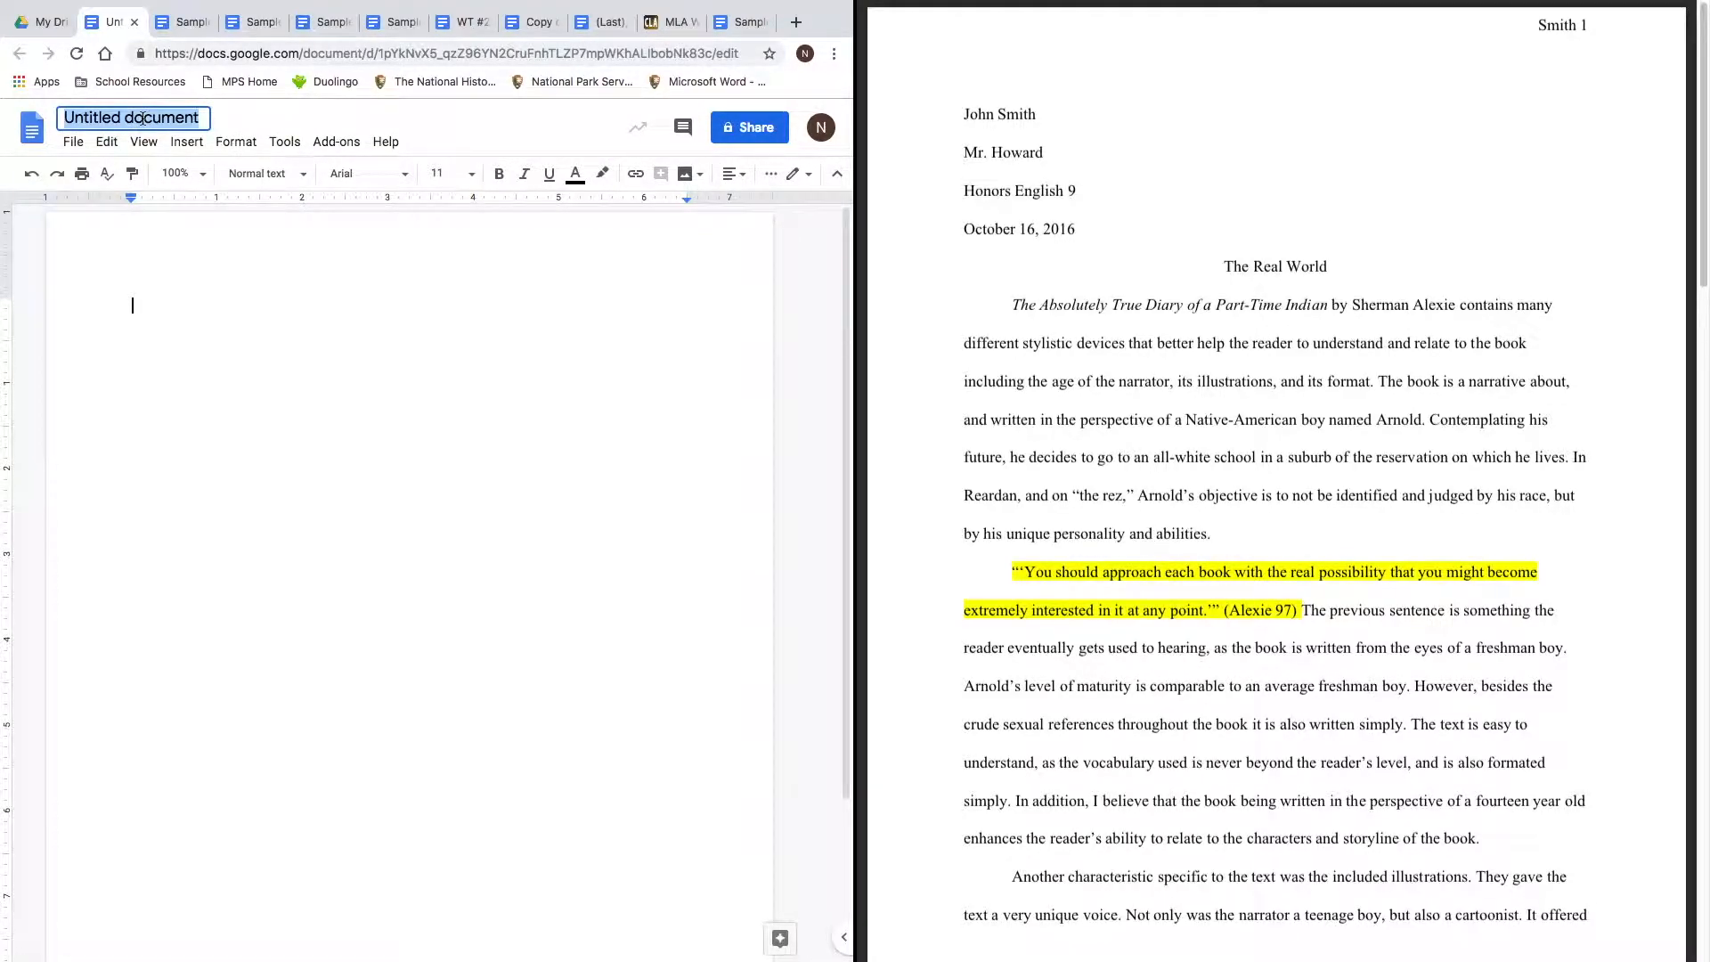
pyautogui.write('S')
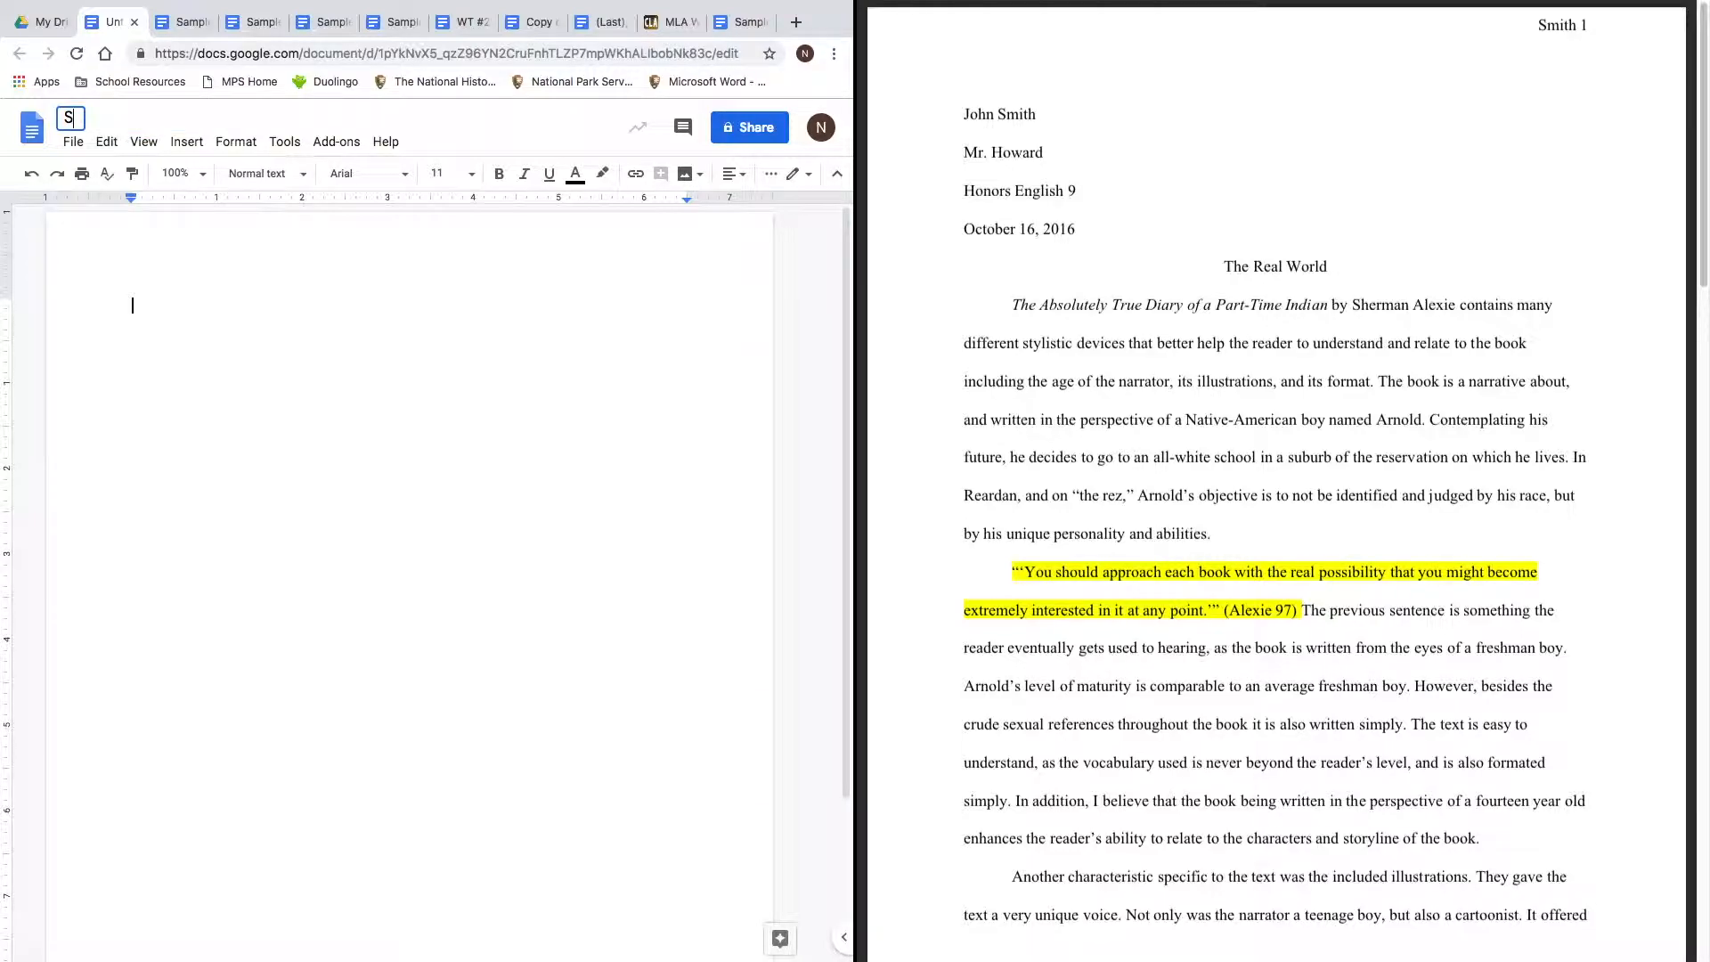
pyautogui.write('ample Essay')
pyautogui.press('Return')
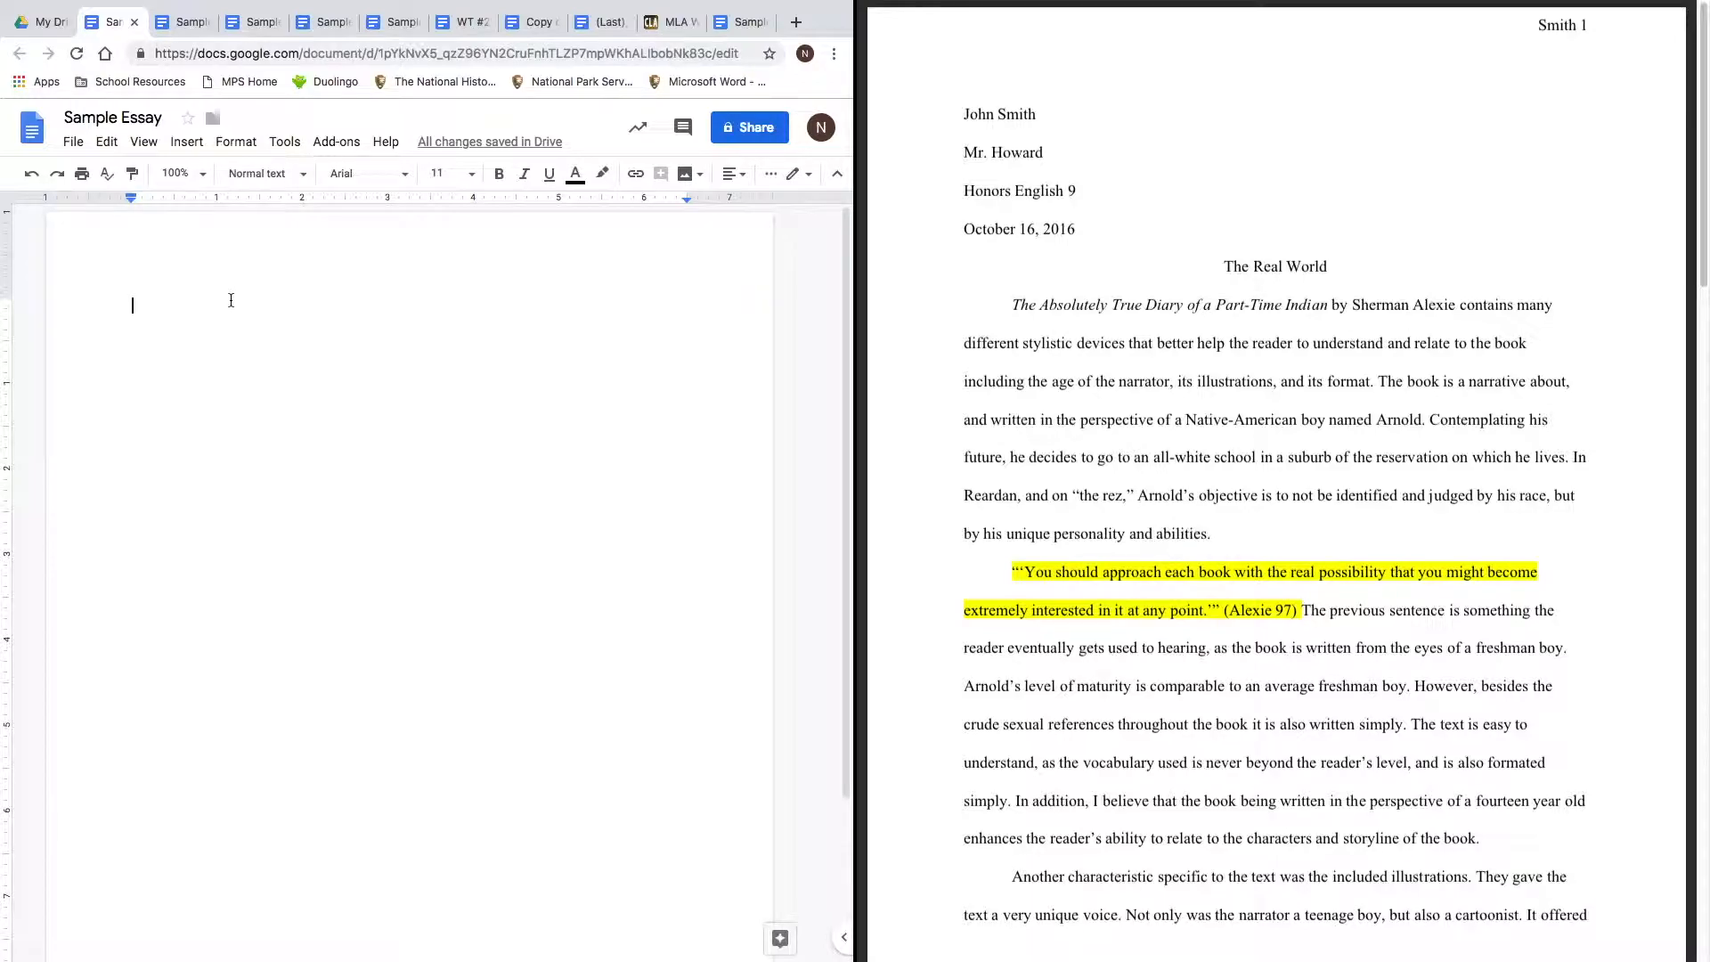
# Set the blank document's font to Times New Roman, size 12.
pyautogui.click(347, 187)
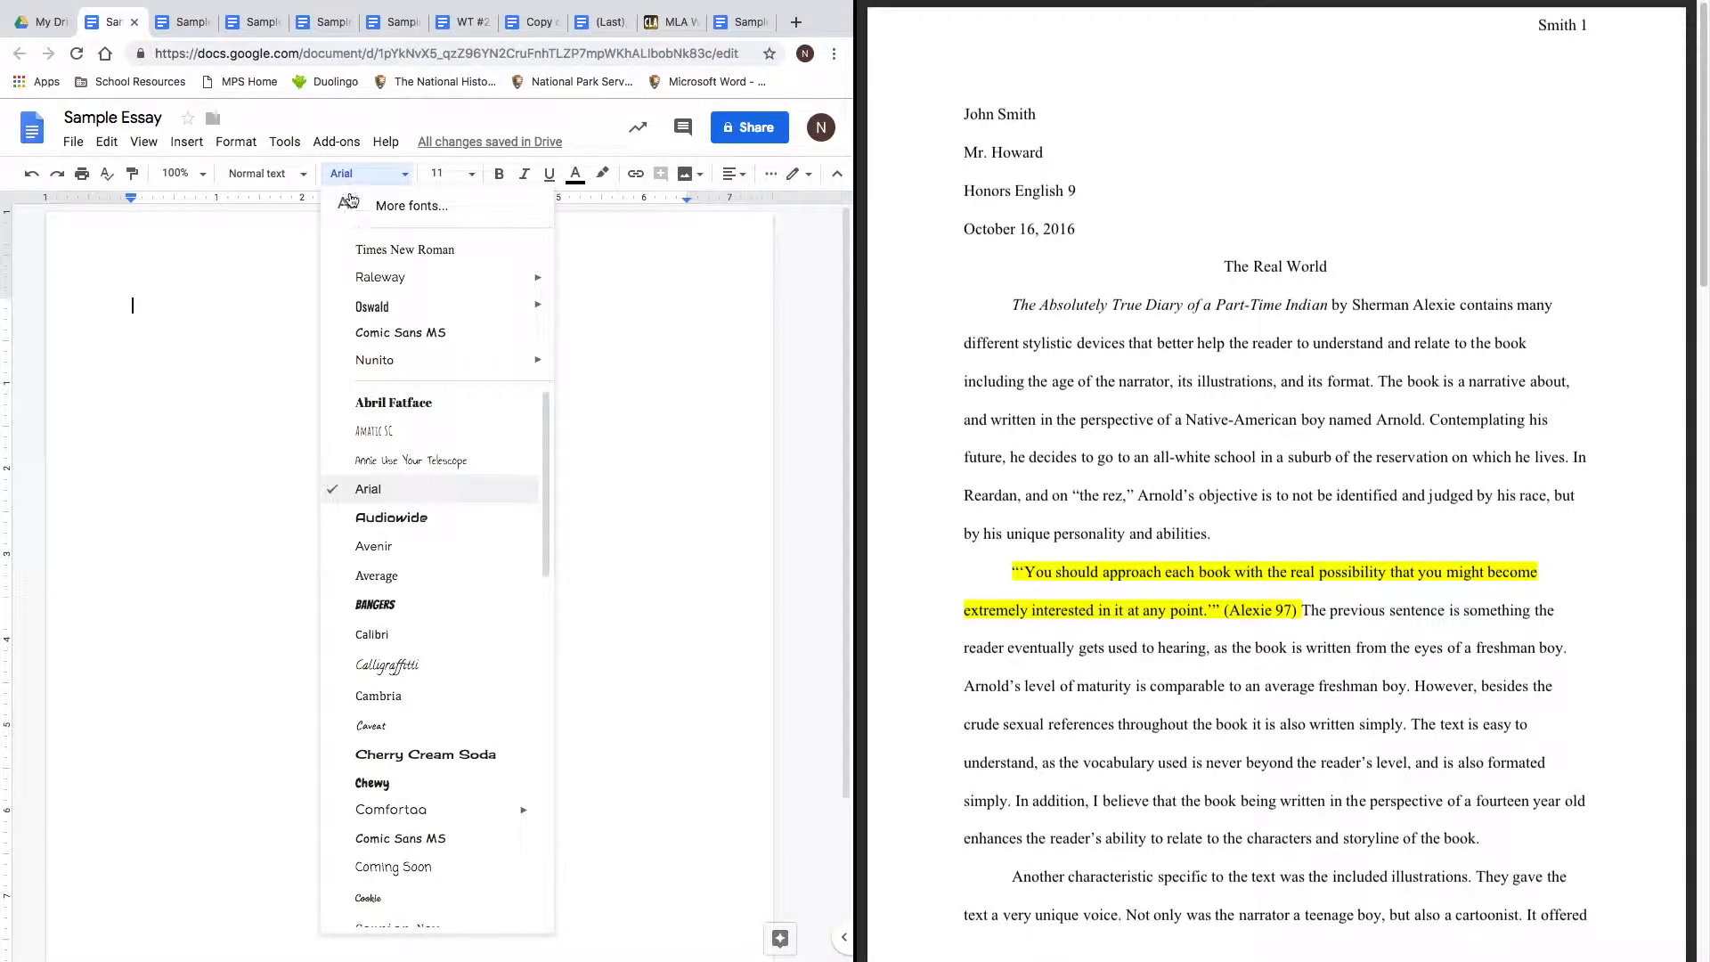
pyautogui.click(364, 253)
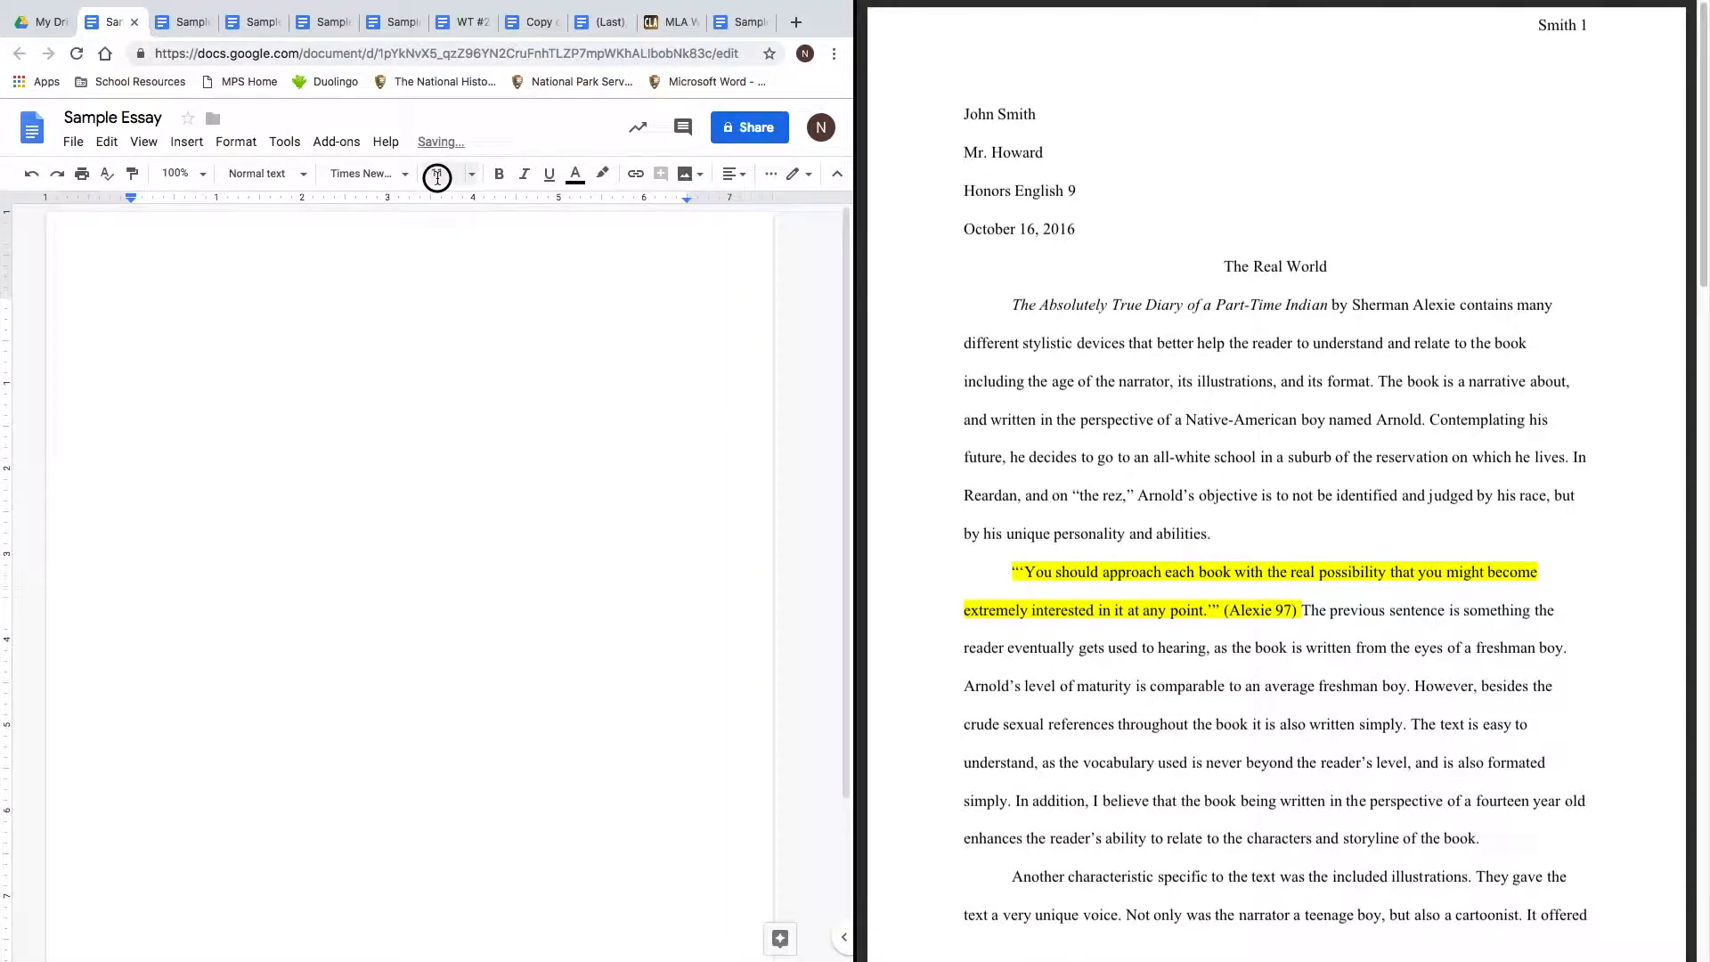
pyautogui.click(438, 174)
pyautogui.write('12')
pyautogui.press('Return')
# Set the document's line spacing to Double.
pyautogui.click(728, 178)
pyautogui.click(770, 177)
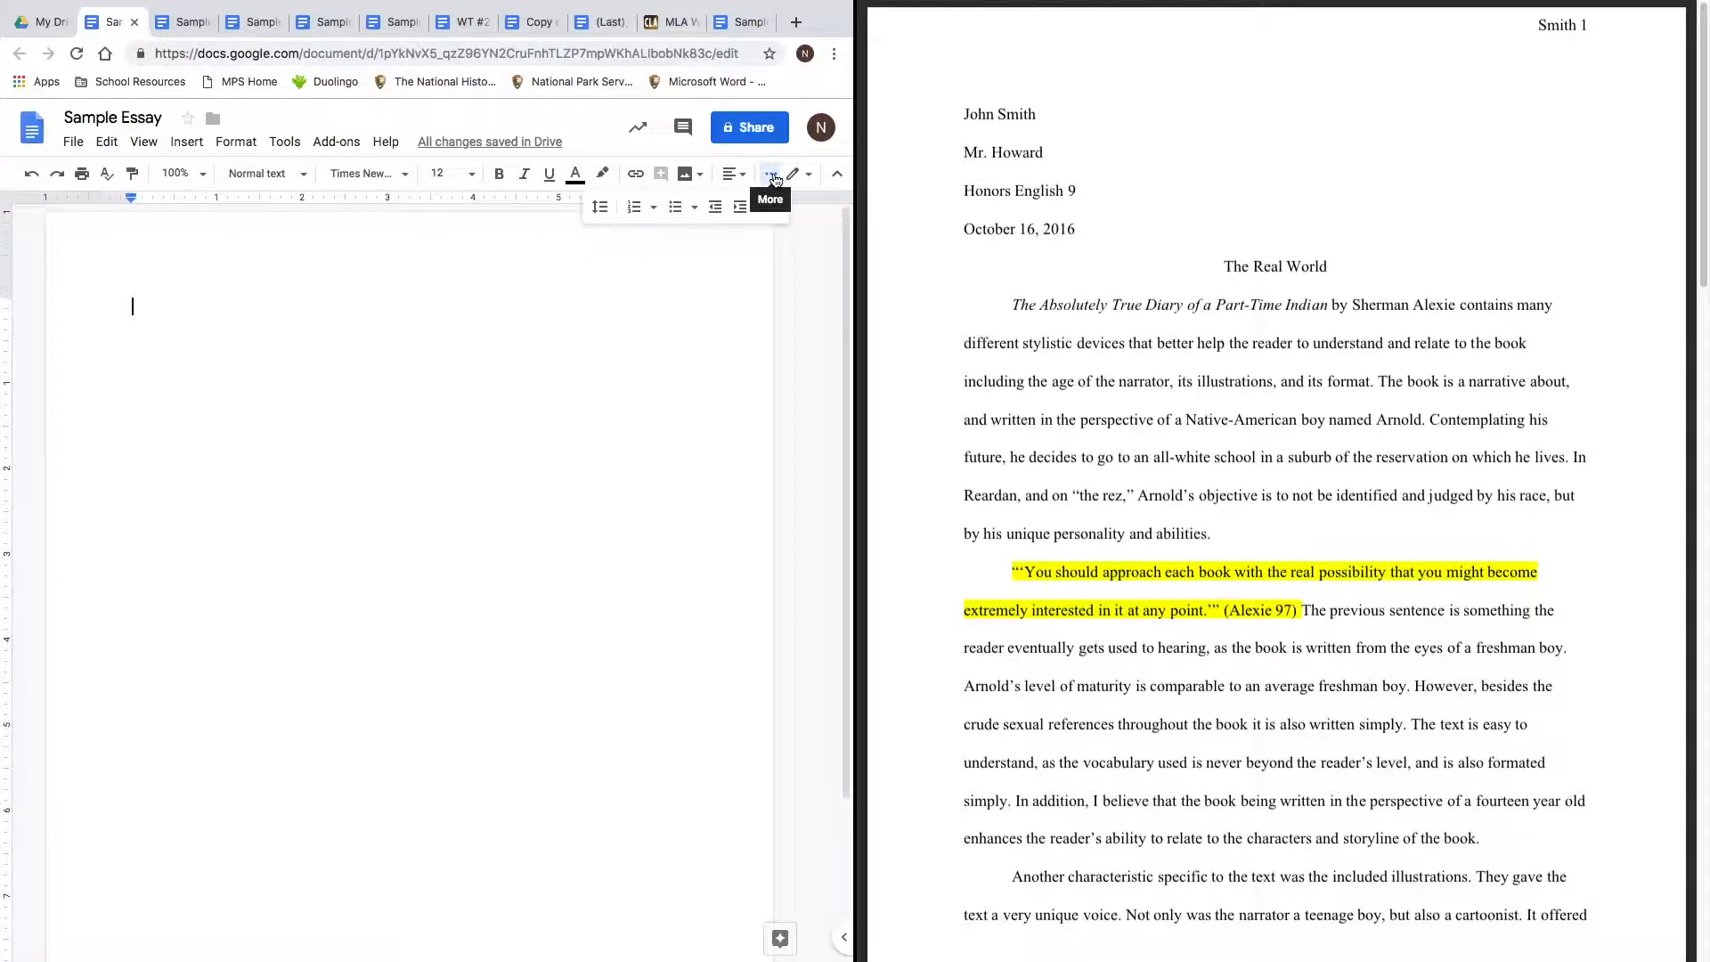
pyautogui.click(603, 217)
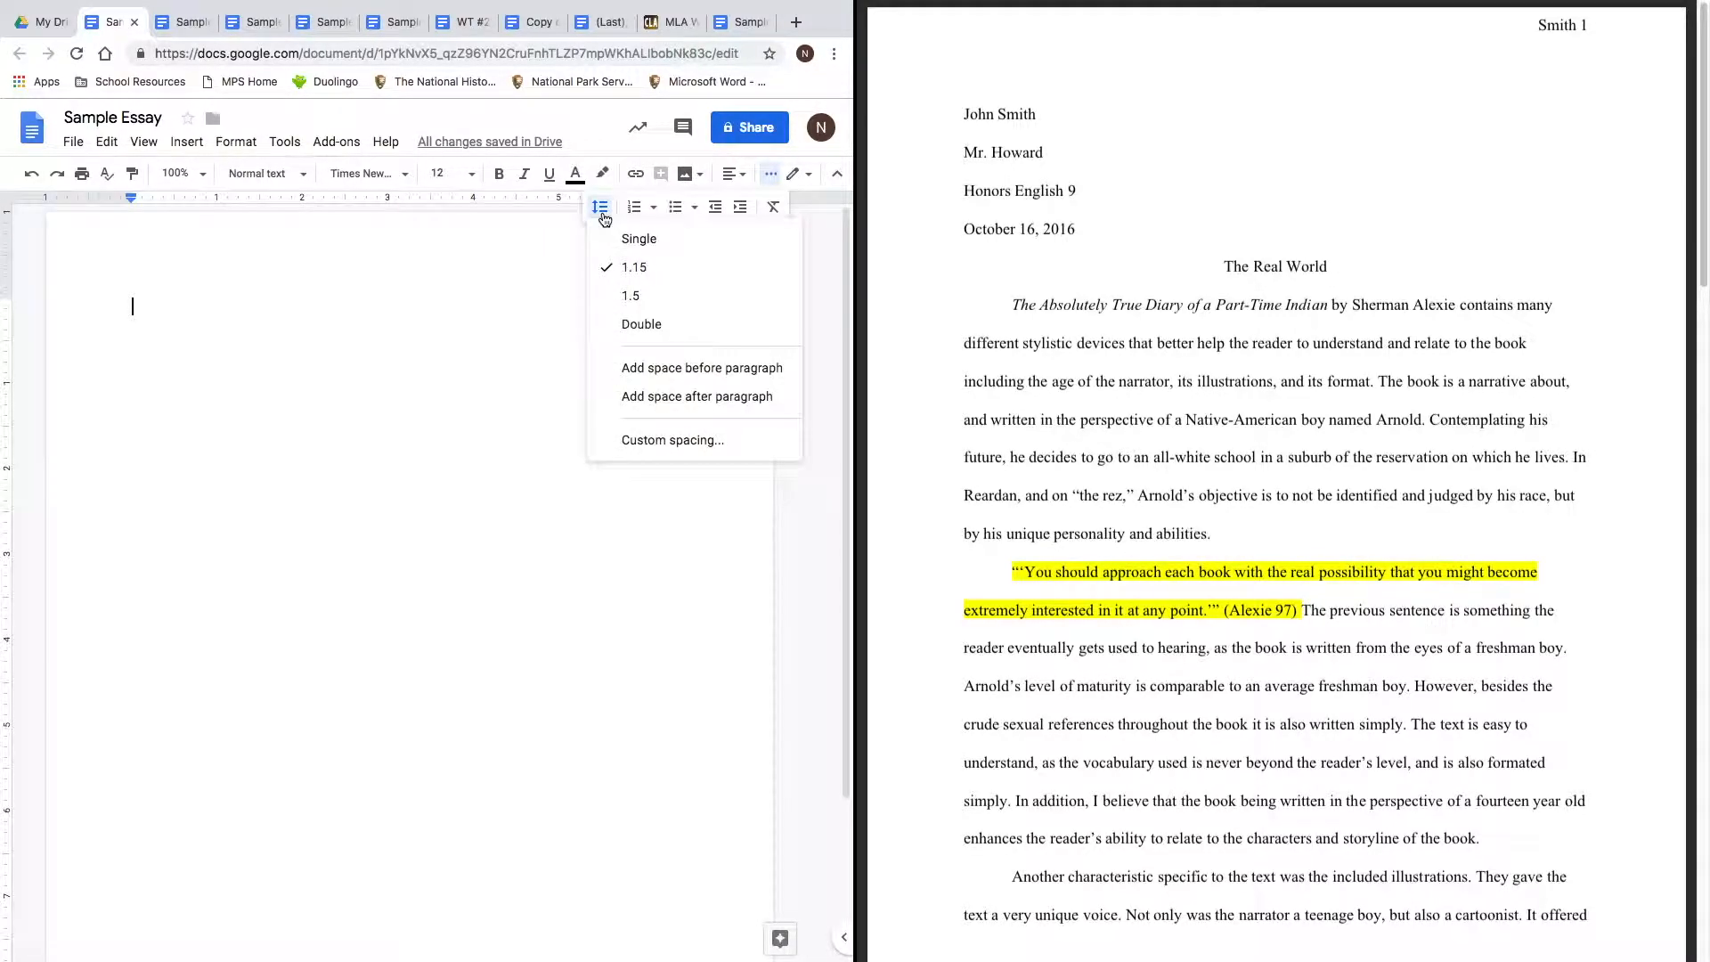
pyautogui.click(630, 323)
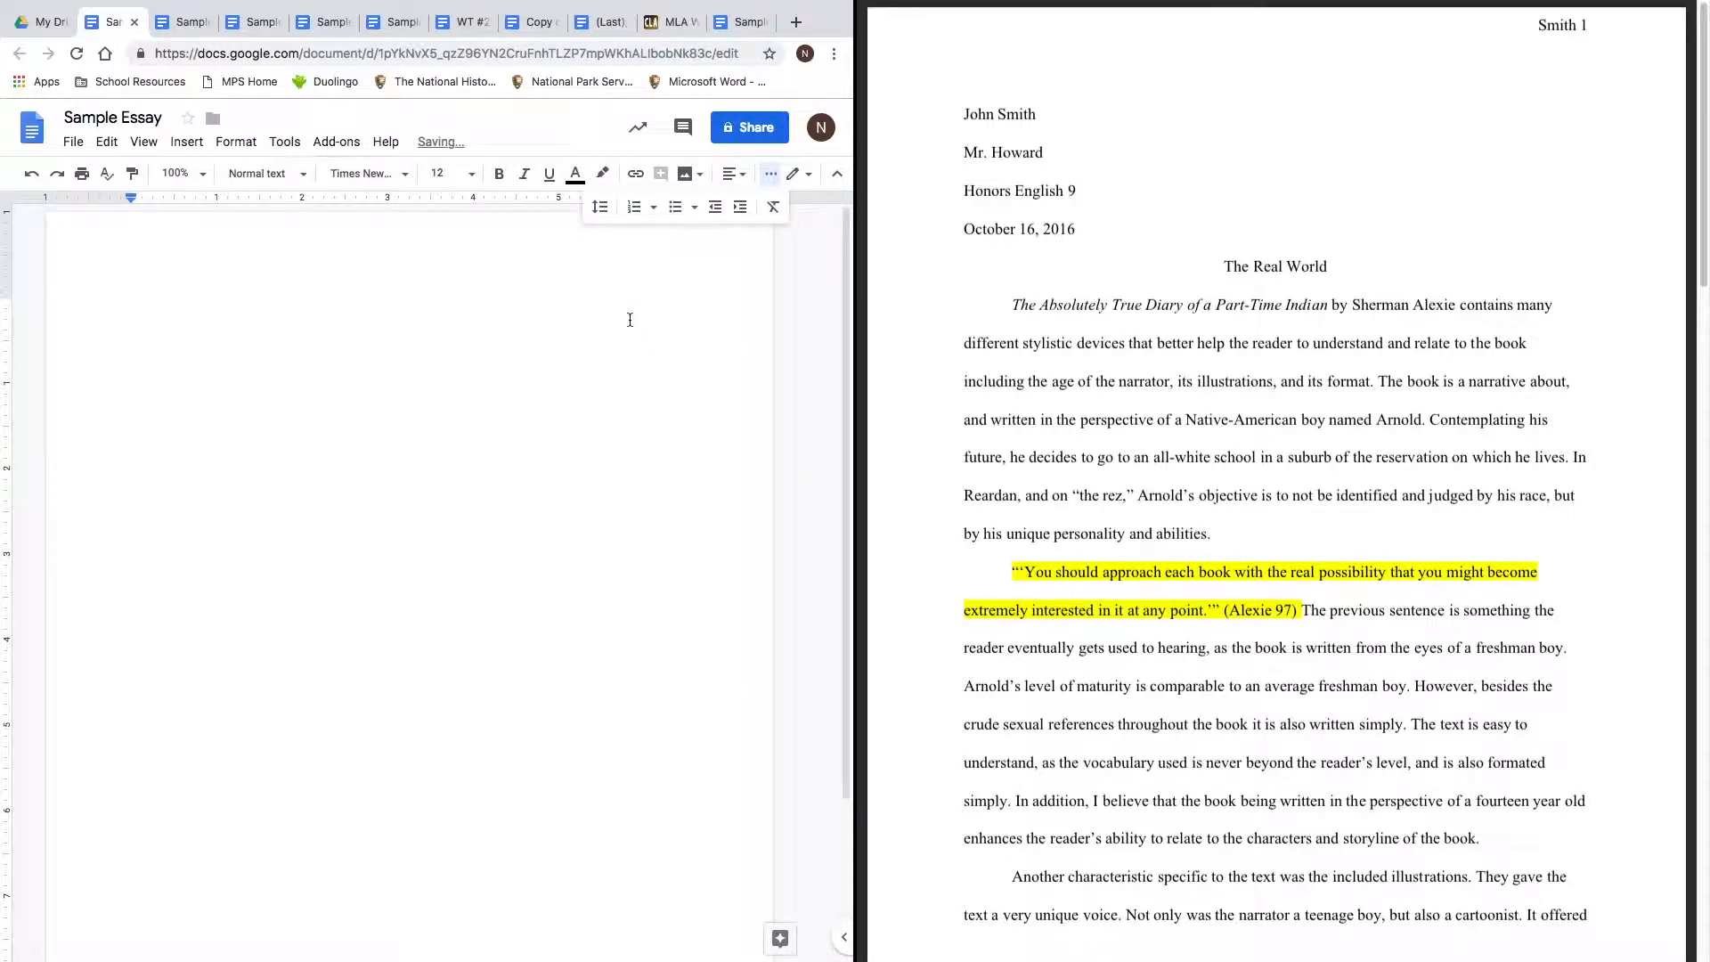
pyautogui.click(770, 179)
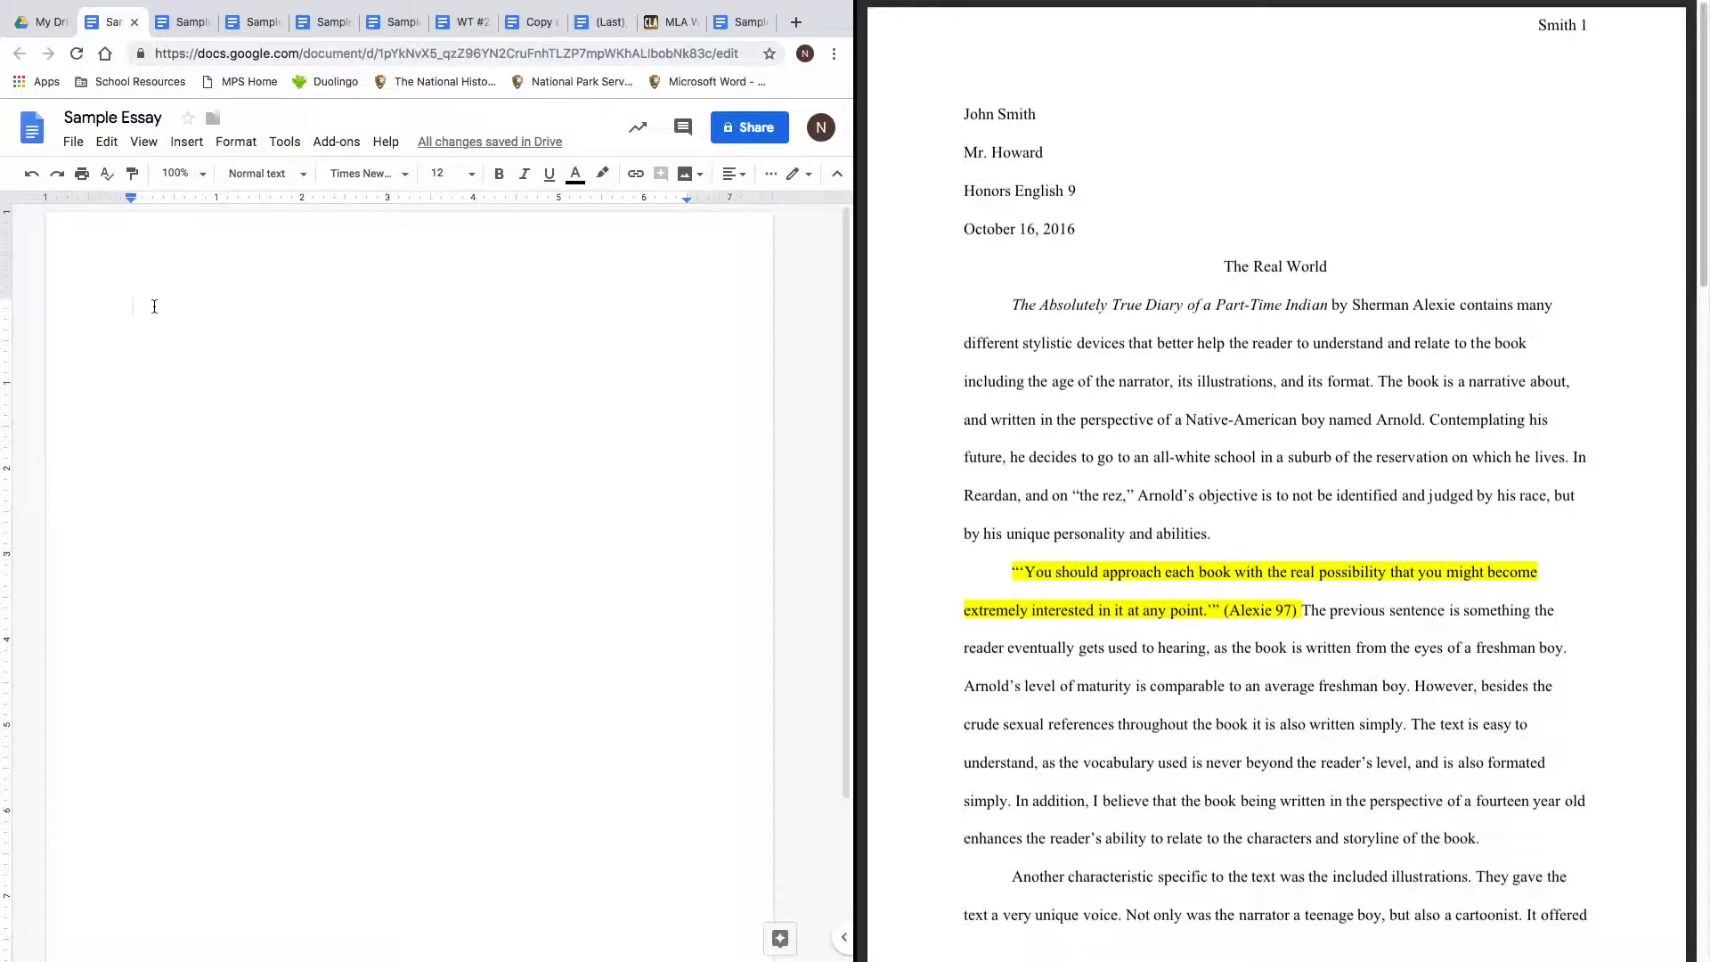
# Enter the four heading lines "(Your Name)", "(Instructor's Name)", "(Course Title)" and "(Date)", each on its own line.
pyautogui.write('(Your Name)')
pyautogui.press('Return')
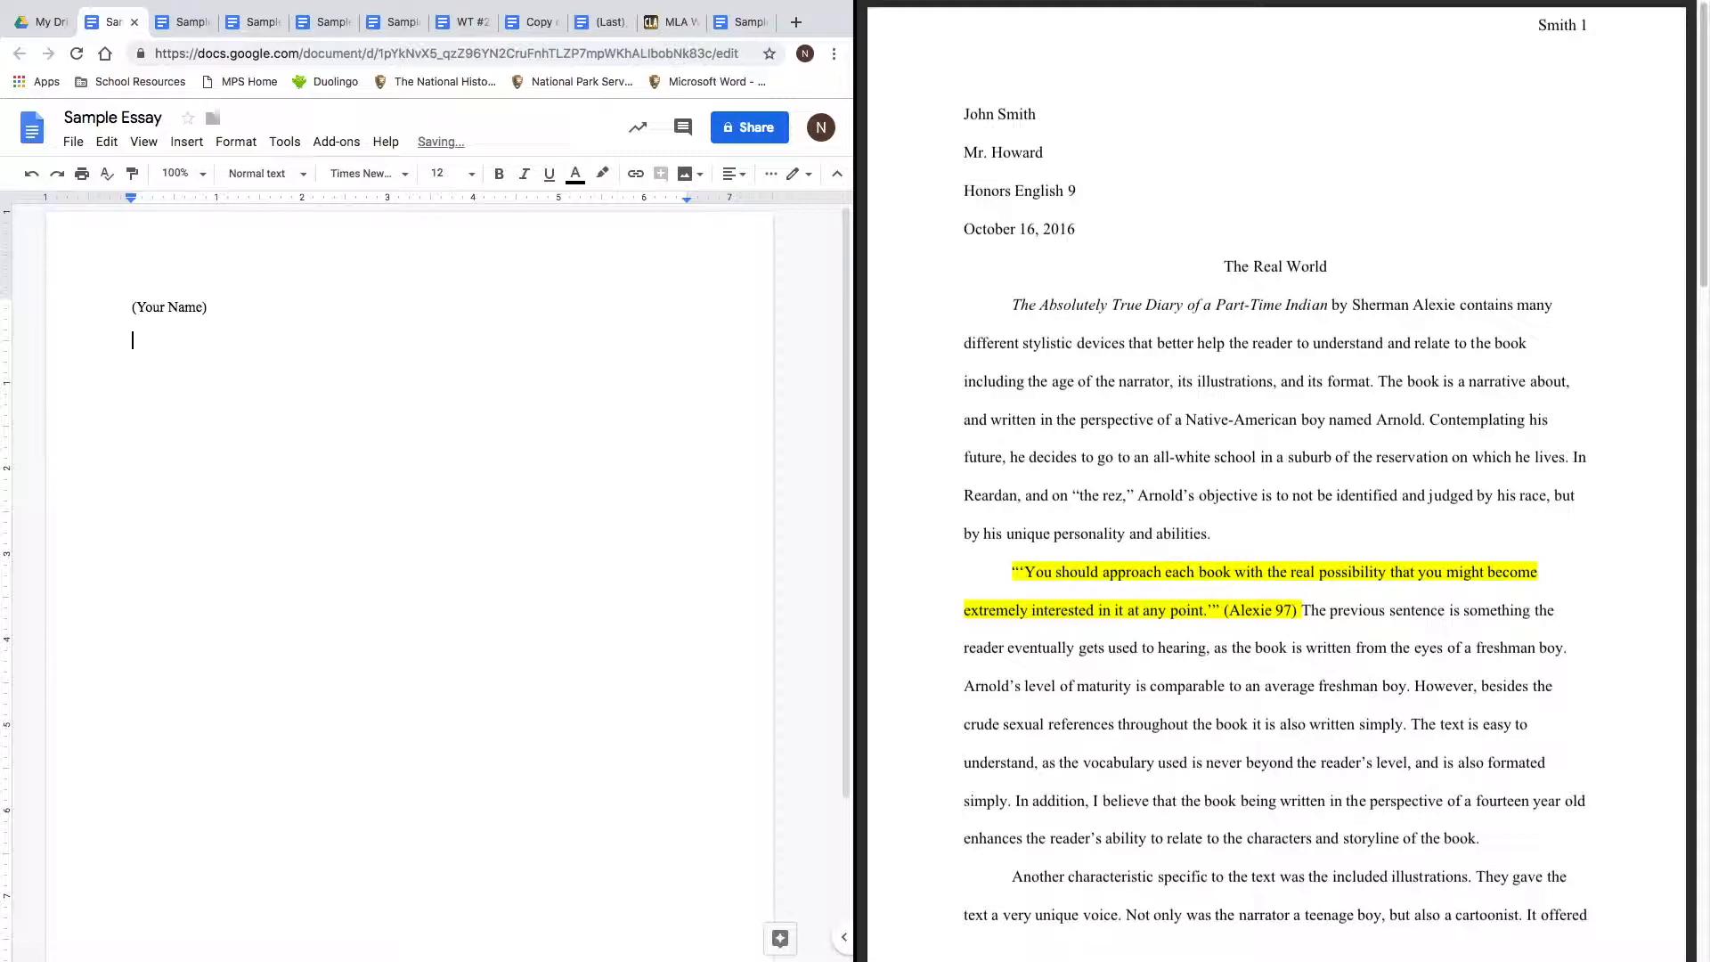
pyautogui.write("(Instructor's Name)")
pyautogui.press('Return')
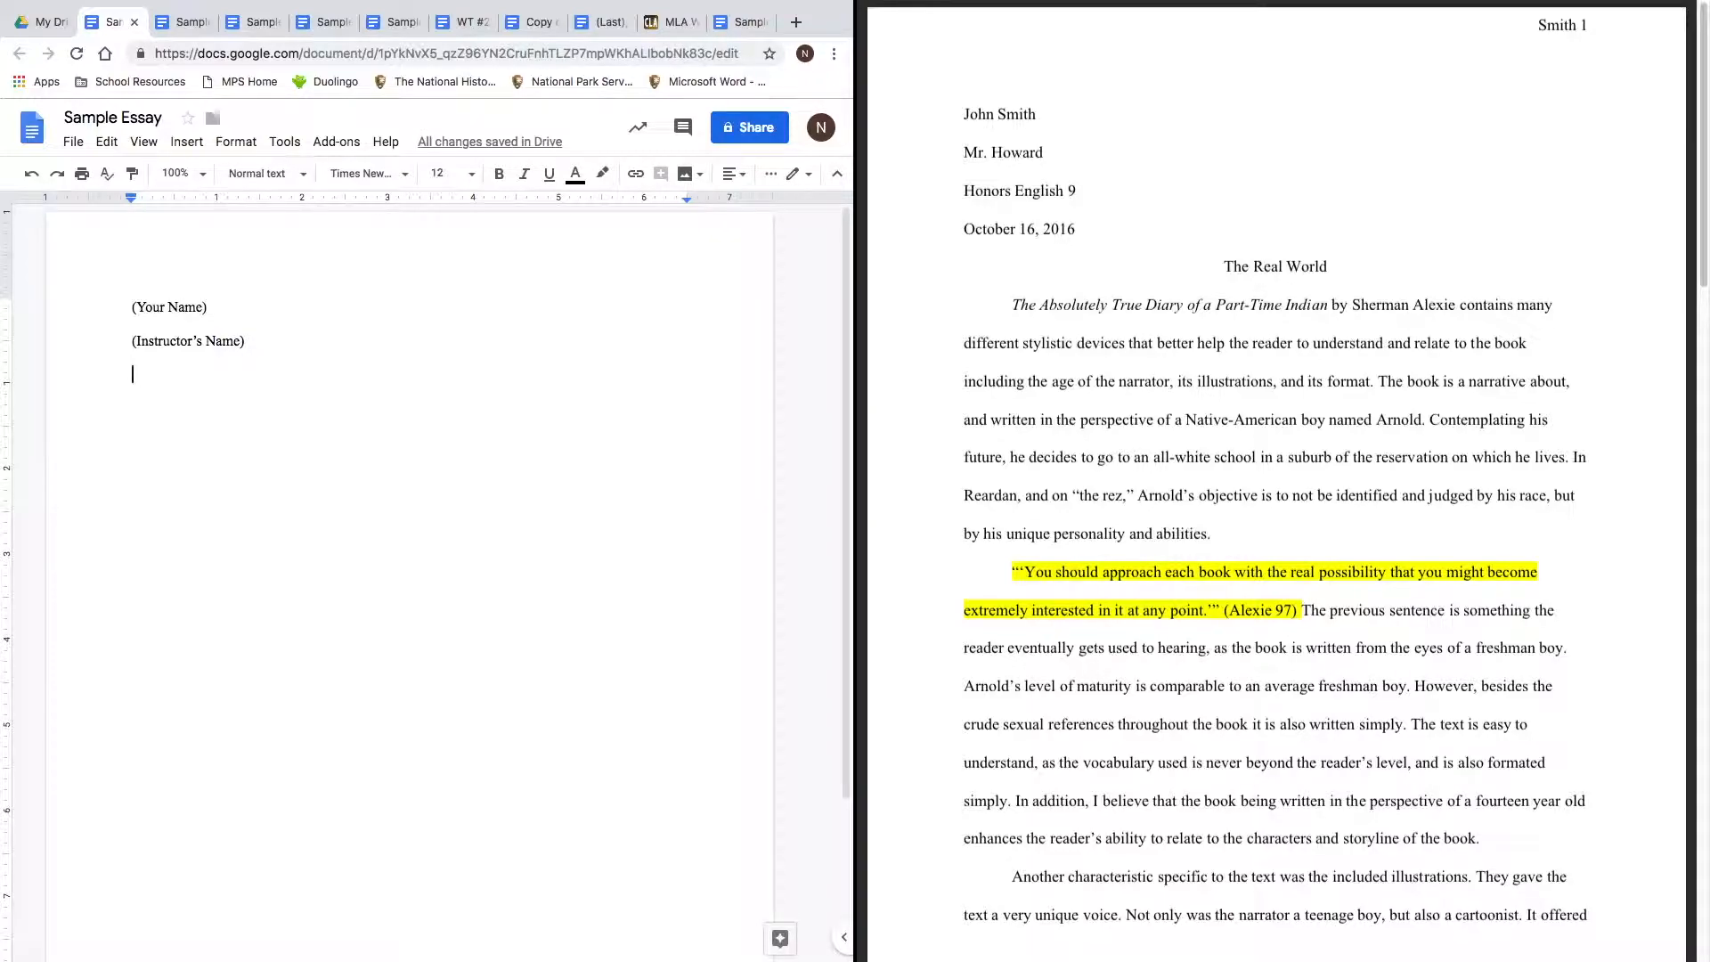
pyautogui.write('(Cour')
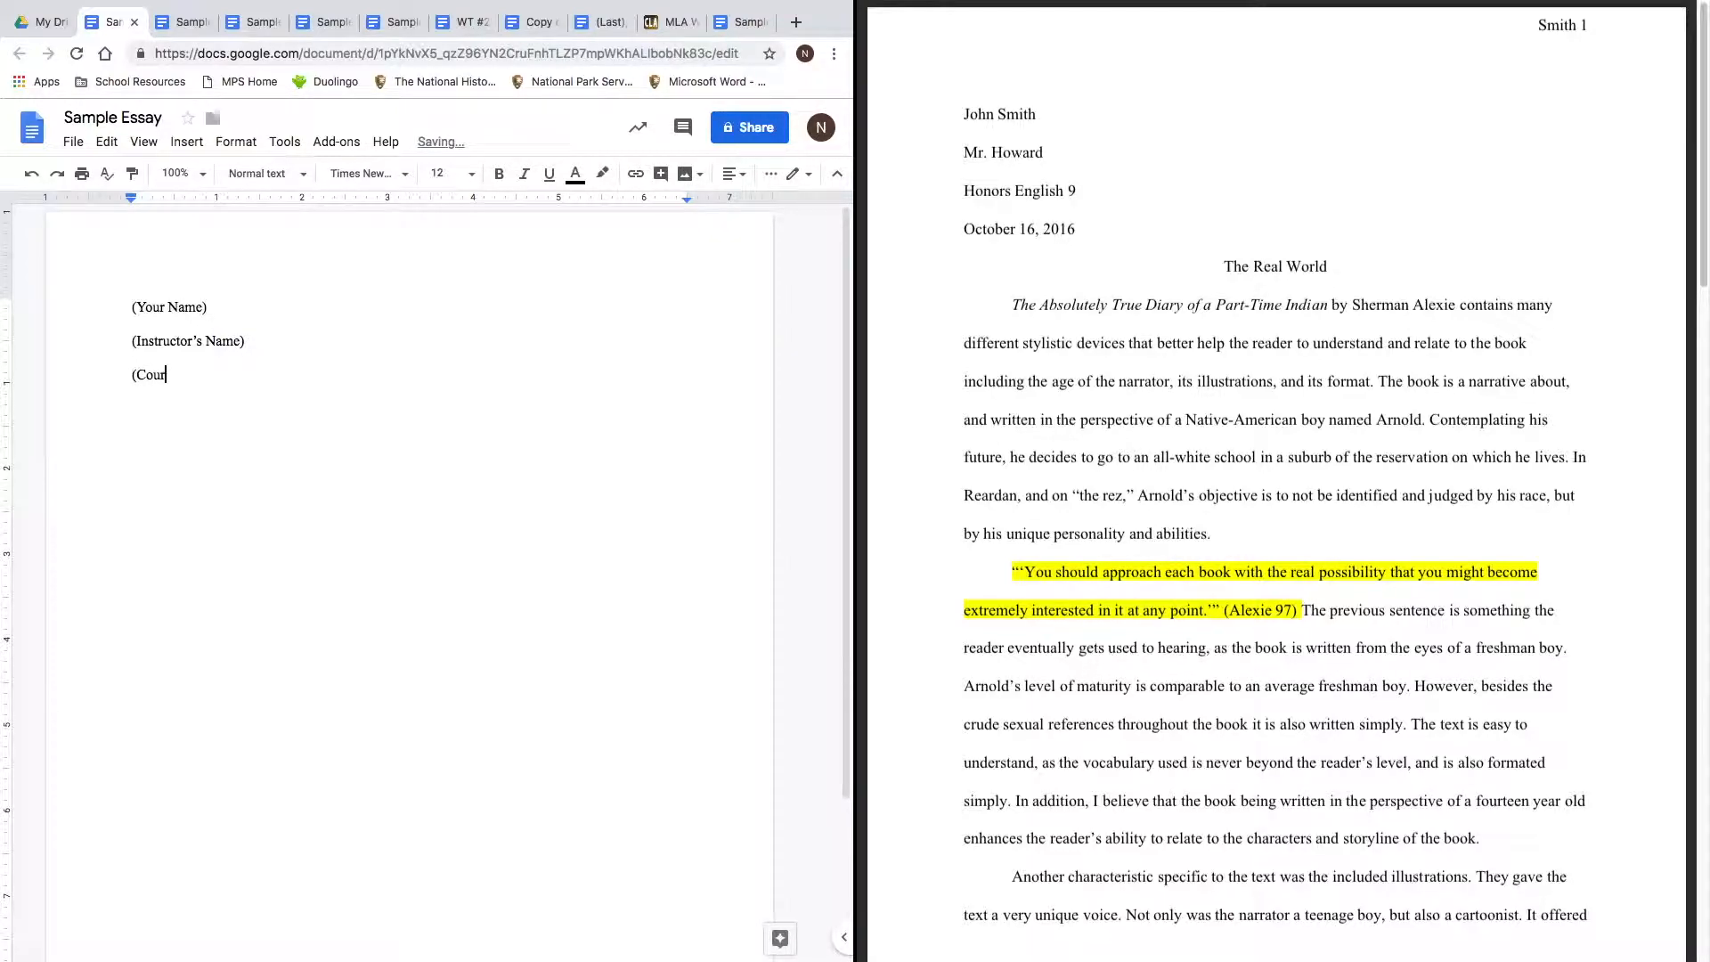
pyautogui.write('se Title)')
pyautogui.press('Return')
pyautogui.write('(Date)')
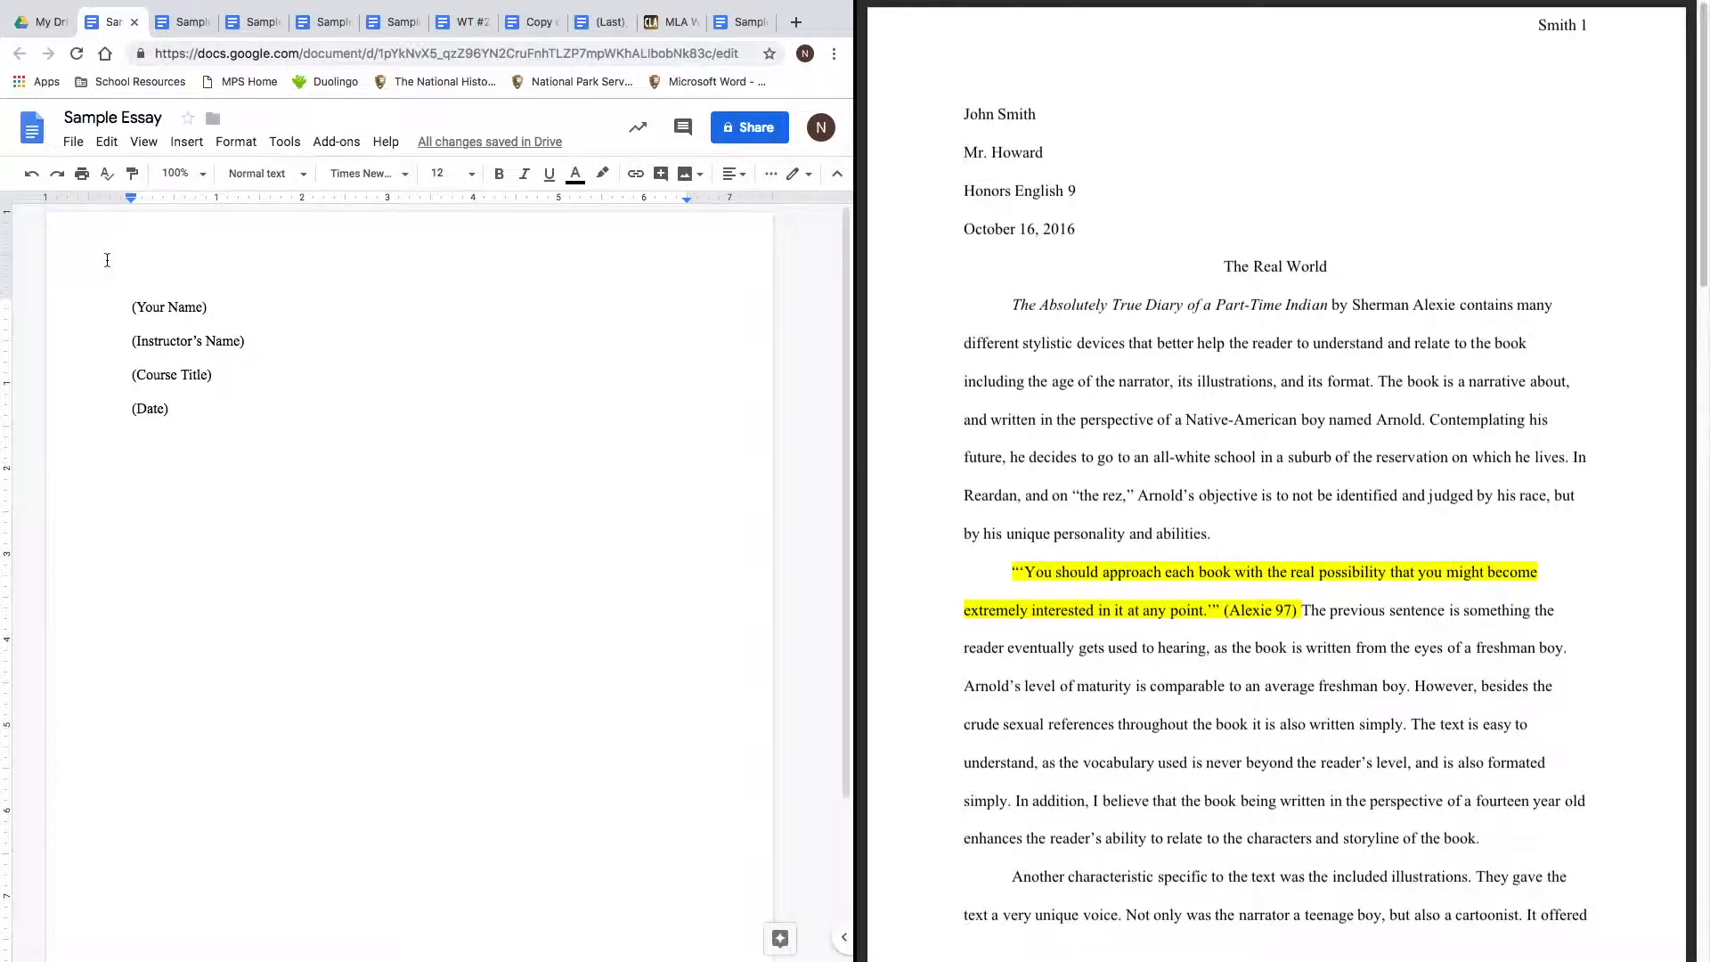
# Insert a page number at the upper right of every page's header, with "(Last Name)" in front of it.
pyautogui.click(188, 151)
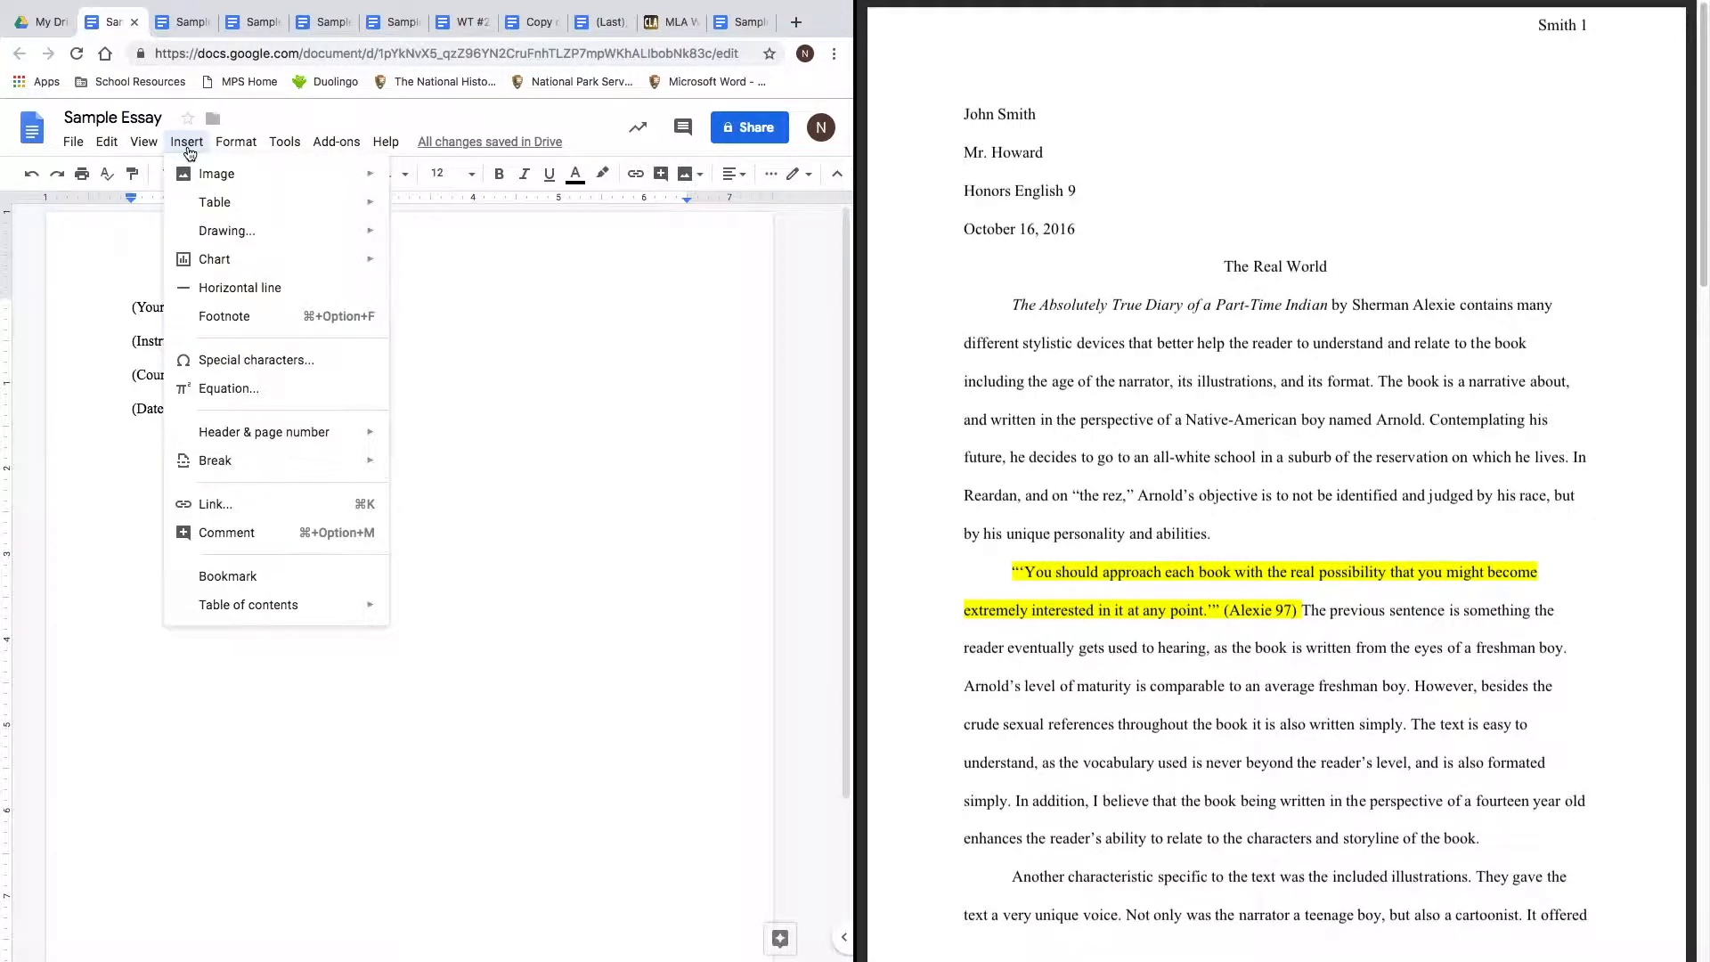
pyautogui.moveTo(242, 436)
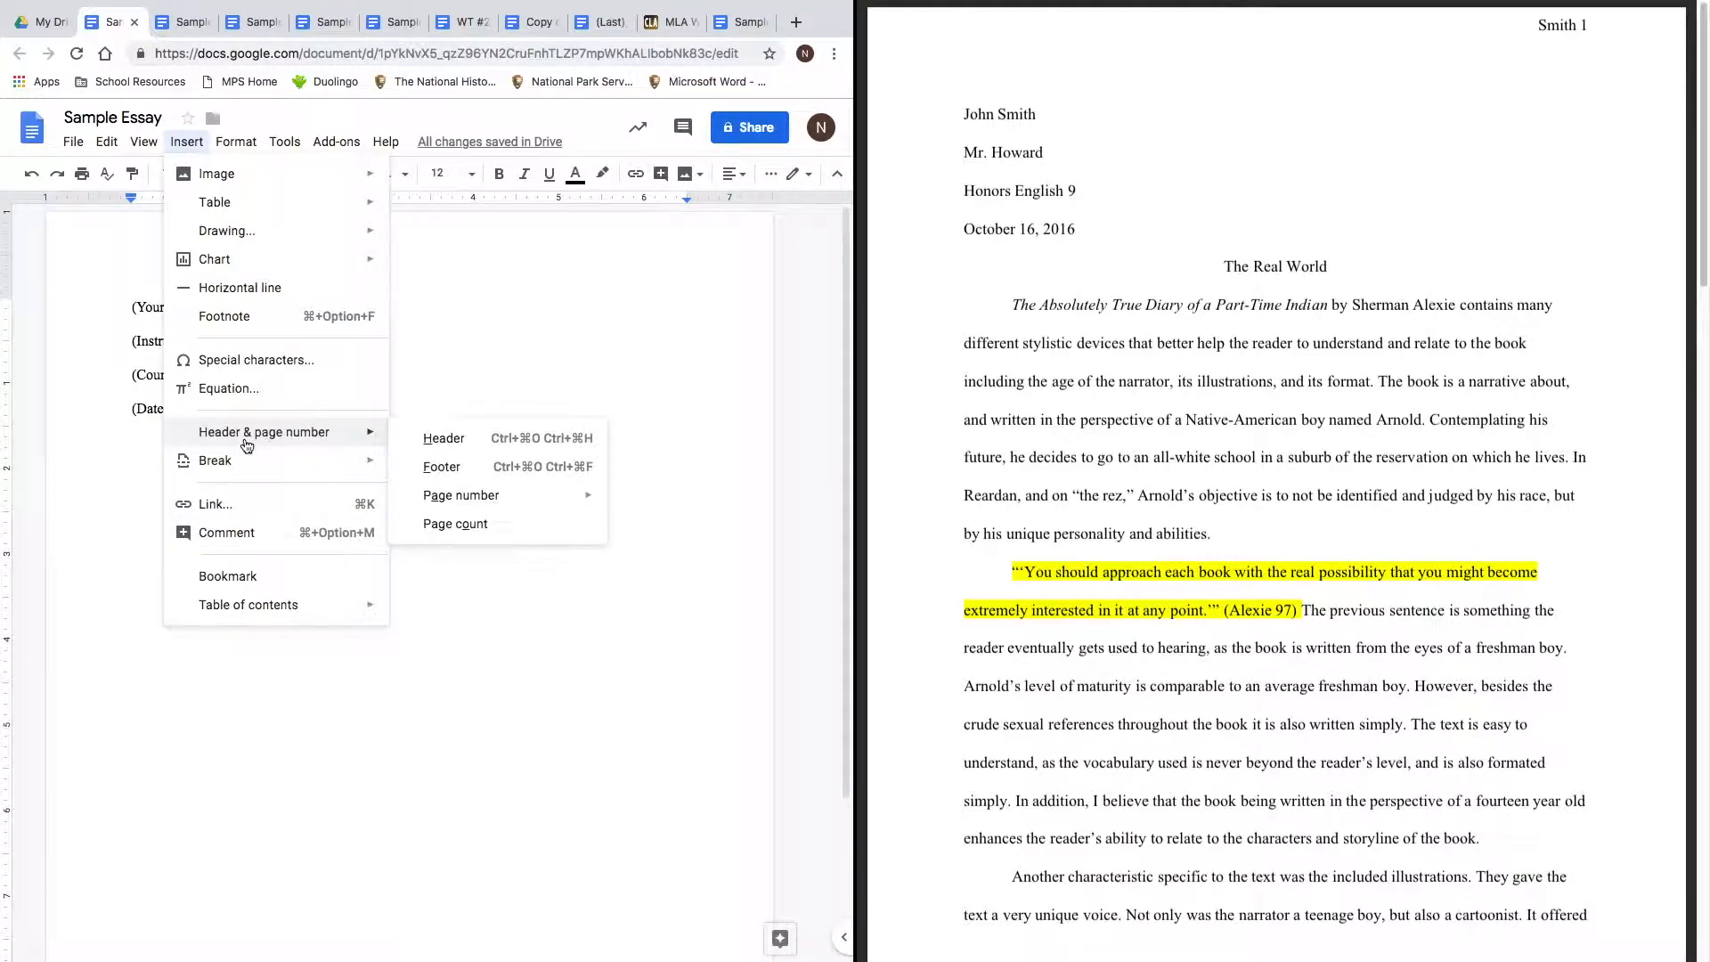
pyautogui.moveTo(463, 504)
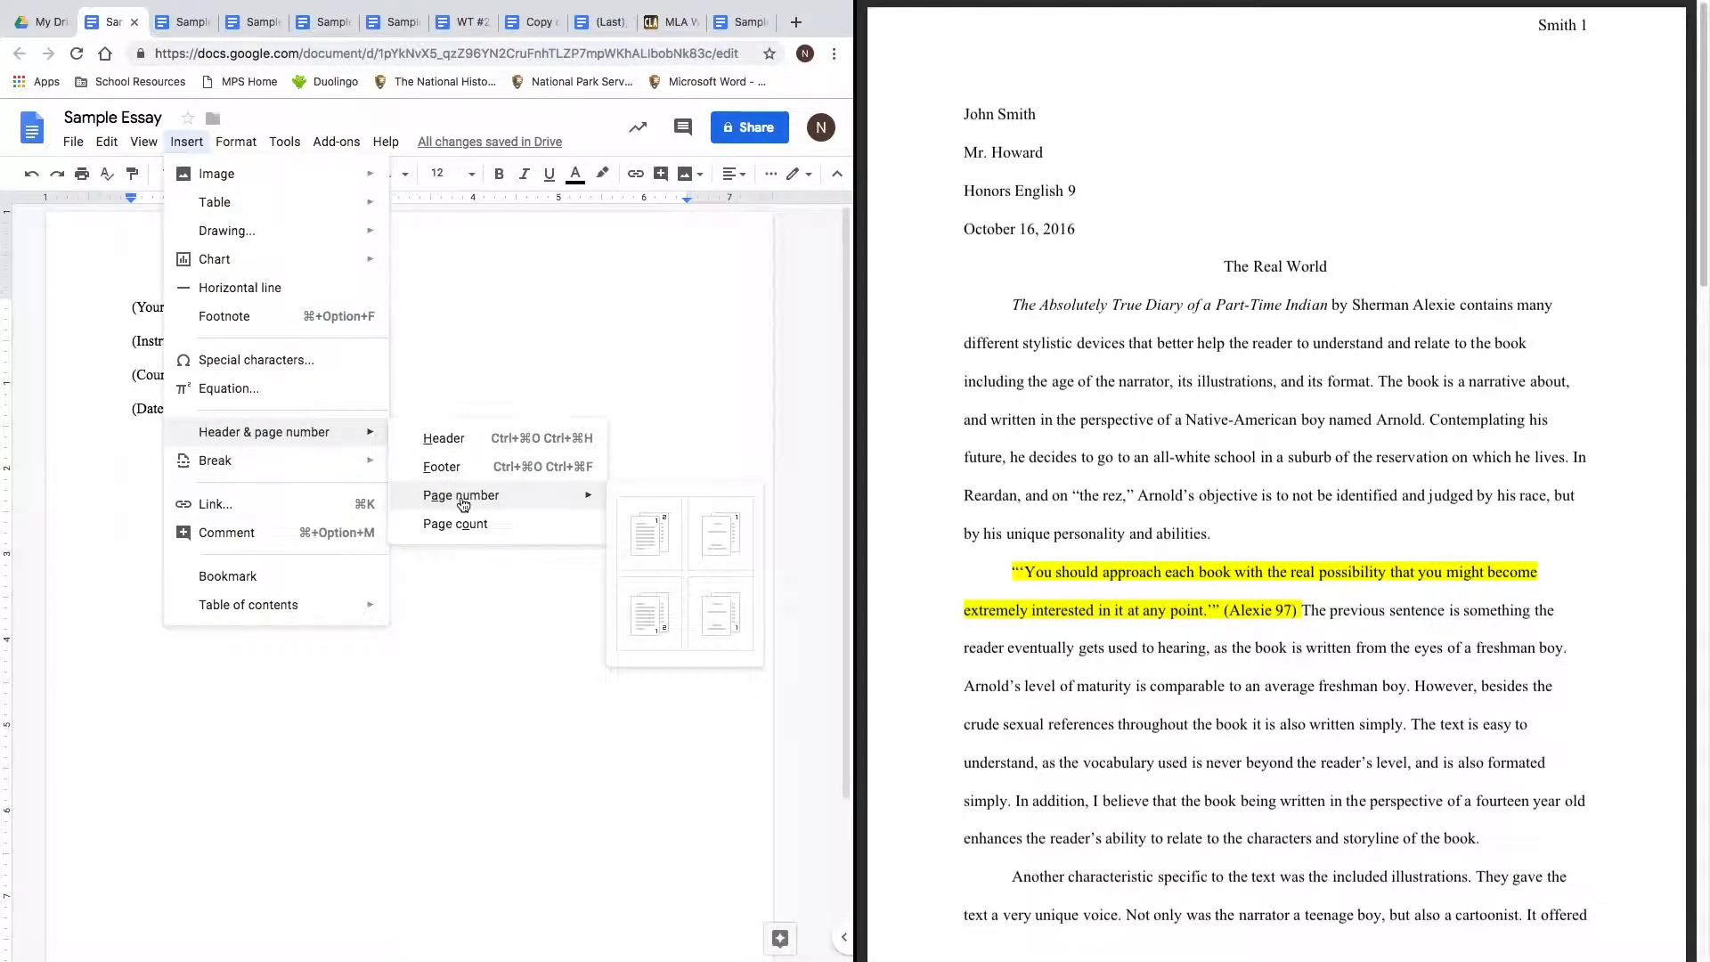
pyautogui.click(655, 540)
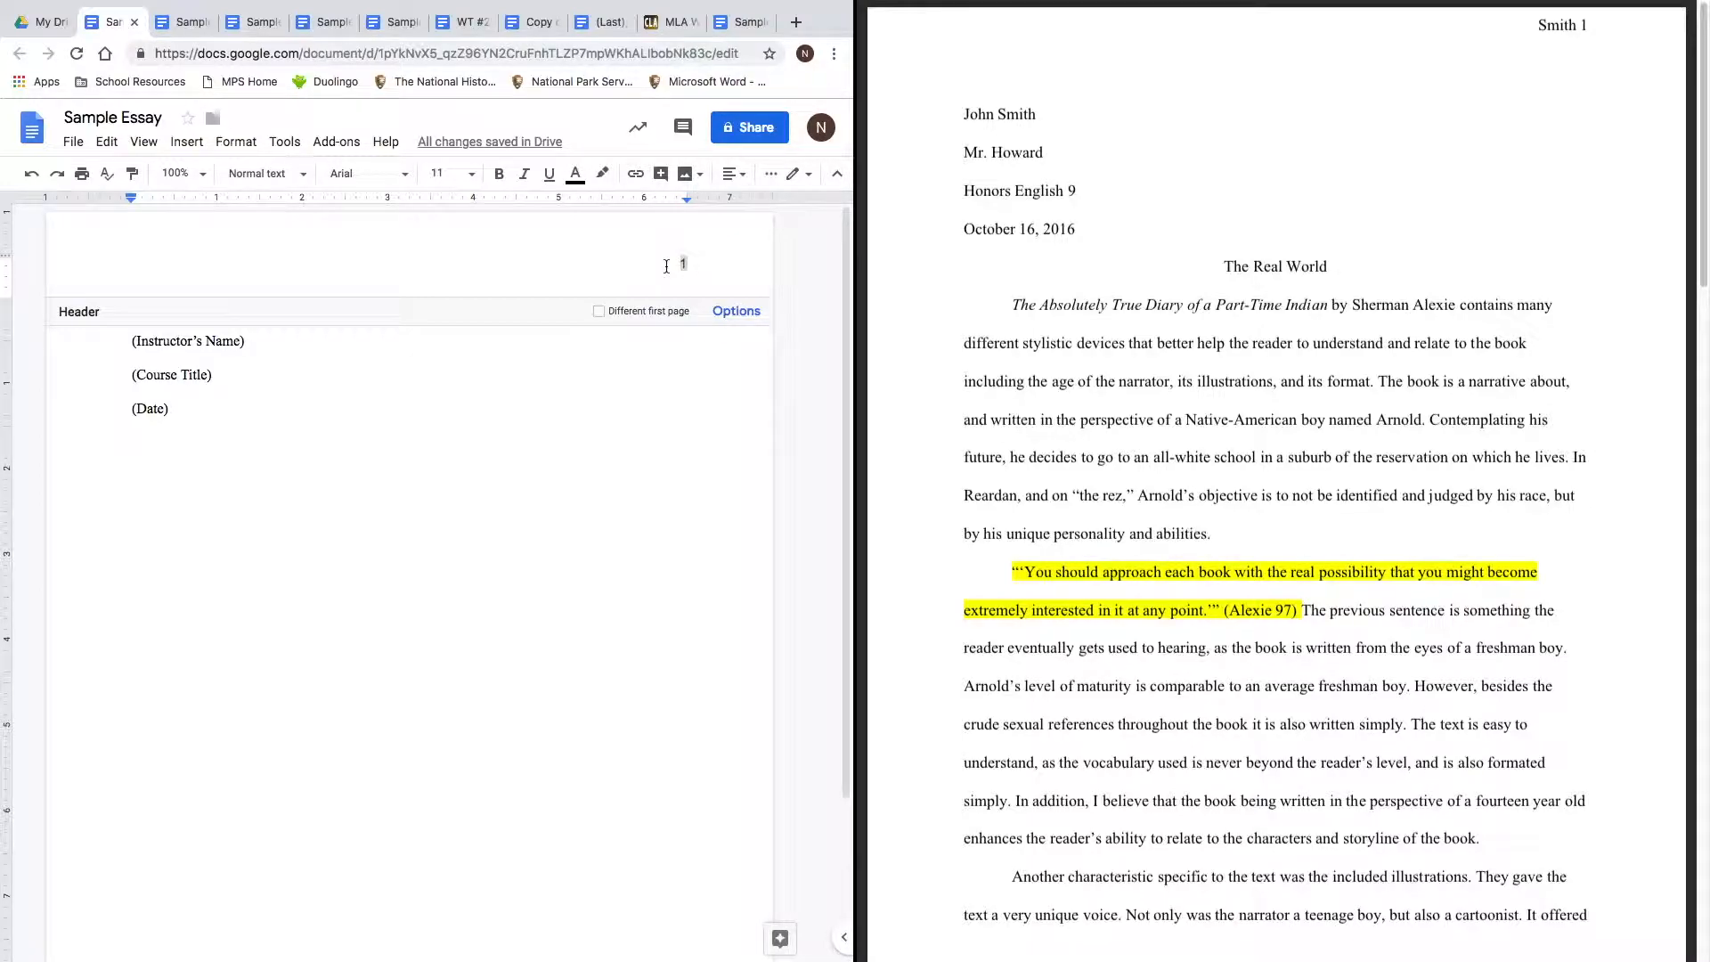
pyautogui.write('(Last Name)')
# Format the header's last name and page number in Times New Roman, size 12, and return to the document body.
pyautogui.moveTo(596, 263); pyautogui.dragTo(691, 262)
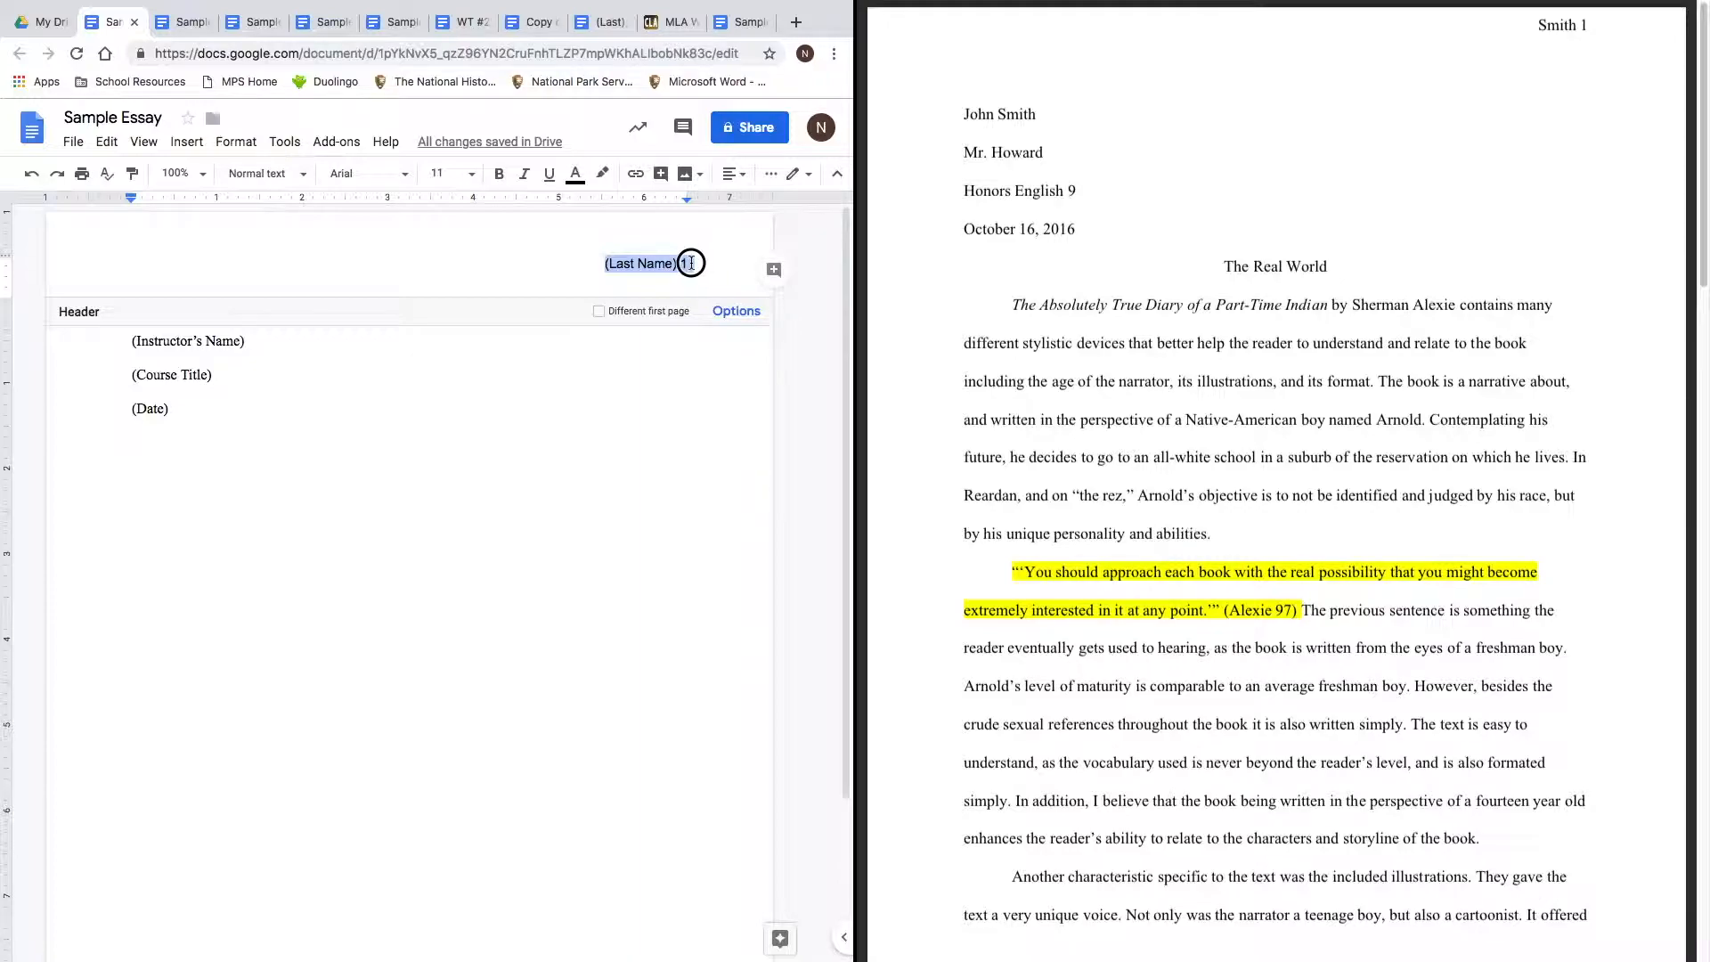
pyautogui.click(402, 182)
pyautogui.click(406, 249)
pyautogui.click(425, 175)
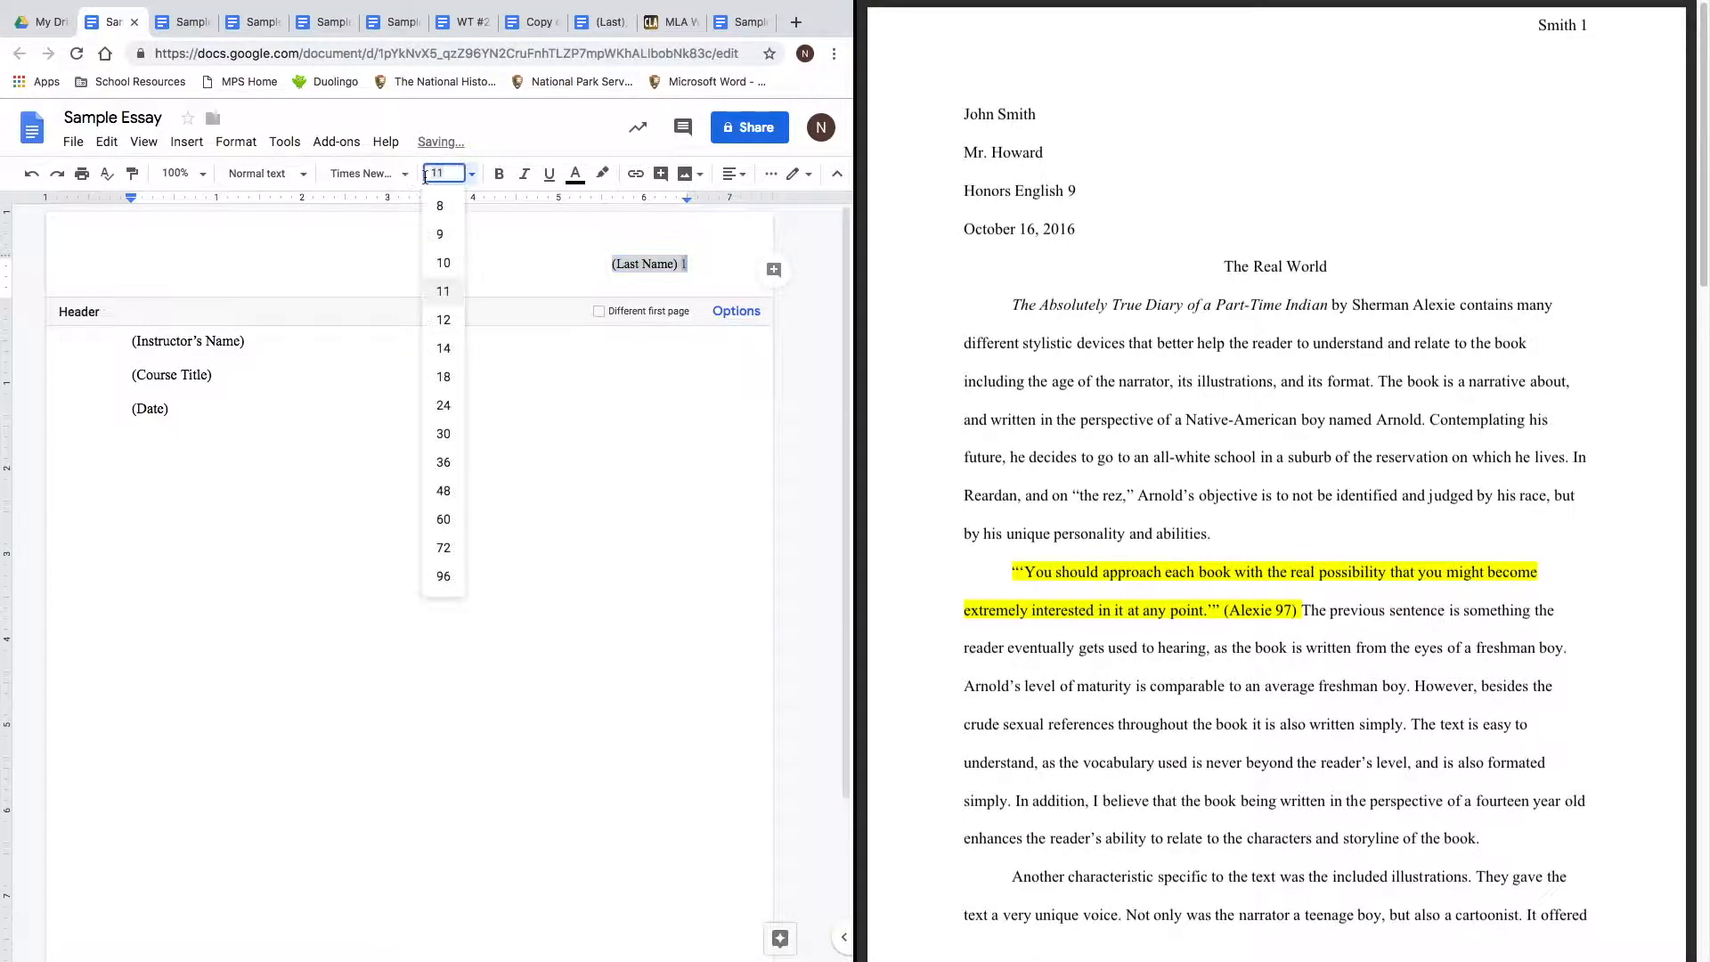
pyautogui.click(443, 319)
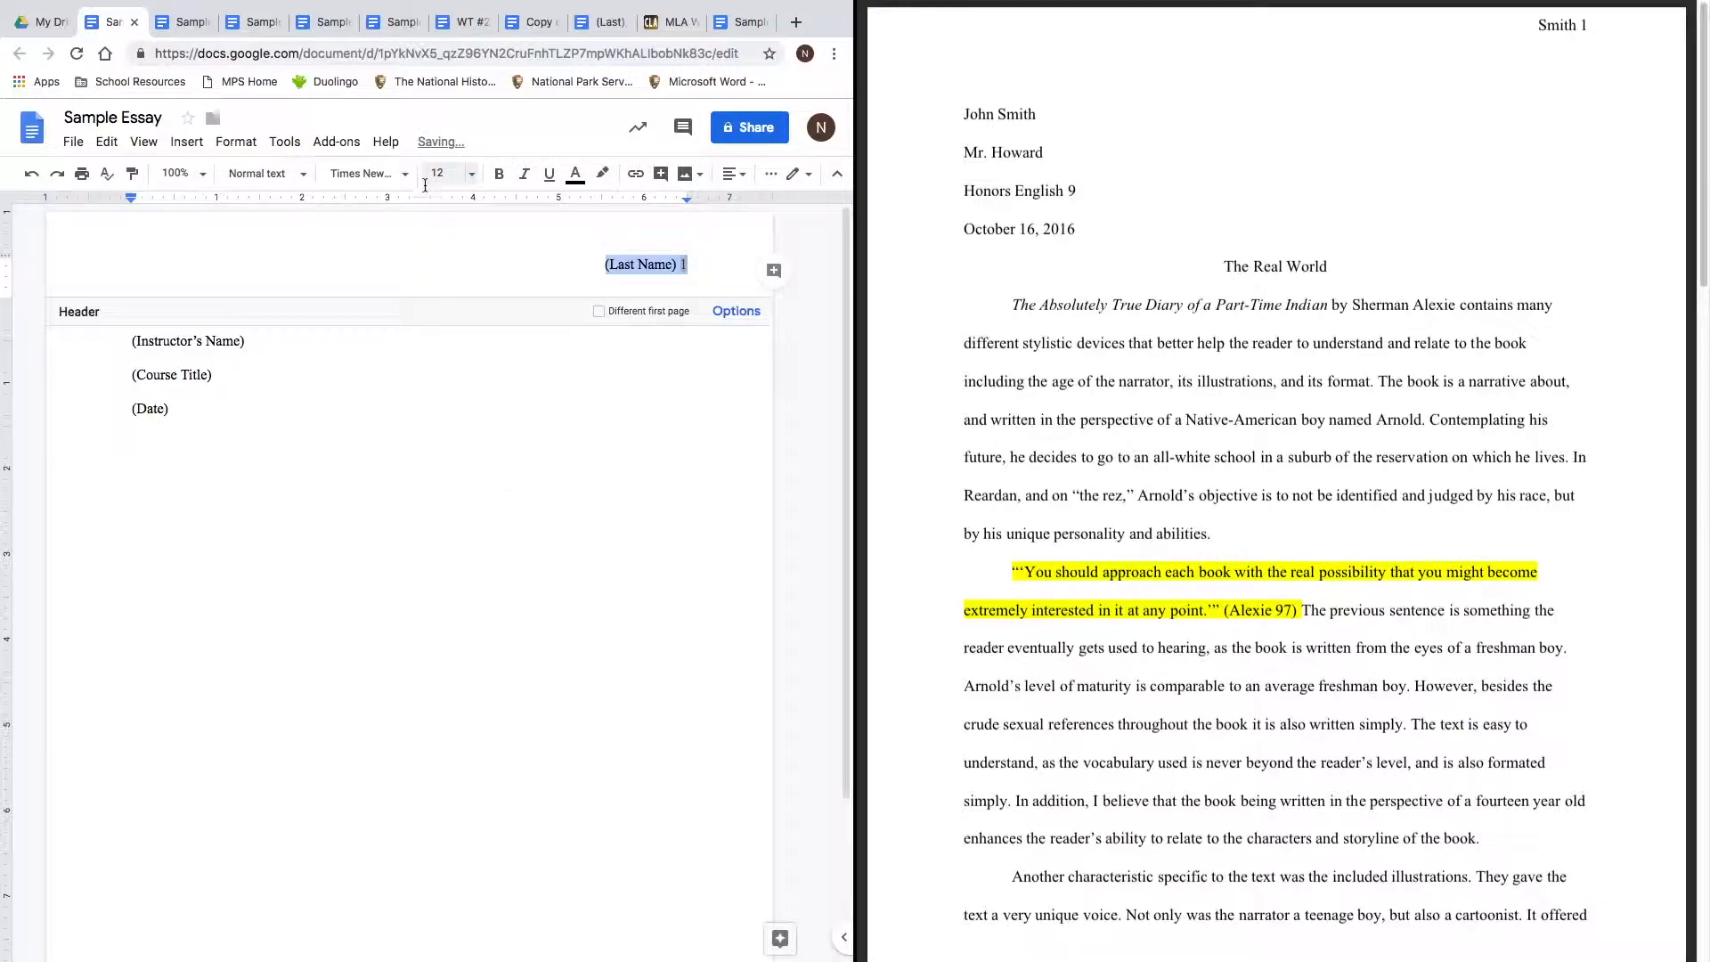
pyautogui.click(357, 469)
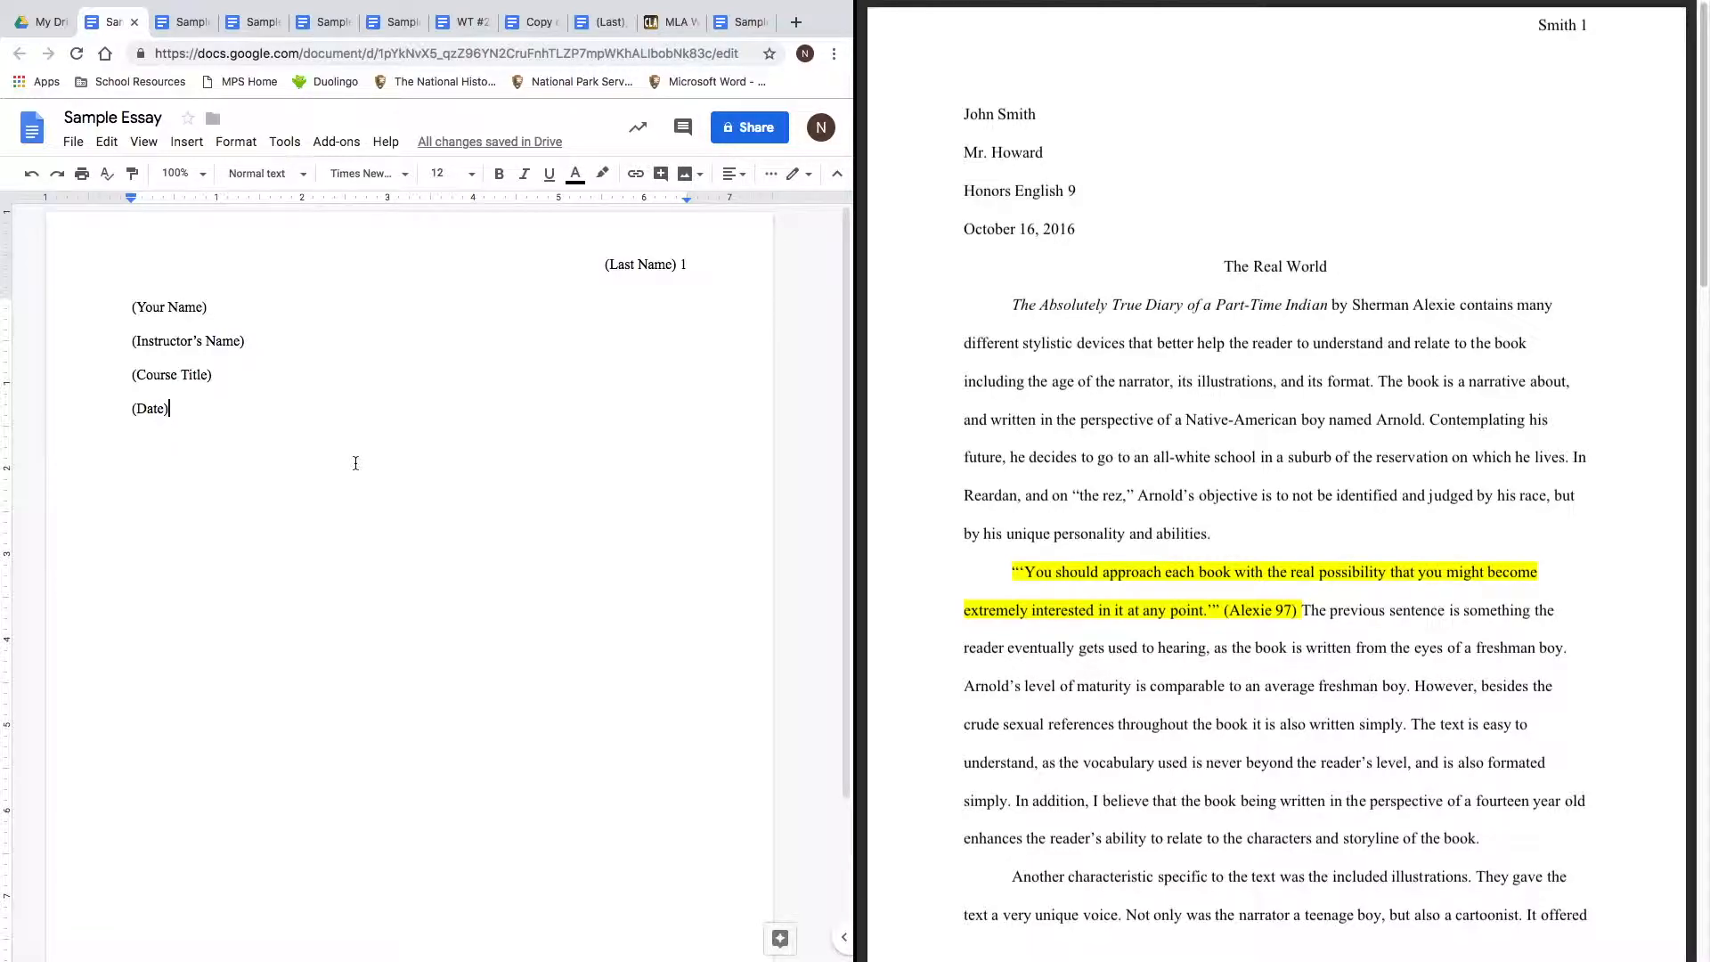
# Add a centred line reading "Title" below the date, with a left-aligned new line under it.
pyautogui.press('Return')
pyautogui.click(742, 176)
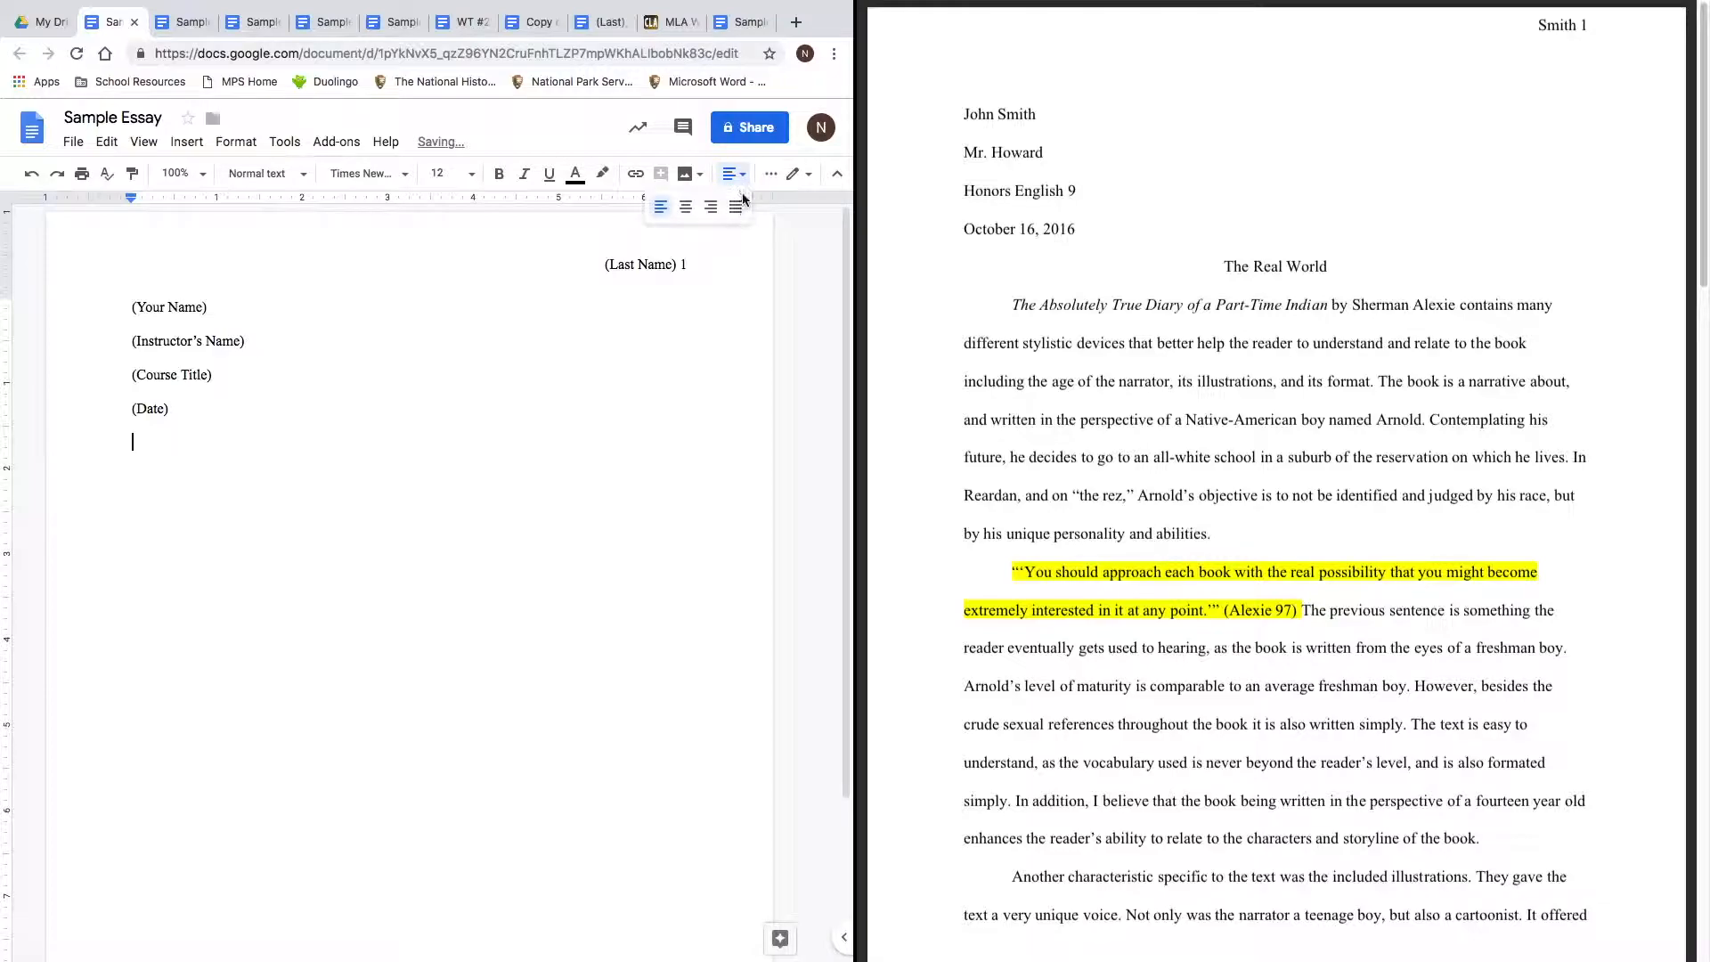
pyautogui.click(685, 207)
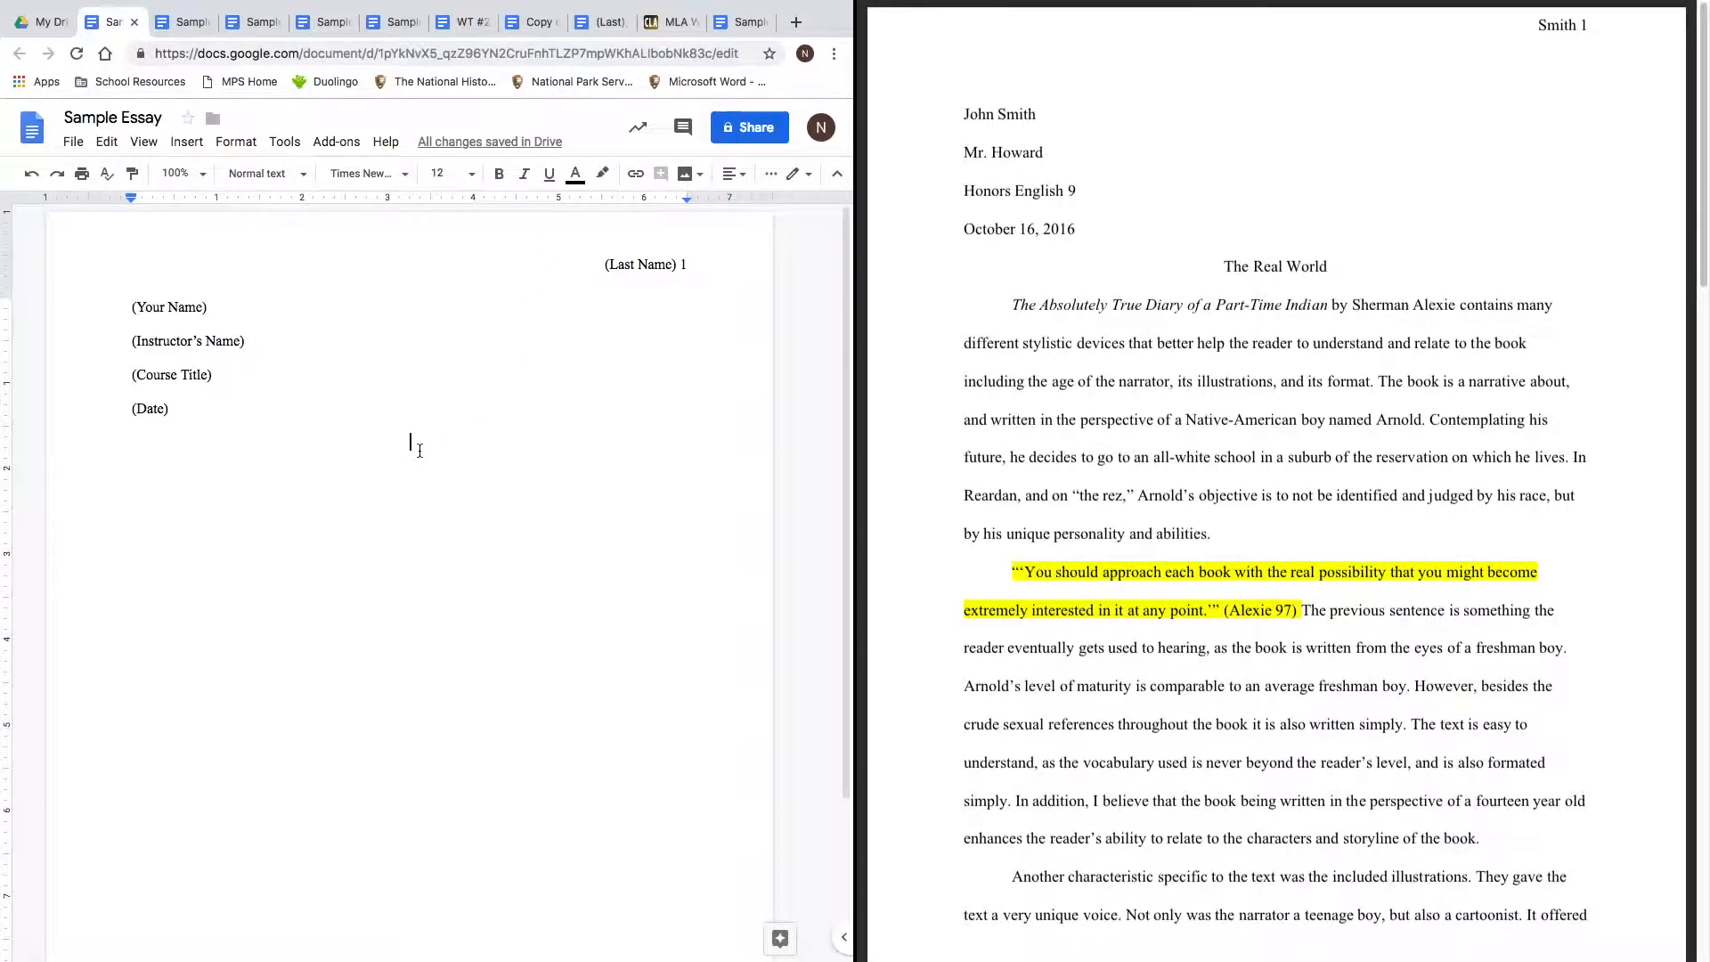
pyautogui.write('Title')
pyautogui.press('Return')
pyautogui.click(735, 182)
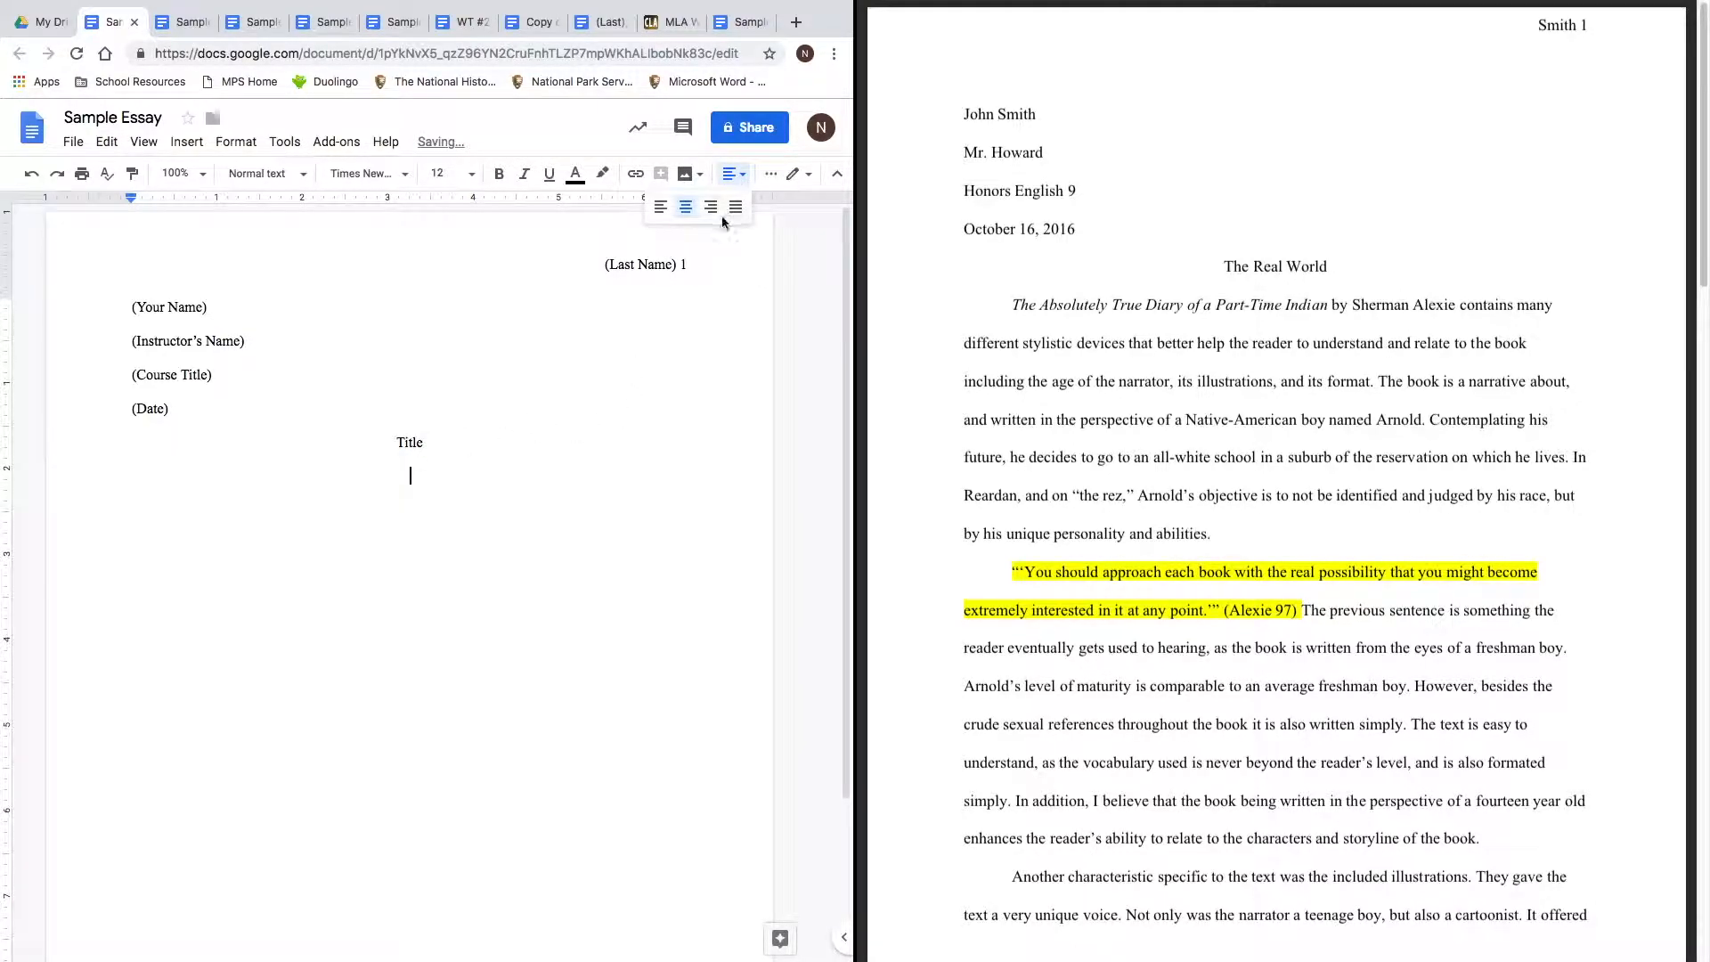
pyautogui.click(664, 210)
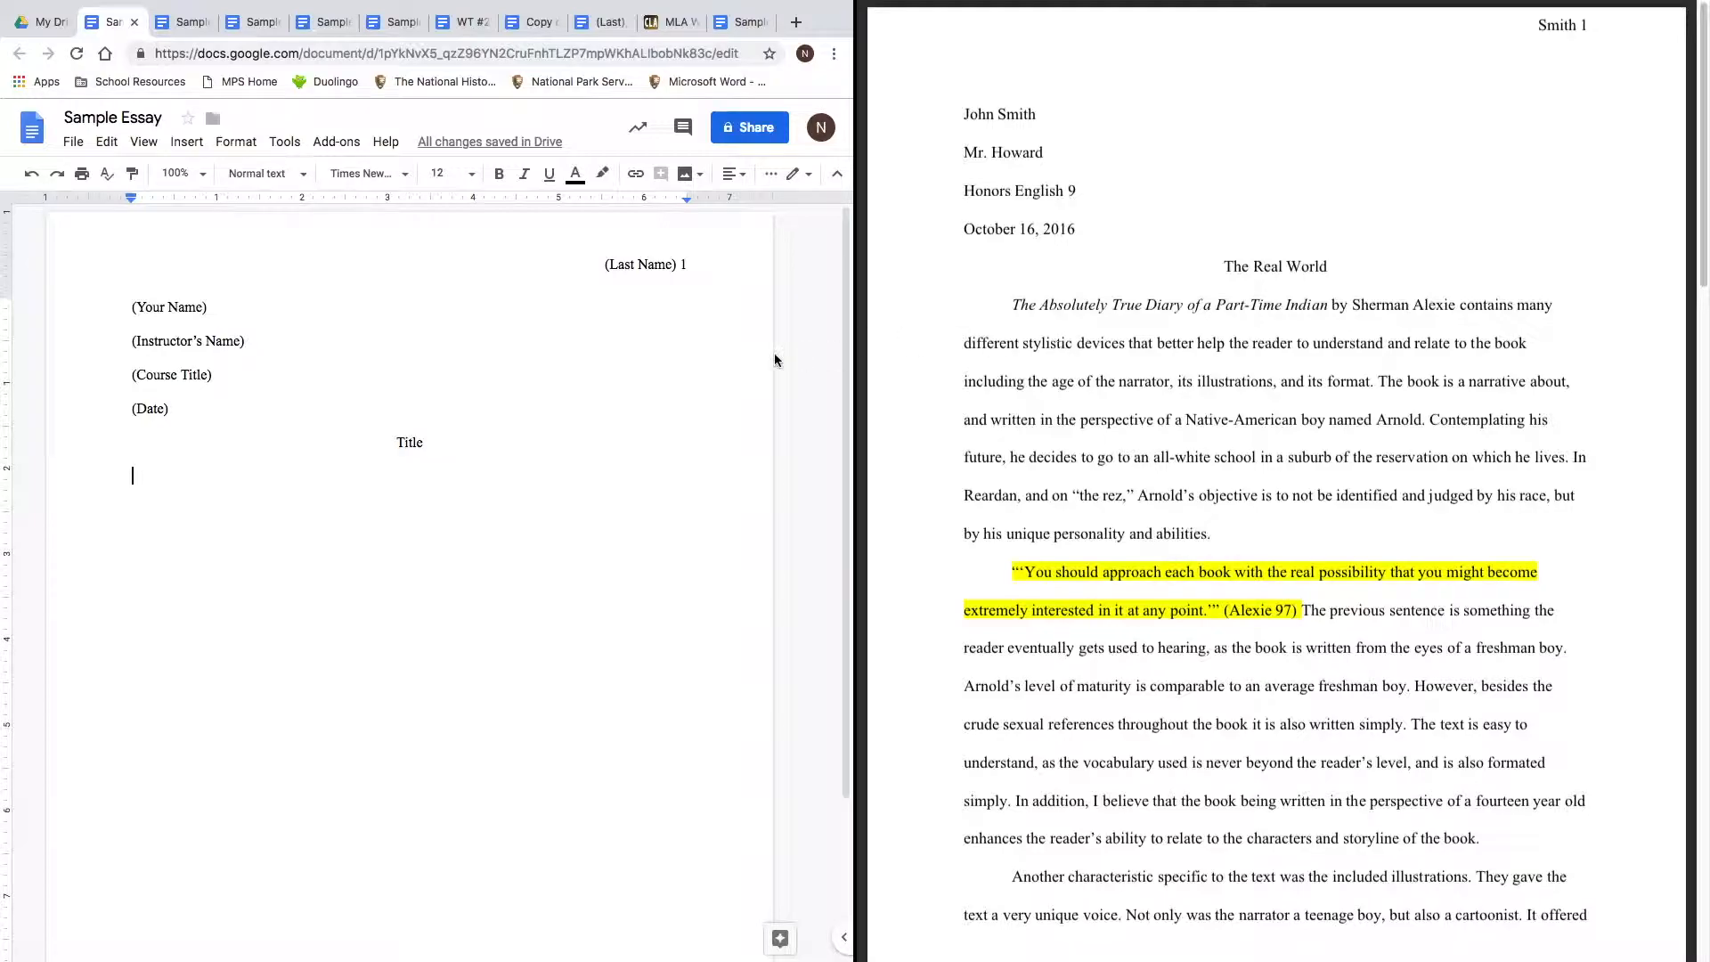
# Copy the first body paragraph of the sample essay PDF and paste it on an indented line below the title.
pyautogui.click(1019, 307)
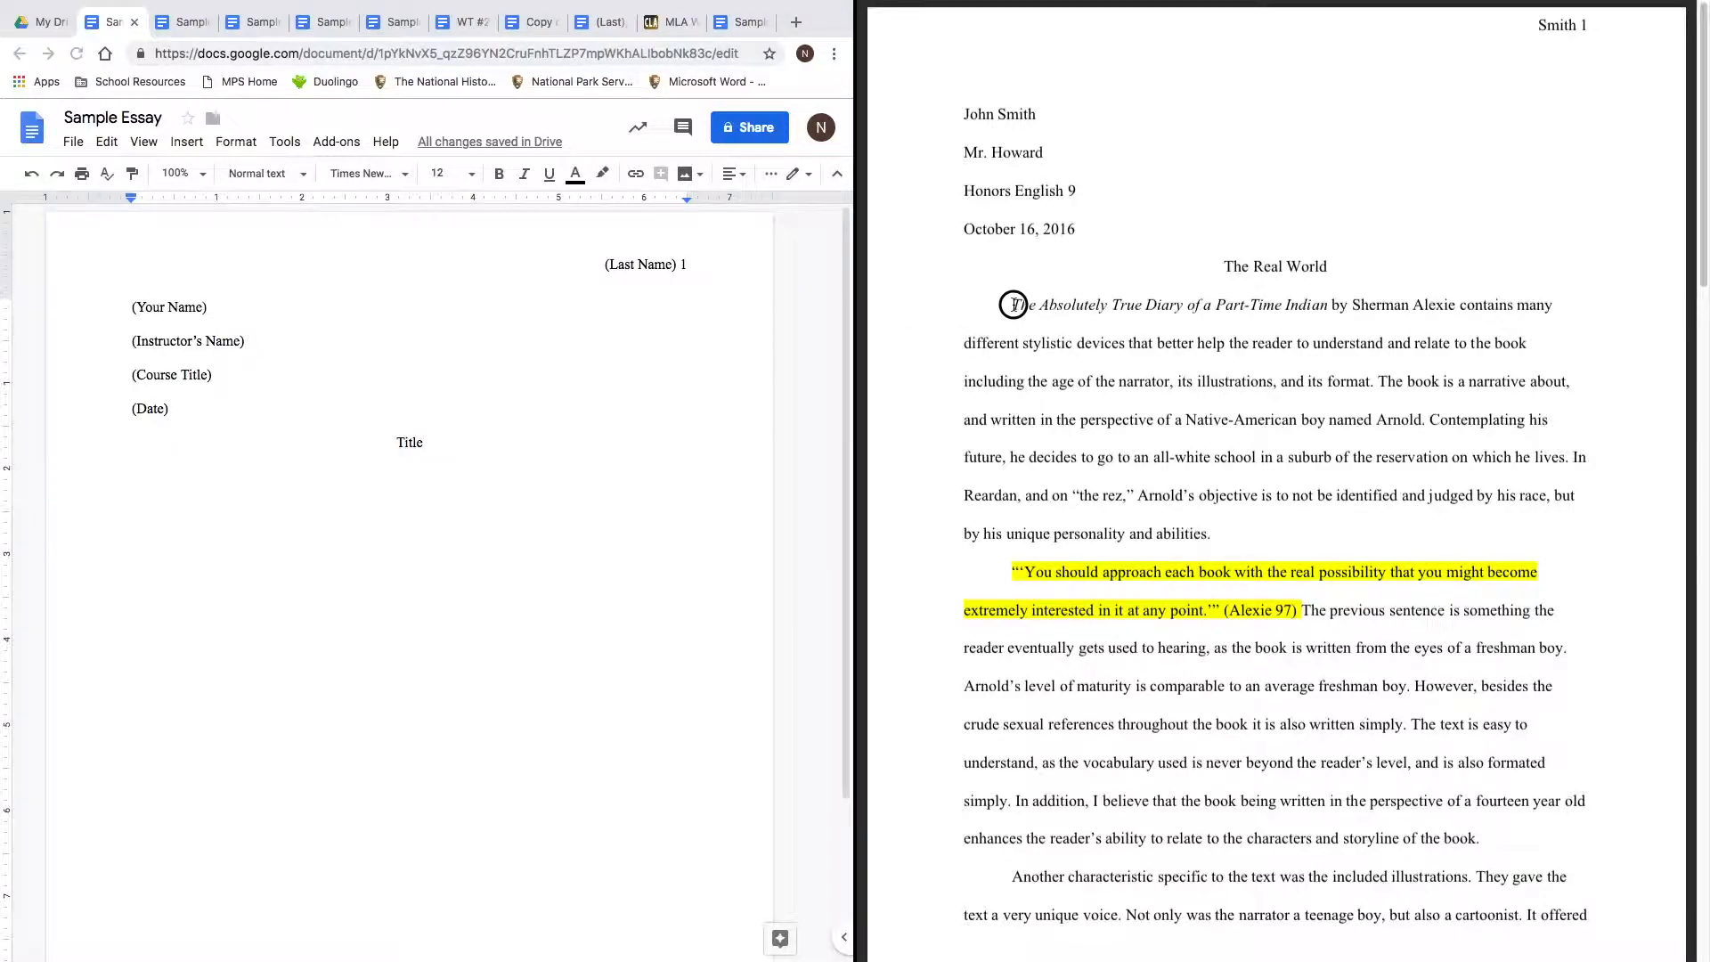
pyautogui.moveTo(1012, 304); pyautogui.dragTo(1221, 528)
pyautogui.hotkey('ctrl', 'c')
pyautogui.click(504, 526)
pyautogui.press('Tab')
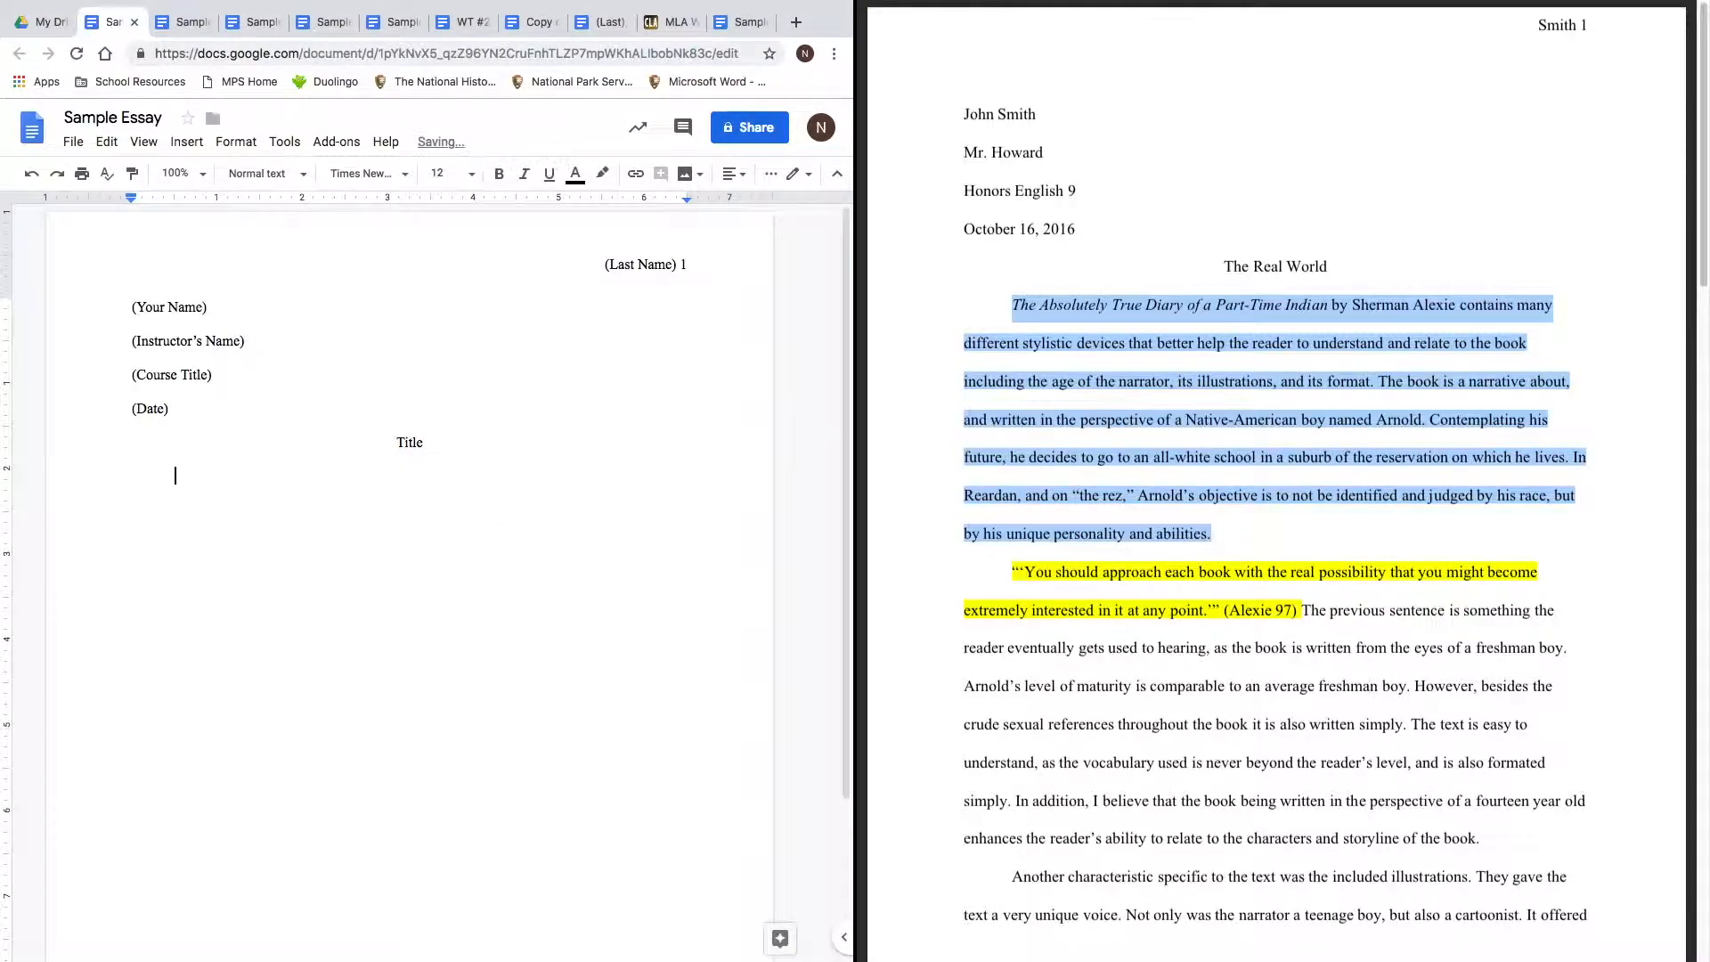
pyautogui.hotkey('ctrl', 'v')
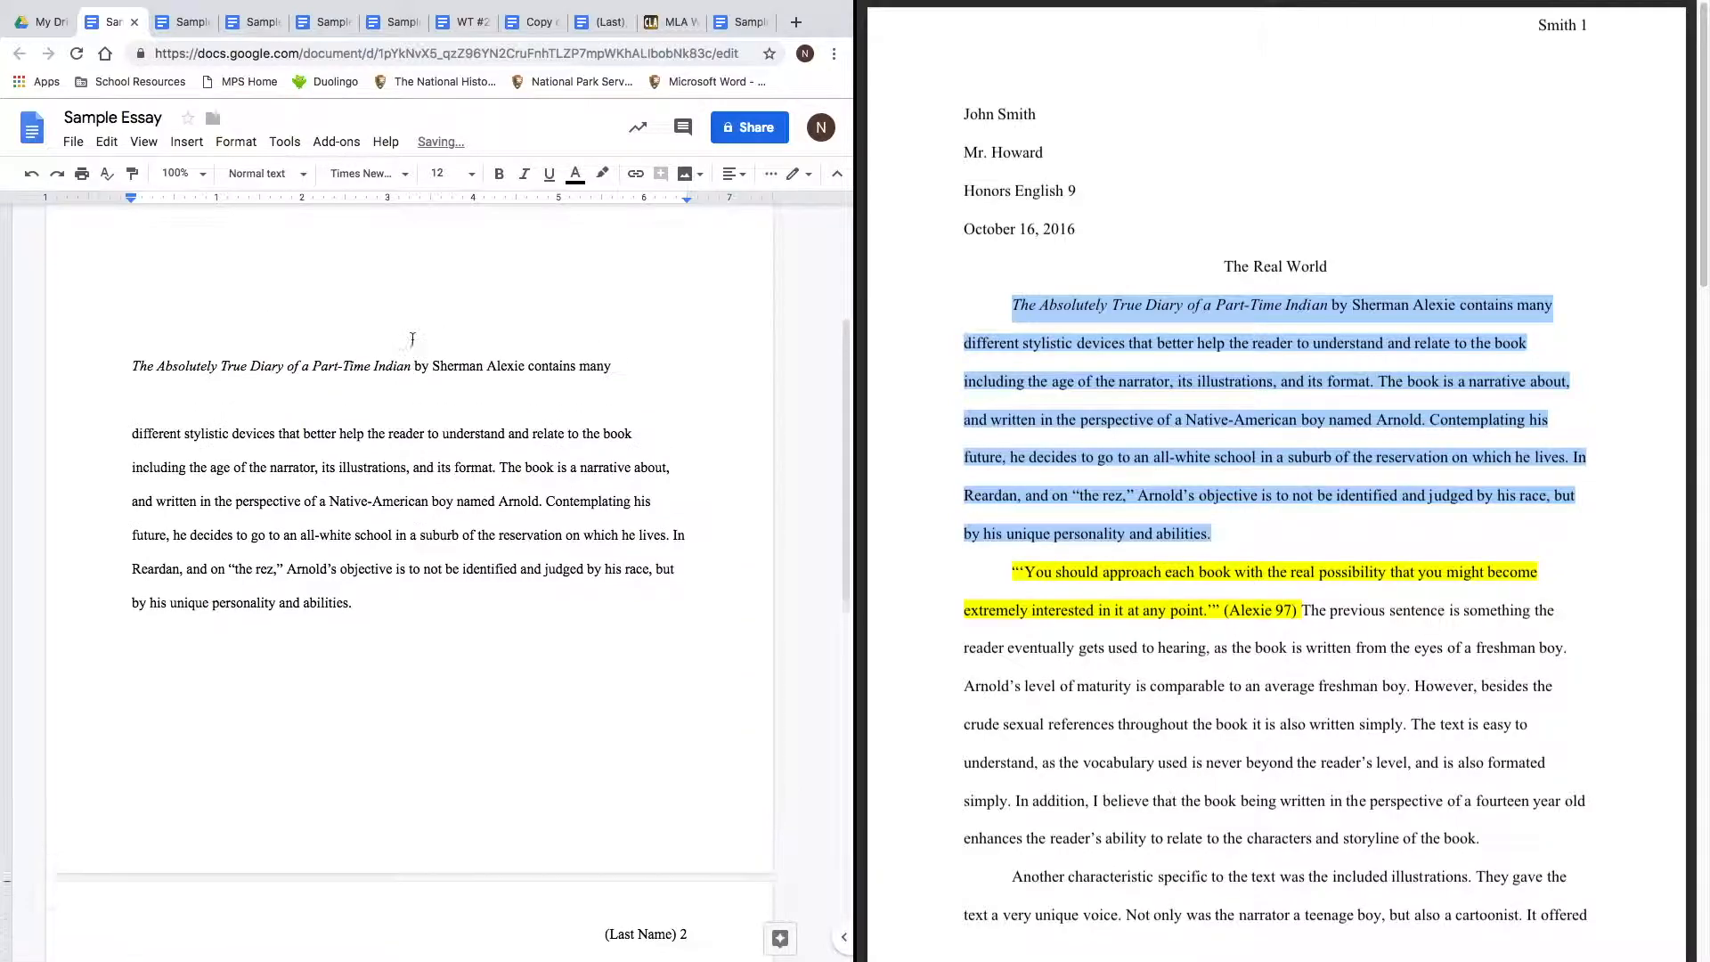
# Remove the blank line after the first line of the pasted body paragraph, so "contains many" is directly followed by "different stylistic devices".
pyautogui.scroll(1, 401, 446)
pyautogui.click(393, 570)
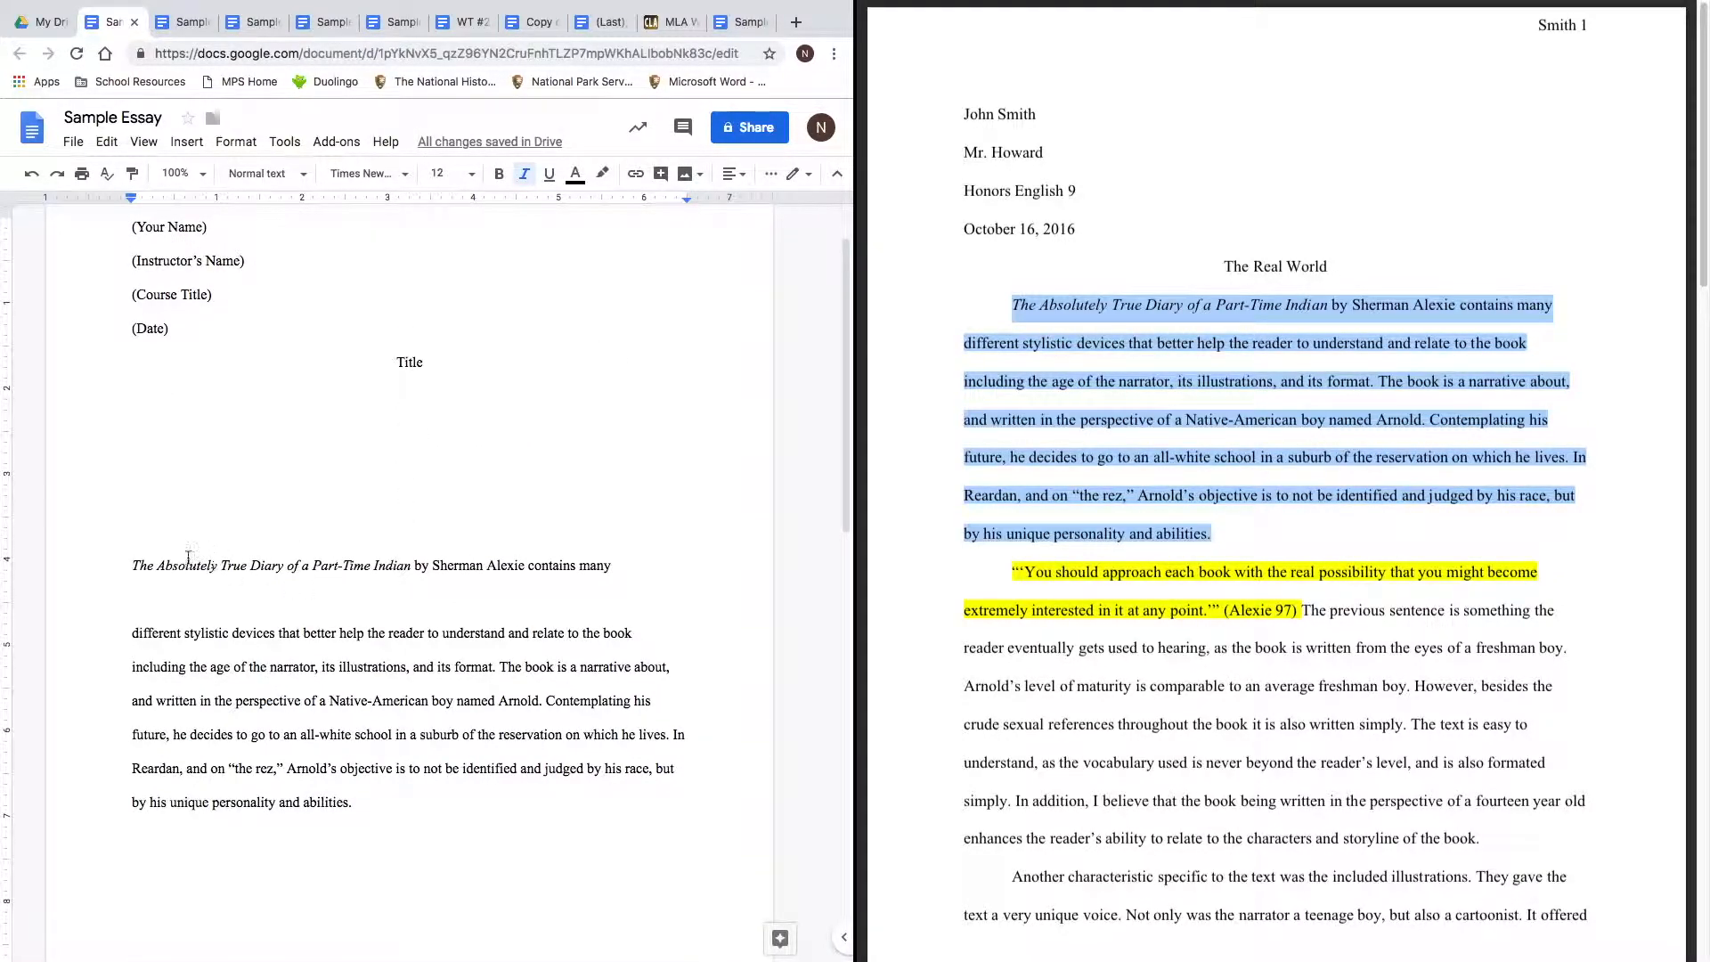
pyautogui.moveTo(135, 565); pyautogui.dragTo(178, 570)
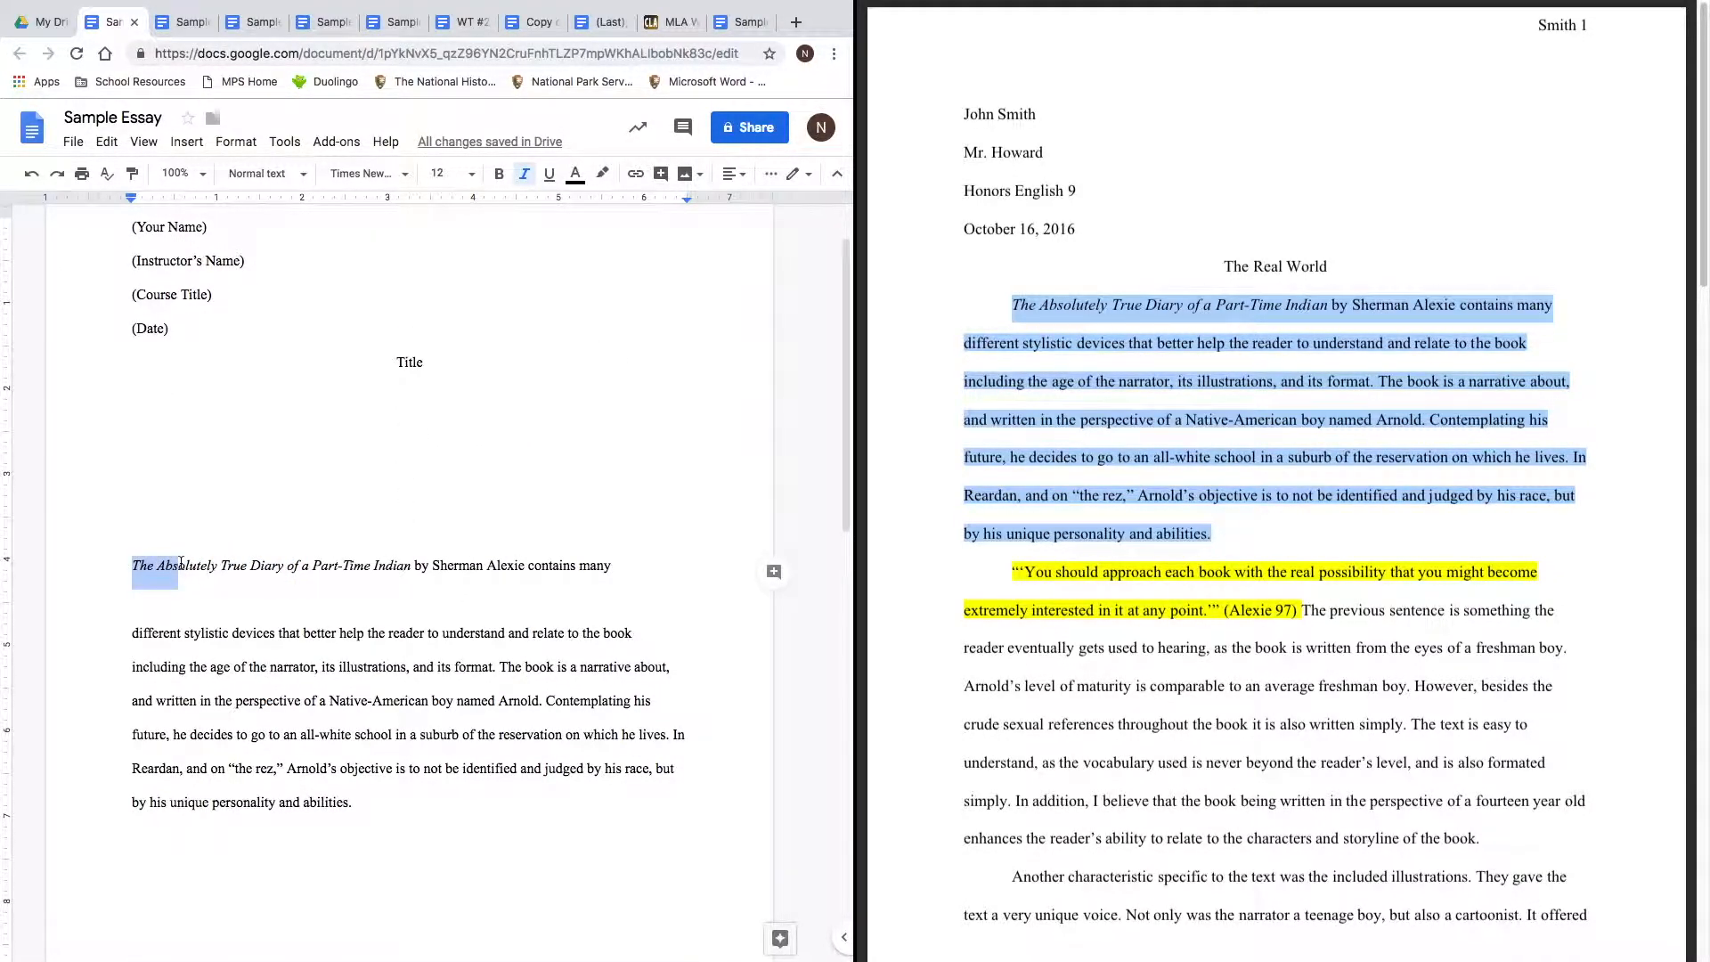
pyautogui.click(191, 605)
pyautogui.press('BackSpace')
pyautogui.press('BackSpace')
pyautogui.press('BackSpace')
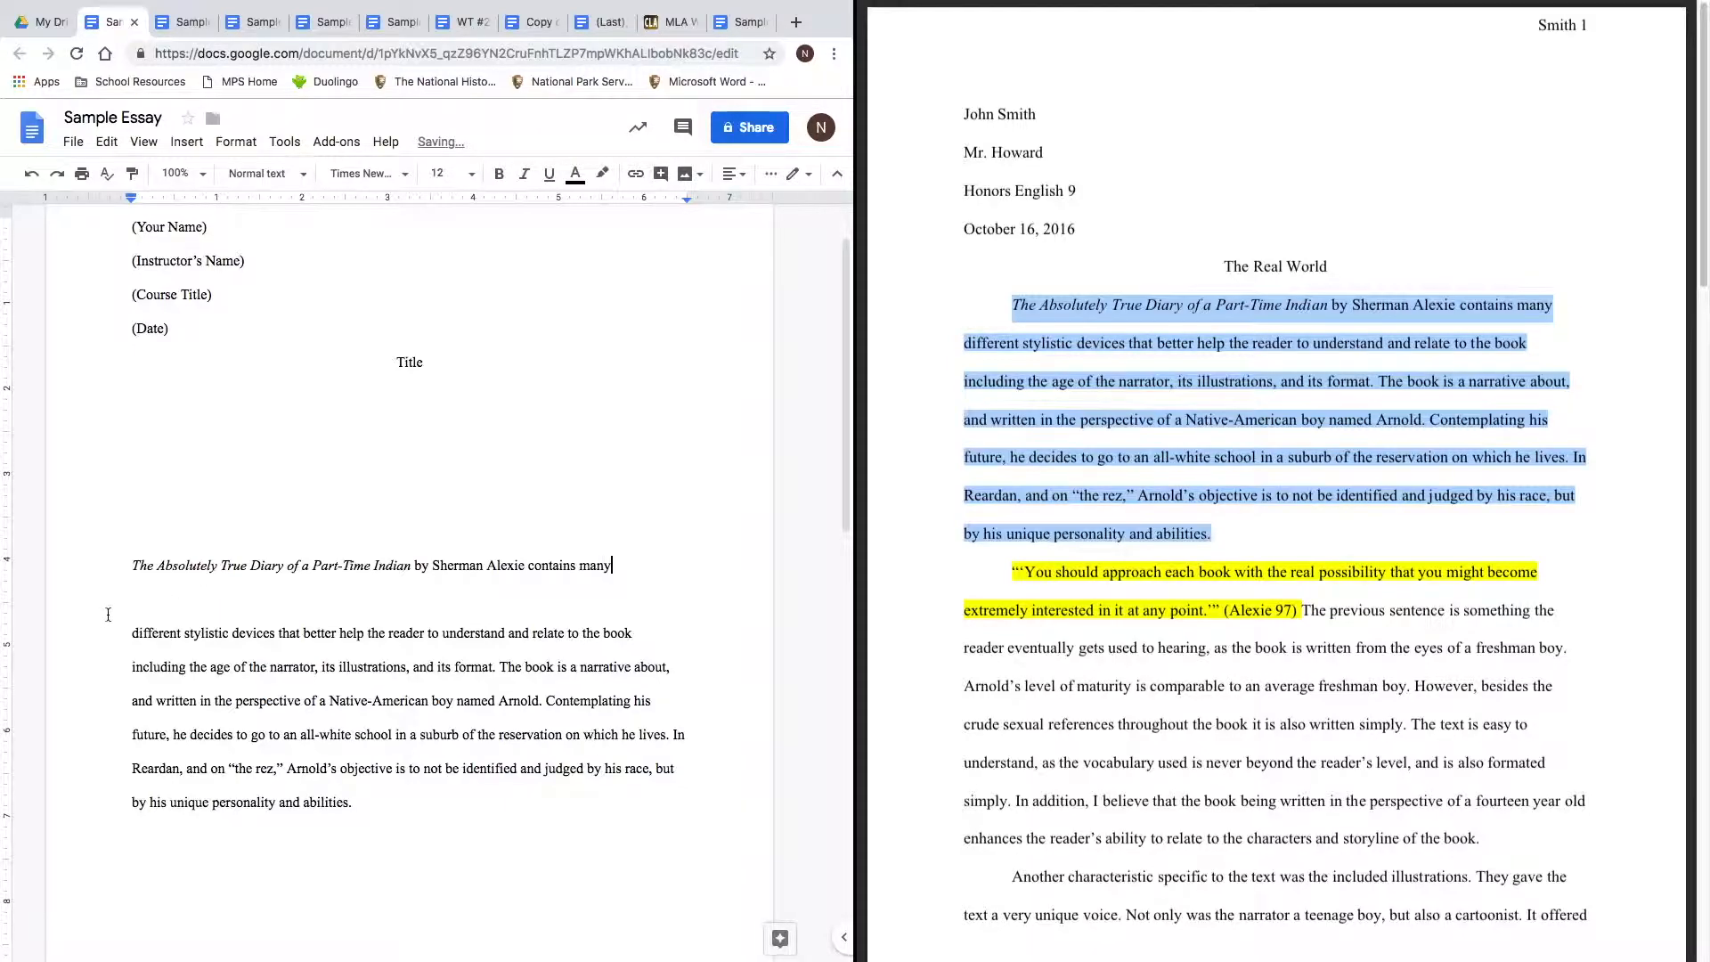
pyautogui.write('y')
pyautogui.click(451, 596)
pyautogui.press('BackSpace')
pyautogui.press('BackSpace')
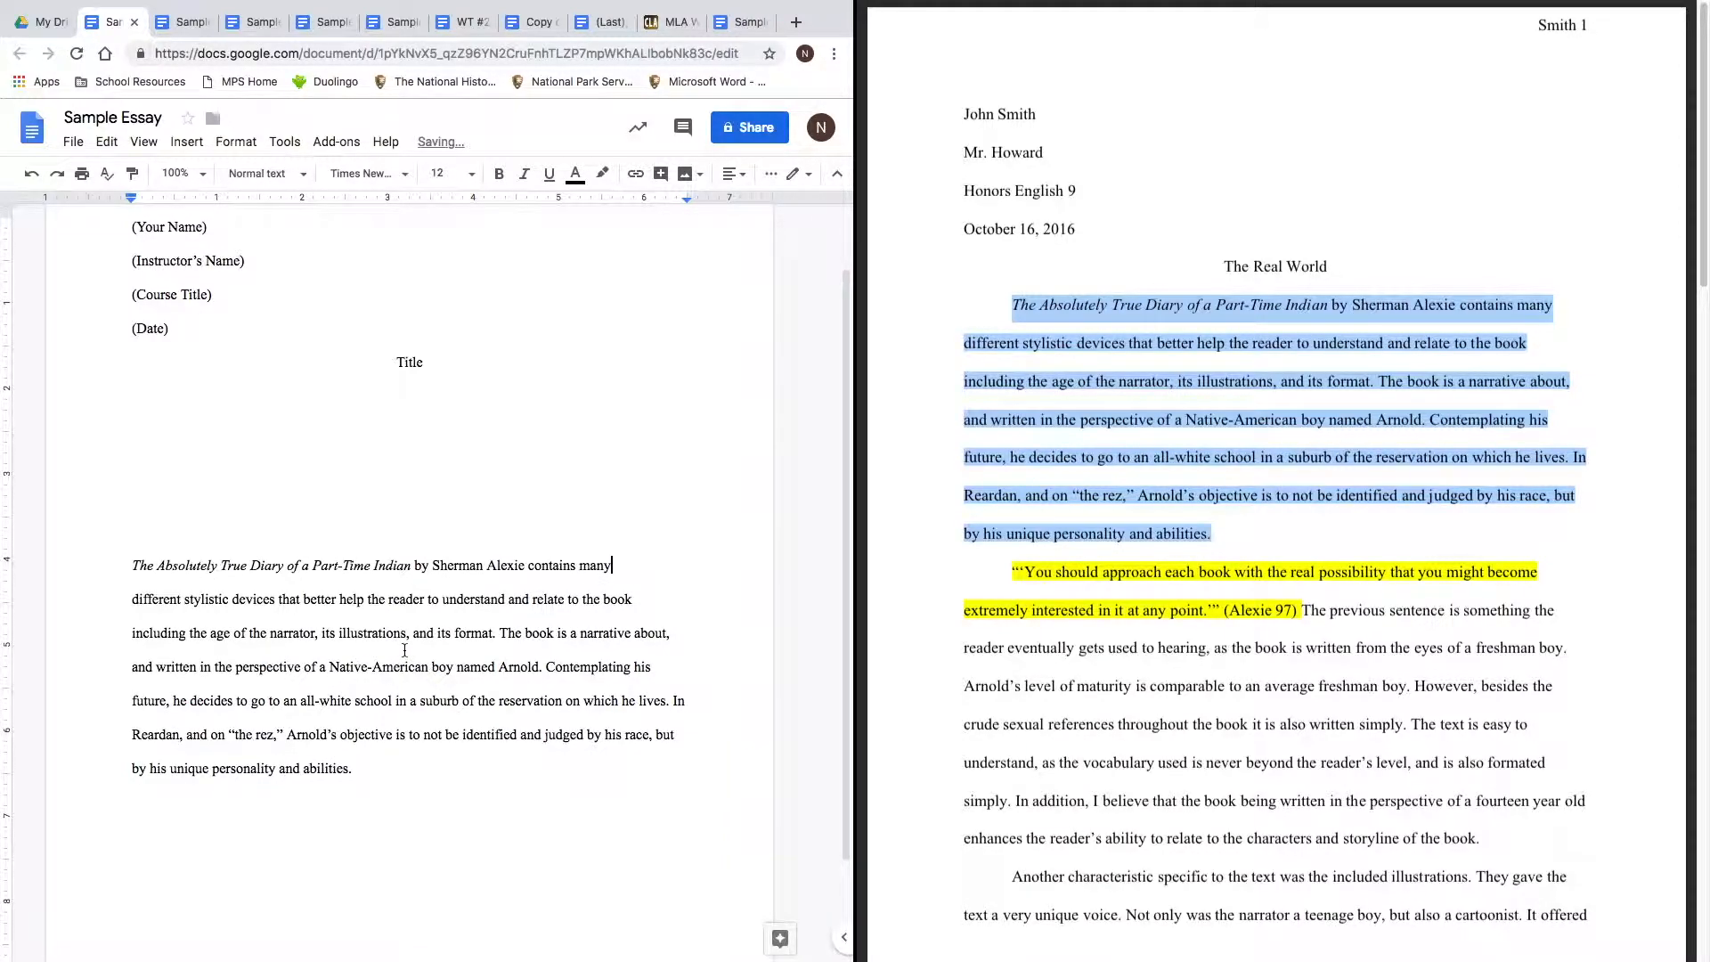
# Delete the empty lines between the title and the first body paragraph so the paragraph starts directly below "Title".
pyautogui.click(1104, 473)
pyautogui.click(415, 697)
pyautogui.click(132, 566)
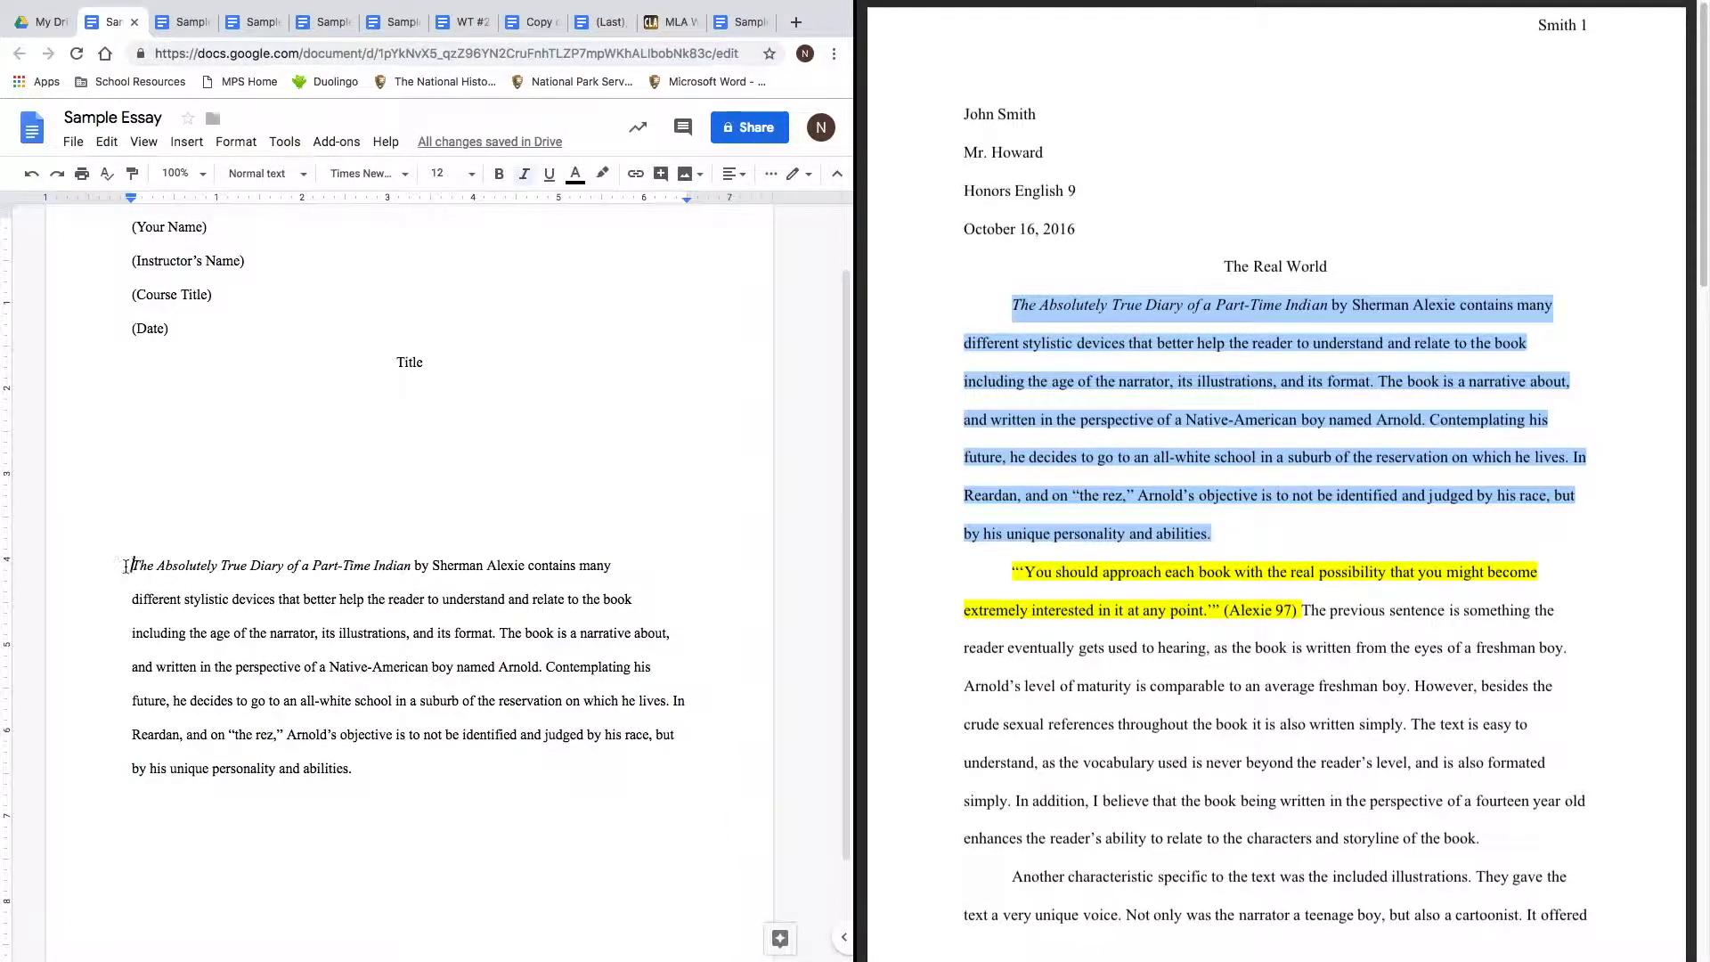
pyautogui.press('BackSpace')
pyautogui.press('BackSpace')
pyautogui.press('BackSpace')
pyautogui.press('BackSpace')
pyautogui.press('BackSpace')
pyautogui.press('BackSpace')
pyautogui.press('BackSpace')
pyautogui.press('BackSpace')
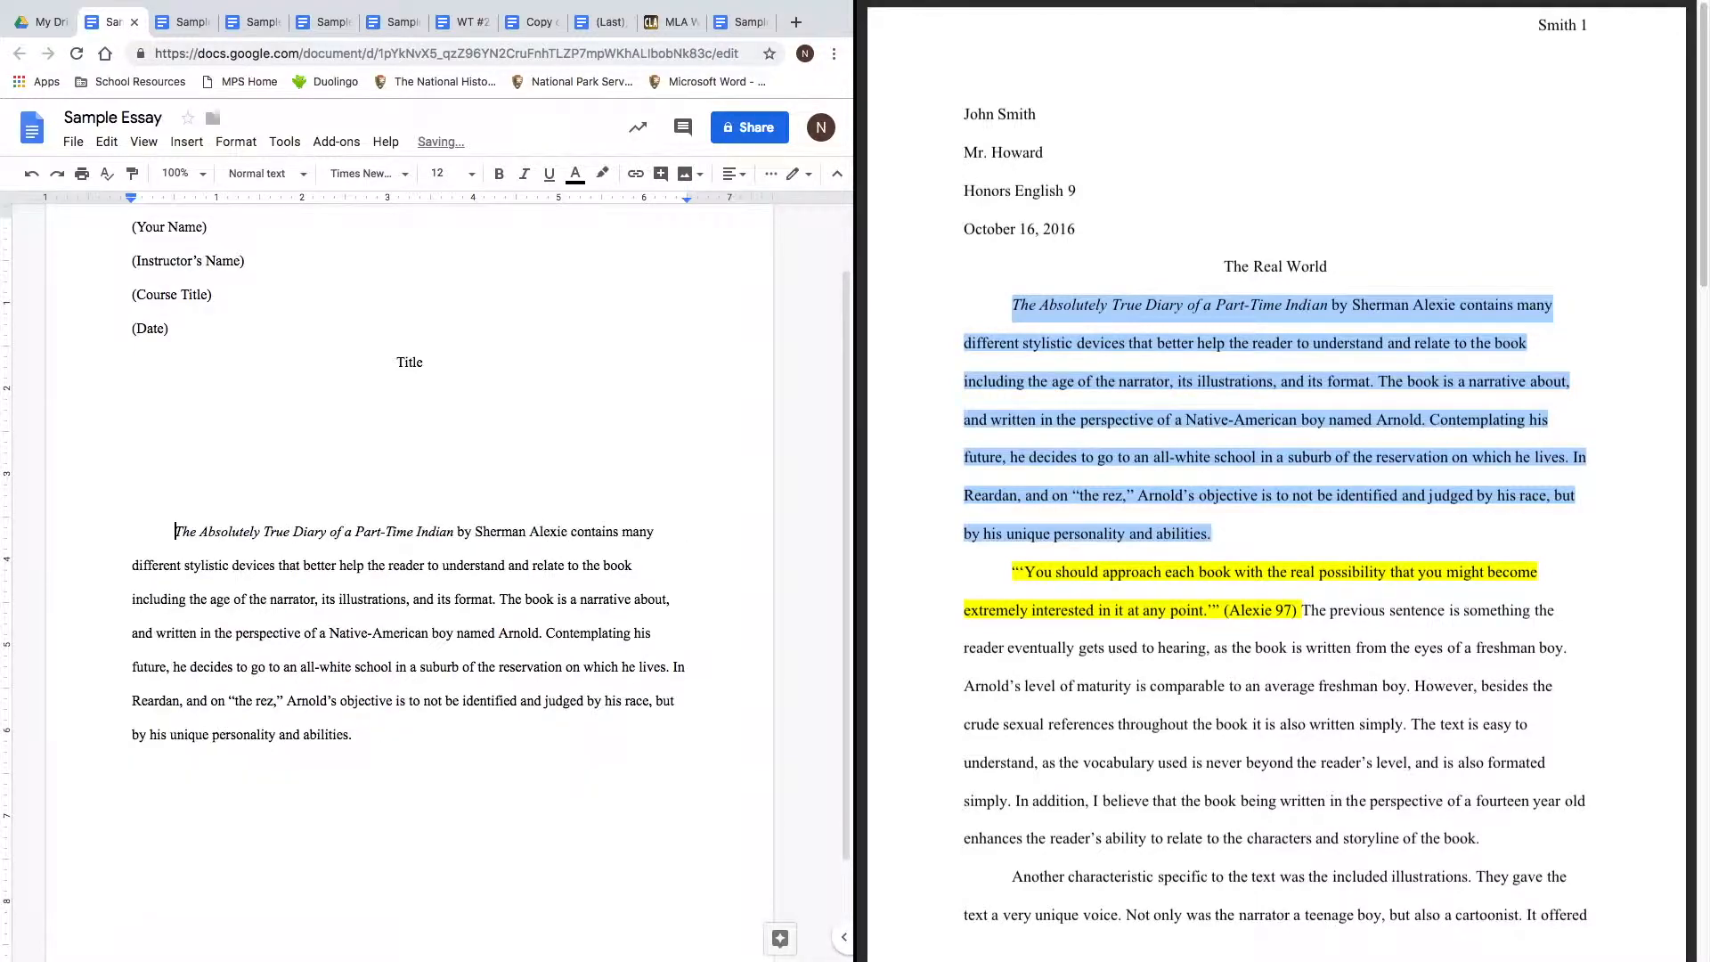
pyautogui.press('BackSpace')
pyautogui.press('BackSpace')
pyautogui.press('BackSpace')
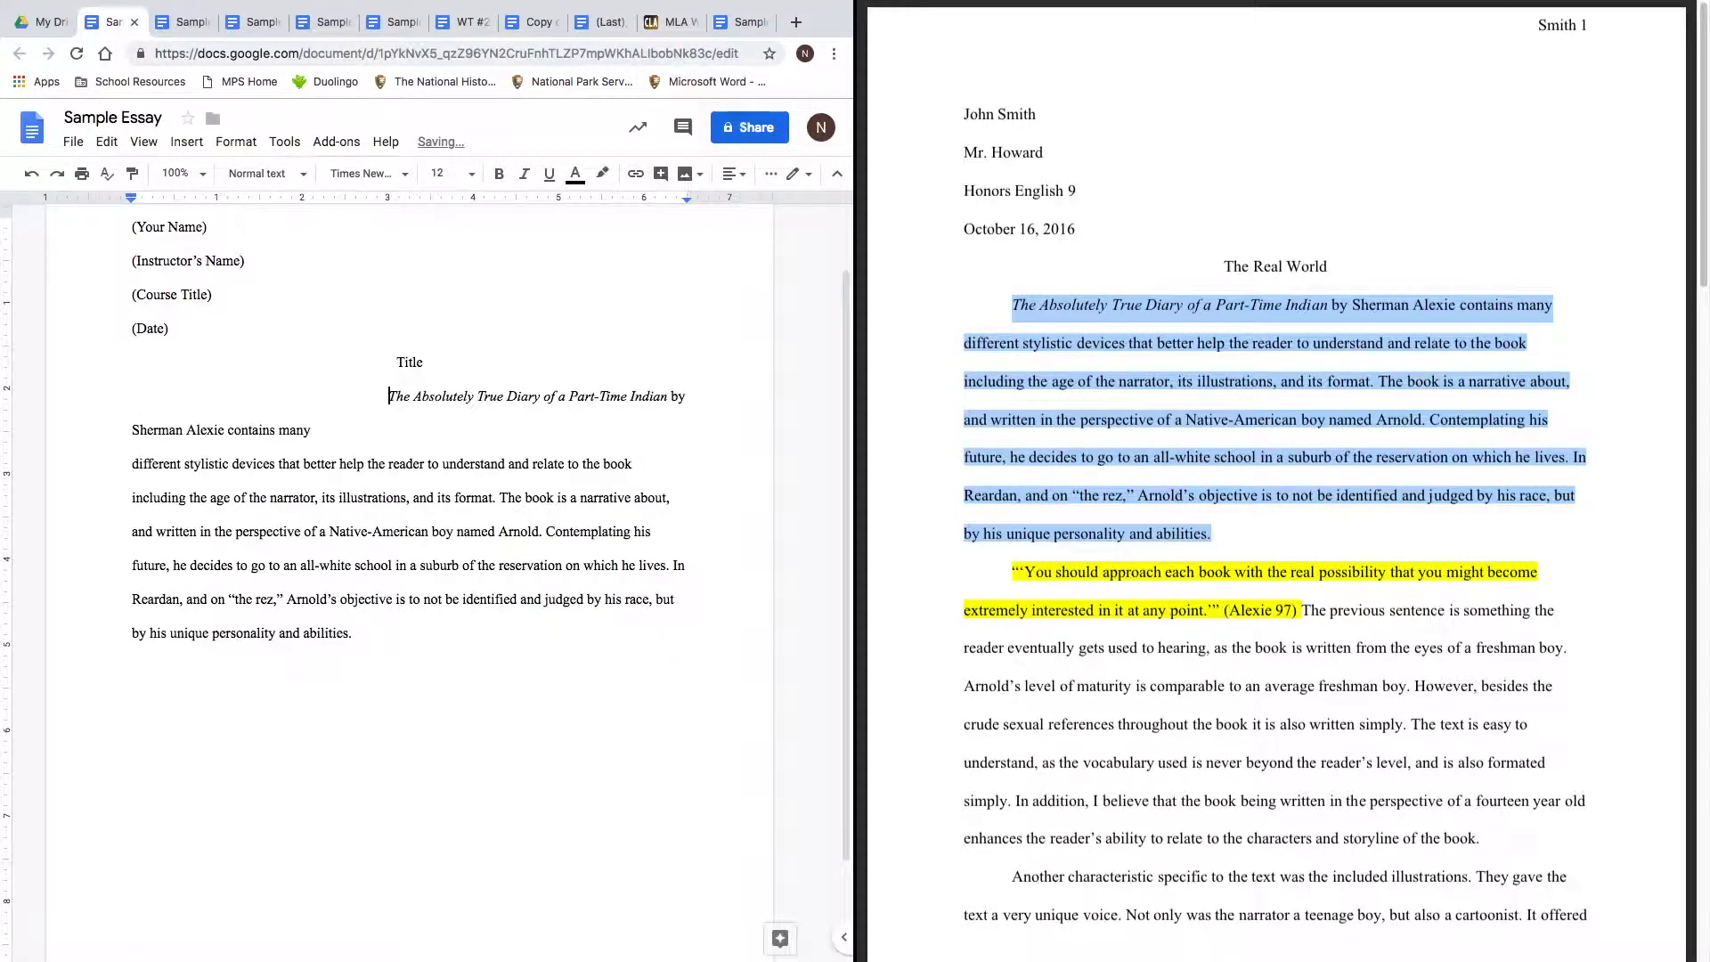
# Left-align the first body paragraph and indent its first line by one tab.
pyautogui.hotkey('ctrl', 'shift', 'l')
pyautogui.press('Tab')
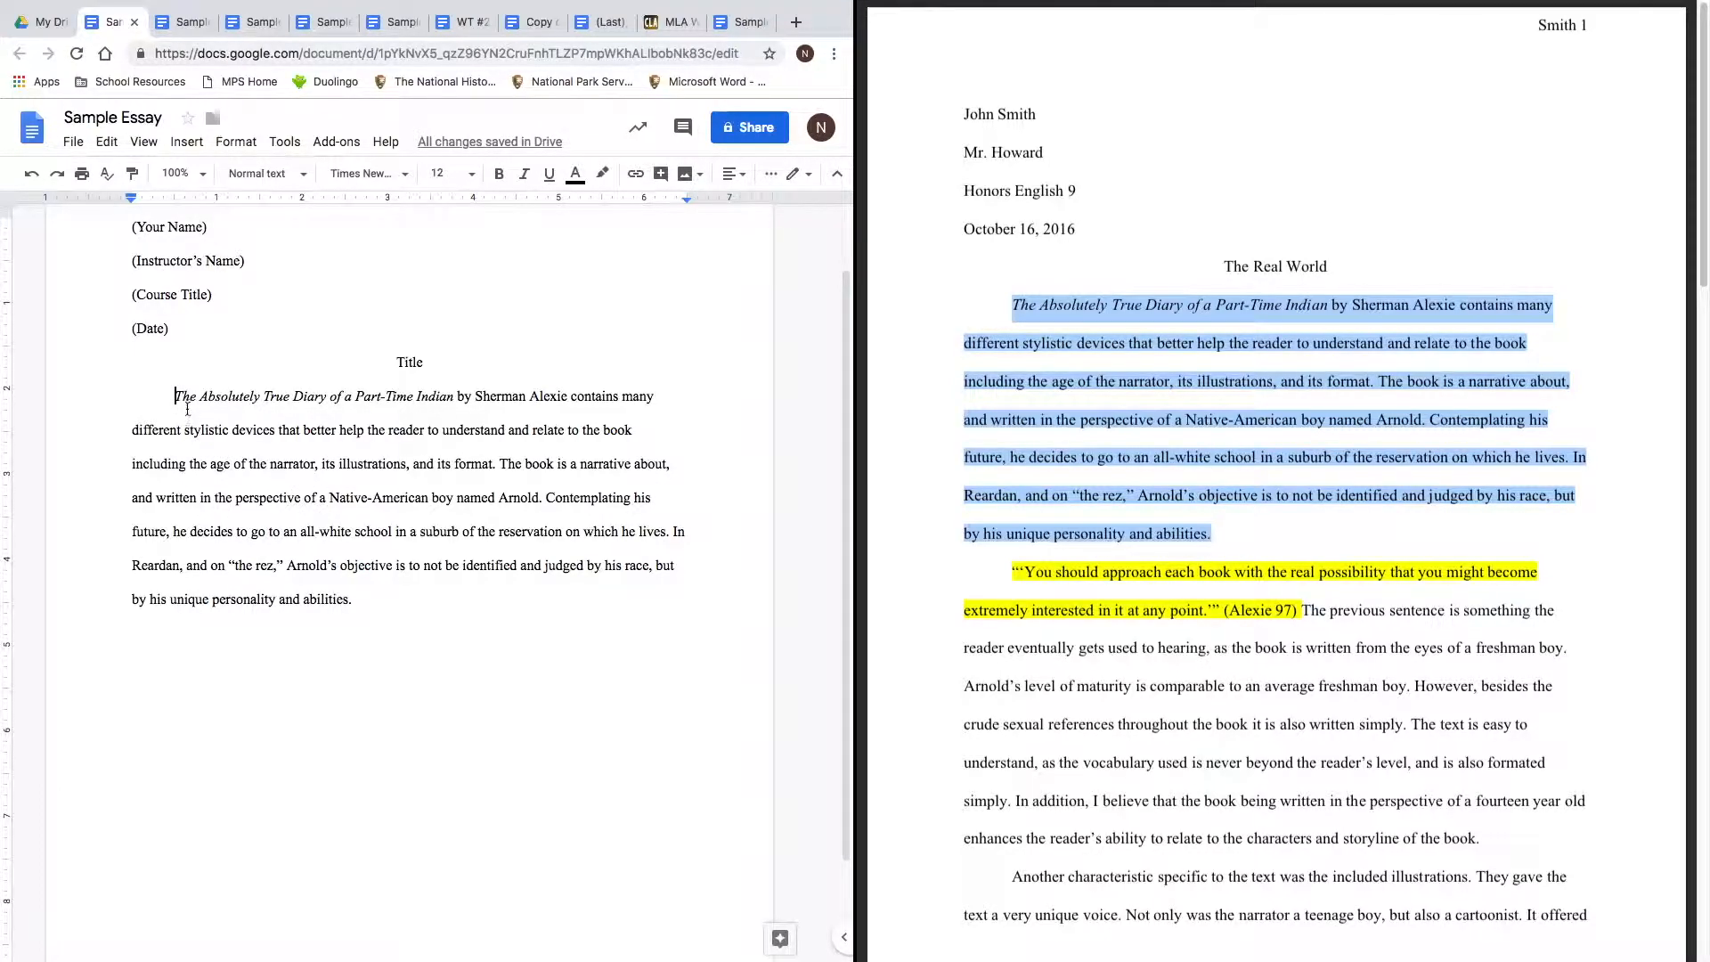
pyautogui.moveTo(178, 398); pyautogui.dragTo(125, 397)
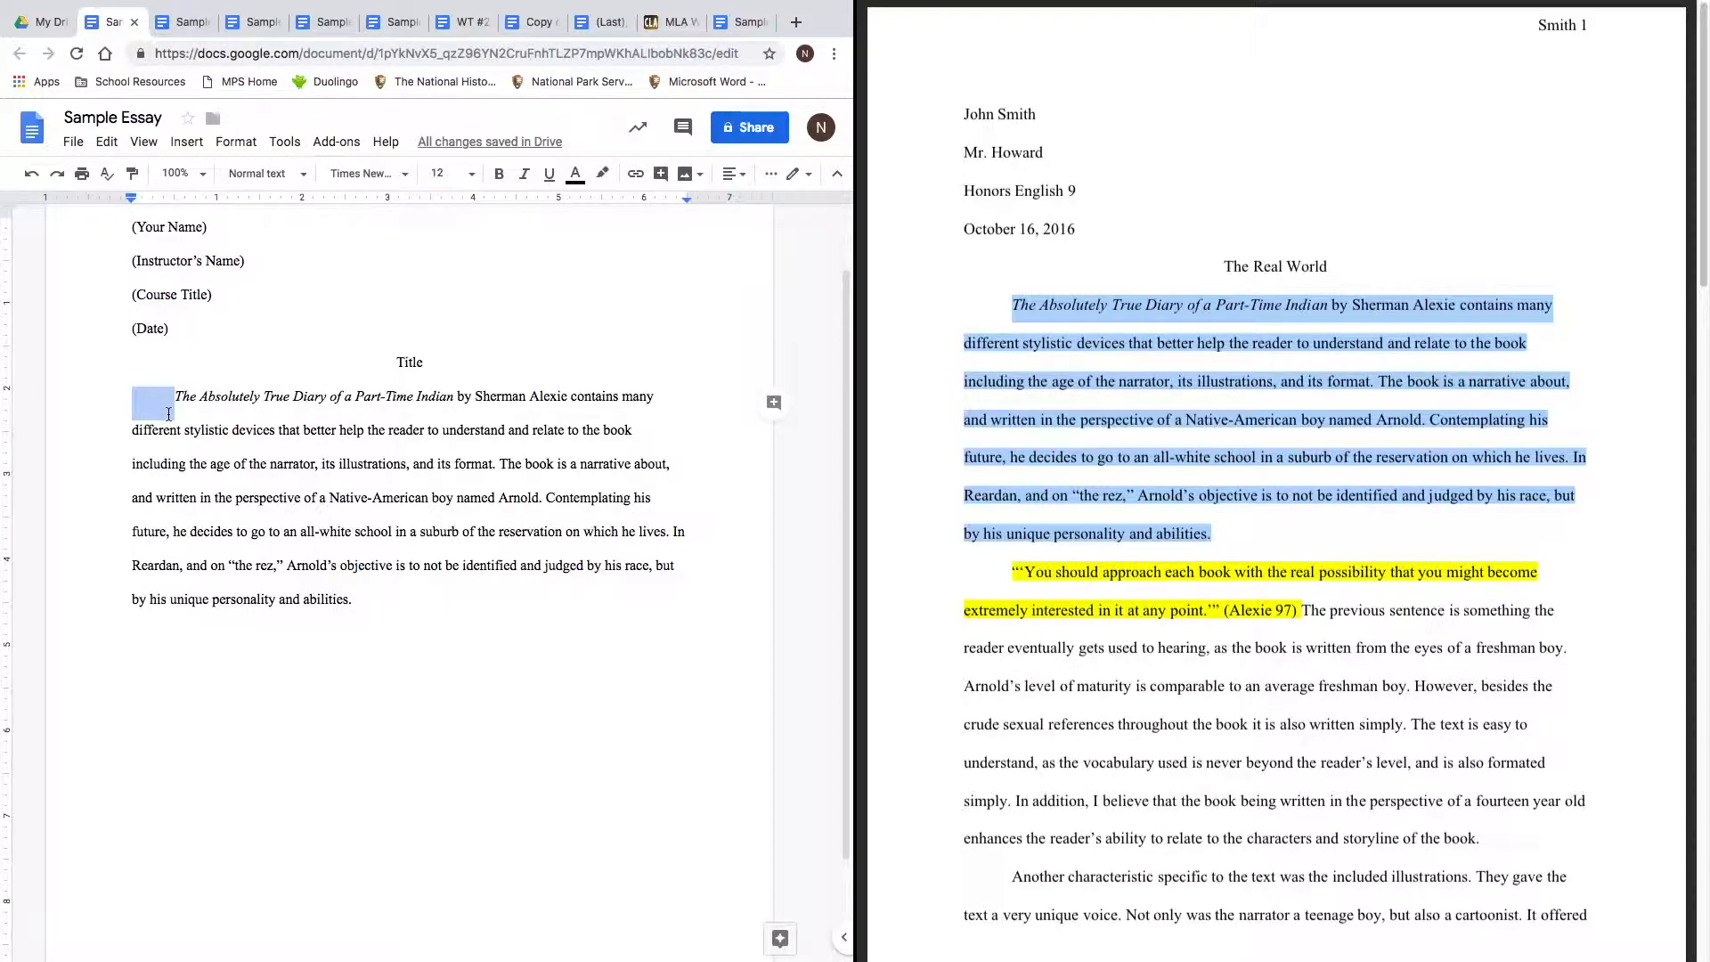
pyautogui.click(209, 430)
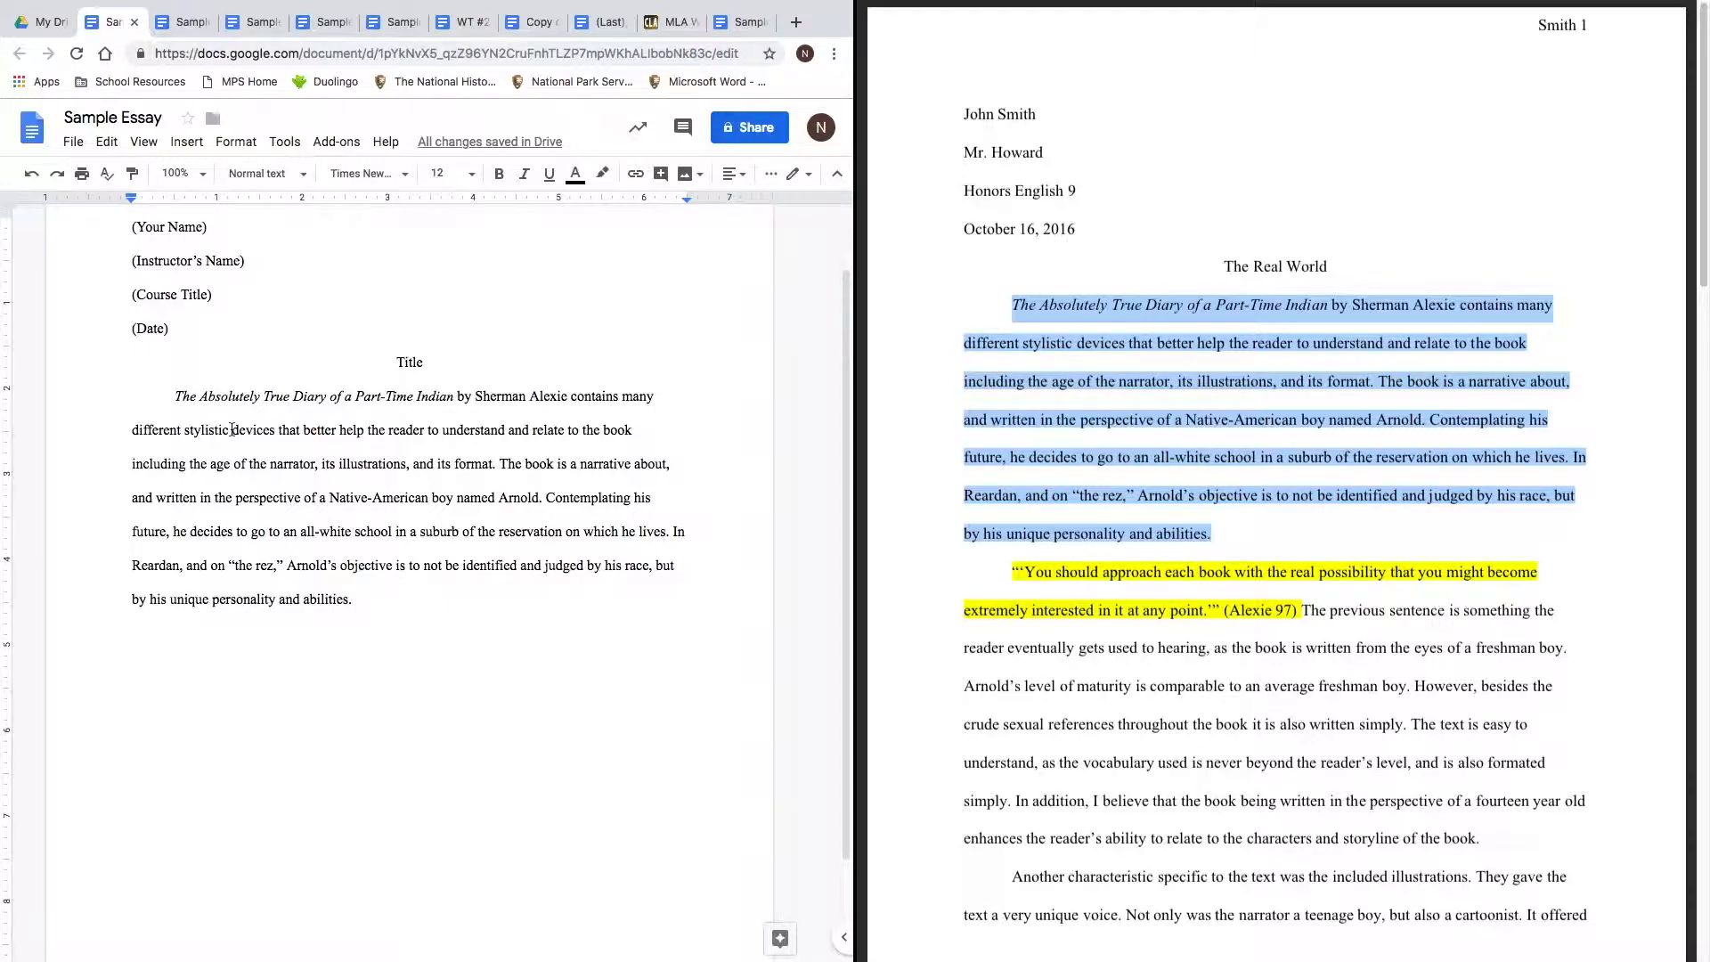
# Copy the sample essay's second body paragraph, from "You should approach each book" to "storyline of the book", and paste it below the first paragraph.
pyautogui.scroll(-3, 229, 487)
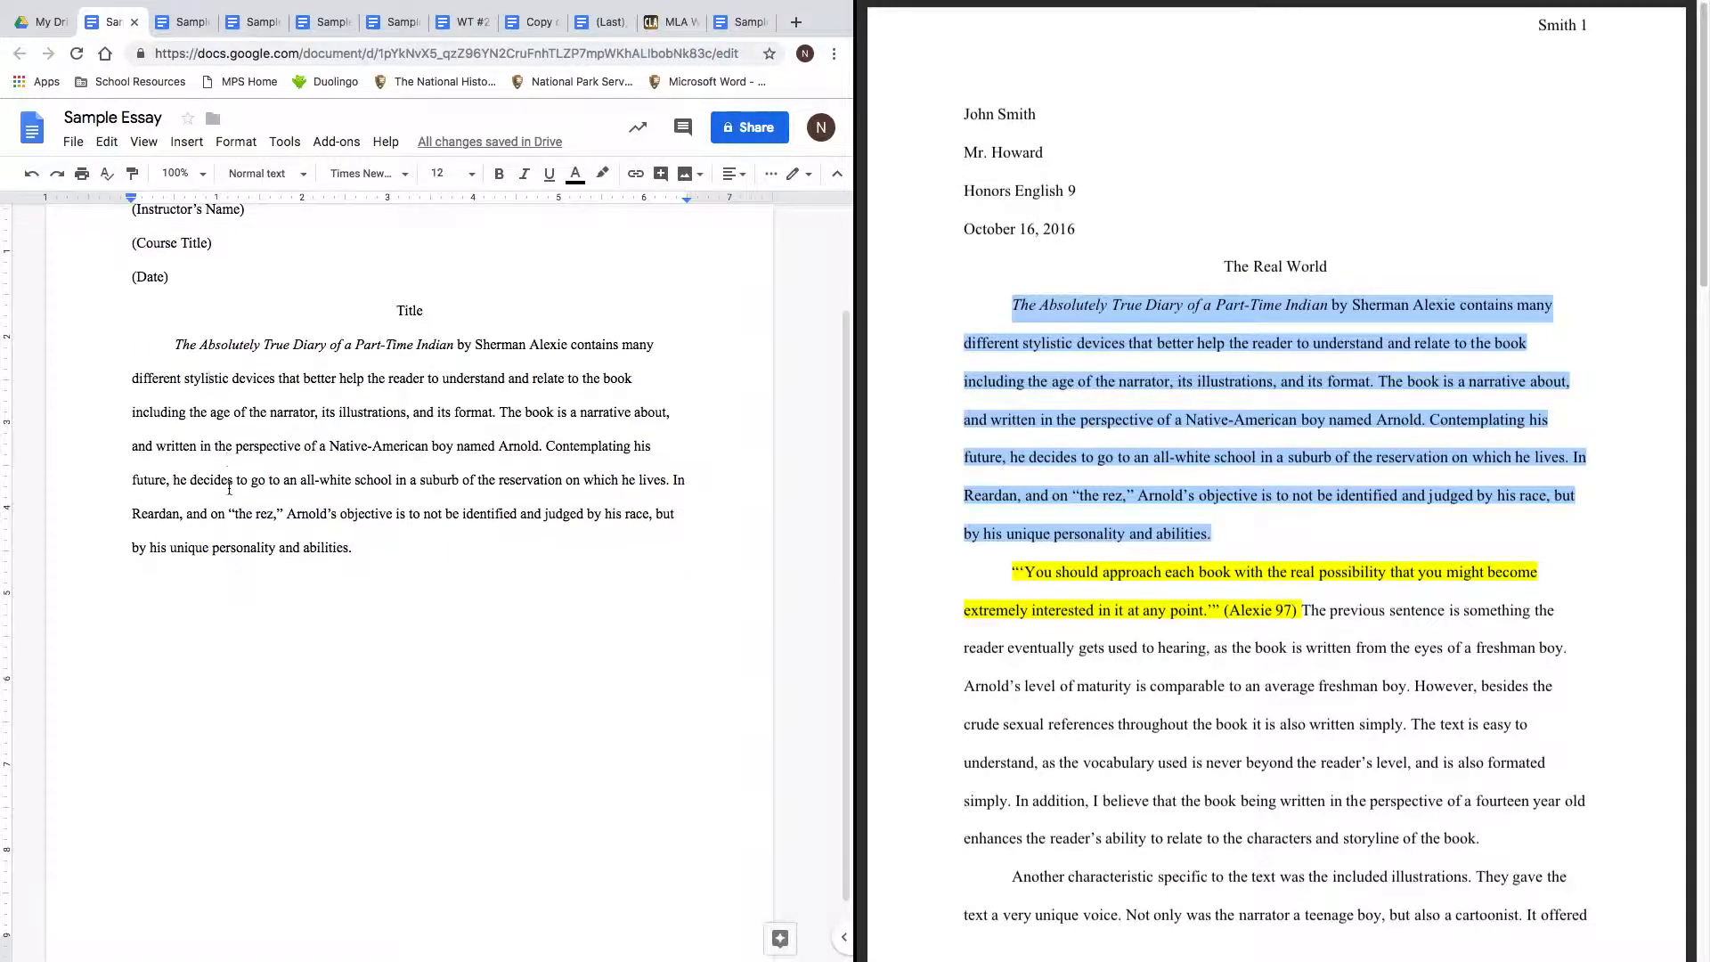
pyautogui.scroll(2, 229, 487)
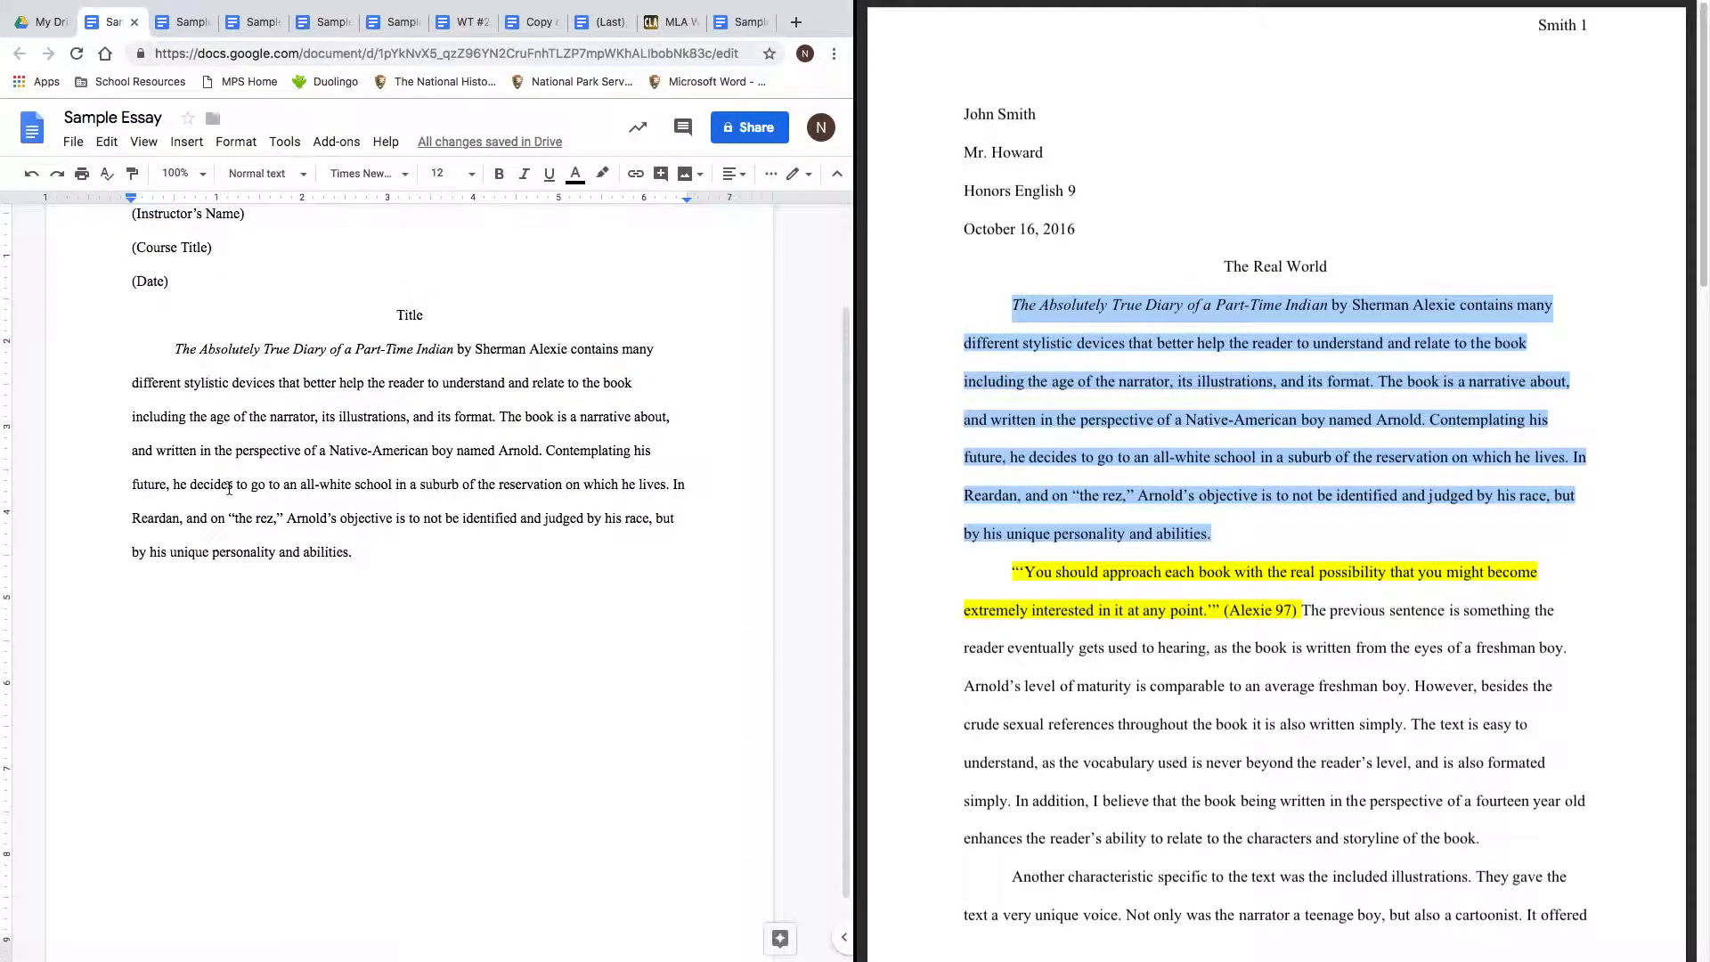
pyautogui.scroll(-2, 229, 487)
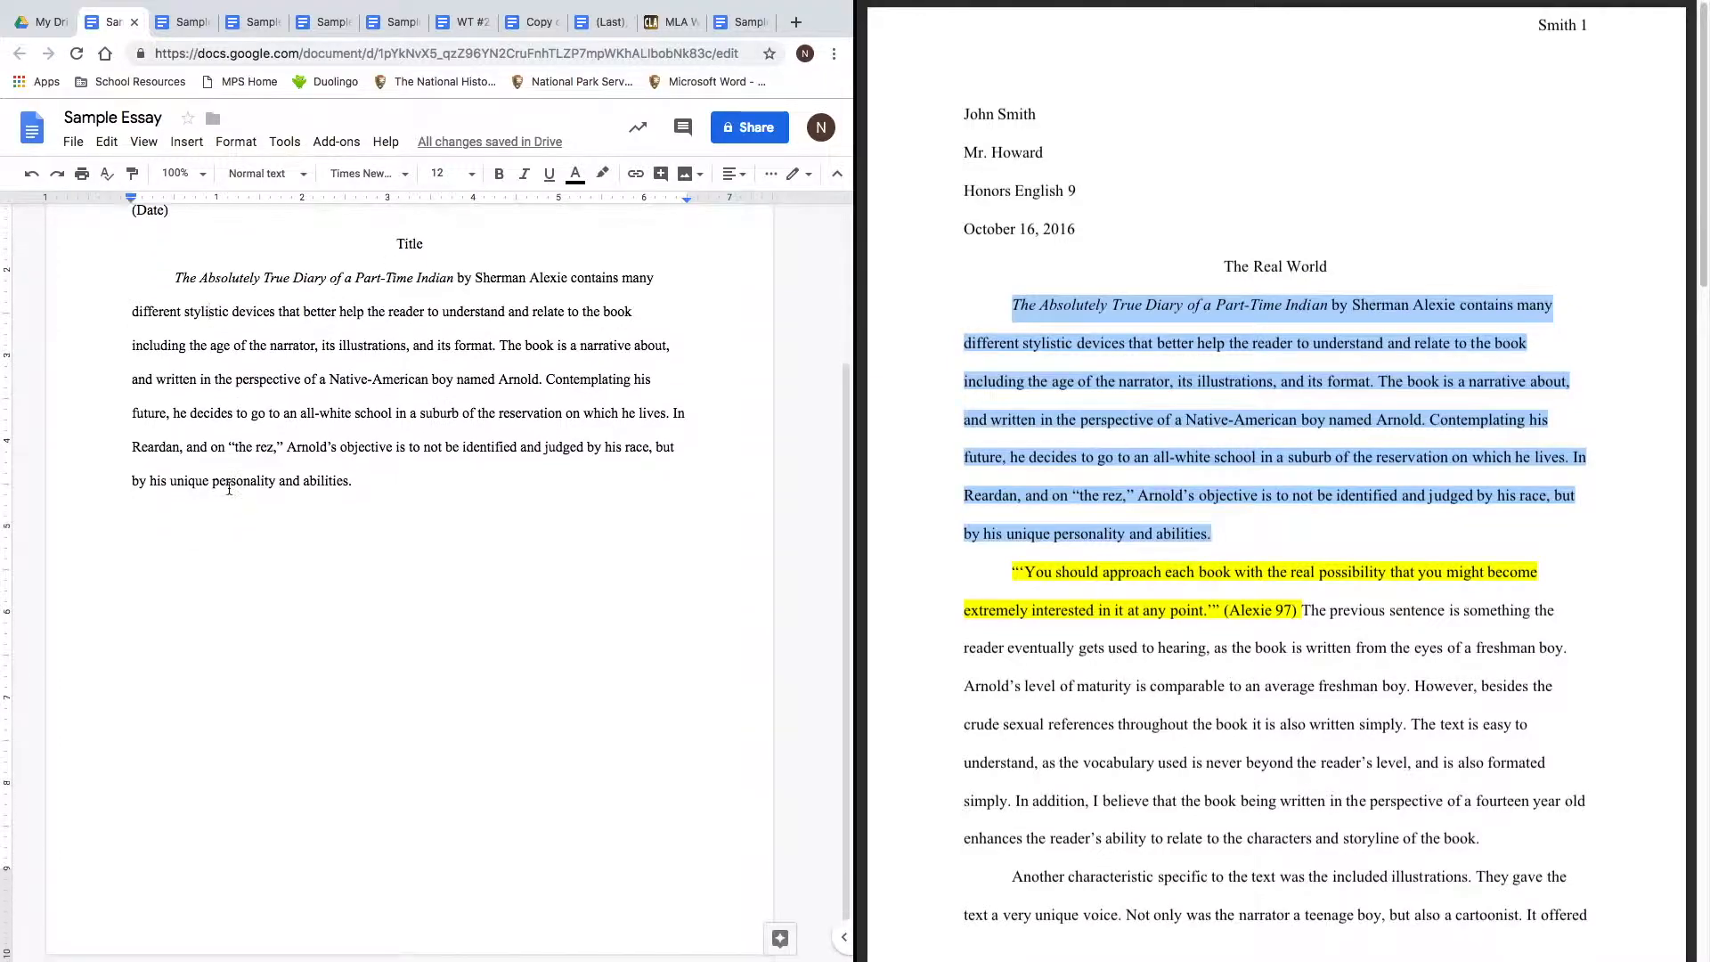
pyautogui.click(941, 615)
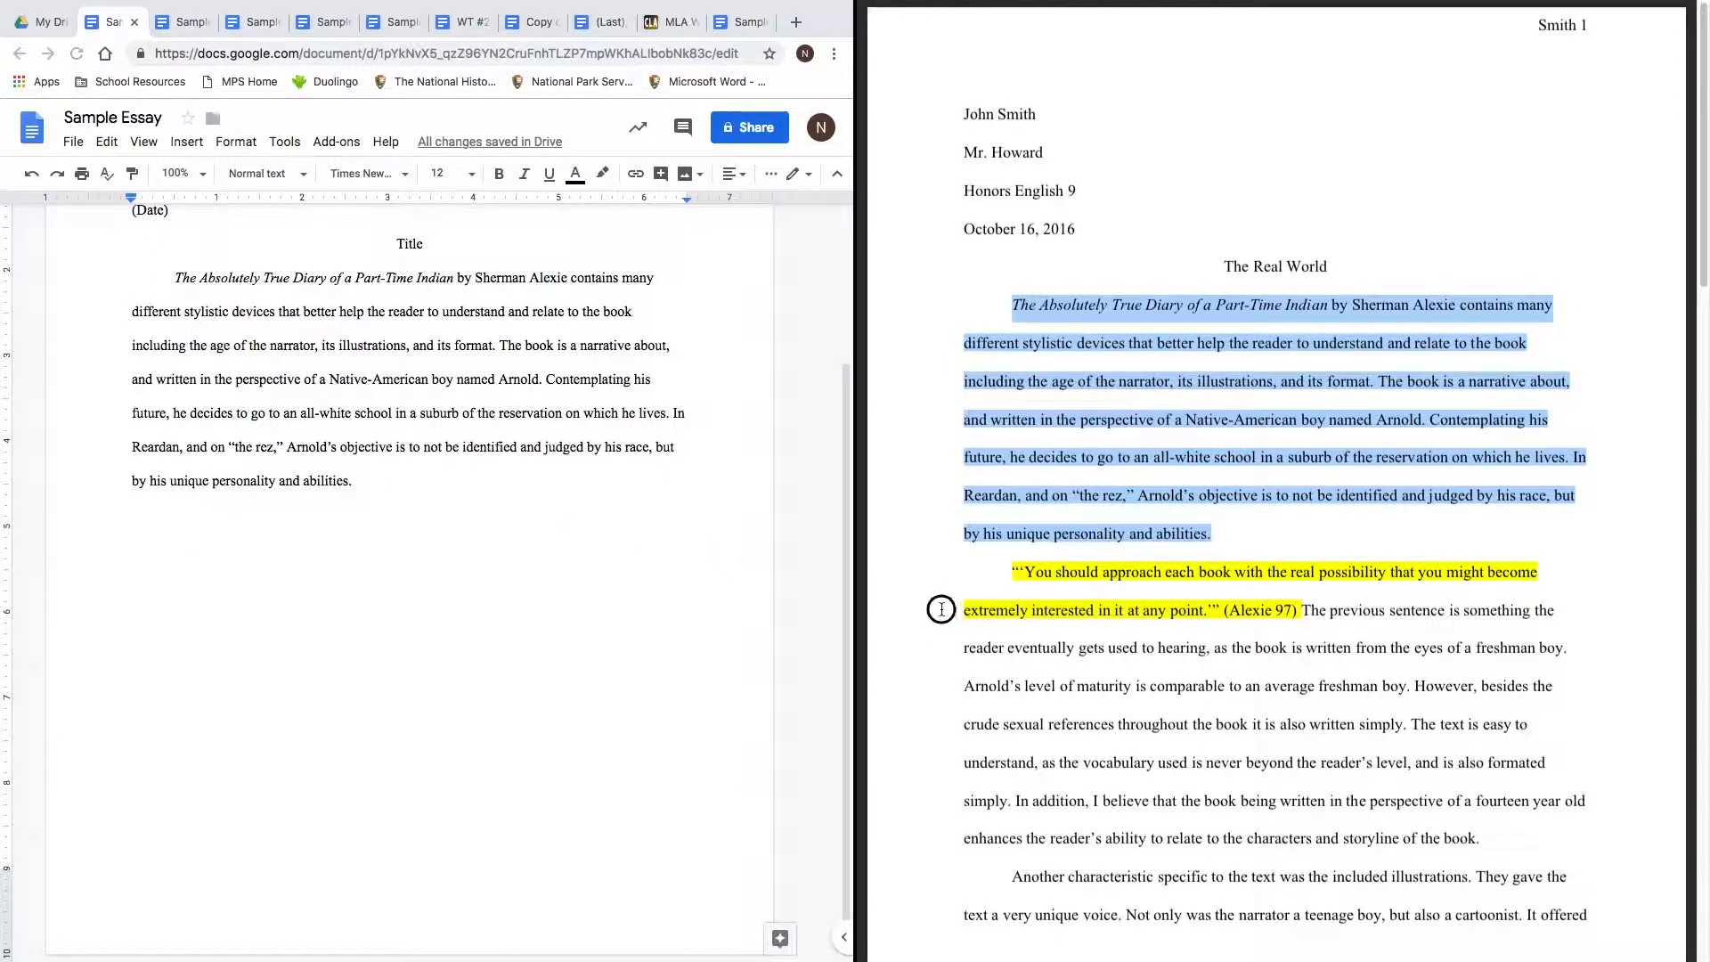
pyautogui.click(1011, 579)
pyautogui.moveTo(1011, 573); pyautogui.dragTo(1480, 844)
pyautogui.hotkey('ctrl', 'c')
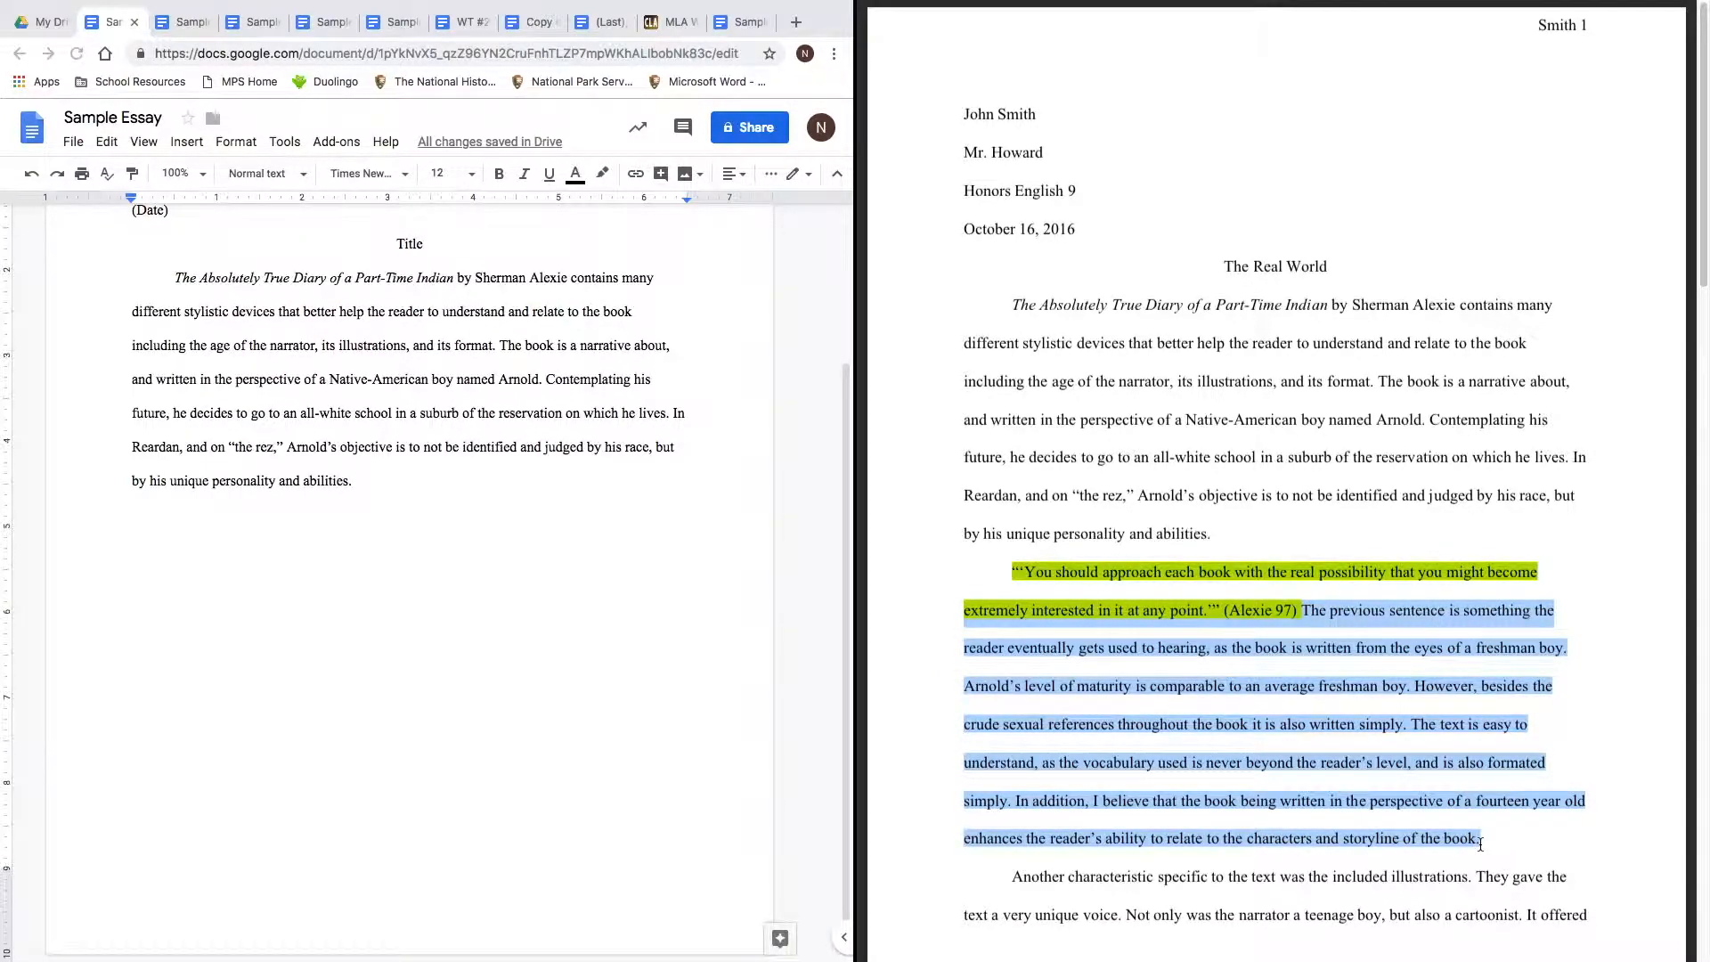
pyautogui.click(589, 497)
pyautogui.hotkey('ctrl', 'v')
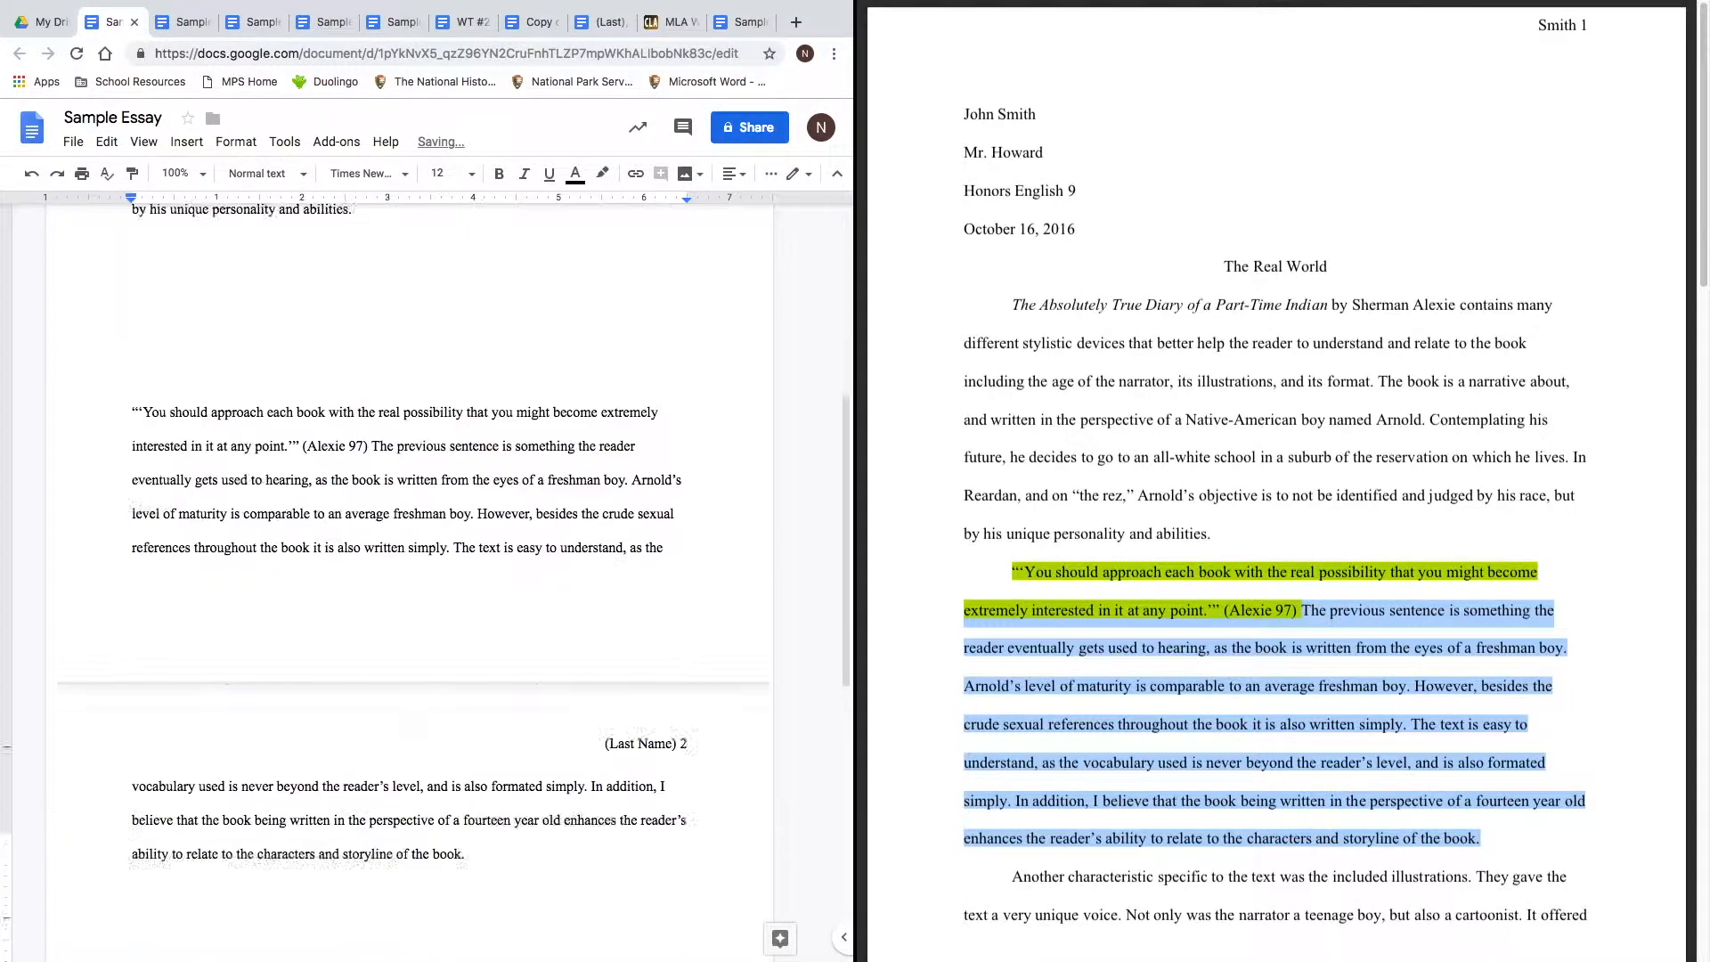
# Remove the empty lines above the second body paragraph and indent its first line by one tab.
pyautogui.scroll(2, 238, 468)
pyautogui.moveTo(229, 474); pyautogui.dragTo(132, 355)
pyautogui.press('BackSpace')
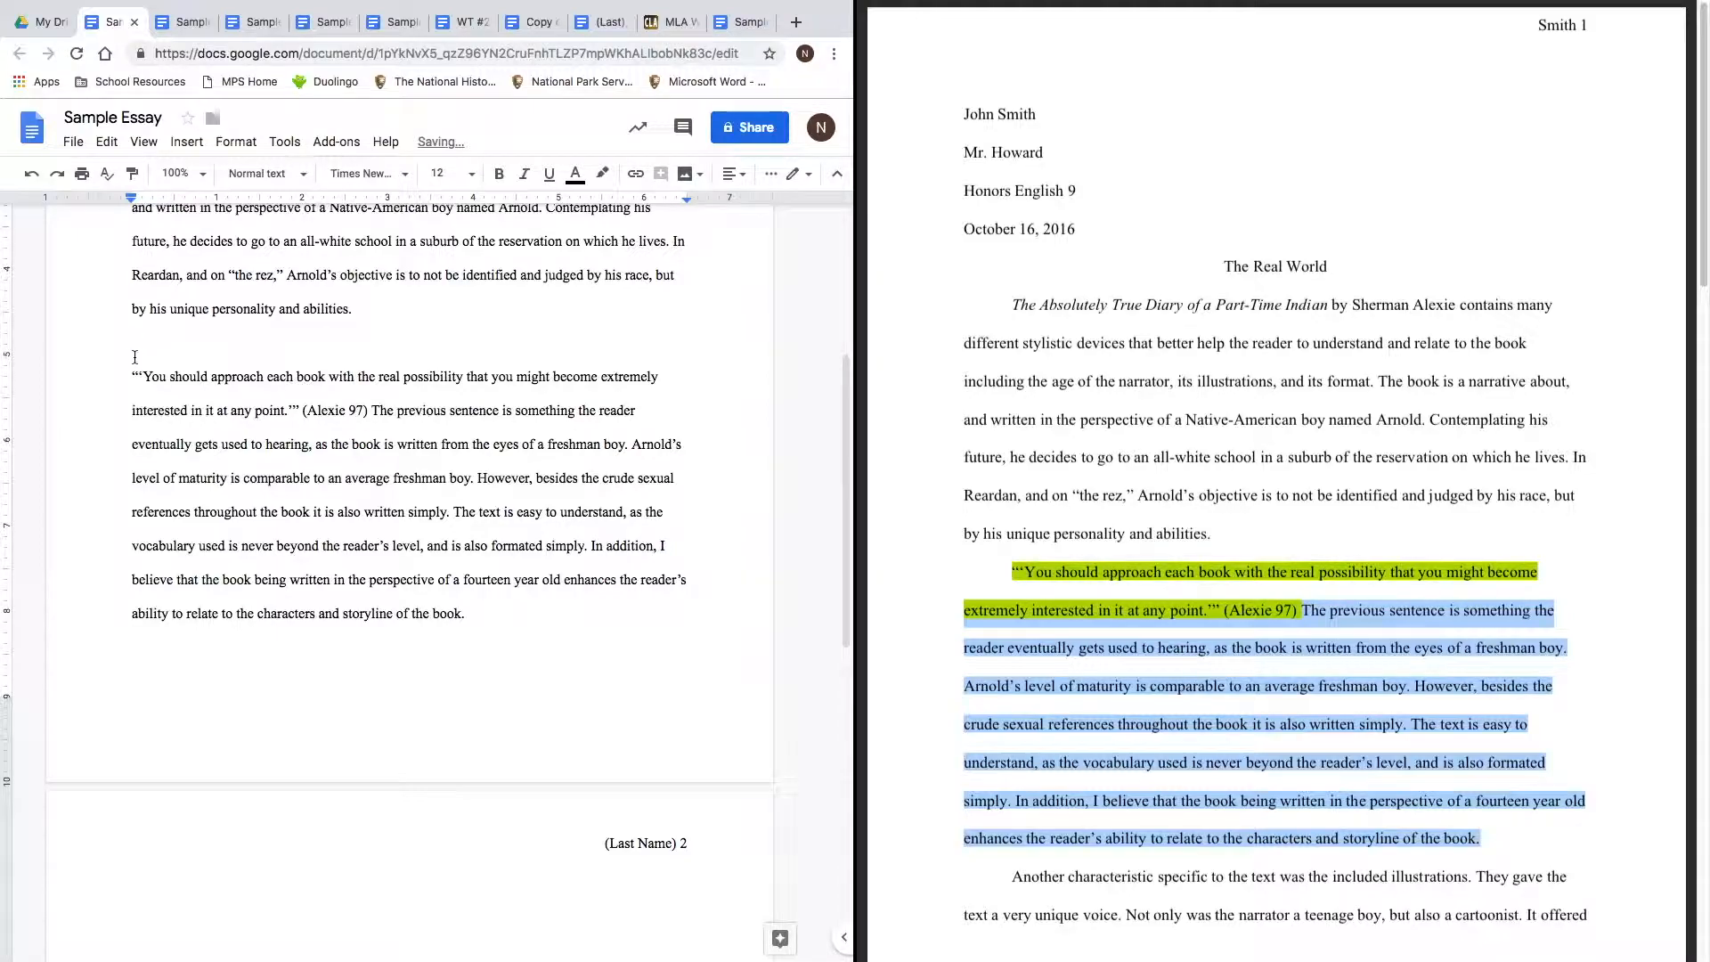
pyautogui.press('BackSpace')
pyautogui.click(128, 346)
pyautogui.press('Tab')
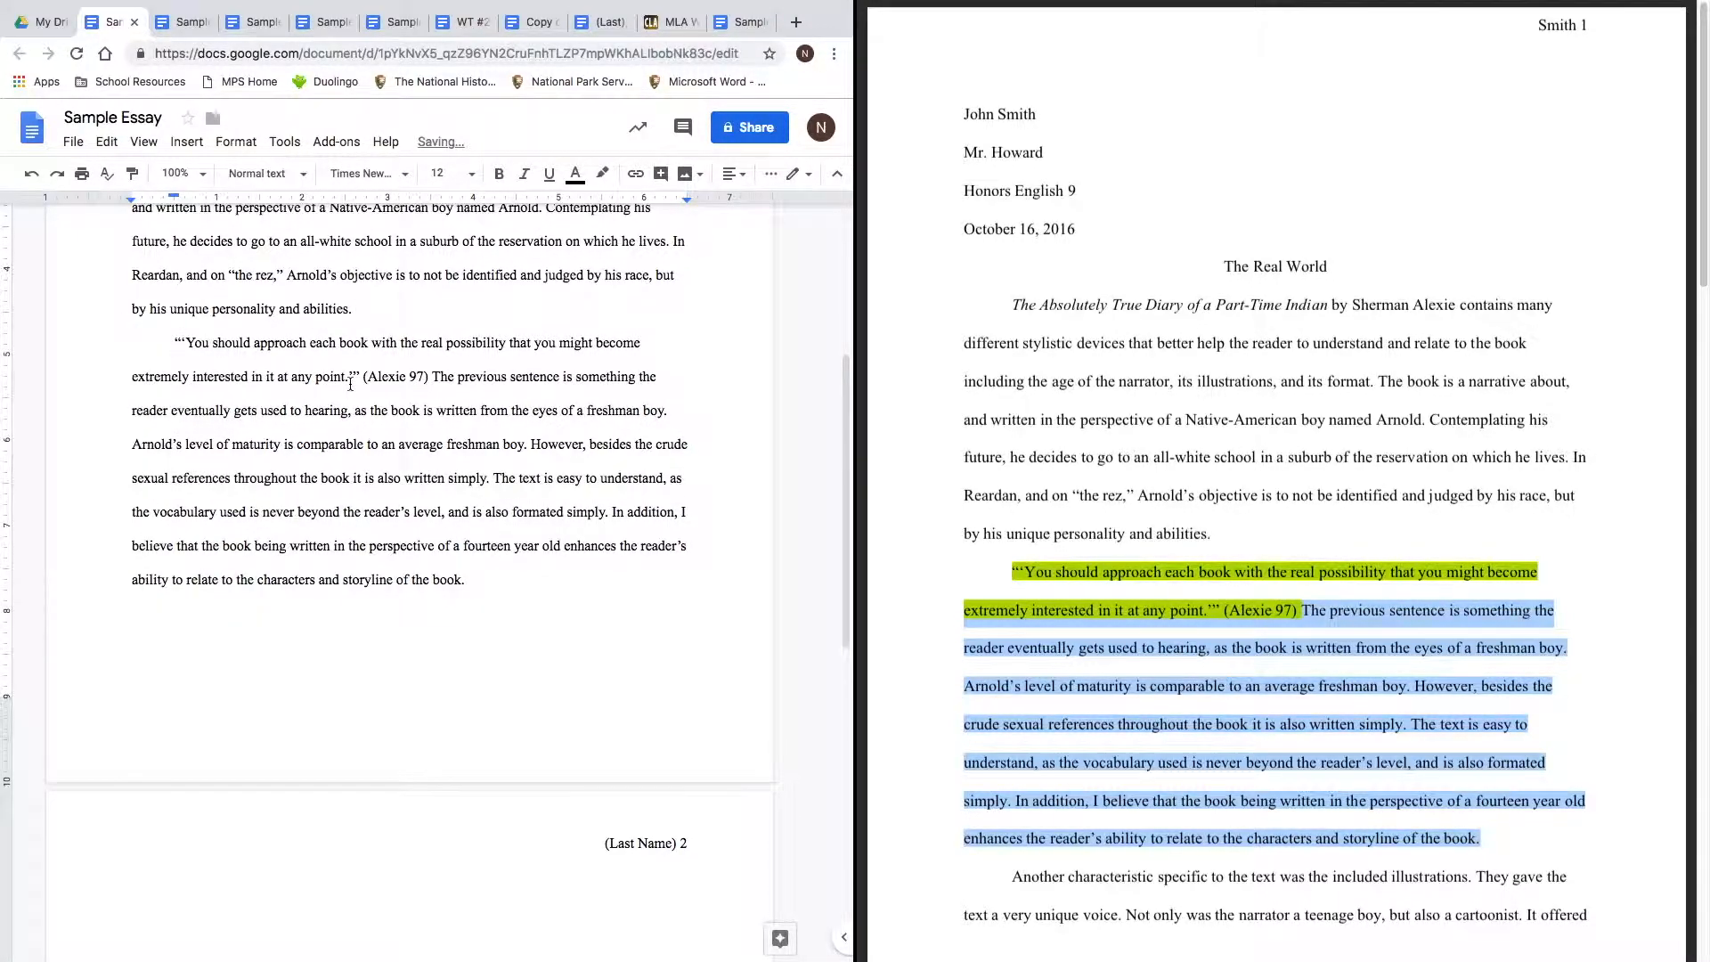
# Add a blank line between the two body paragraphs, remove it again, and restore the second paragraph's first-line indent.
pyautogui.scroll(5, 357, 392)
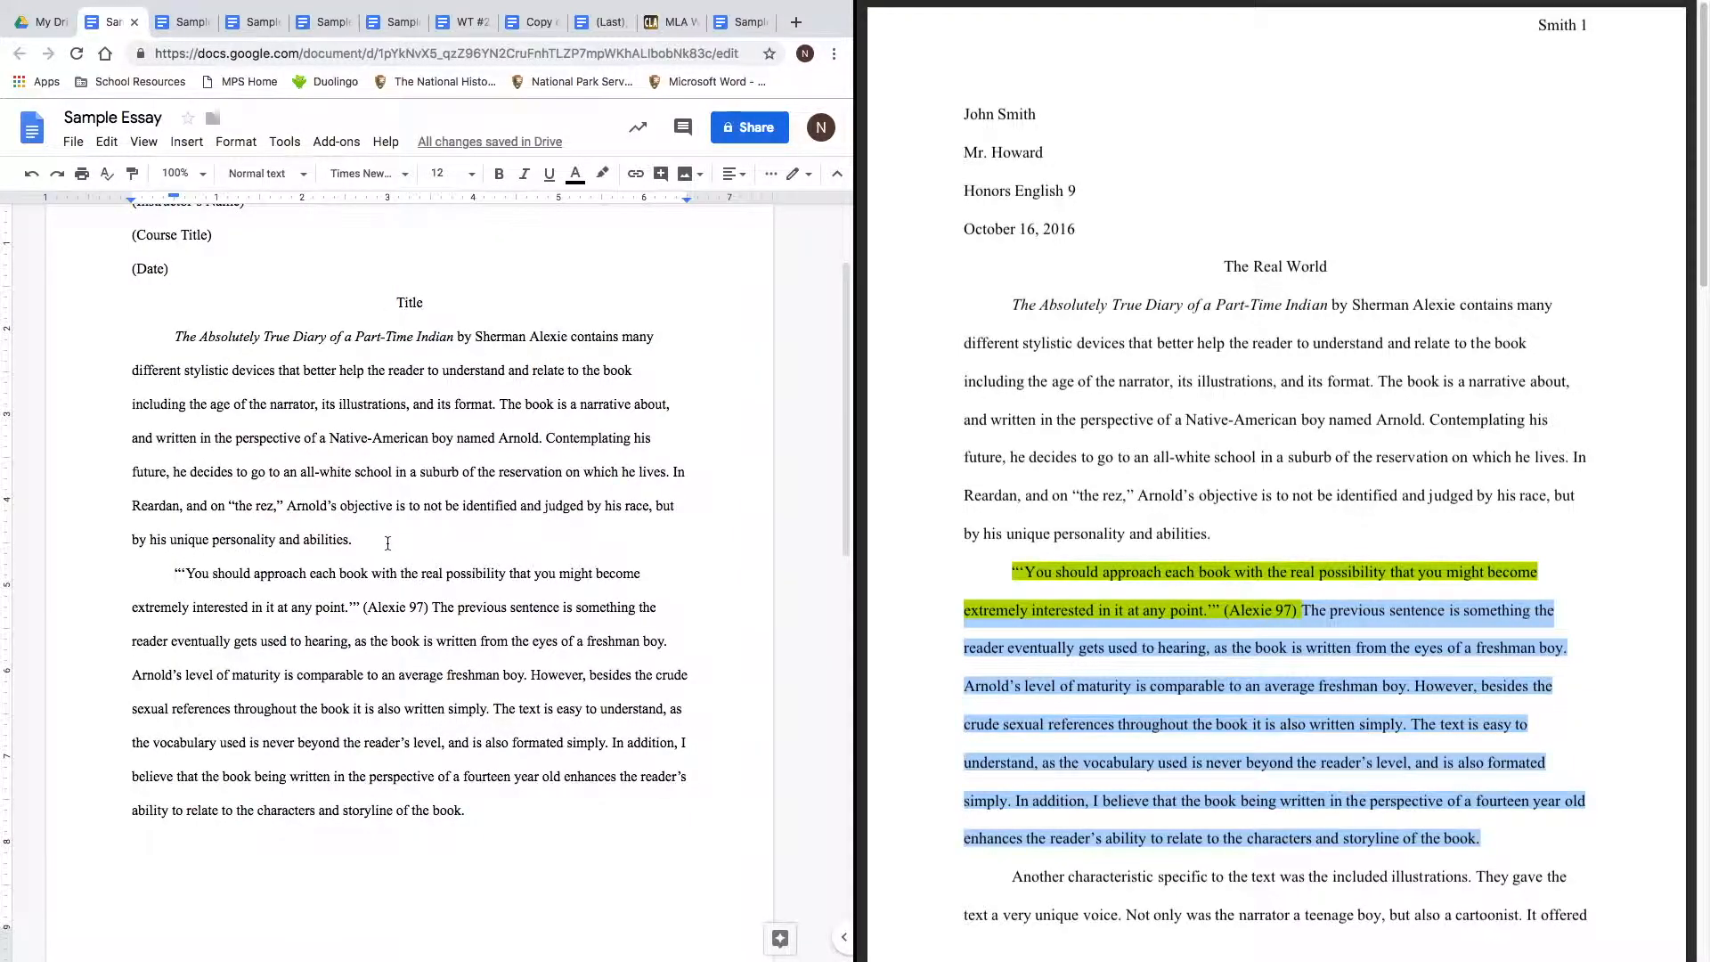
pyautogui.click(356, 540)
pyautogui.click(175, 574)
pyautogui.press('Return')
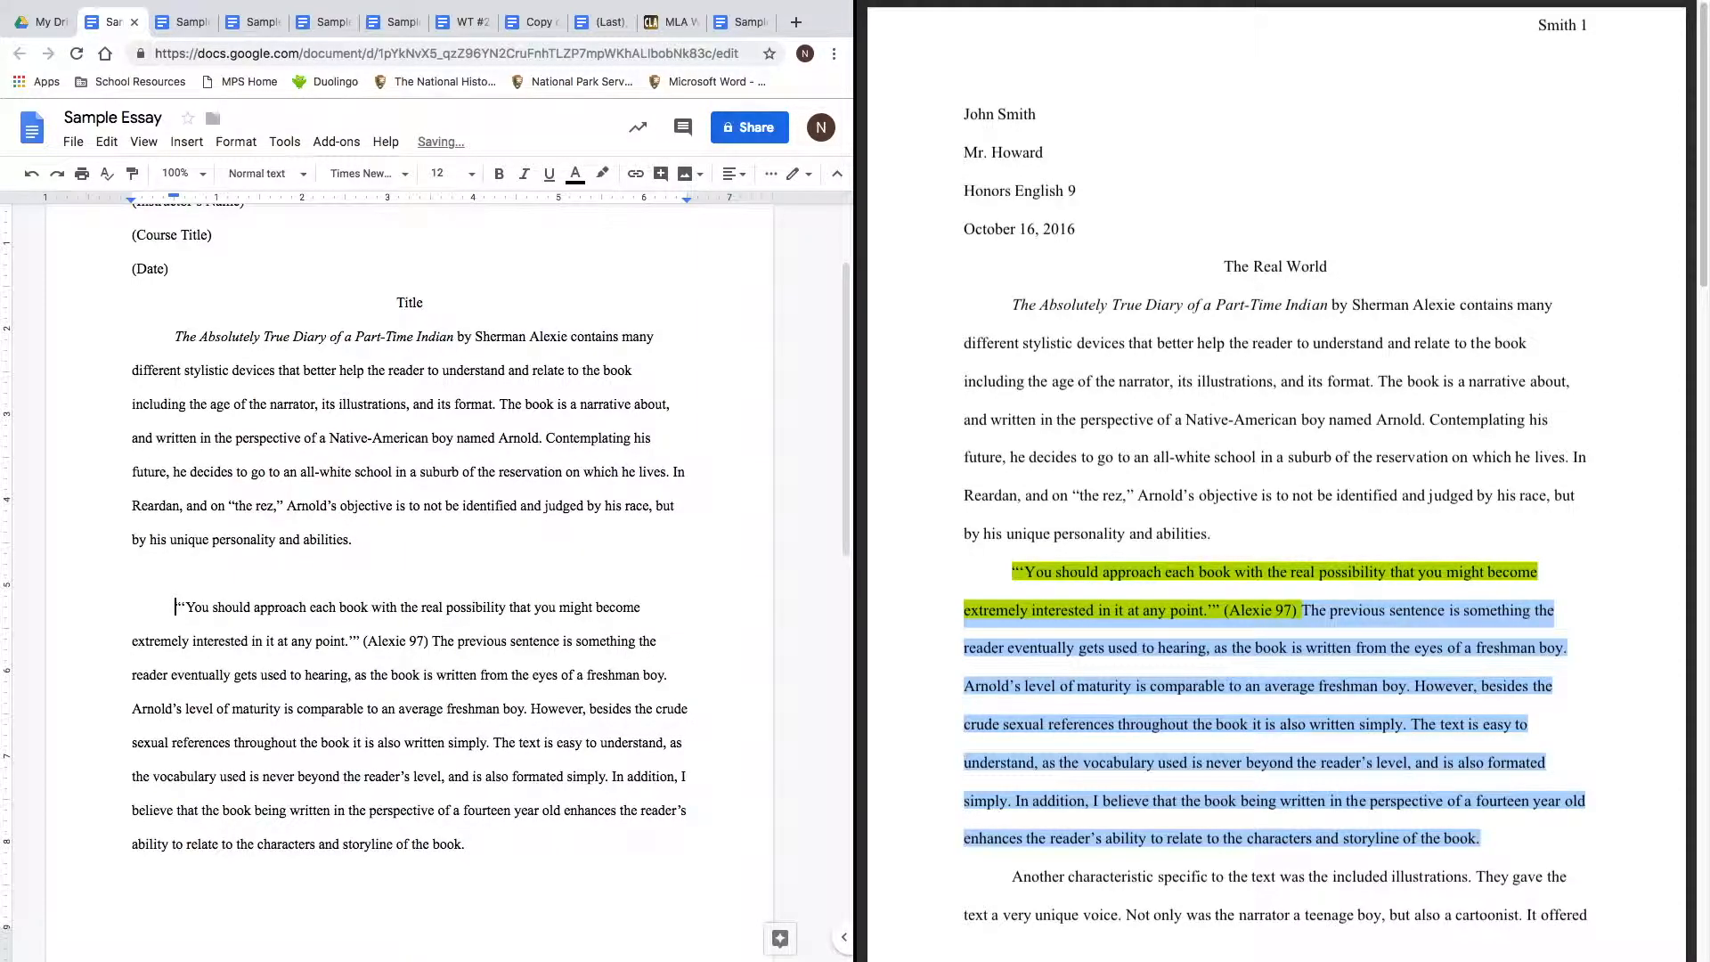
pyautogui.press('BackSpace')
pyautogui.press('BackSpace')
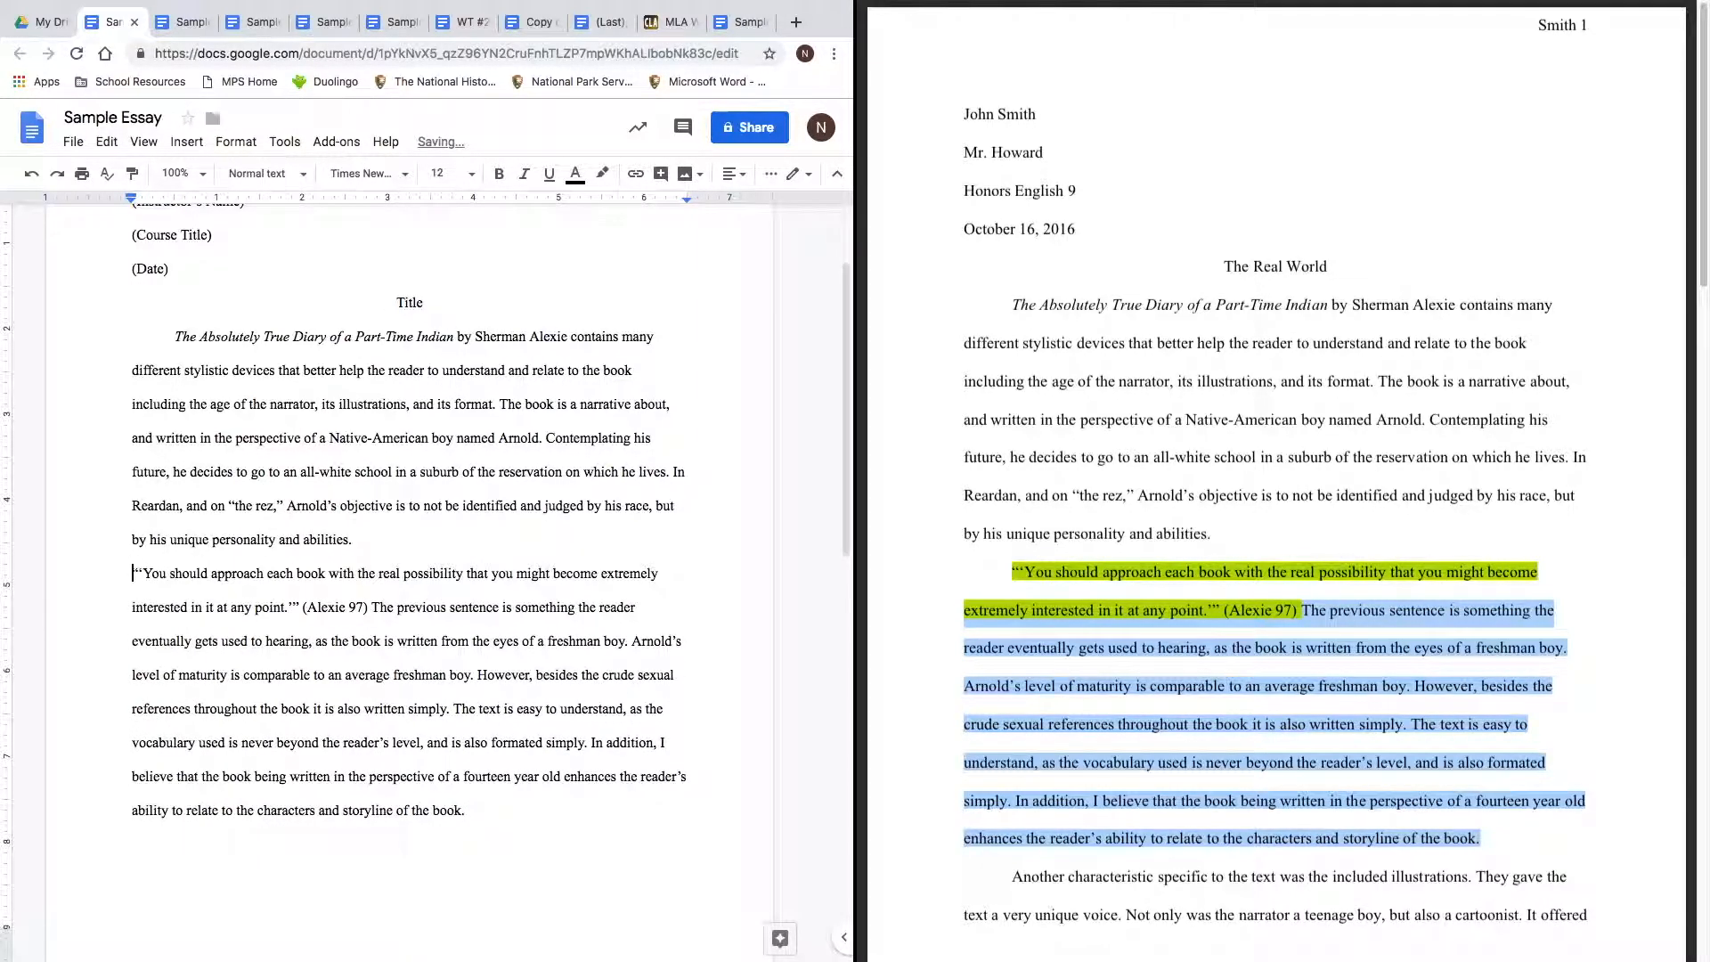
pyautogui.press('Tab')
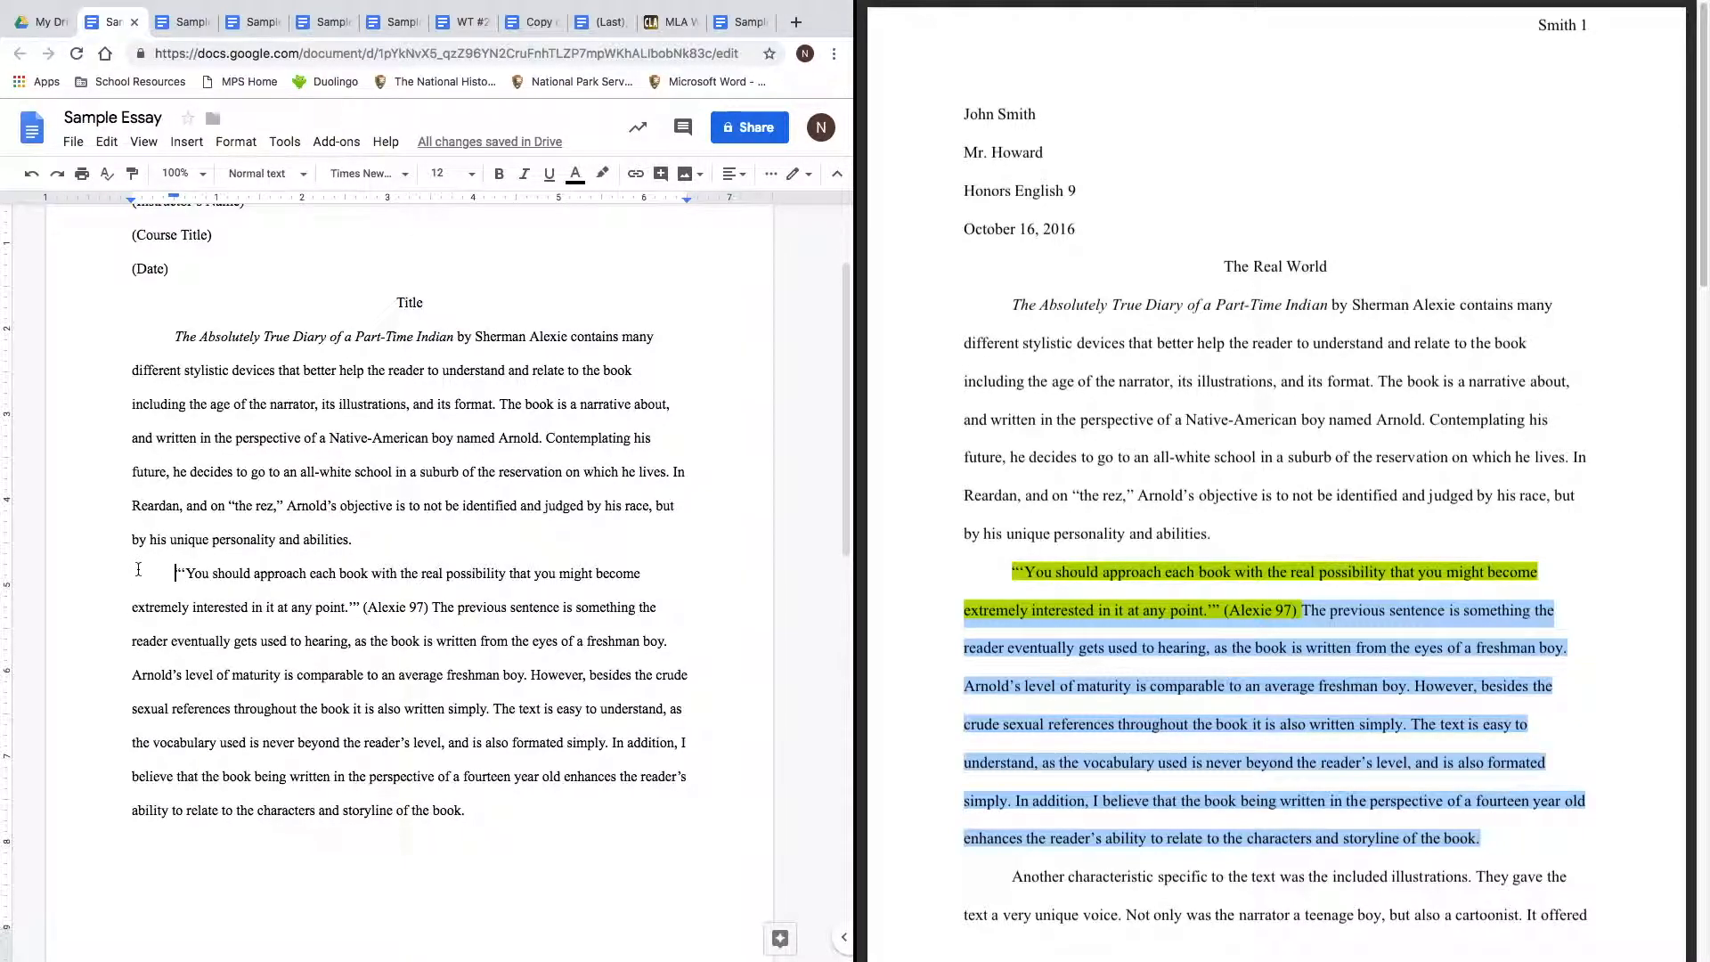
# Replace the author's name in the second paragraph's in-text citation with the placeholder "(Author's Last Name)" before the page number 97.
pyautogui.click(1105, 767)
pyautogui.scroll(-2, 752, 761)
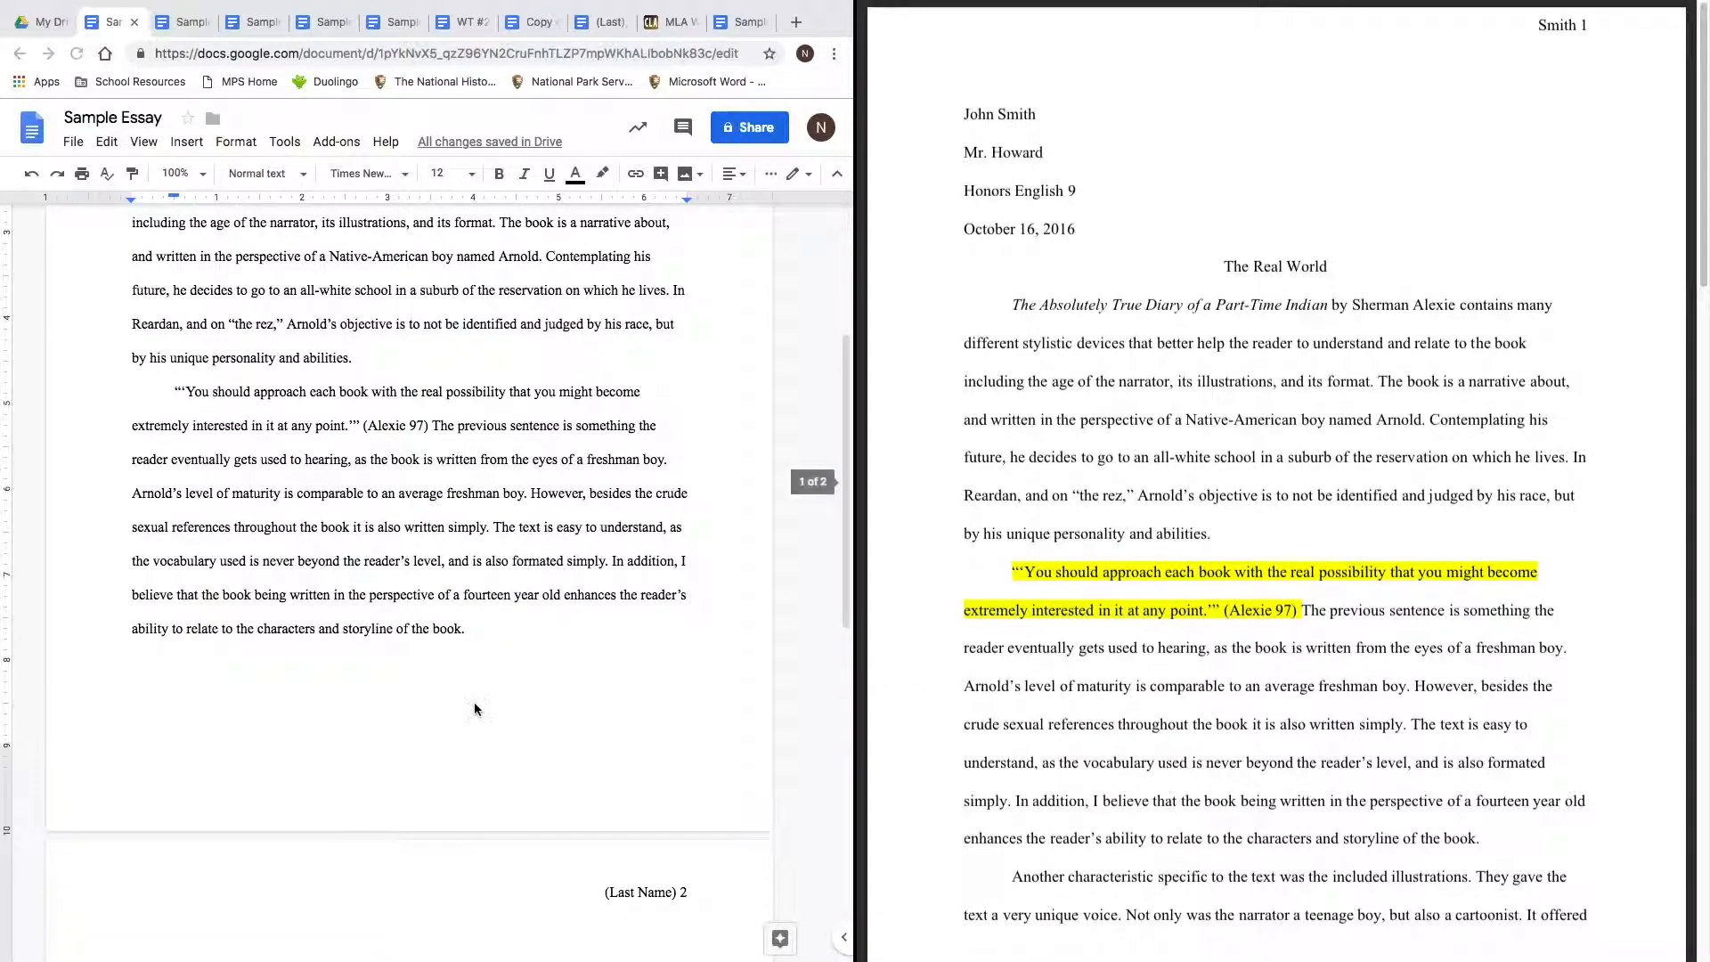
pyautogui.scroll(-1, 525, 729)
pyautogui.click(367, 391)
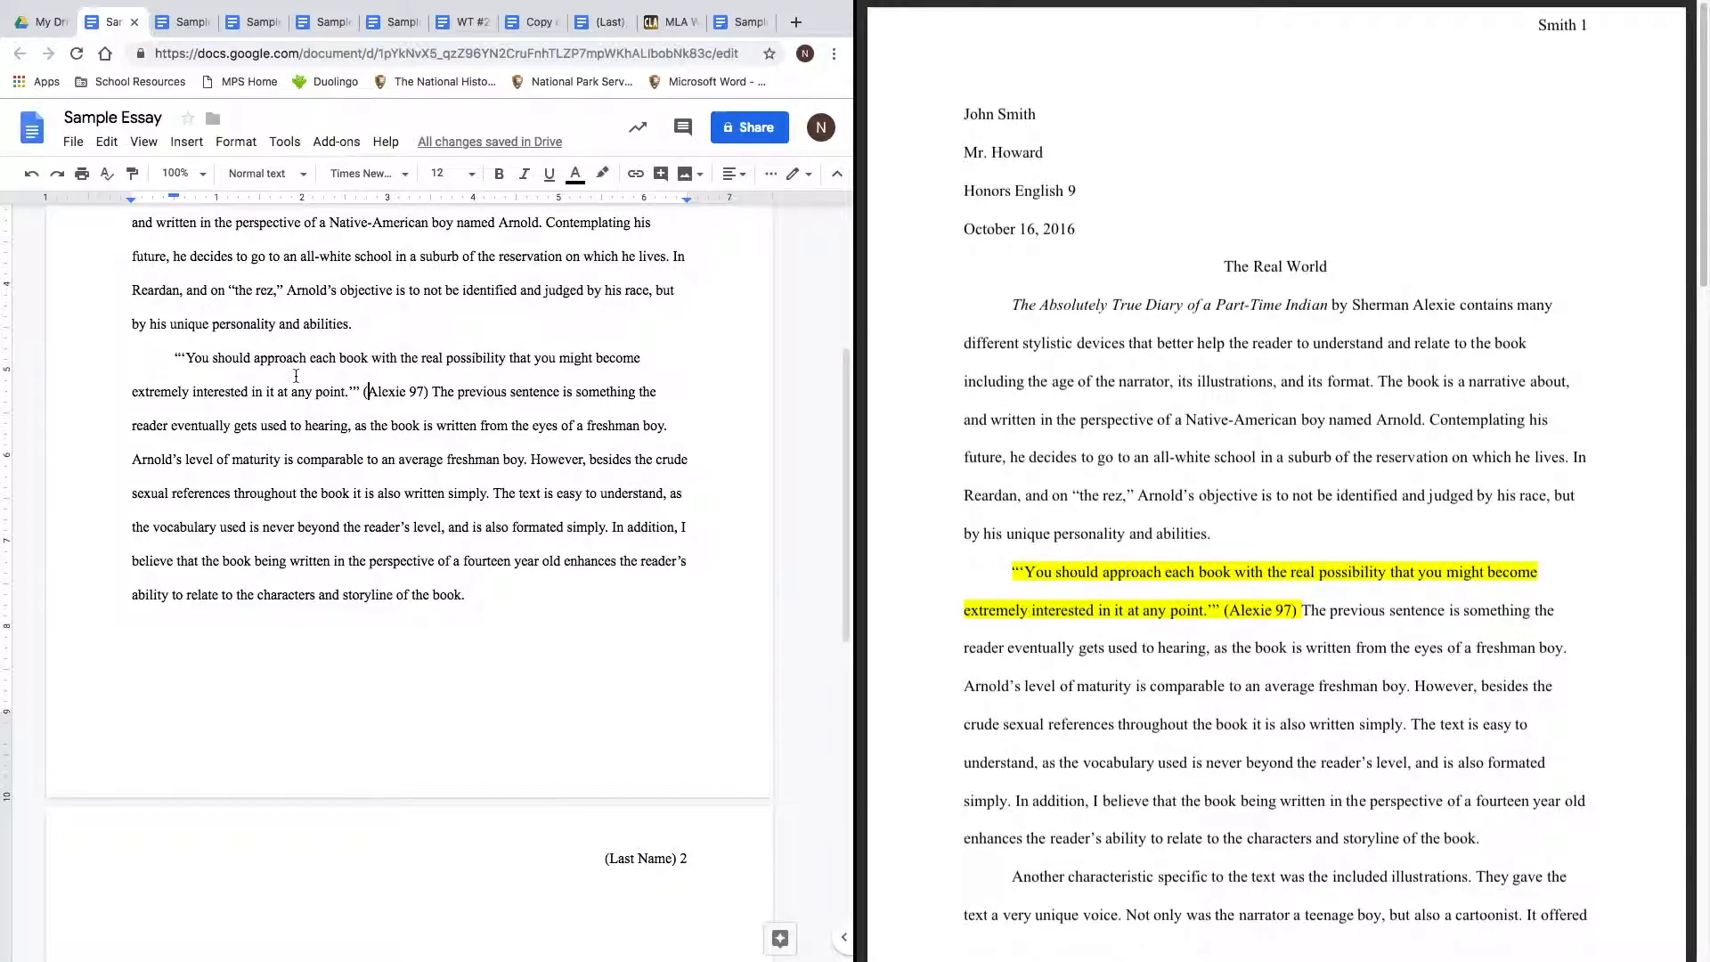
pyautogui.click(350, 392)
pyautogui.write("'")
pyautogui.moveTo(368, 391); pyautogui.dragTo(407, 392)
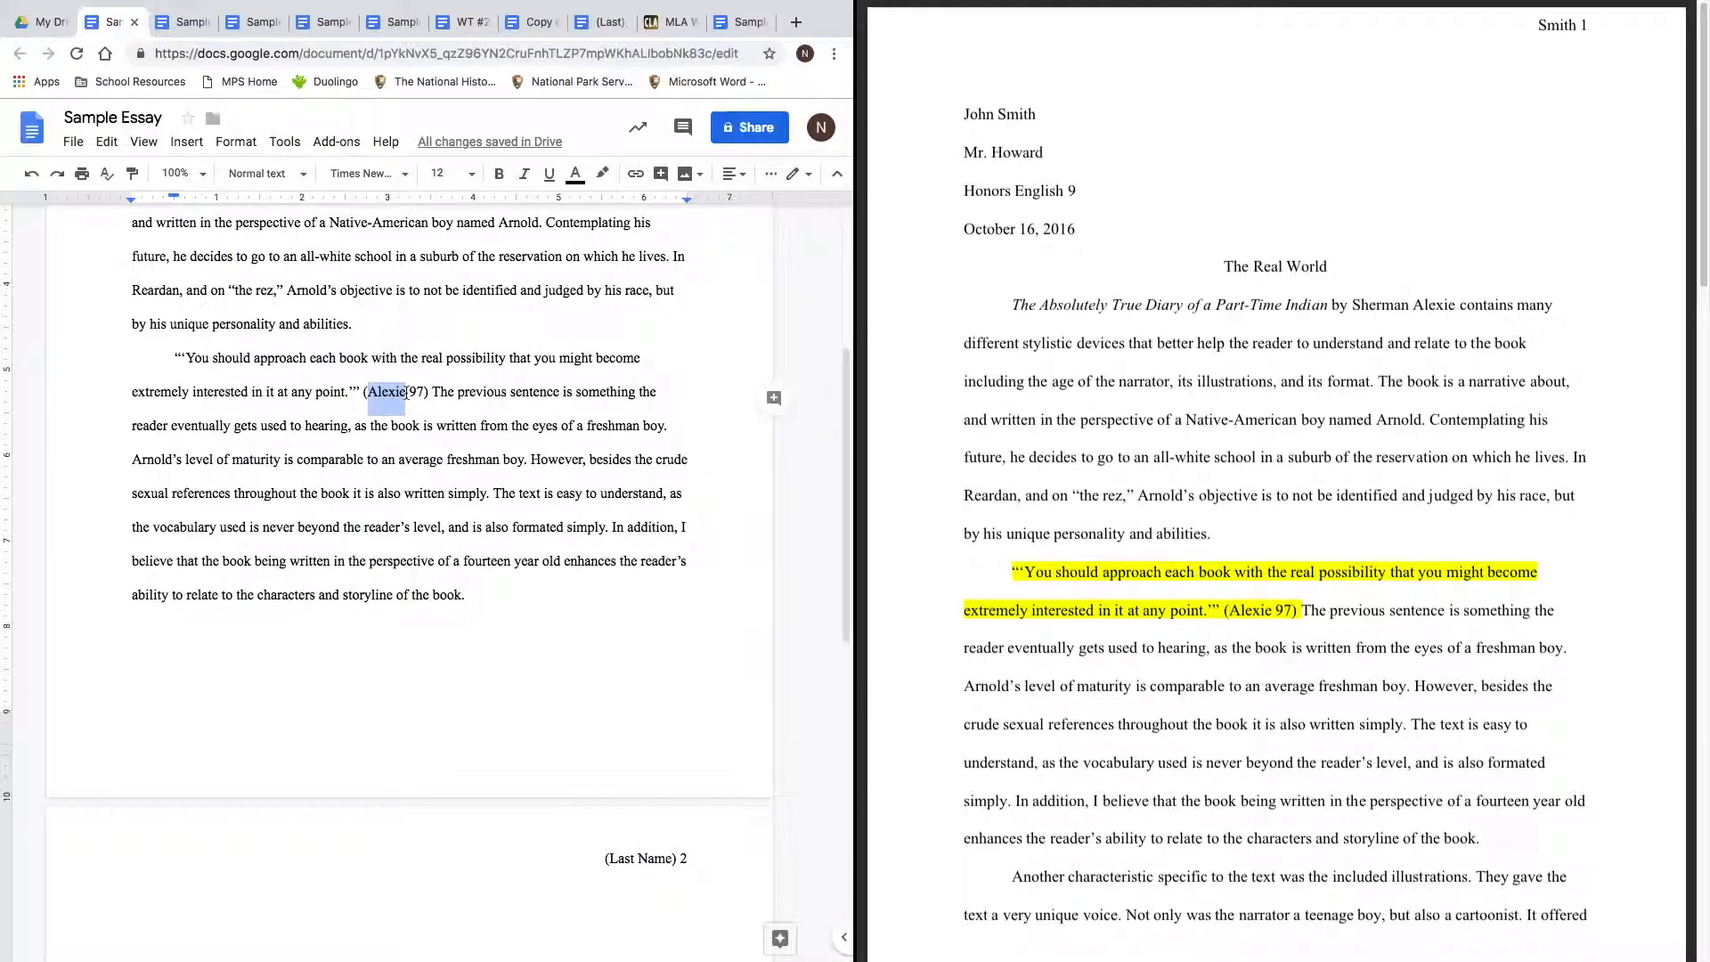
pyautogui.write("(Author's ")
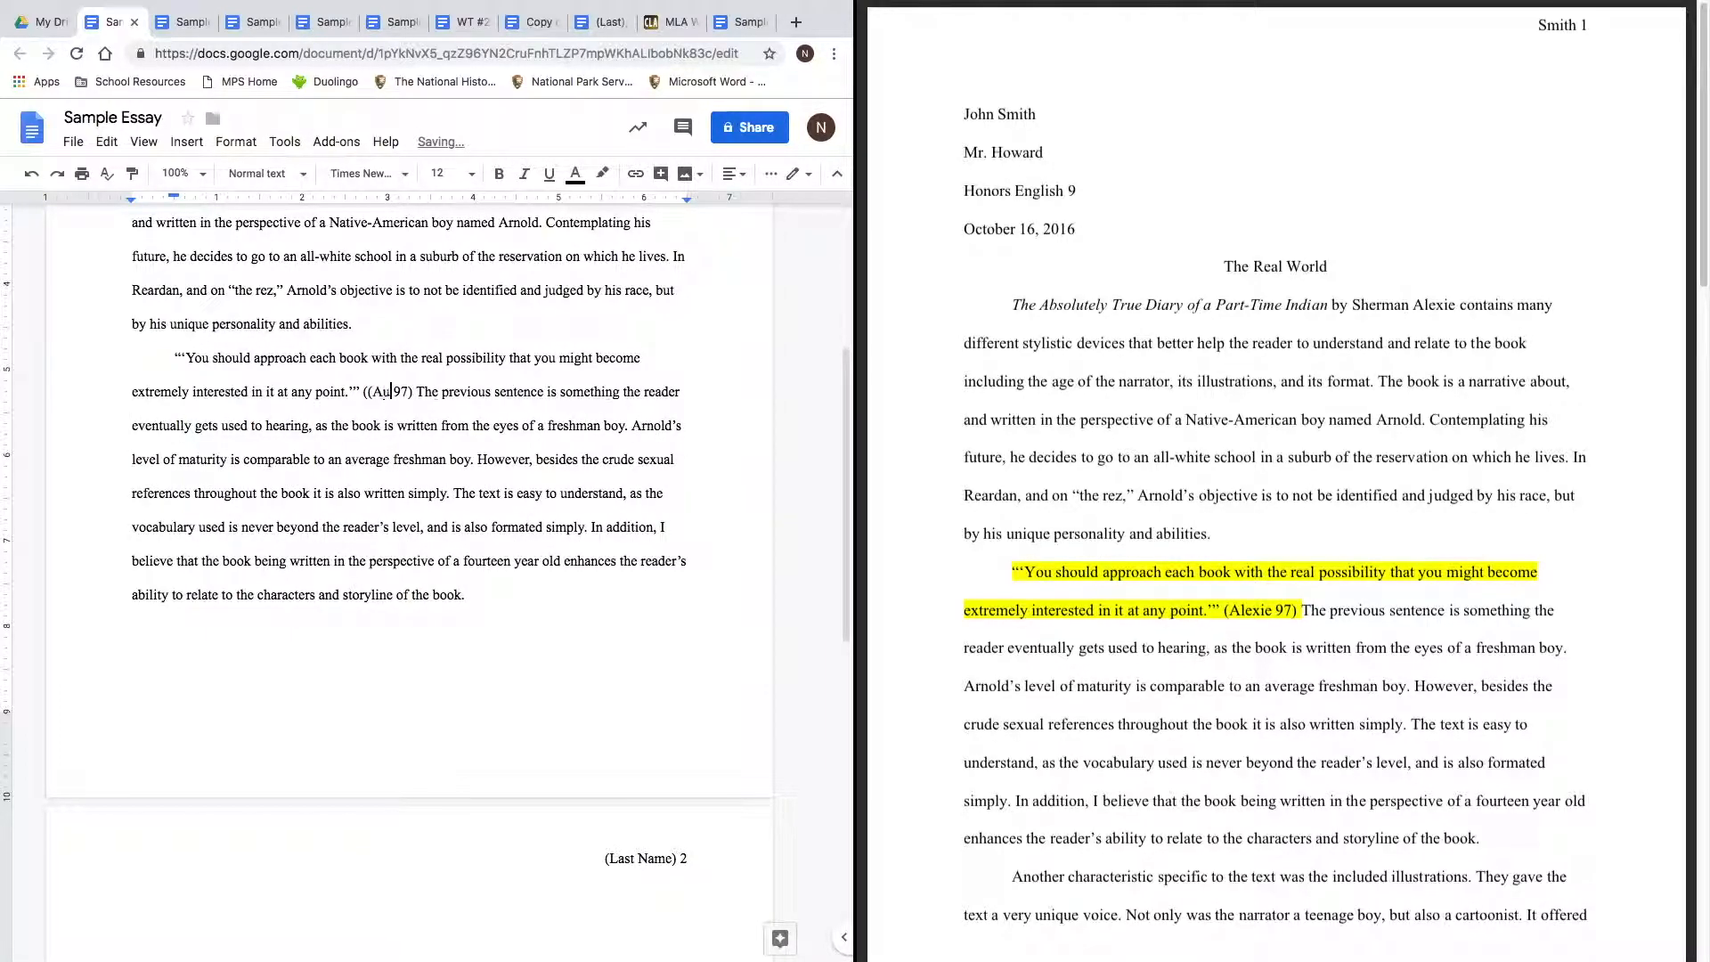
pyautogui.write('Last Name')
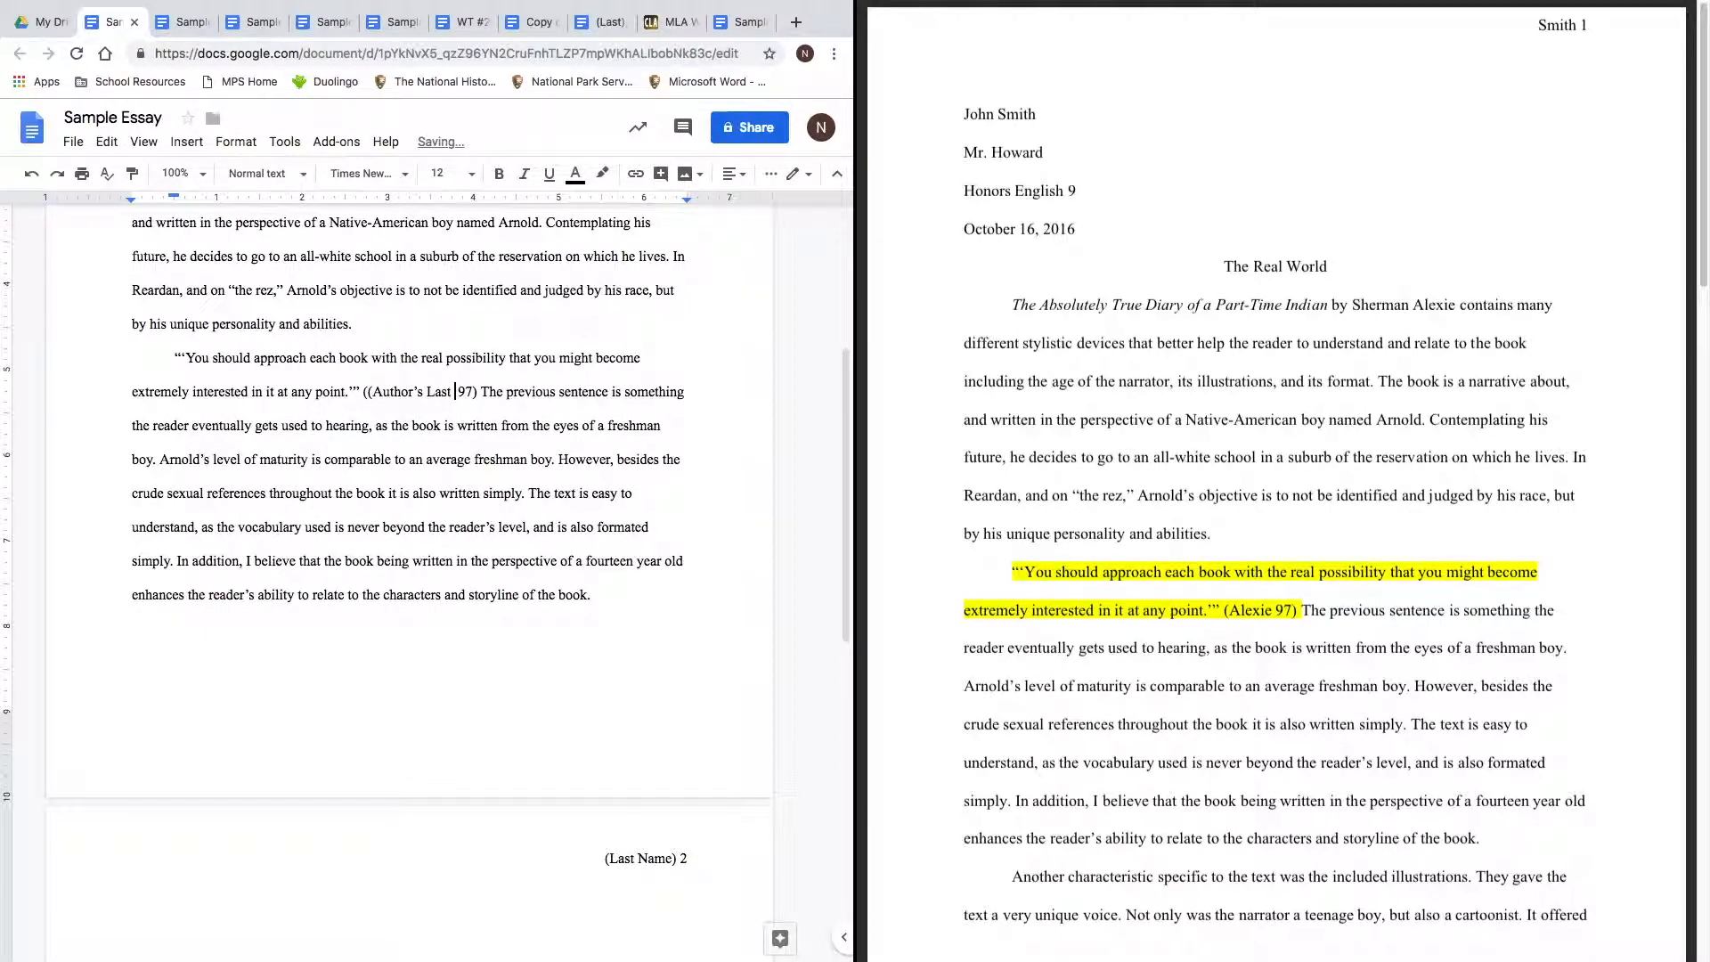
pyautogui.write(')')
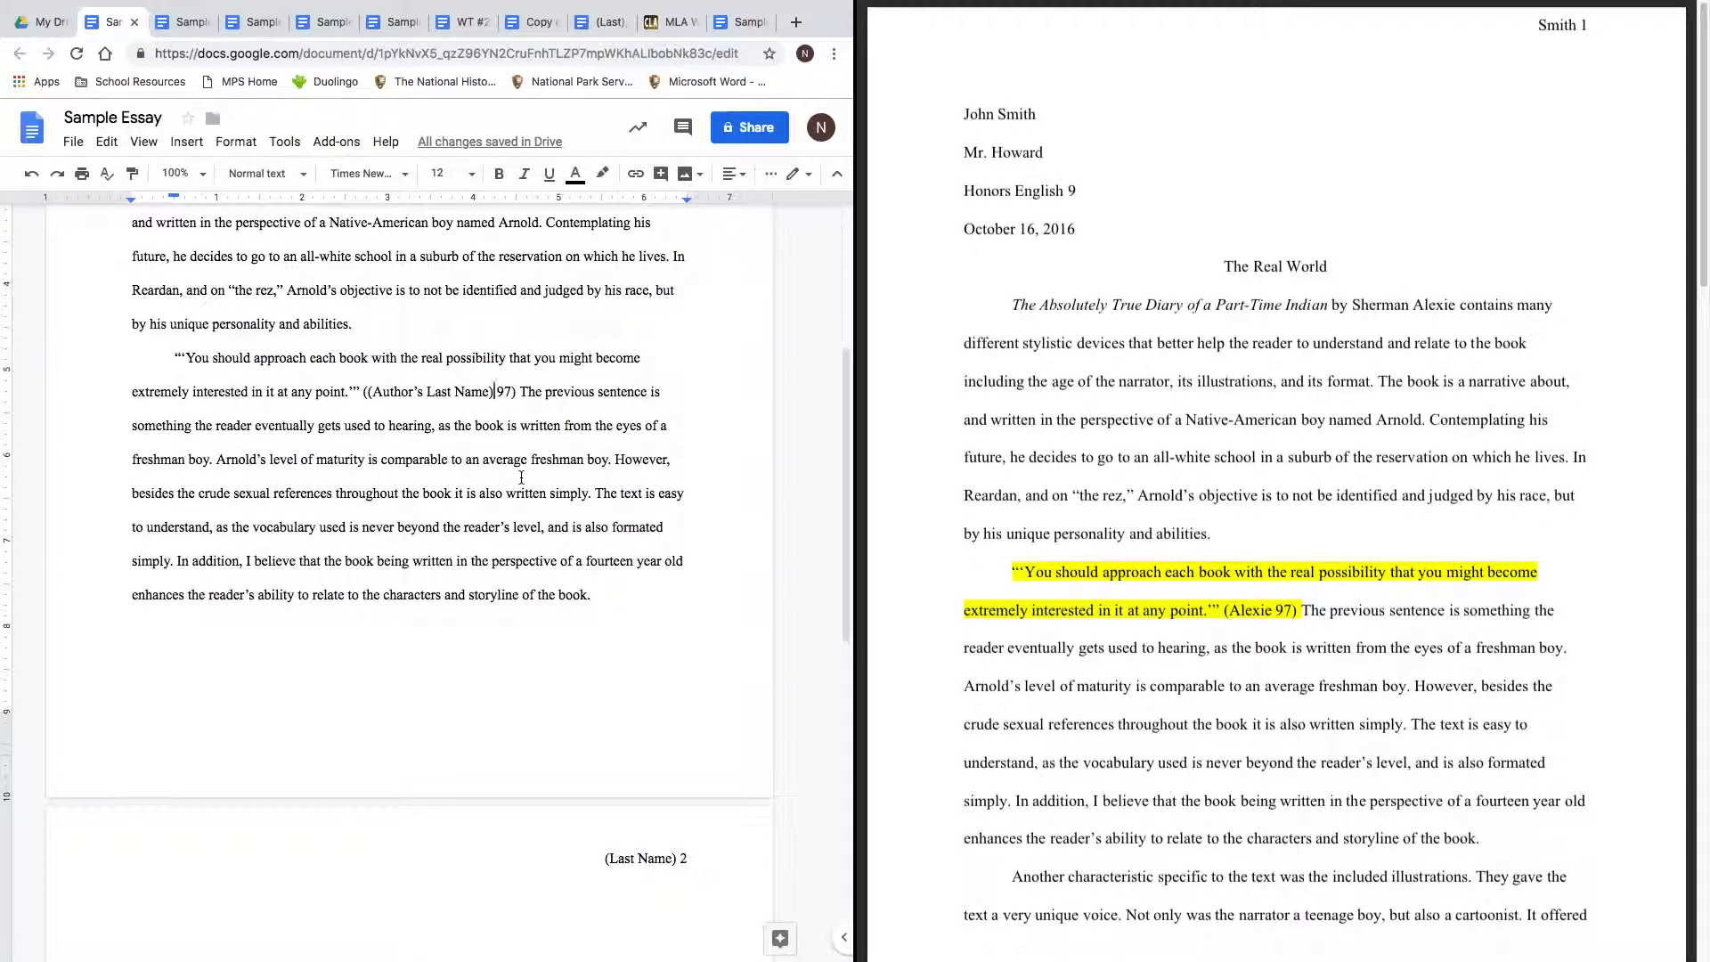
# Switch to Google Drive and create a new blank Google Docs document.
pyautogui.click(43, 22)
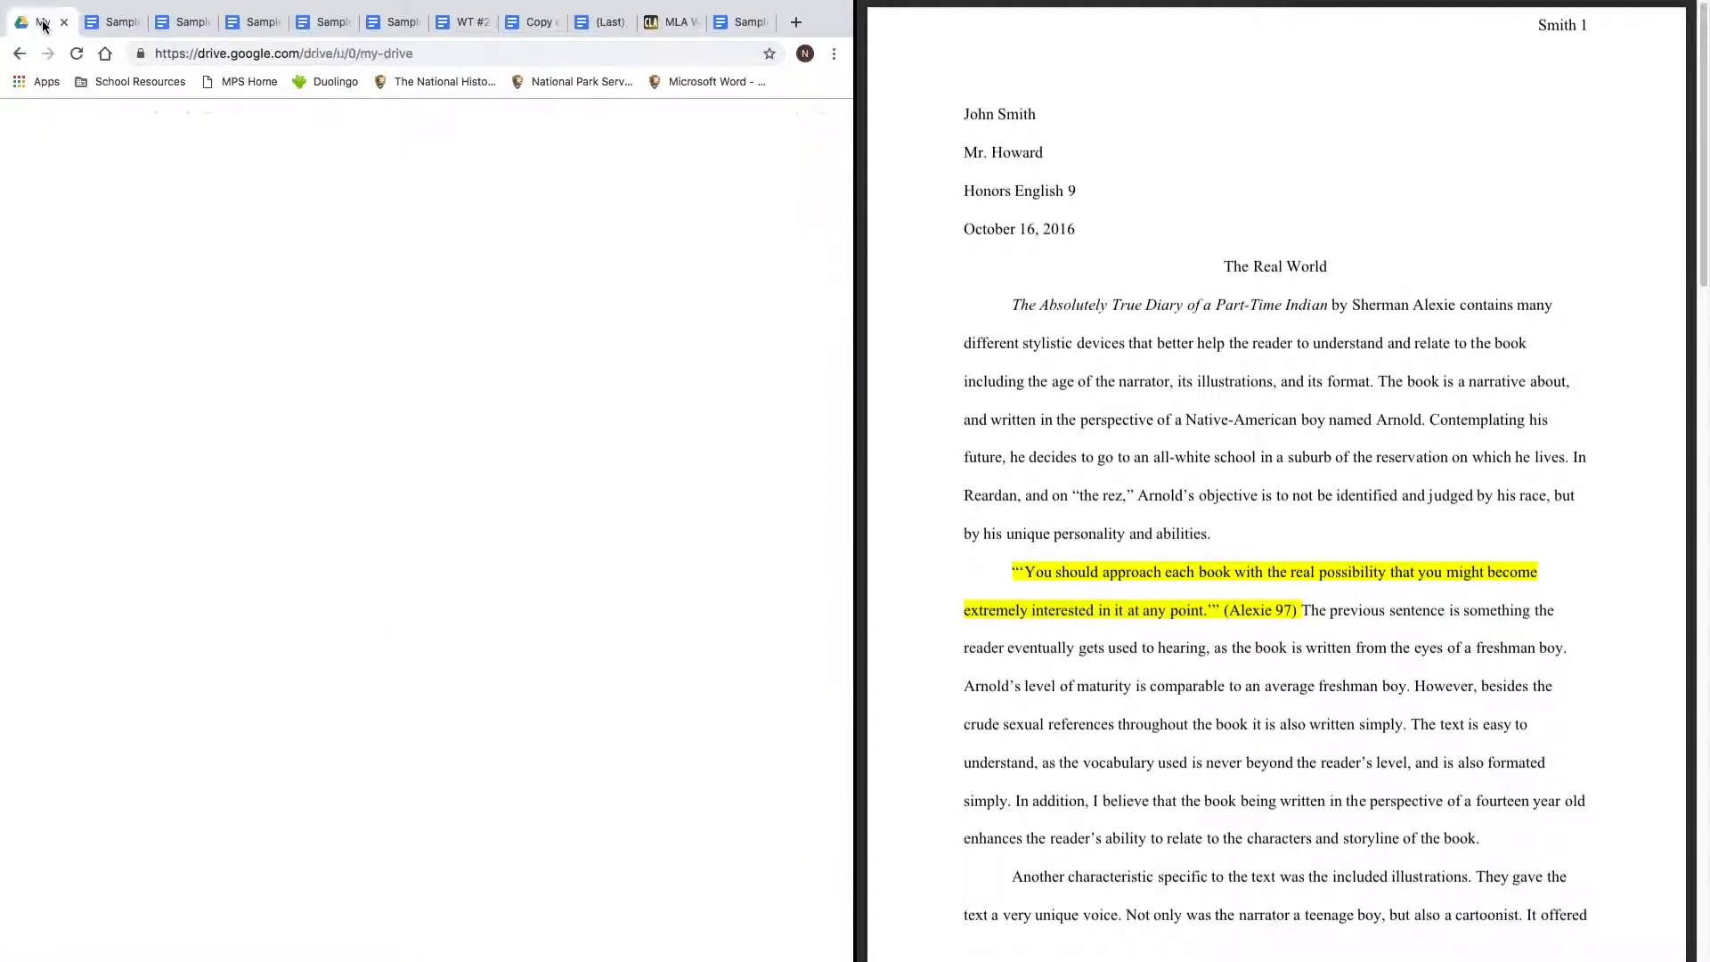
pyautogui.click(74, 201)
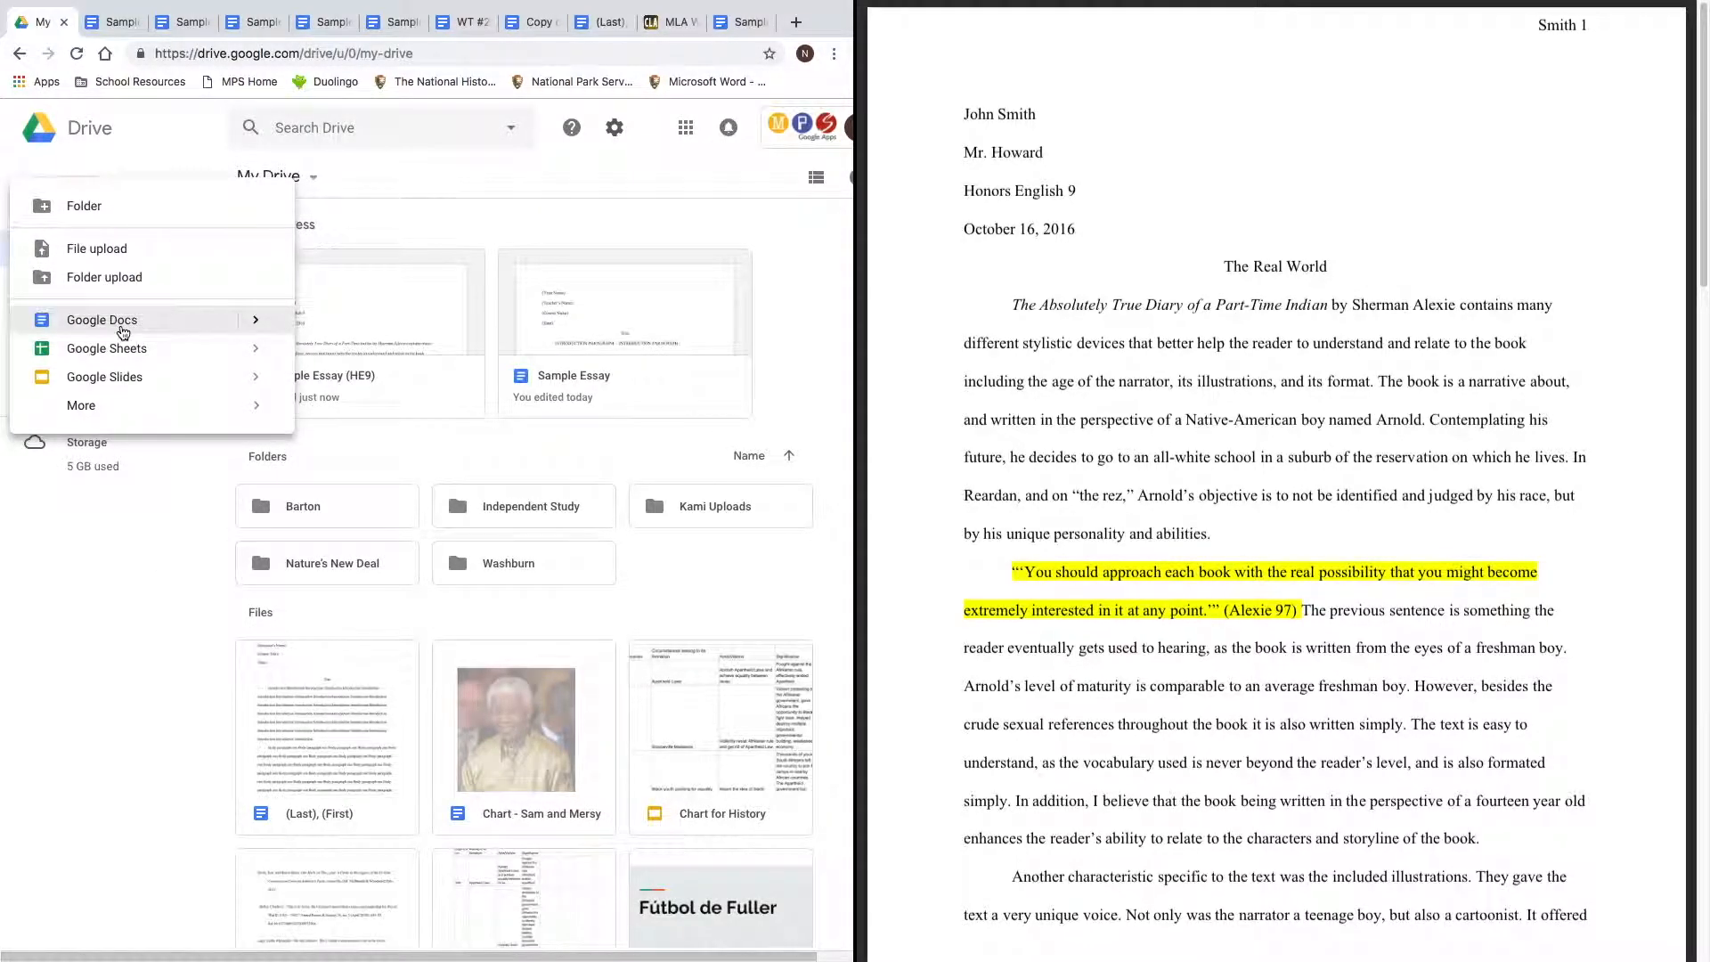
pyautogui.click(120, 321)
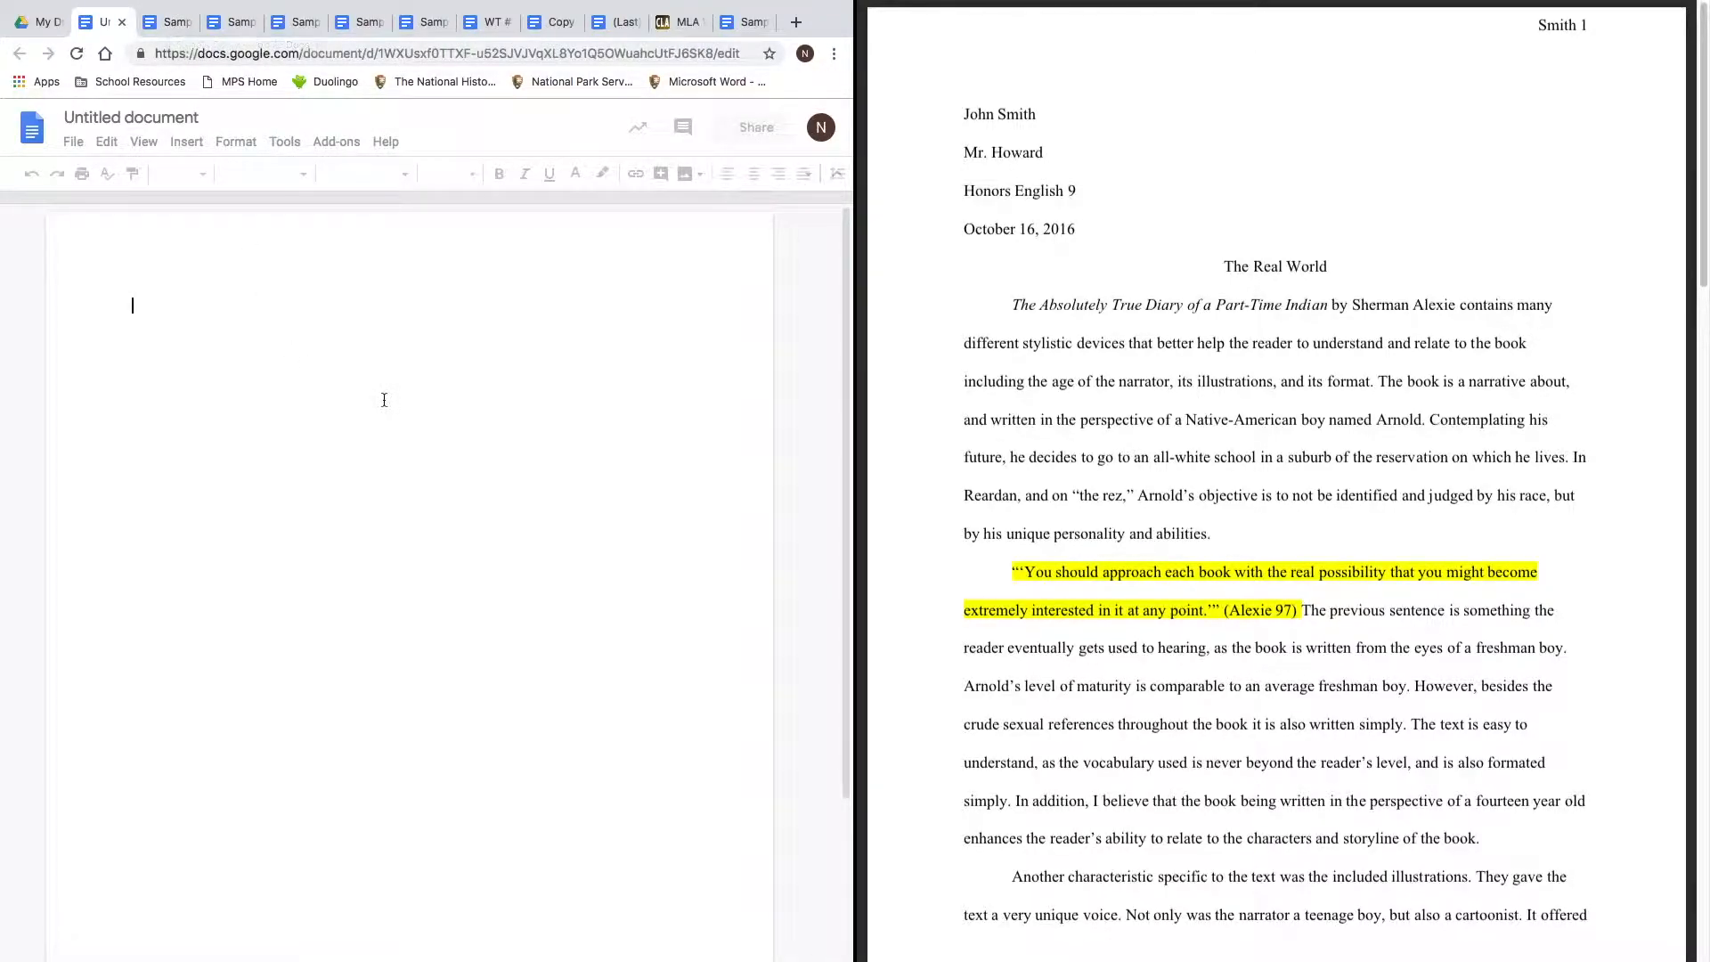
# Copy the opening quotation of the second paragraph in Sample Essay, without its citation, and paste it into the new untitled document.
pyautogui.click(171, 22)
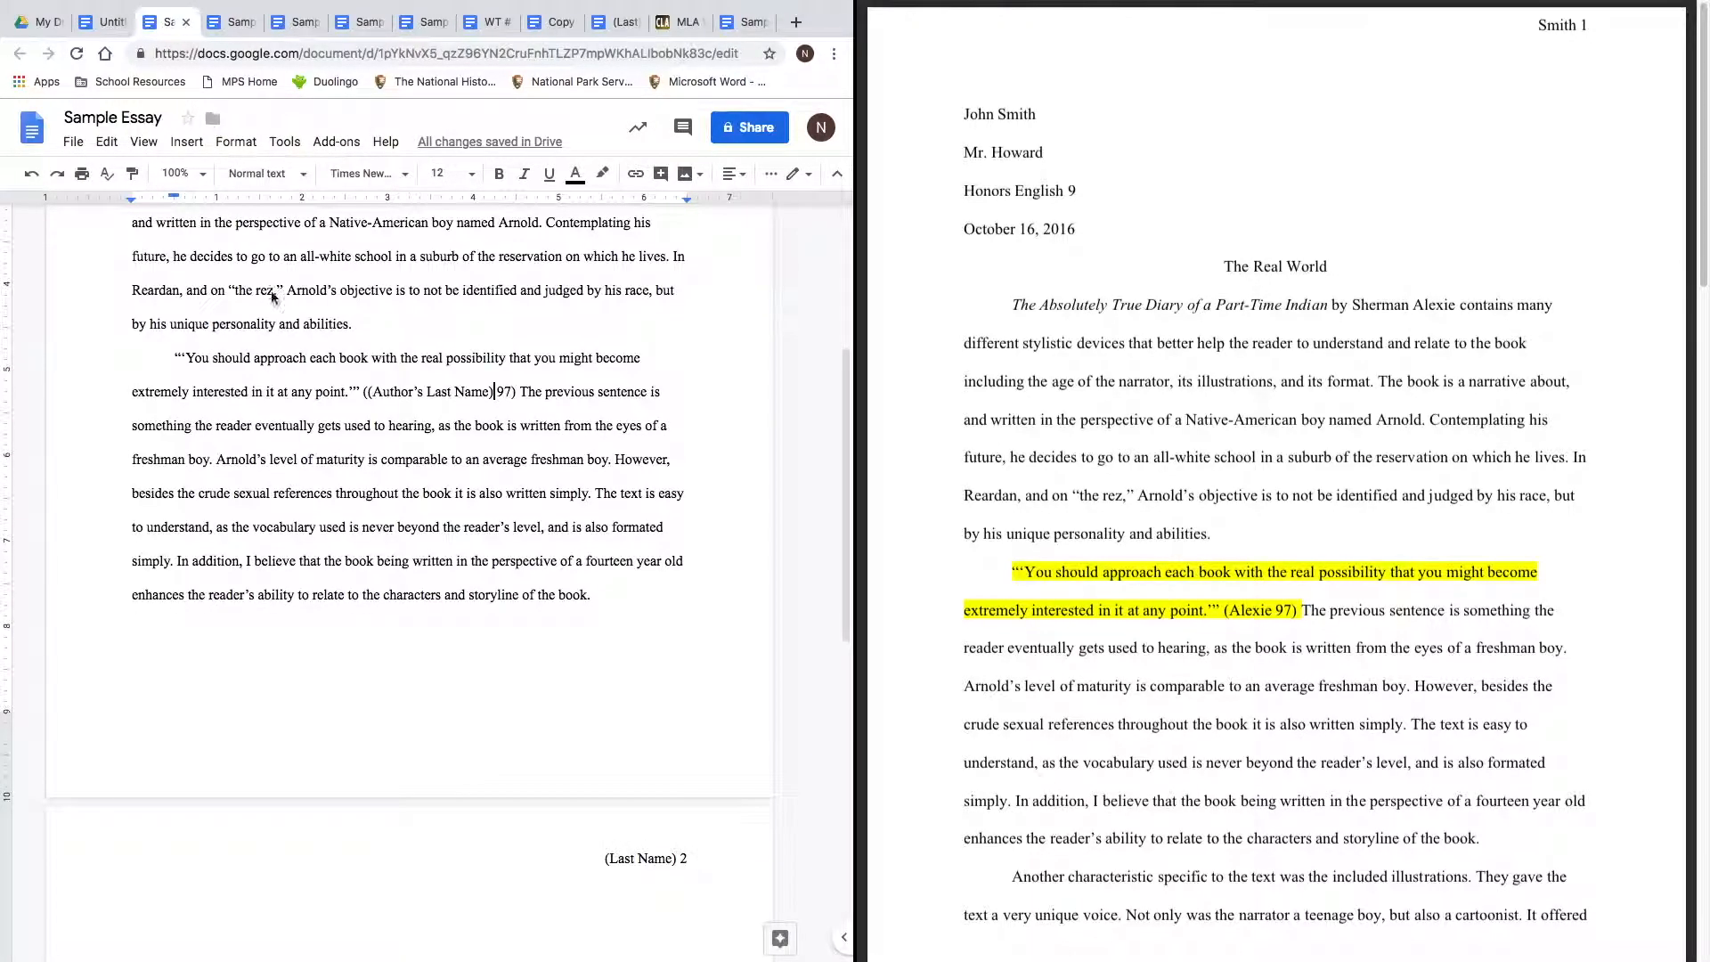
pyautogui.moveTo(174, 357); pyautogui.dragTo(413, 386)
pyautogui.moveTo(368, 384); pyautogui.dragTo(358, 384)
pyautogui.hotkey('ctrl', 'c')
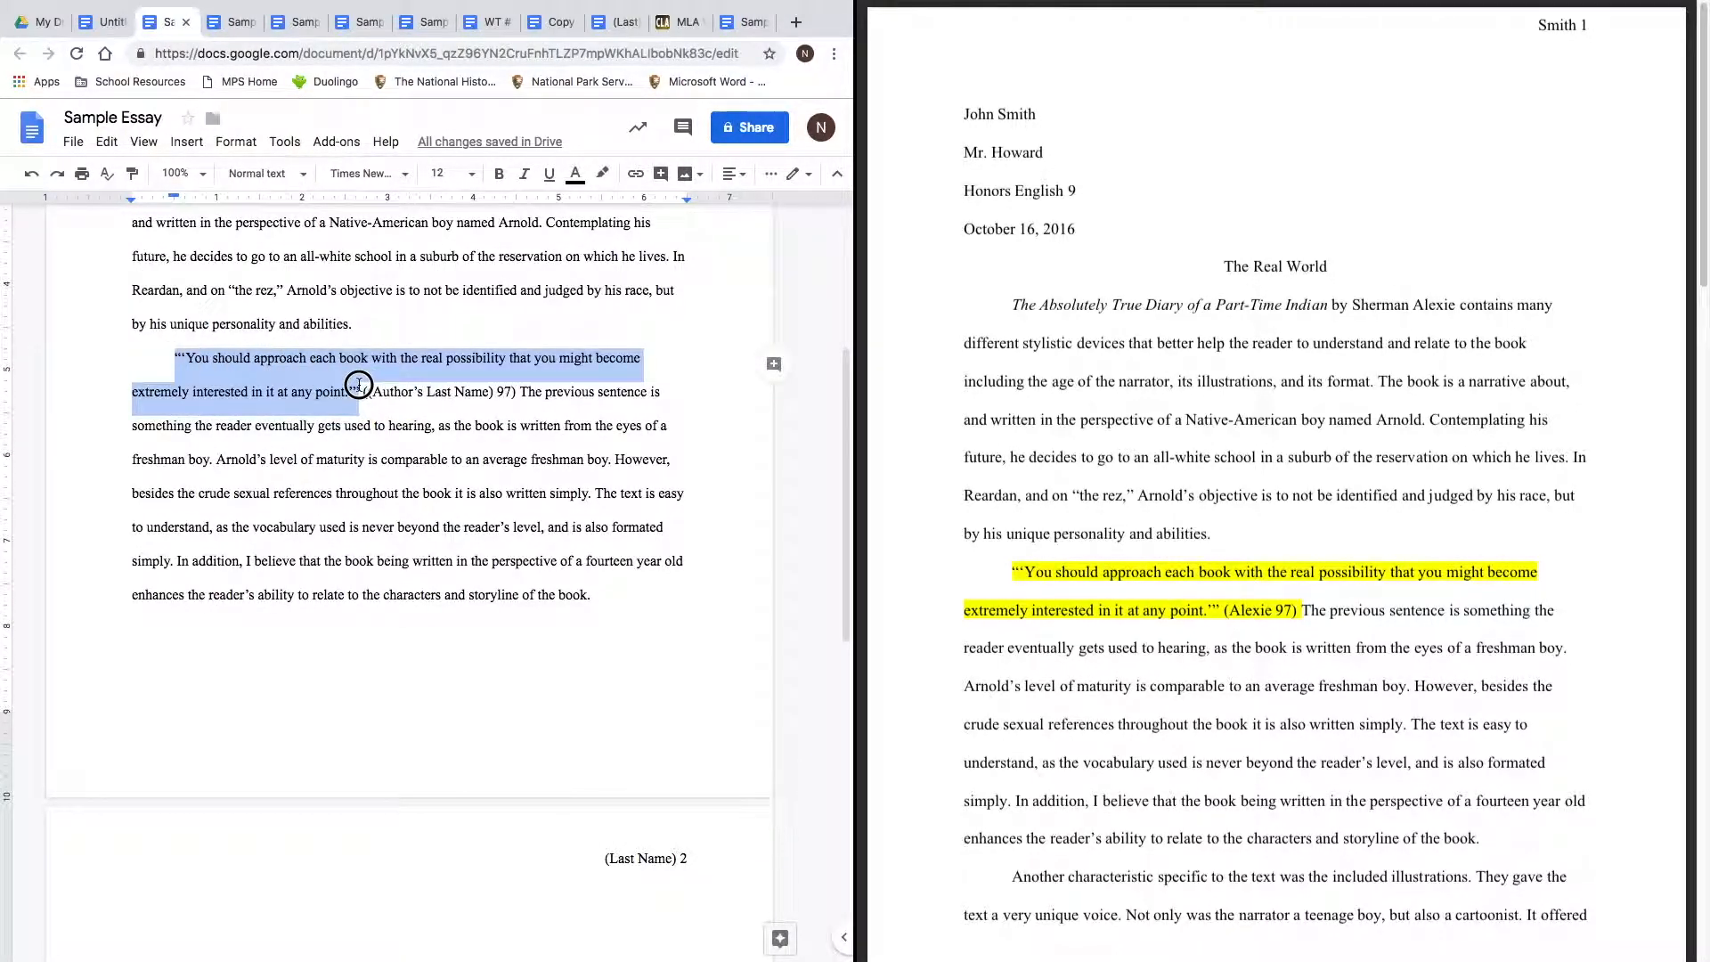
pyautogui.click(95, 26)
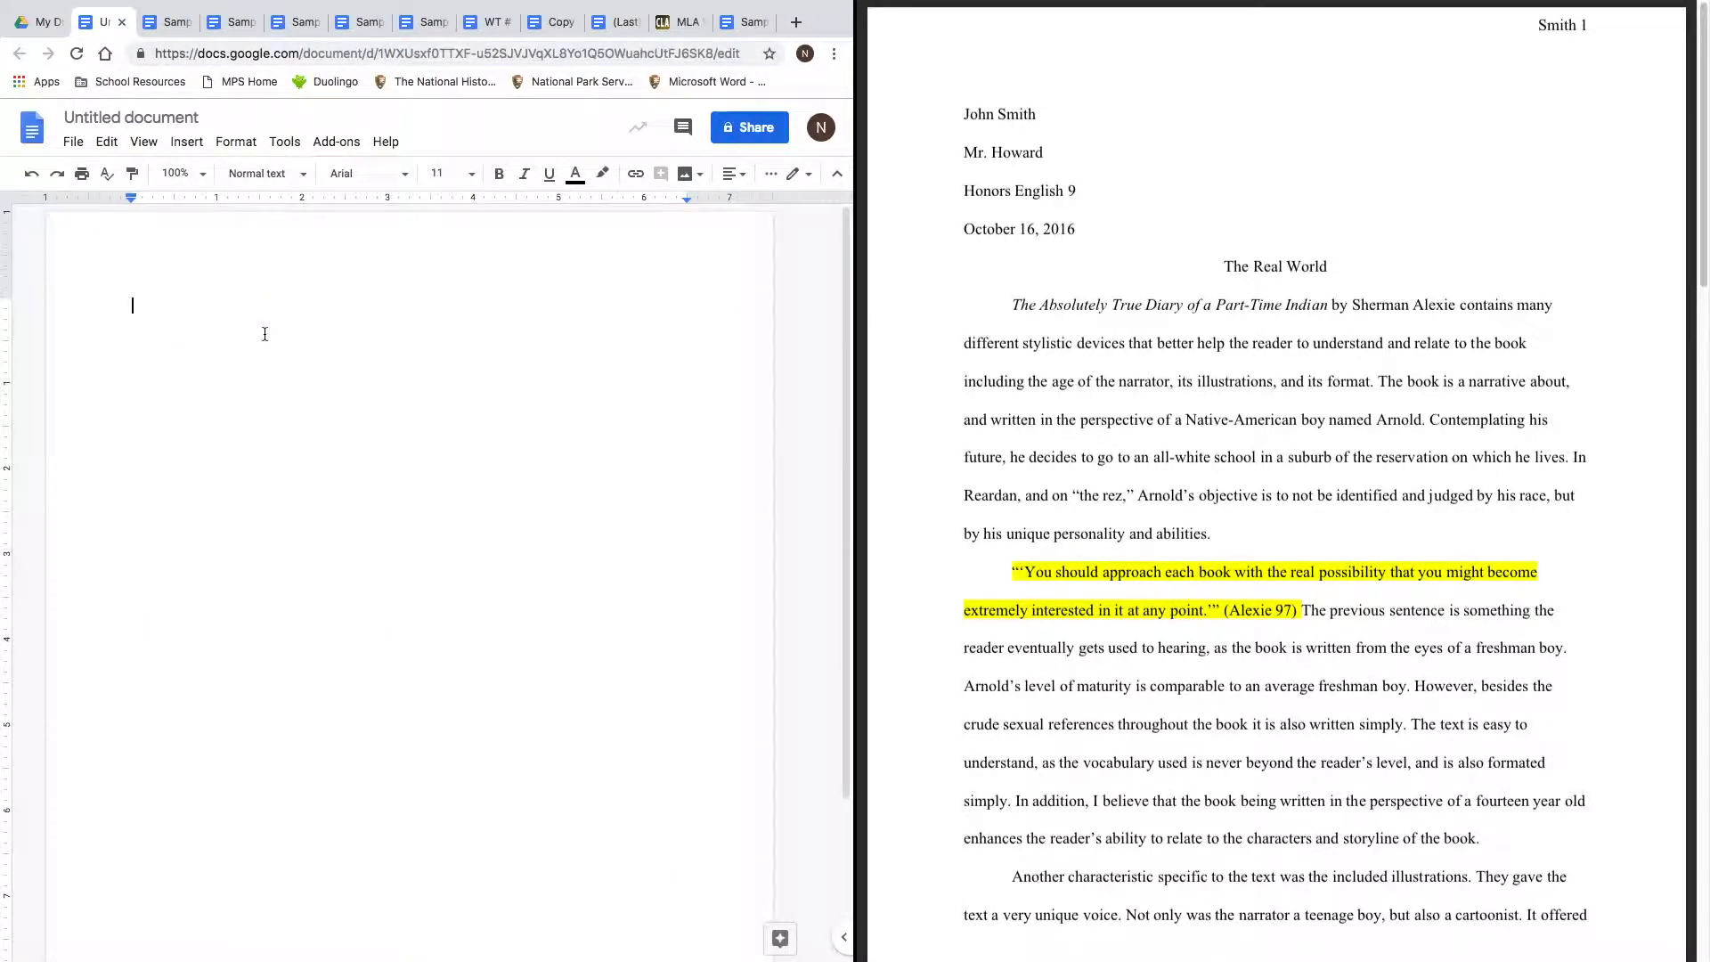
pyautogui.hotkey('ctrl', 'v')
pyautogui.click(175, 307)
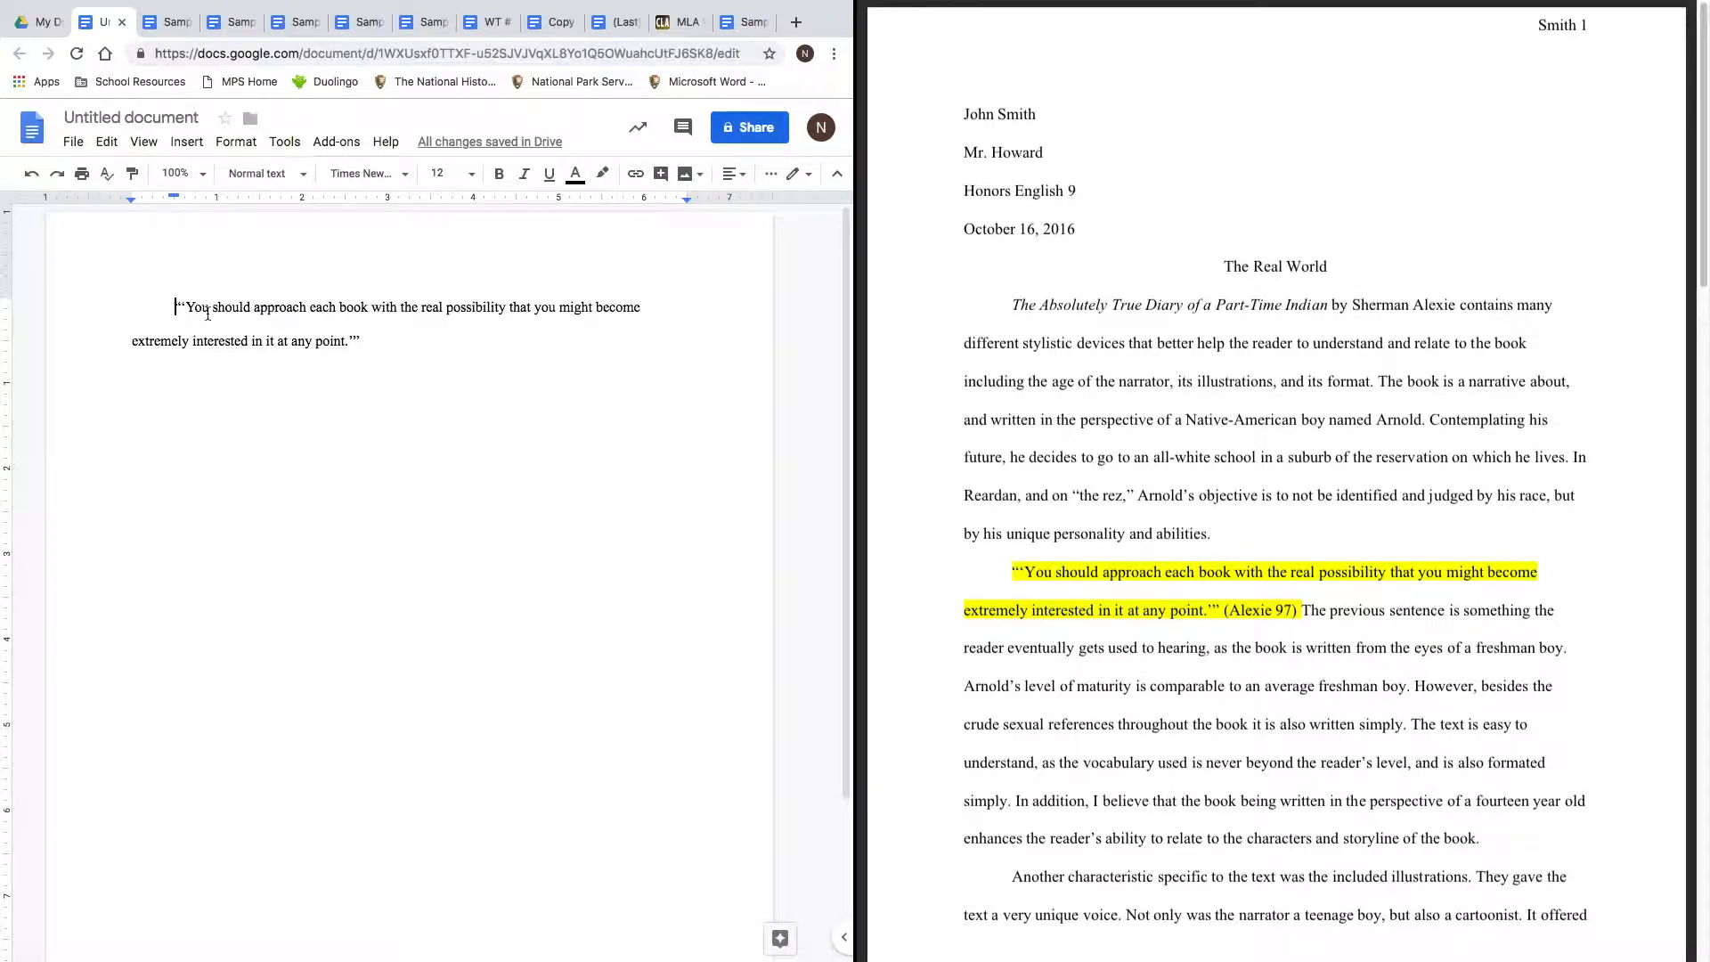
# Introduce the quotation in the untitled document with "Alexie writes, " and add the page citation "(97)" after it.
pyautogui.write('Ale')
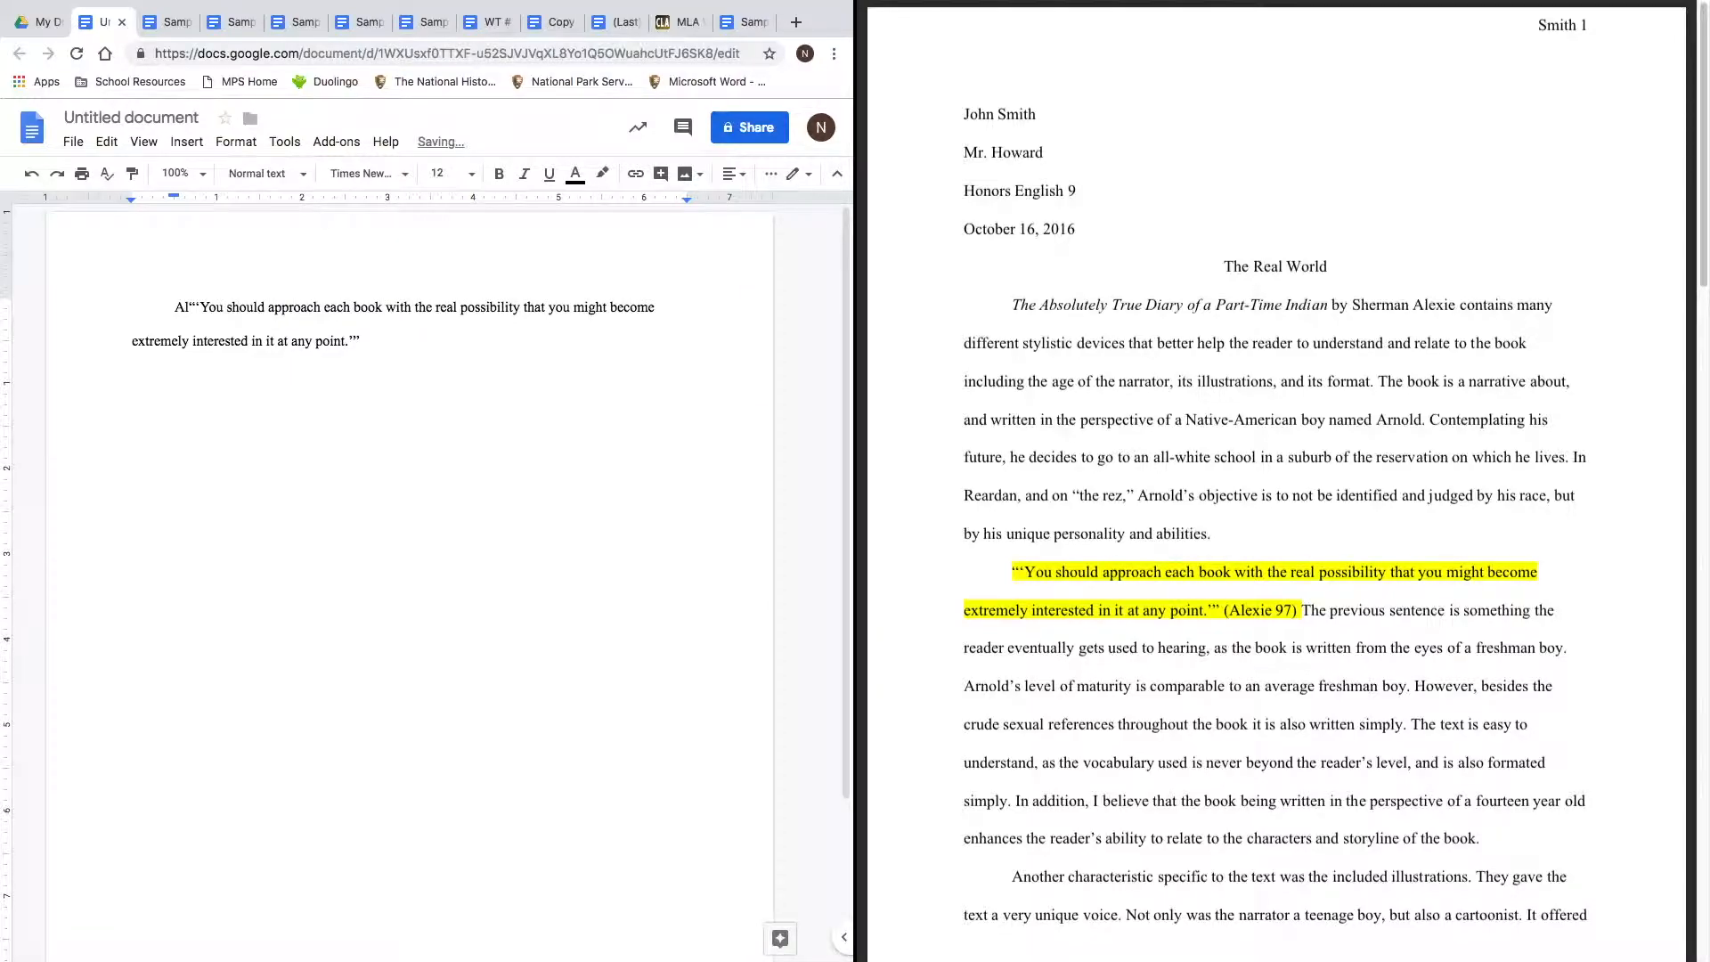
pyautogui.write('xie ')
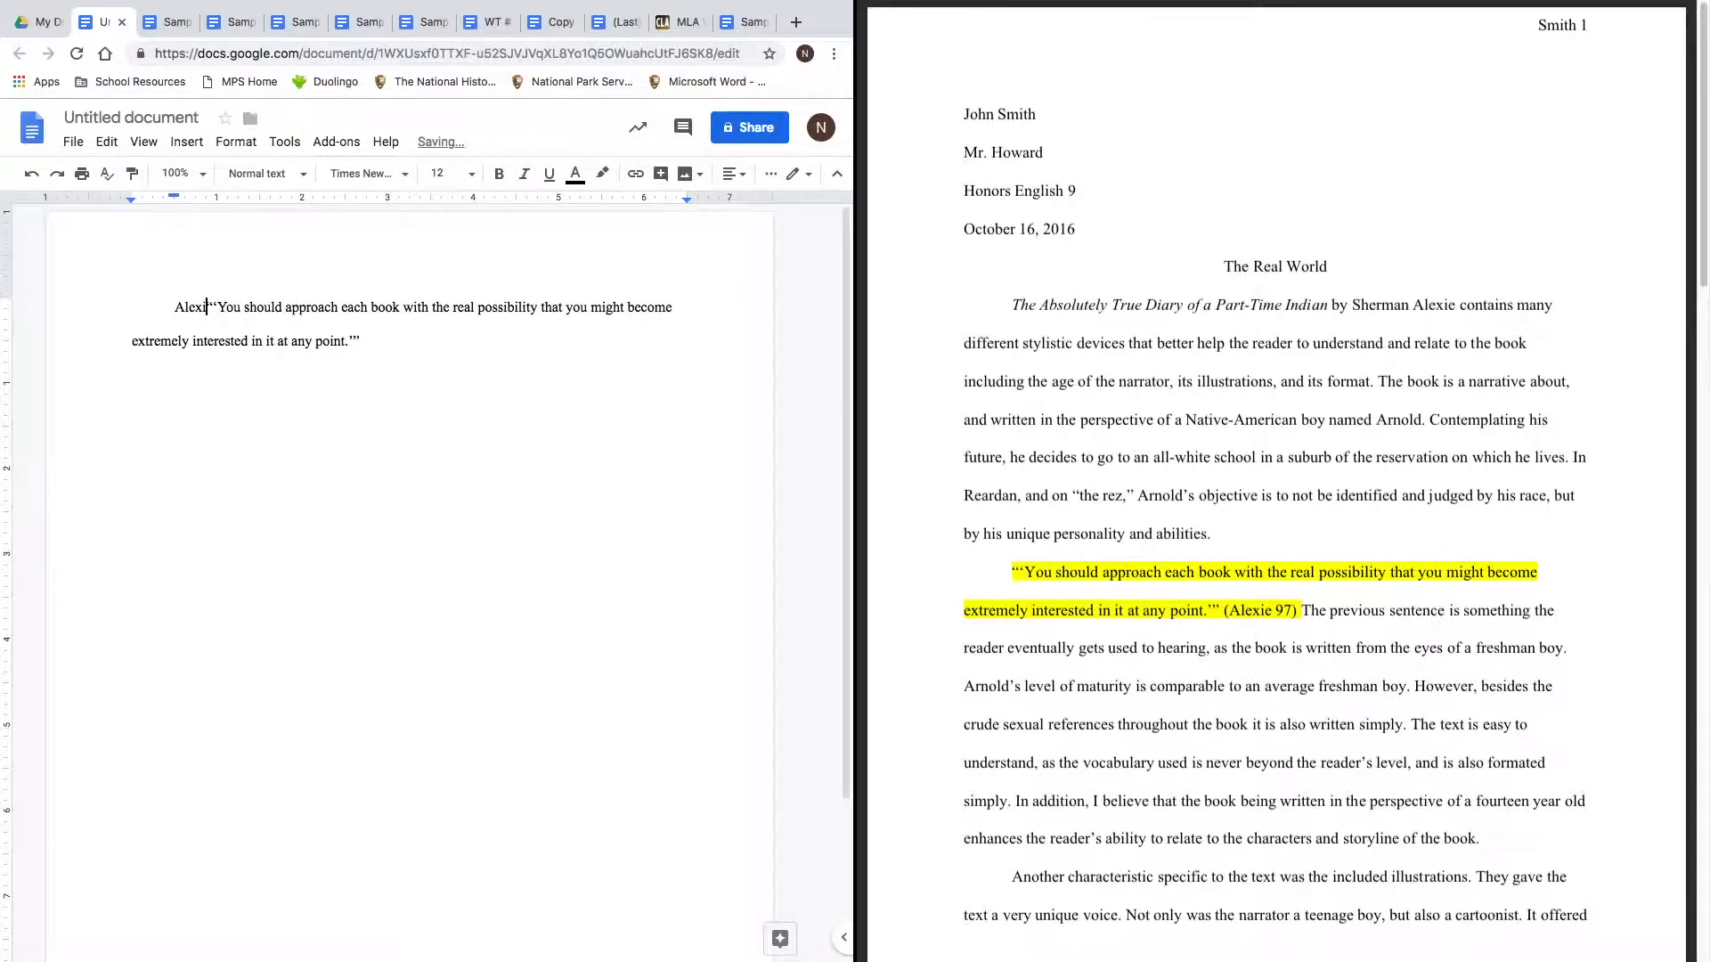
pyautogui.write('writes, ')
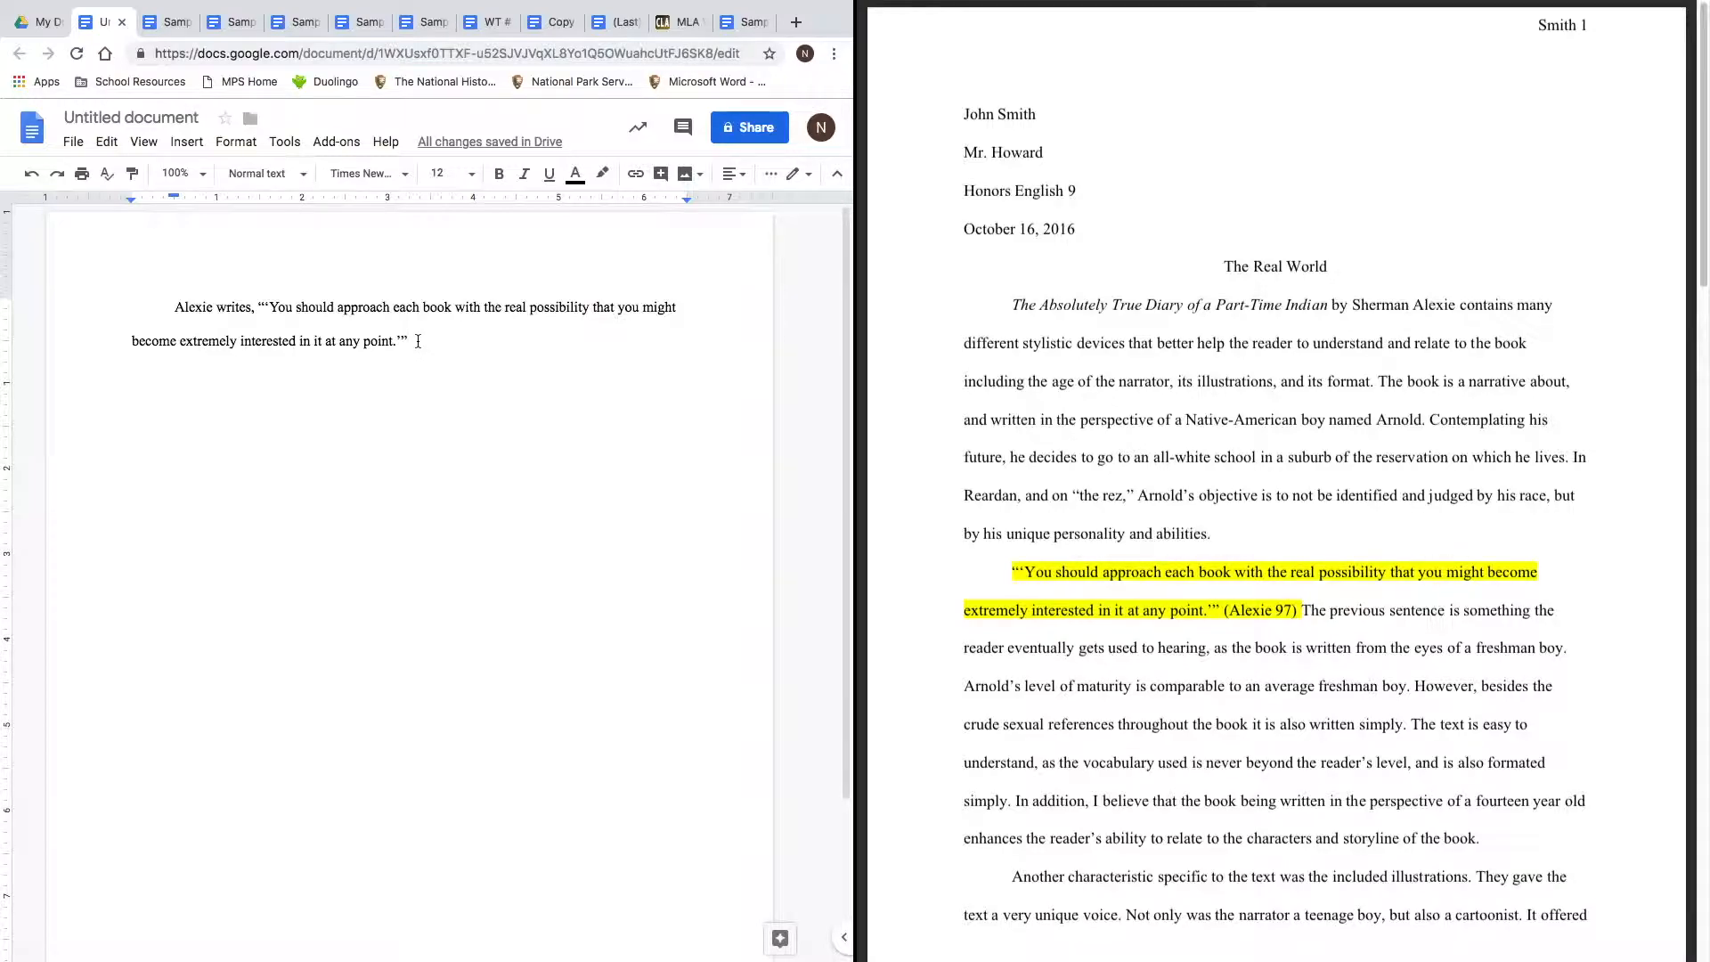
pyautogui.write(' (97)')
pyautogui.click(1011, 571)
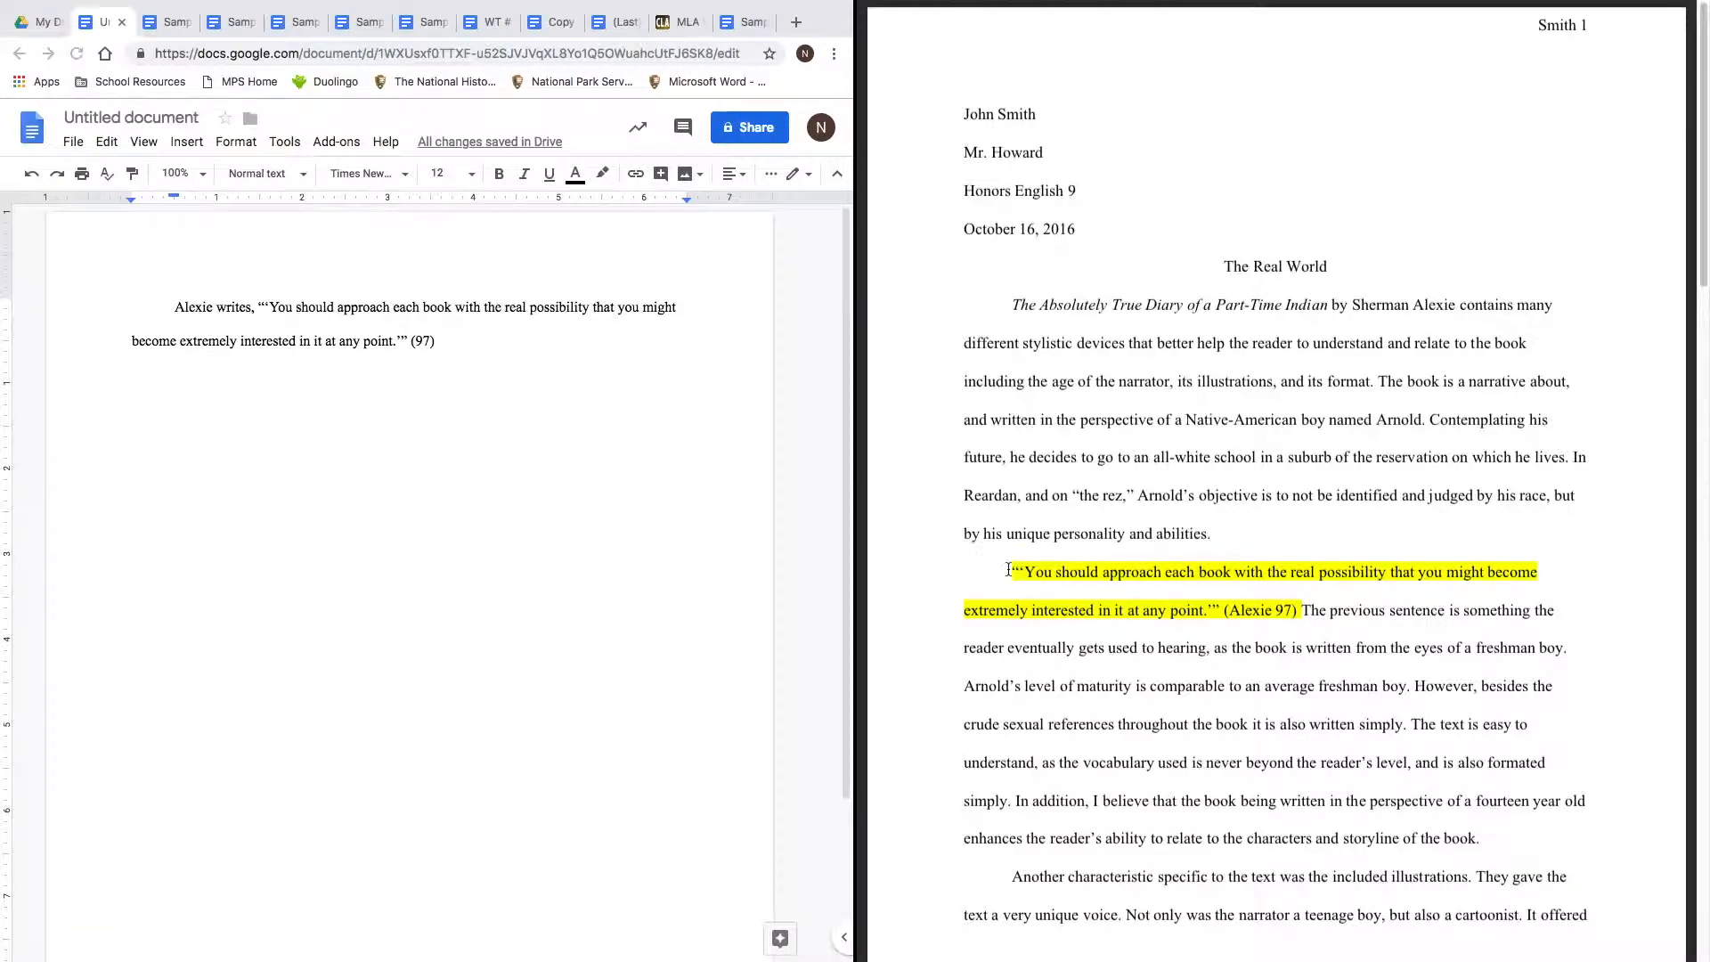
pyautogui.click(448, 344)
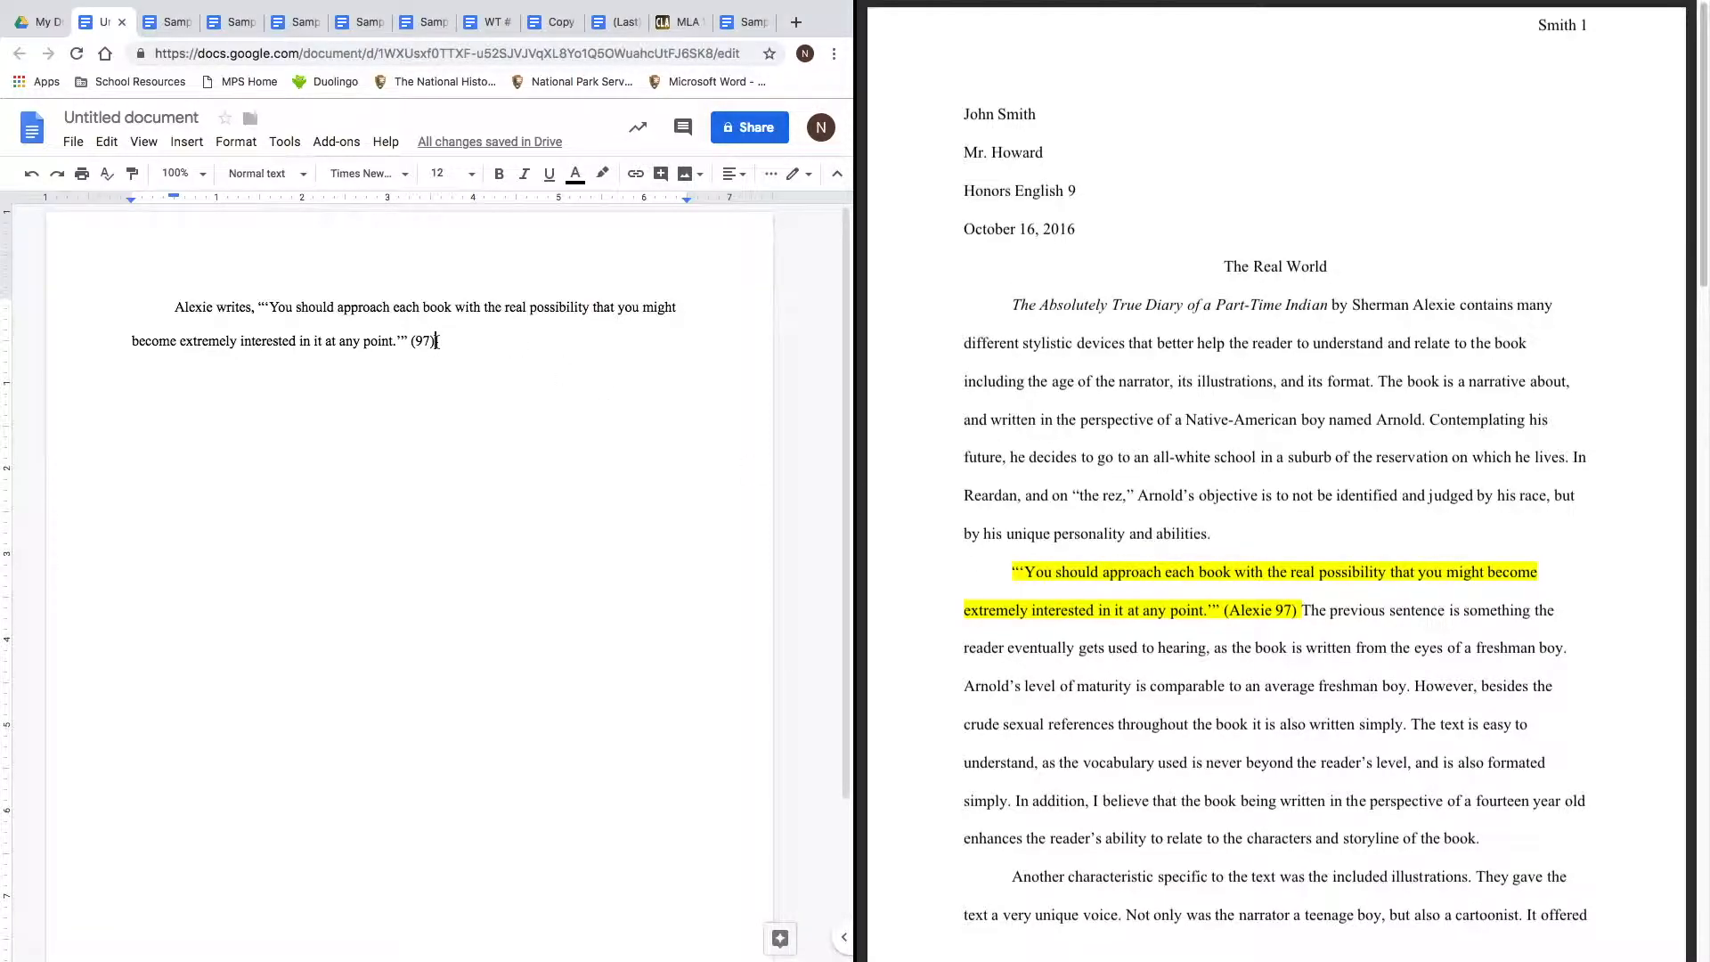
# Copy the second paragraph's quotation with its citation from Sample Essay and paste it on a new line in the untitled document.
pyautogui.click(169, 21)
pyautogui.click(393, 425)
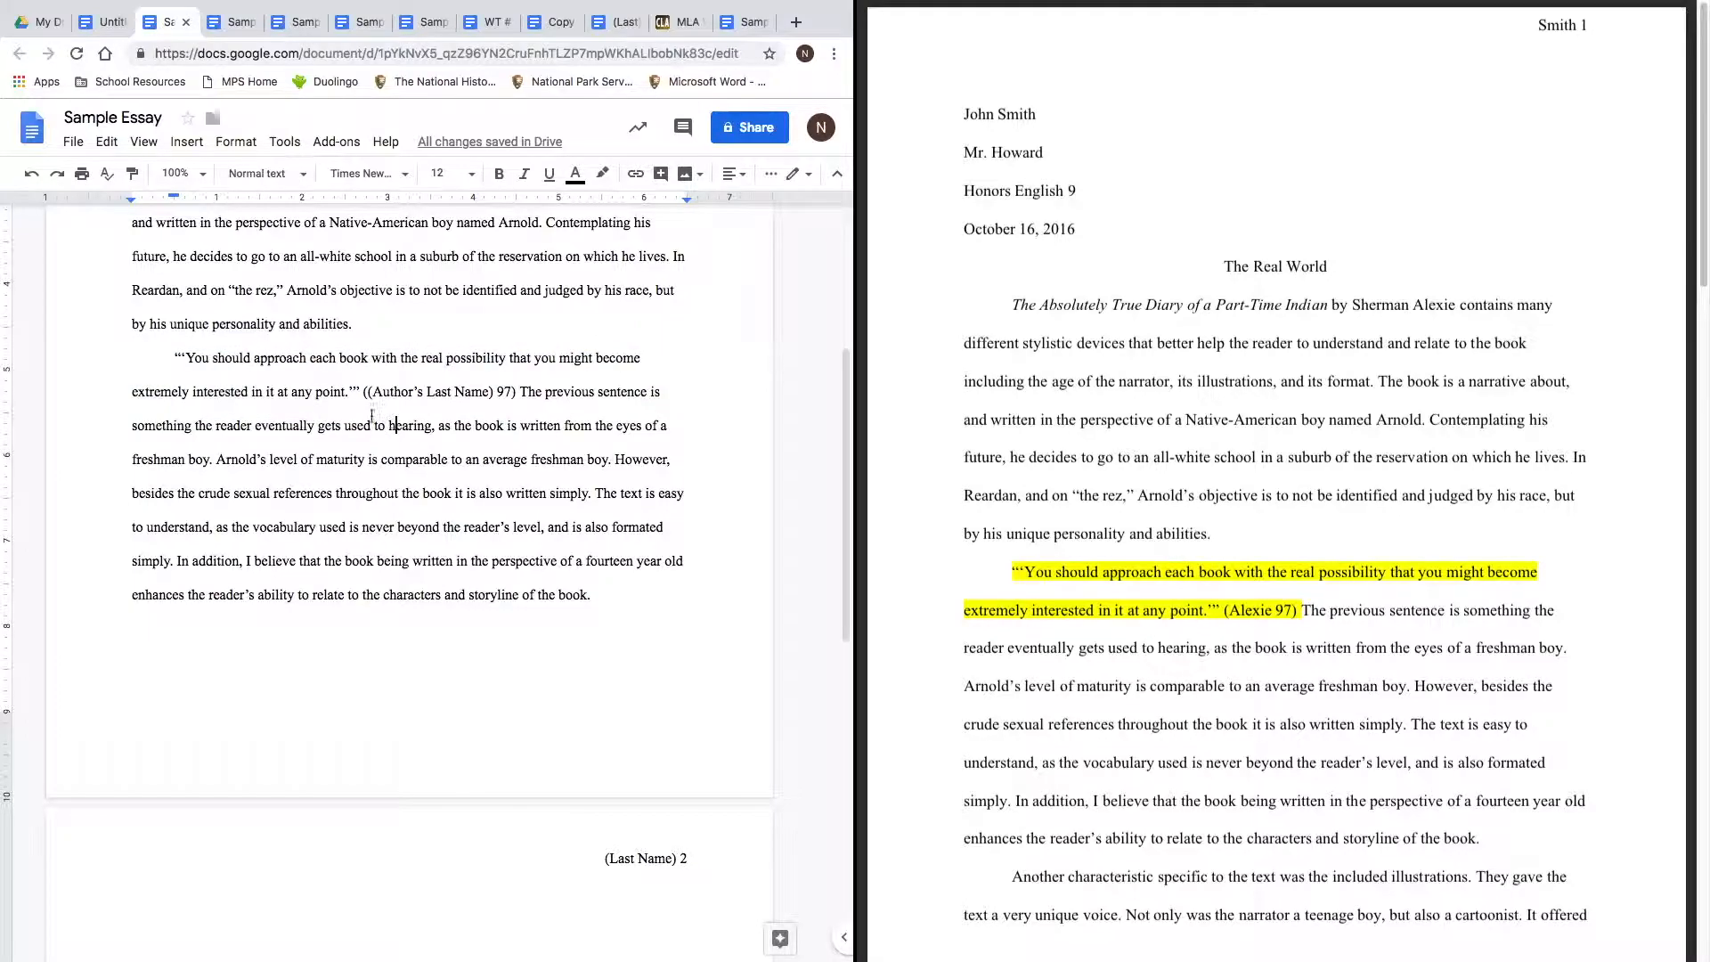
pyautogui.moveTo(176, 358); pyautogui.dragTo(515, 390)
pyautogui.hotkey('ctrl', 'c')
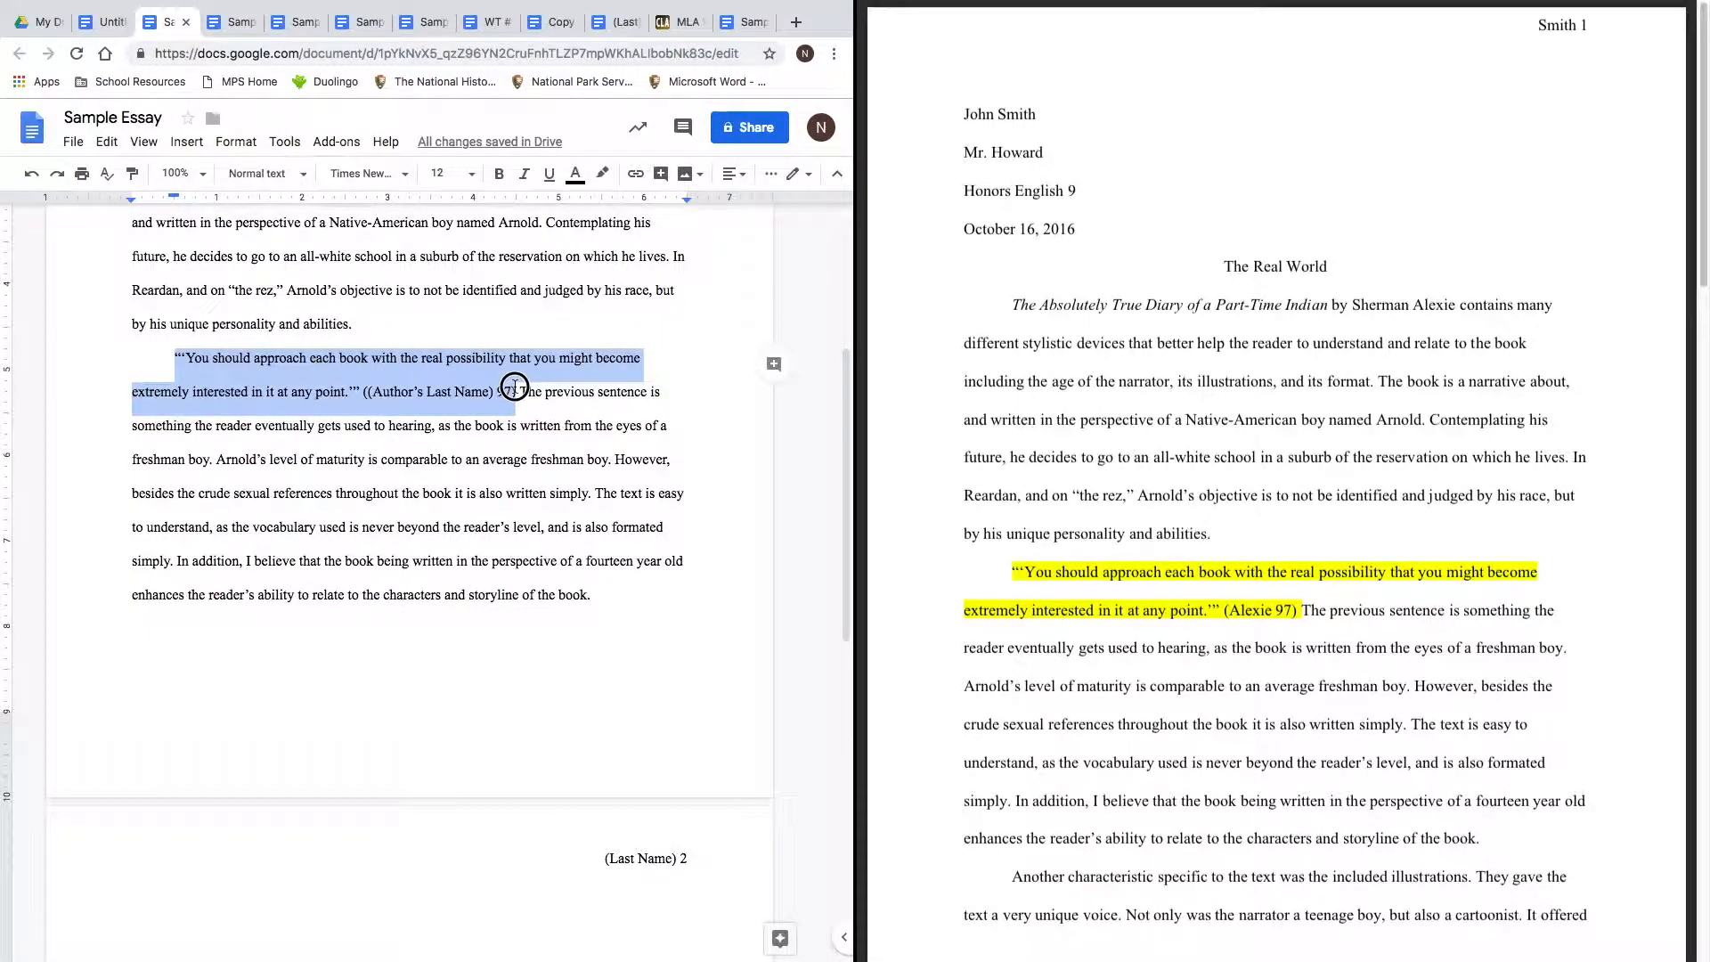
pyautogui.click(112, 21)
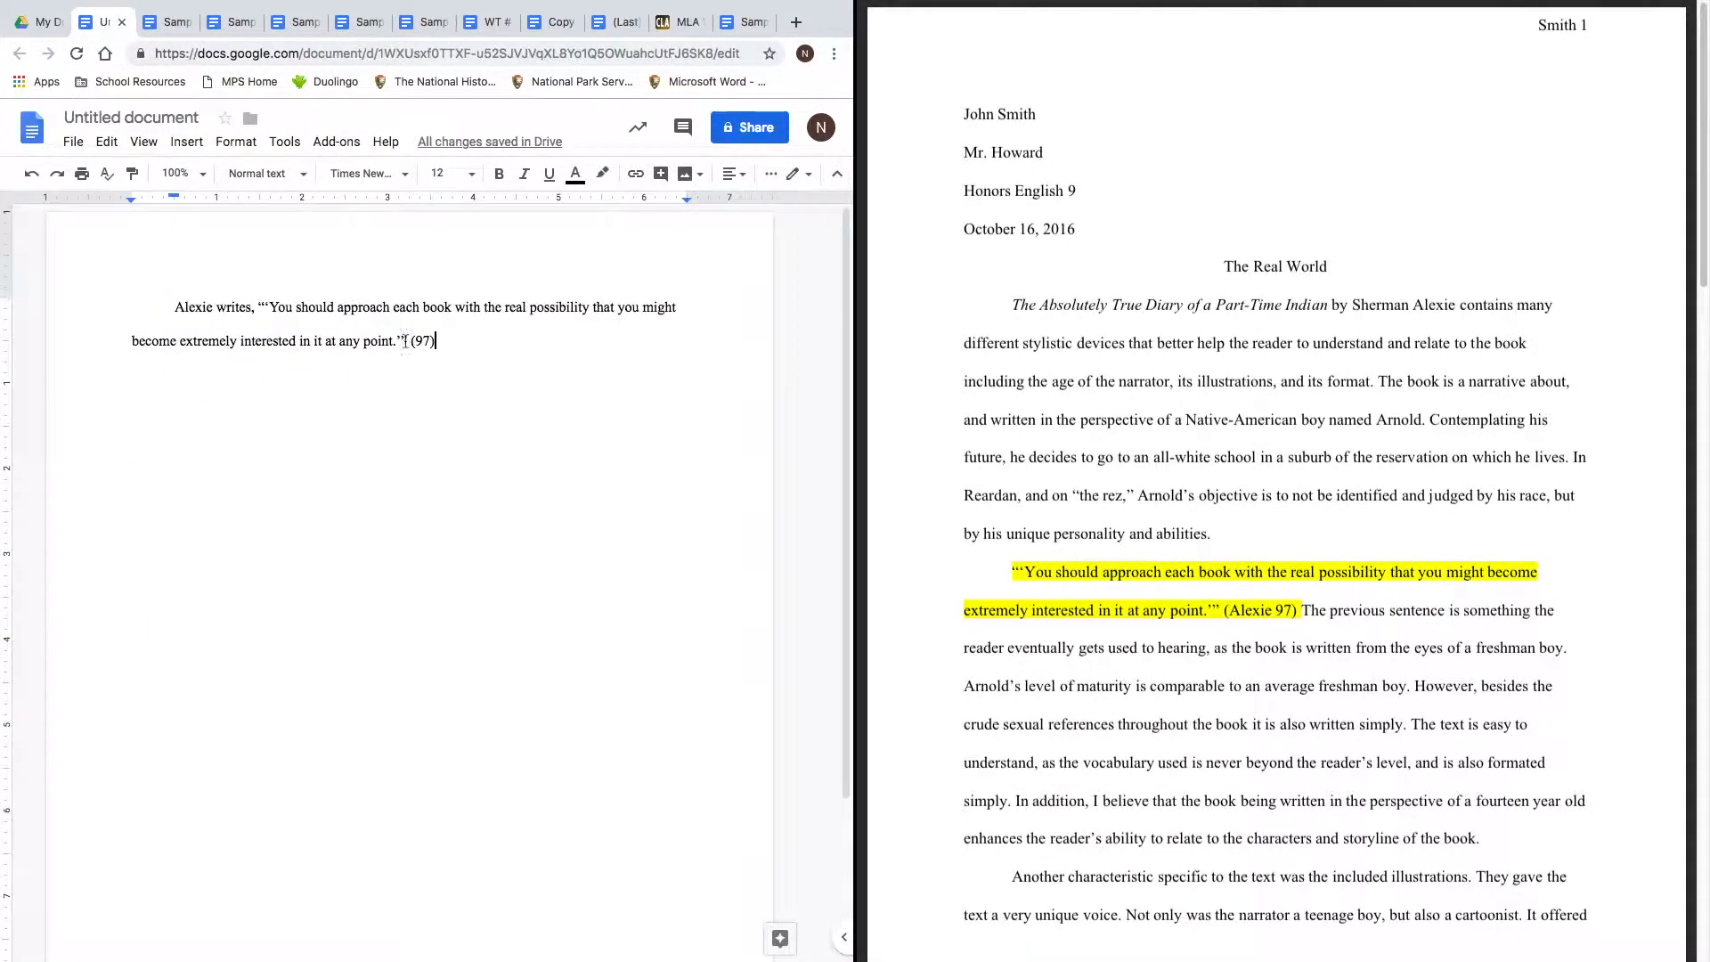
pyautogui.press('Return')
pyautogui.hotkey('ctrl', 'v')
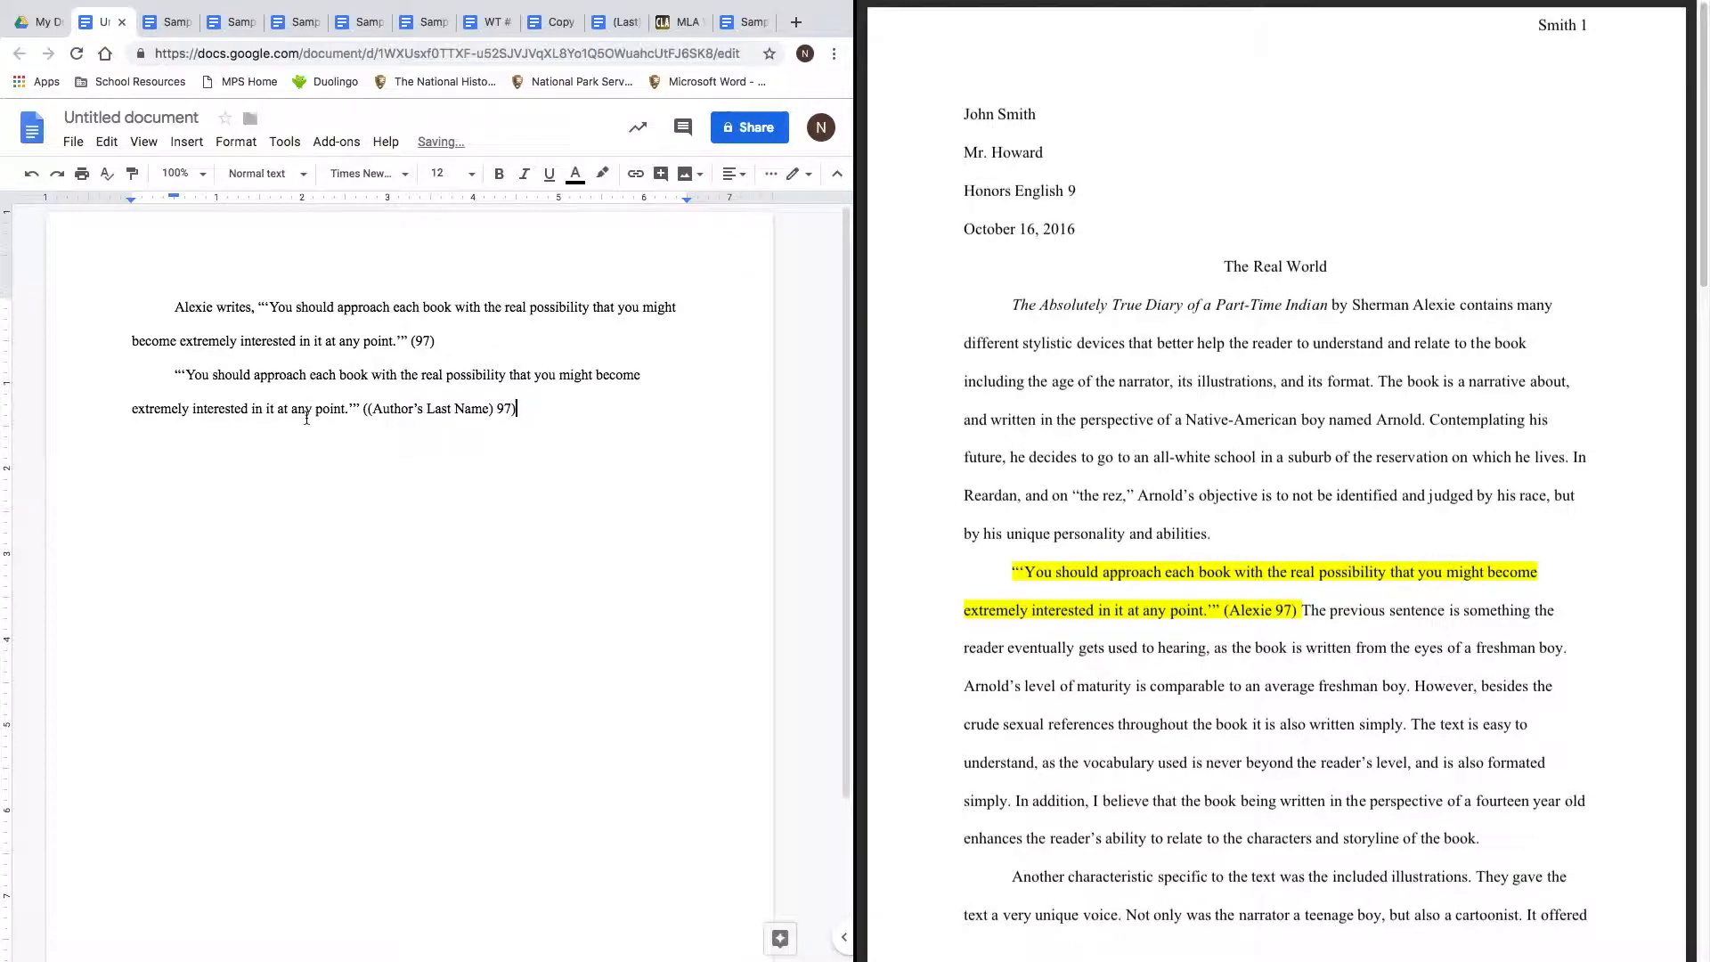
# Replace the "(Author's Last Name)" placeholder in the second quotation's citation with "Alexie".
pyautogui.moveTo(374, 410); pyautogui.dragTo(494, 412)
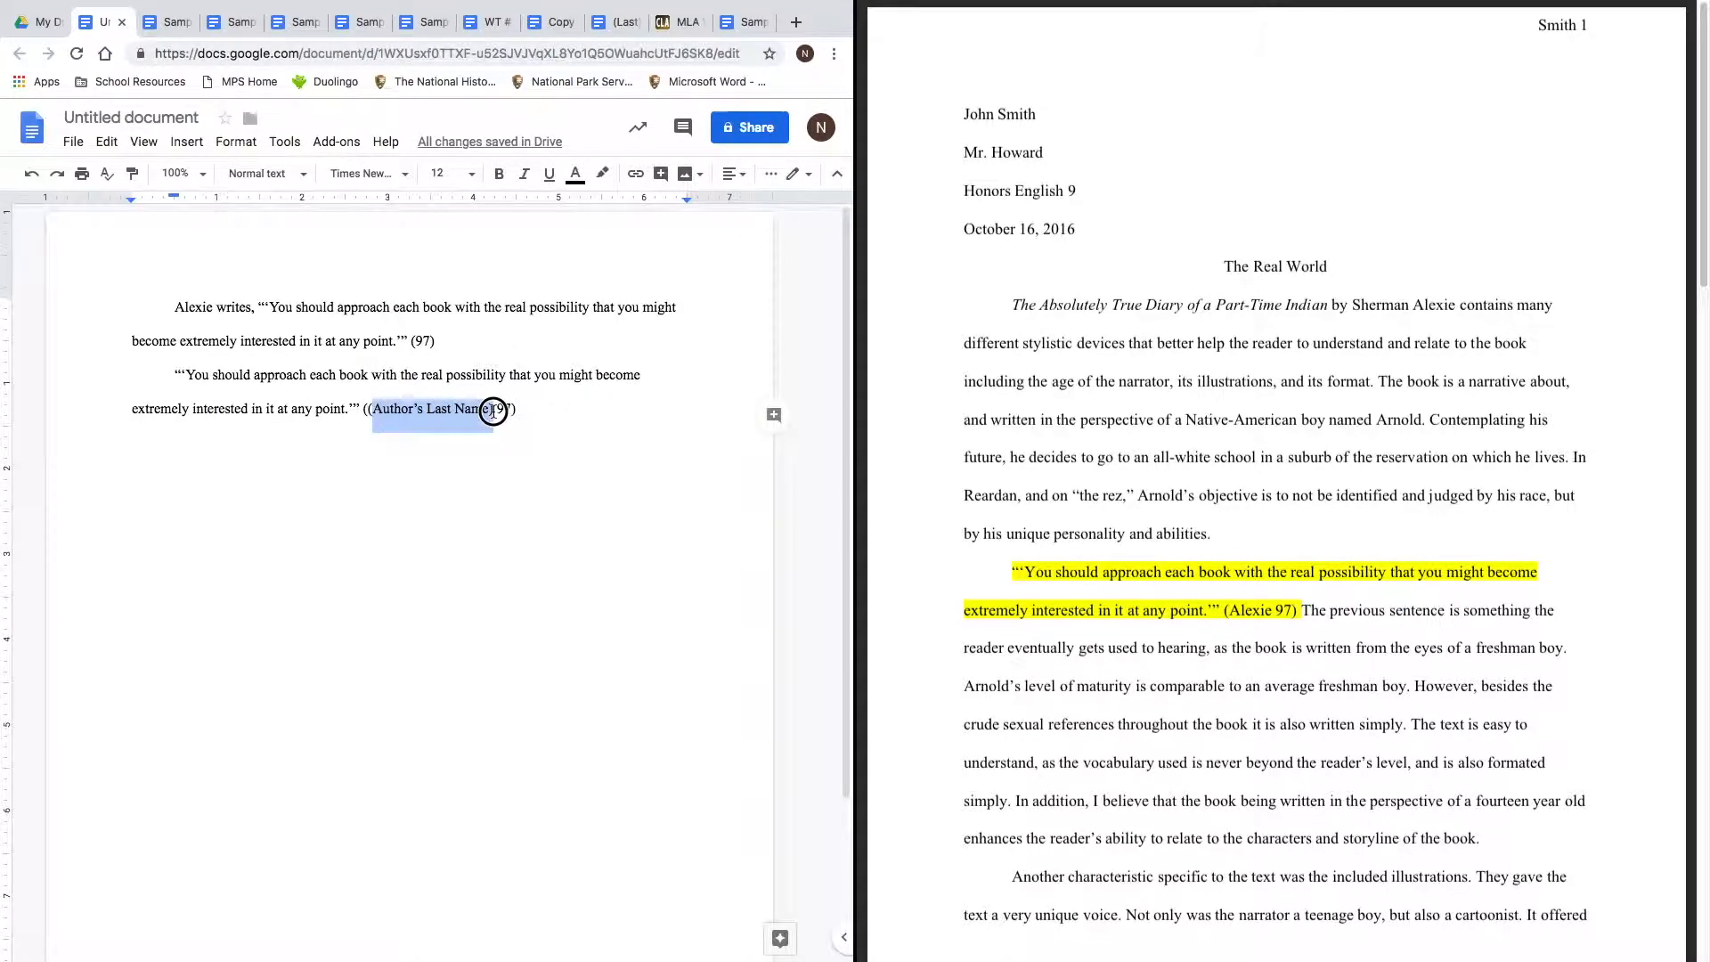
pyautogui.press('BackSpace')
pyautogui.press('BackSpace')
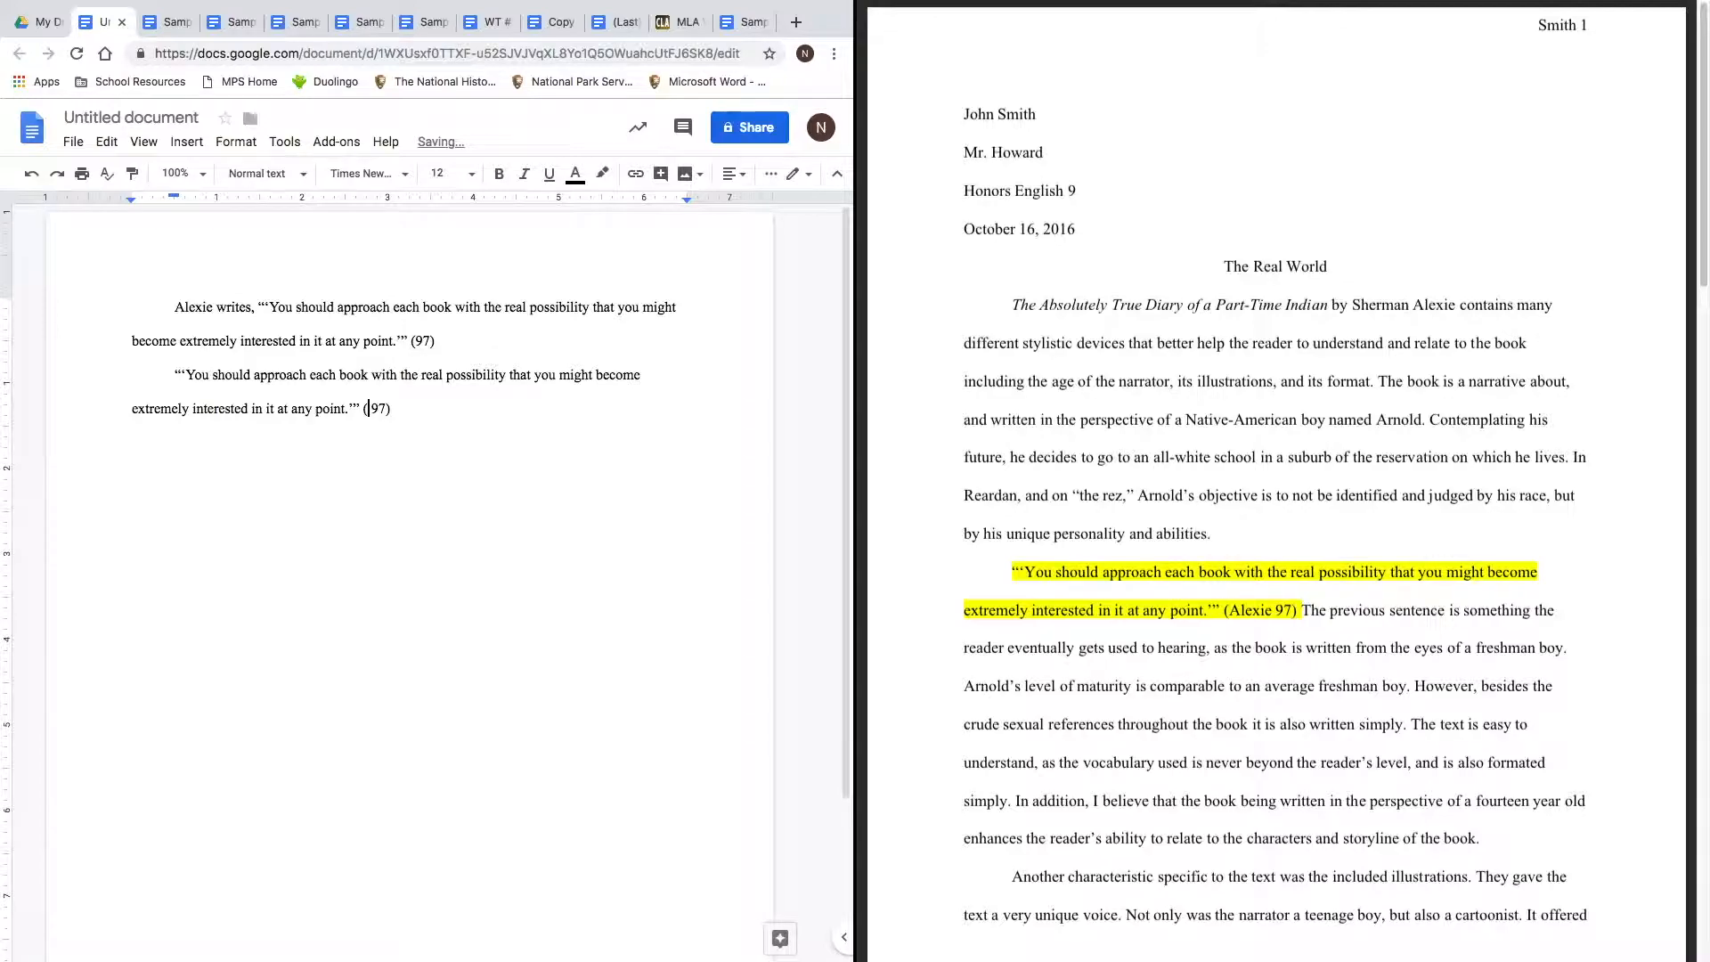
pyautogui.write('Alexie')
pyautogui.click(530, 405)
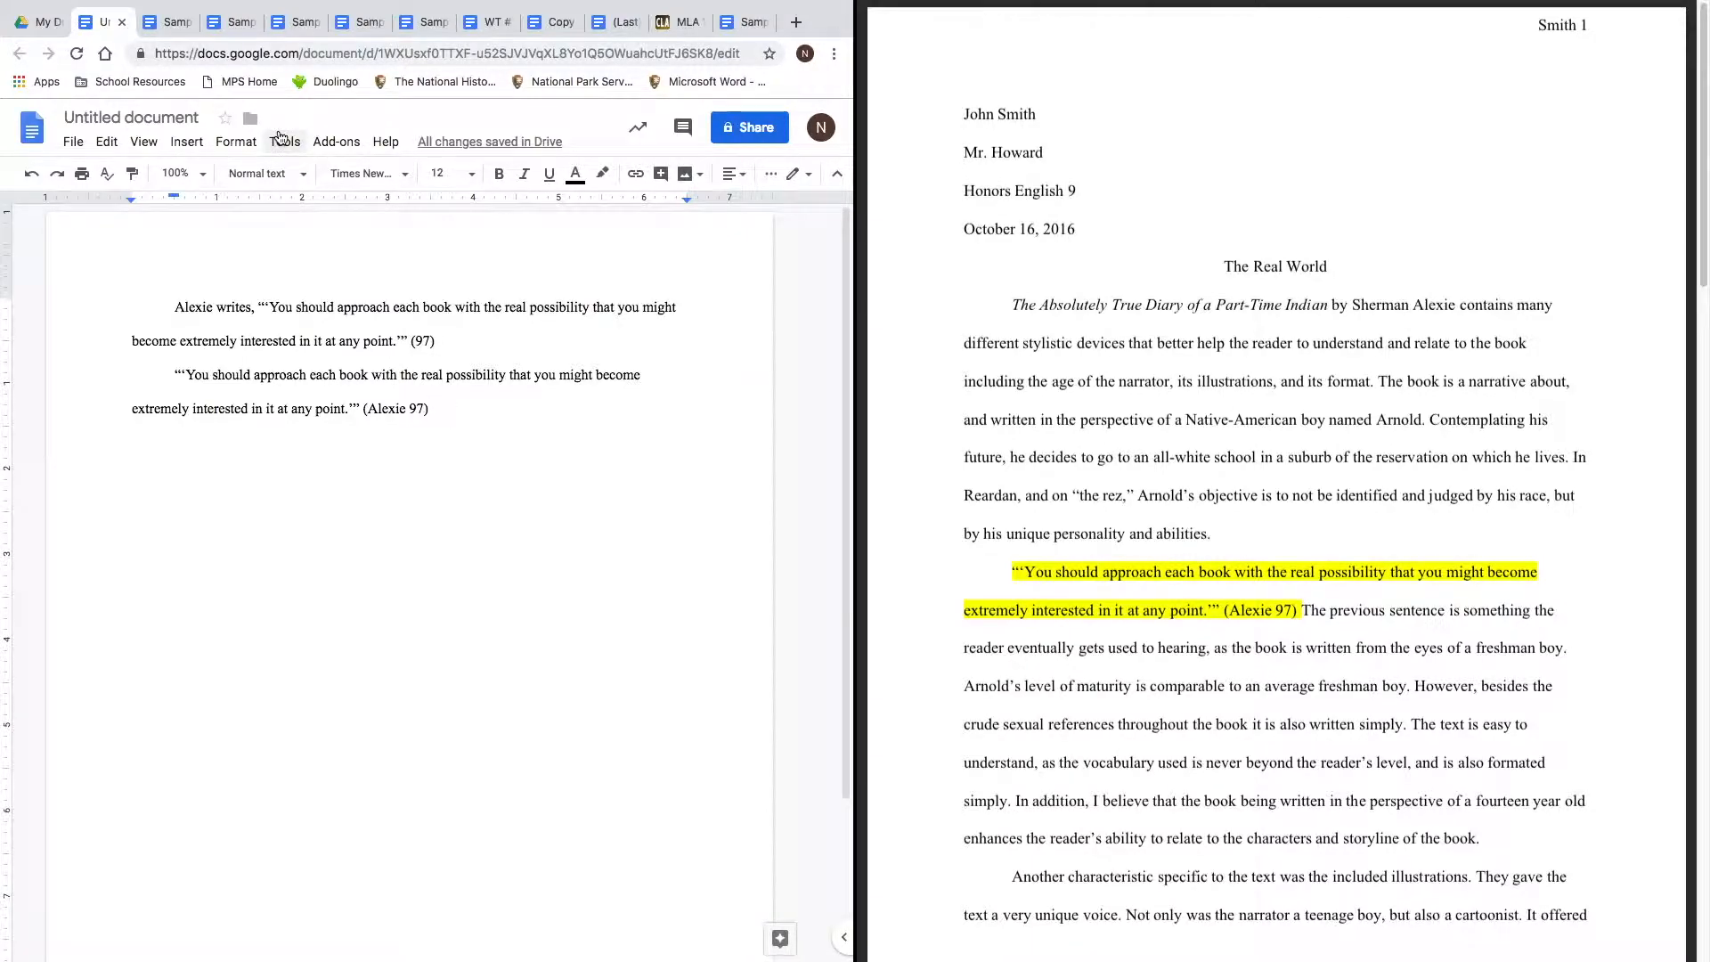
# Copy the reference essay's text from "Another characteristic" through the conclusion and paste it after the second body paragraph in Sample Essay.
pyautogui.click(174, 24)
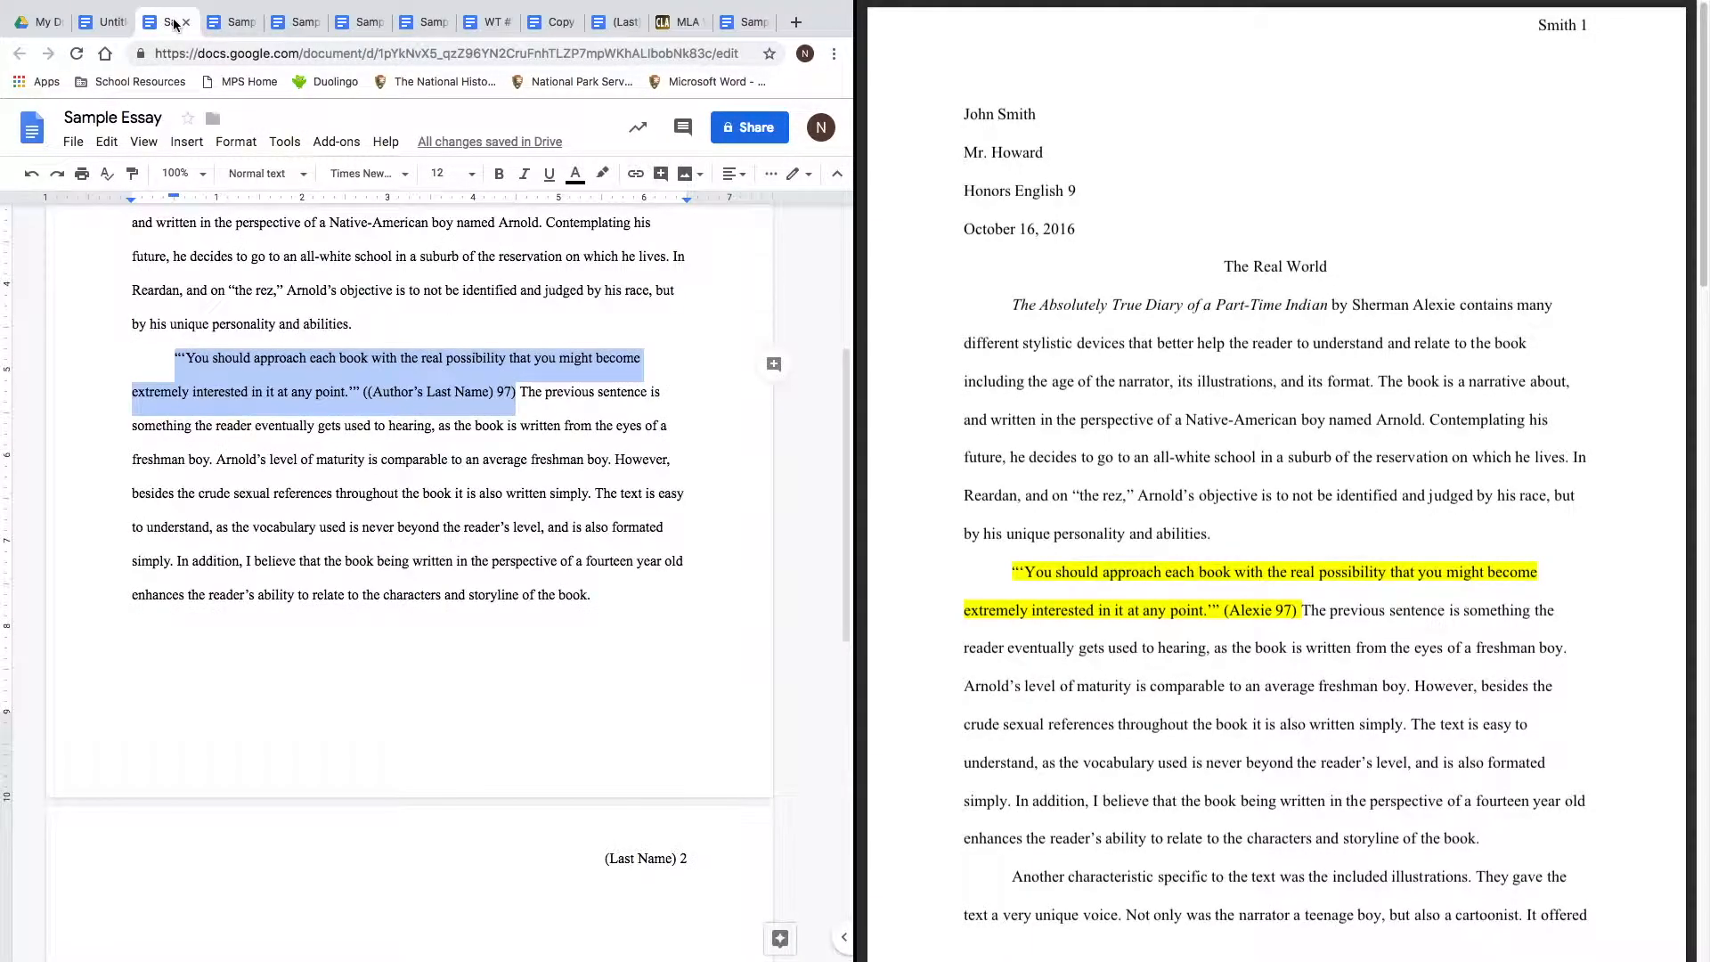
pyautogui.click(279, 313)
pyautogui.scroll(-1, 553, 499)
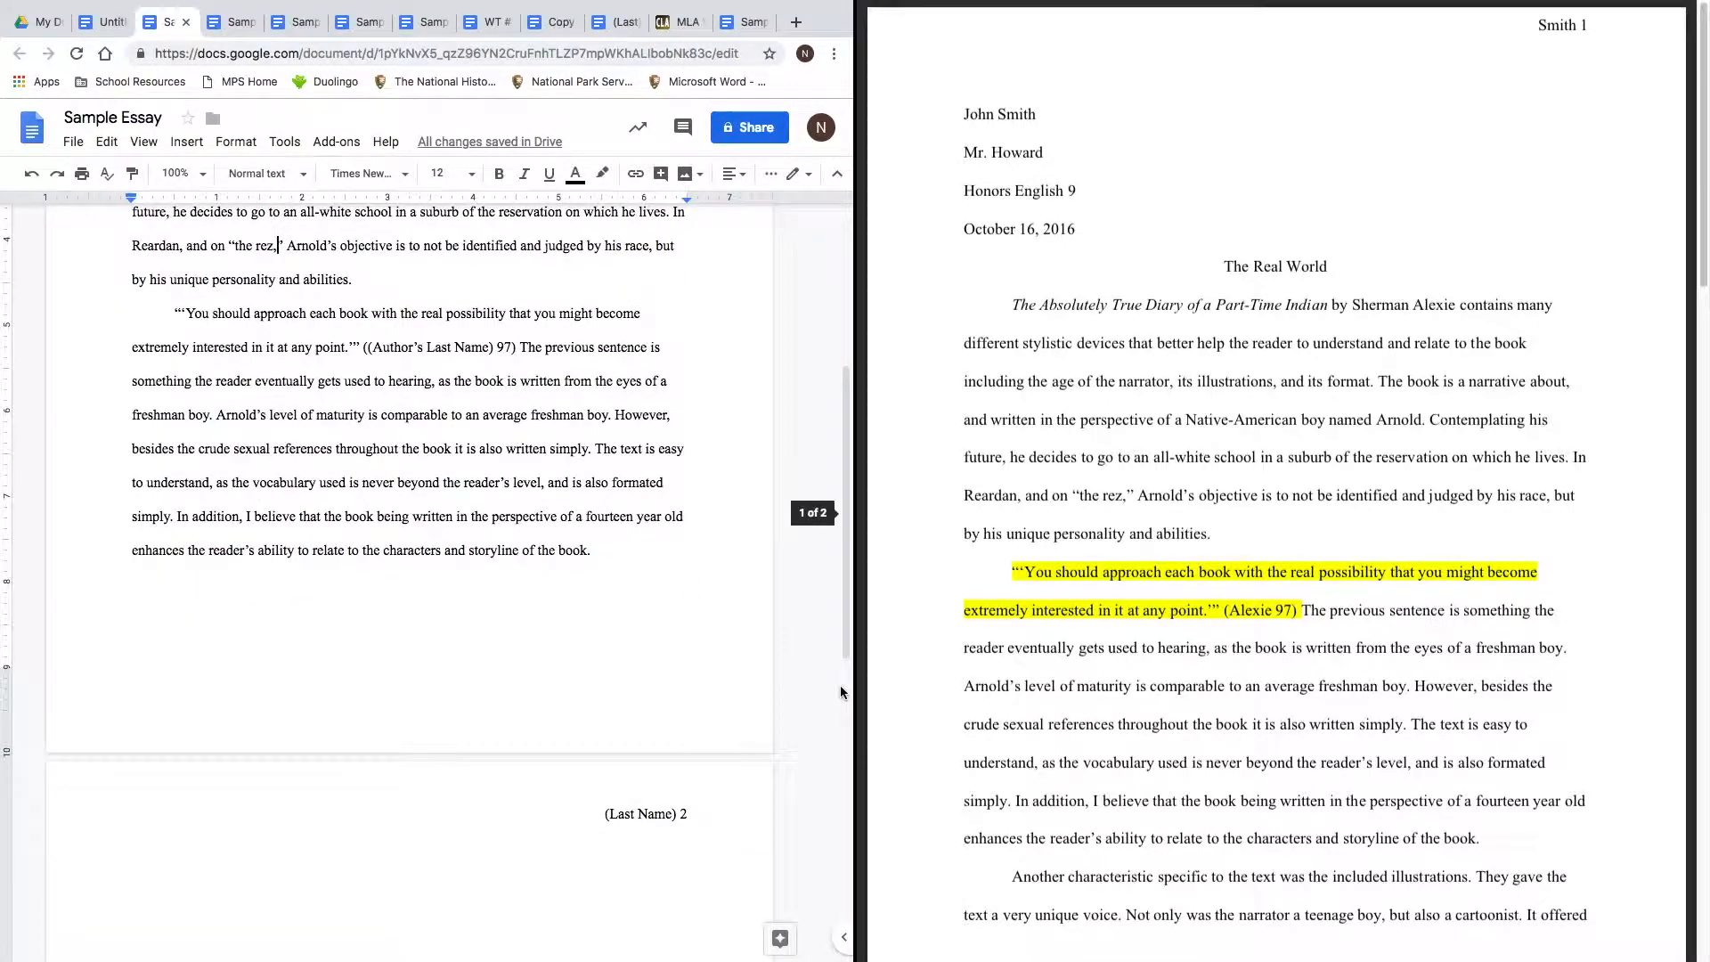
pyautogui.scroll(-4, 922, 679)
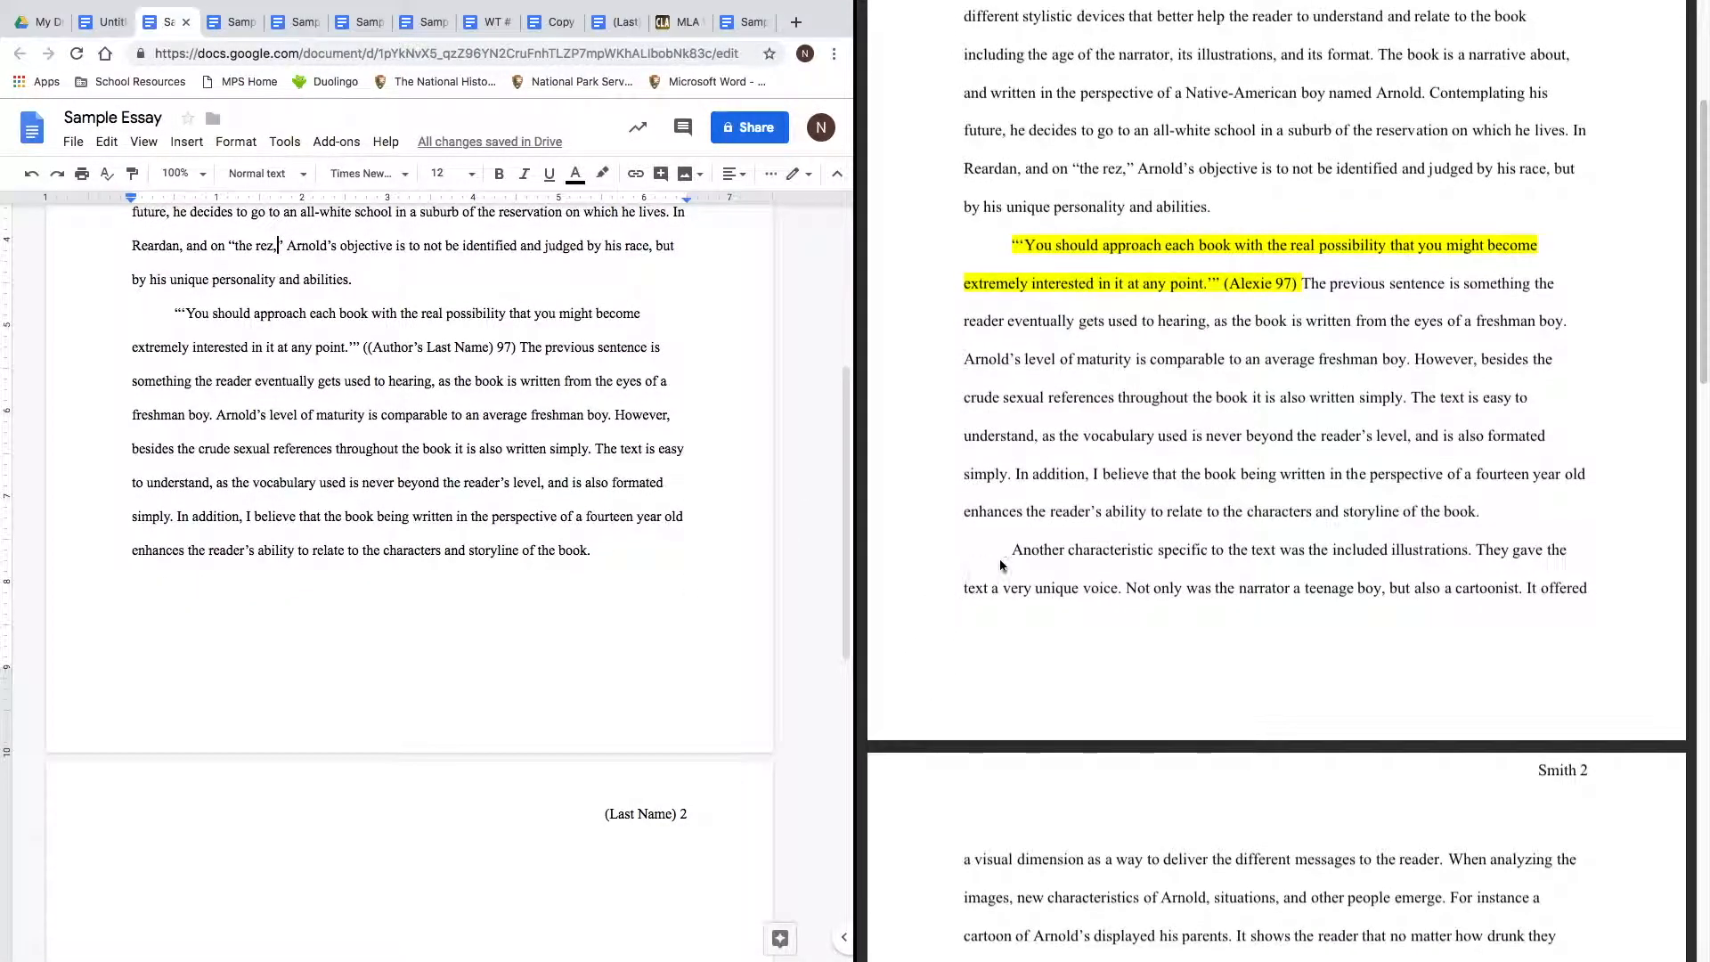
pyautogui.moveTo(1016, 552); pyautogui.dragTo(1362, 233)
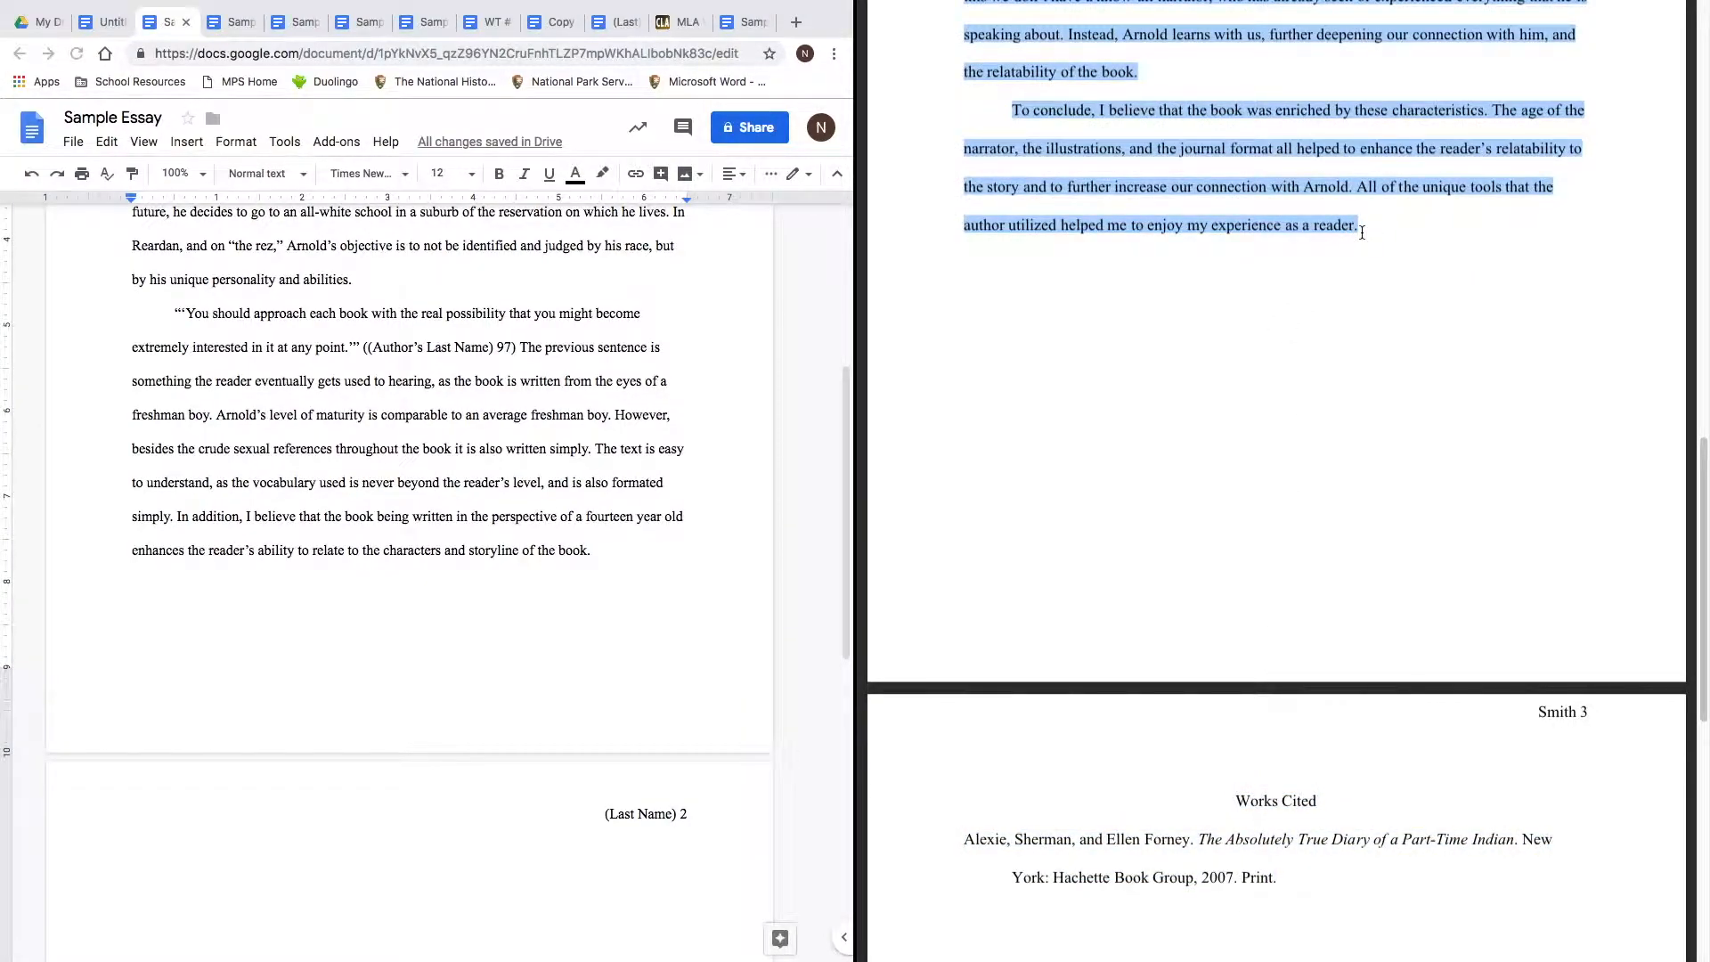
pyautogui.click(623, 616)
pyautogui.click(630, 568)
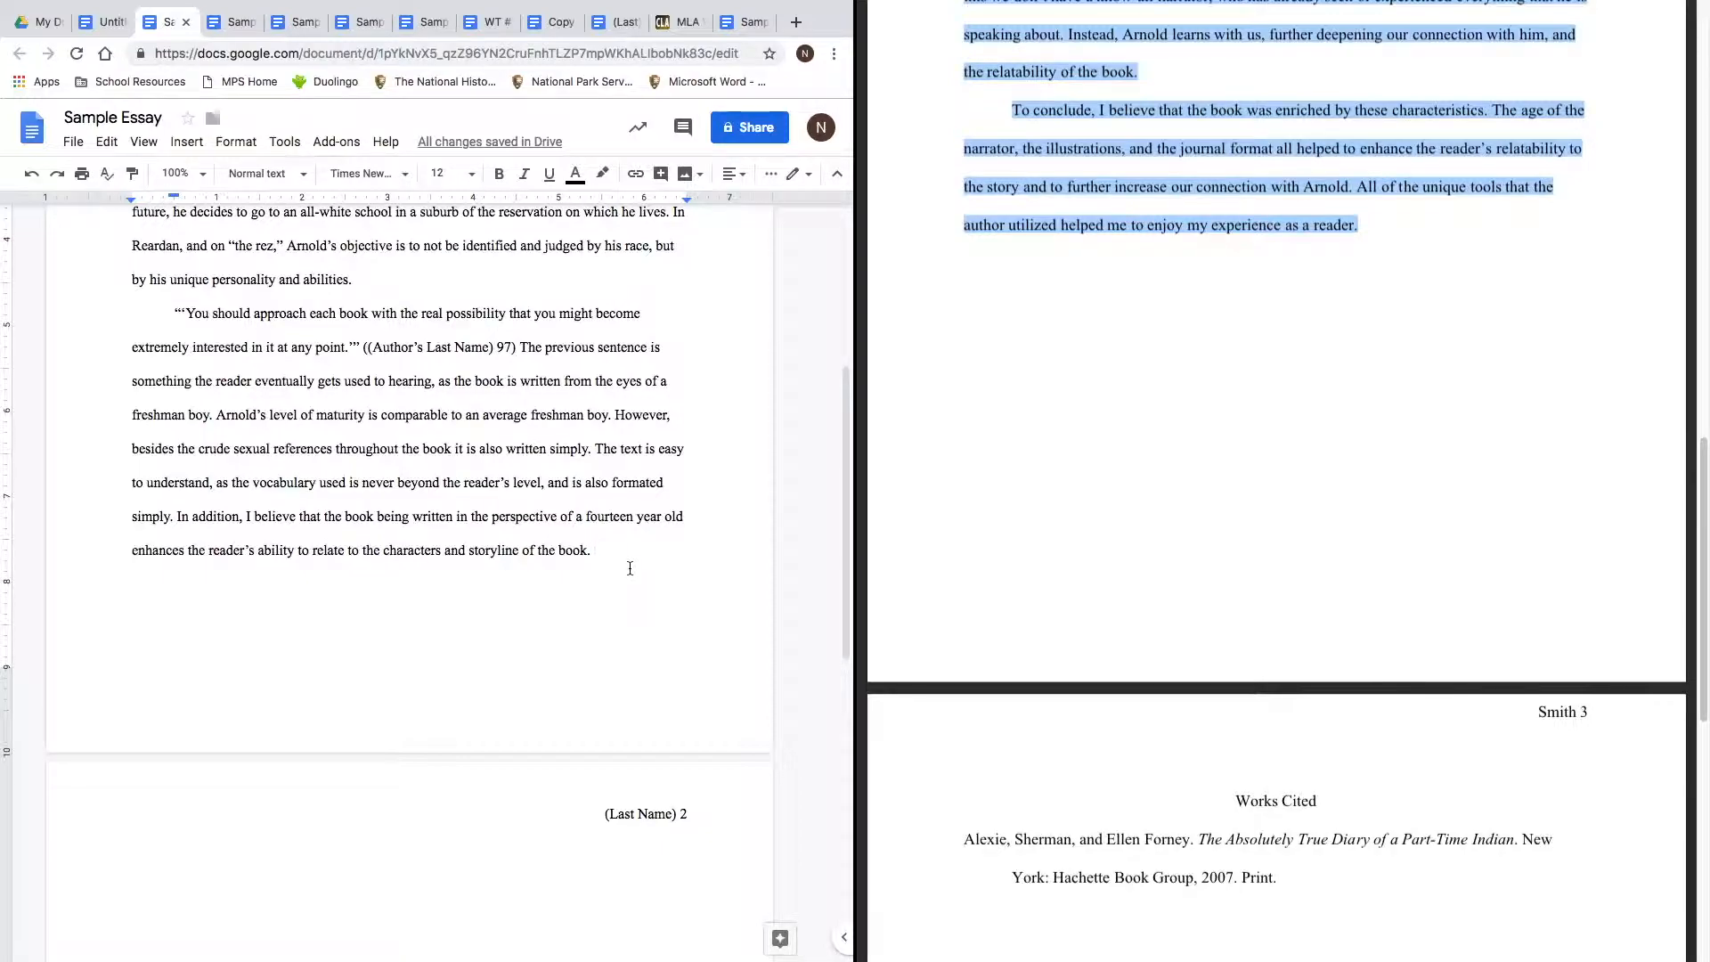
pyautogui.press('Return')
pyautogui.hotkey('ctrl', 'v')
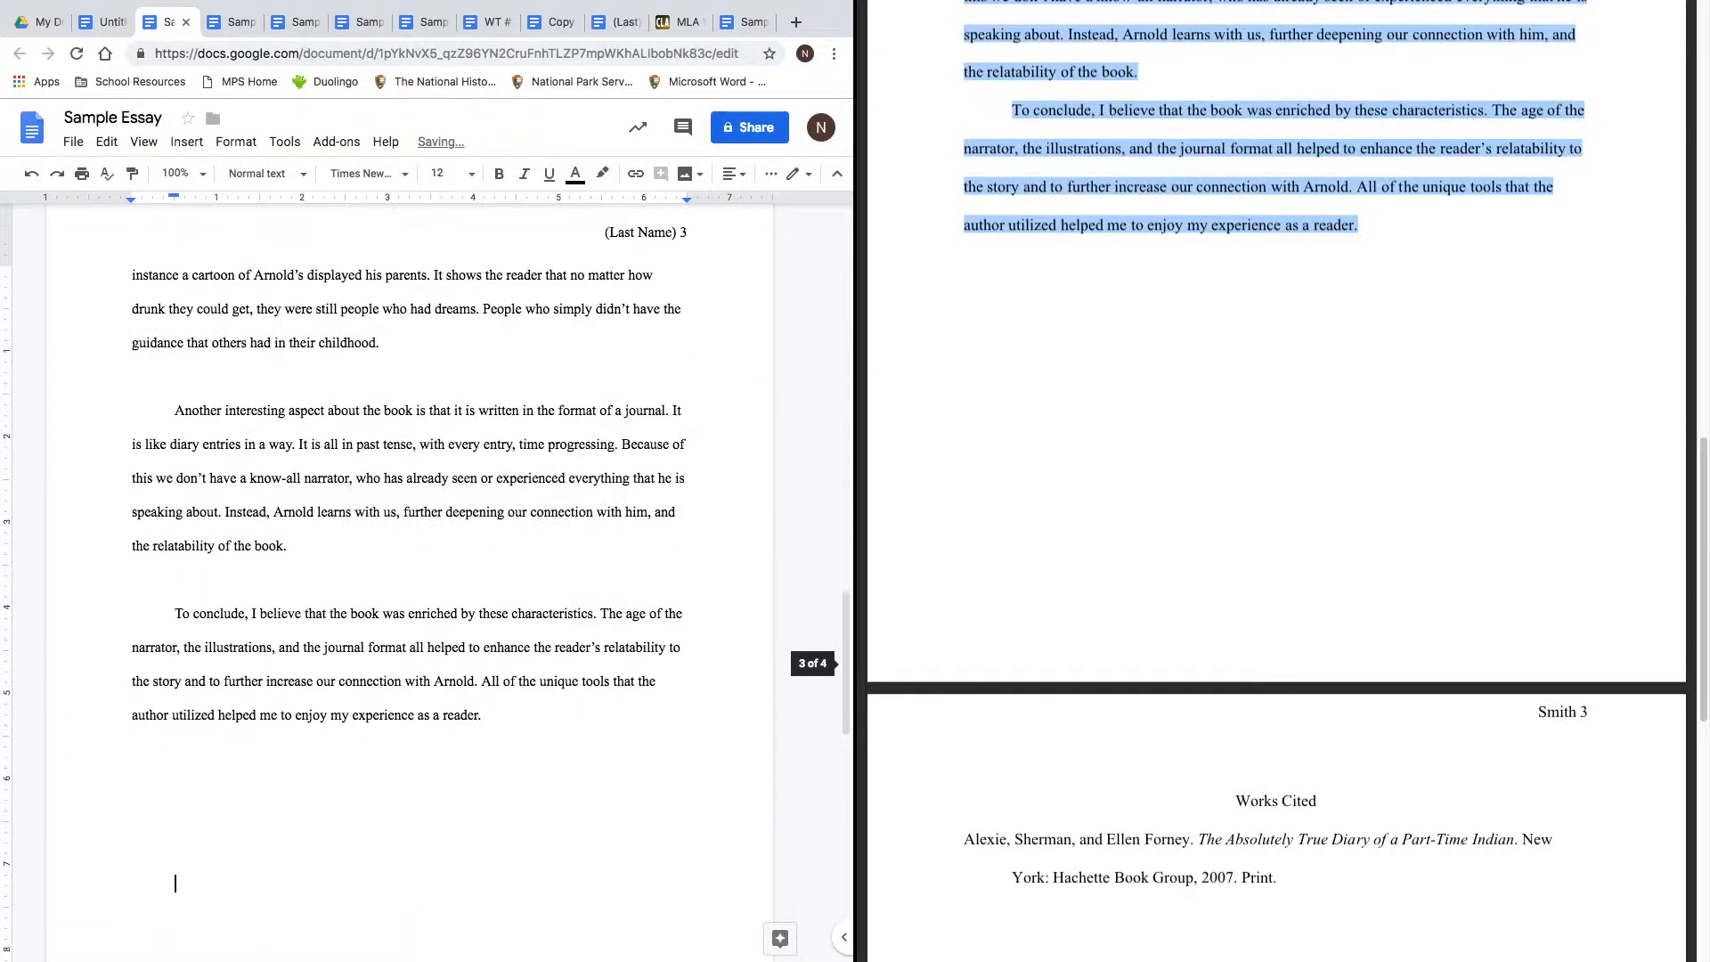
# Delete the stray "Smith 1" header and its surrounding blank lines from the middle of the pasted "Another characteristic" paragraph.
pyautogui.scroll(5, 539, 481)
pyautogui.scroll(3, 538, 481)
pyautogui.moveTo(306, 628); pyautogui.dragTo(216, 223)
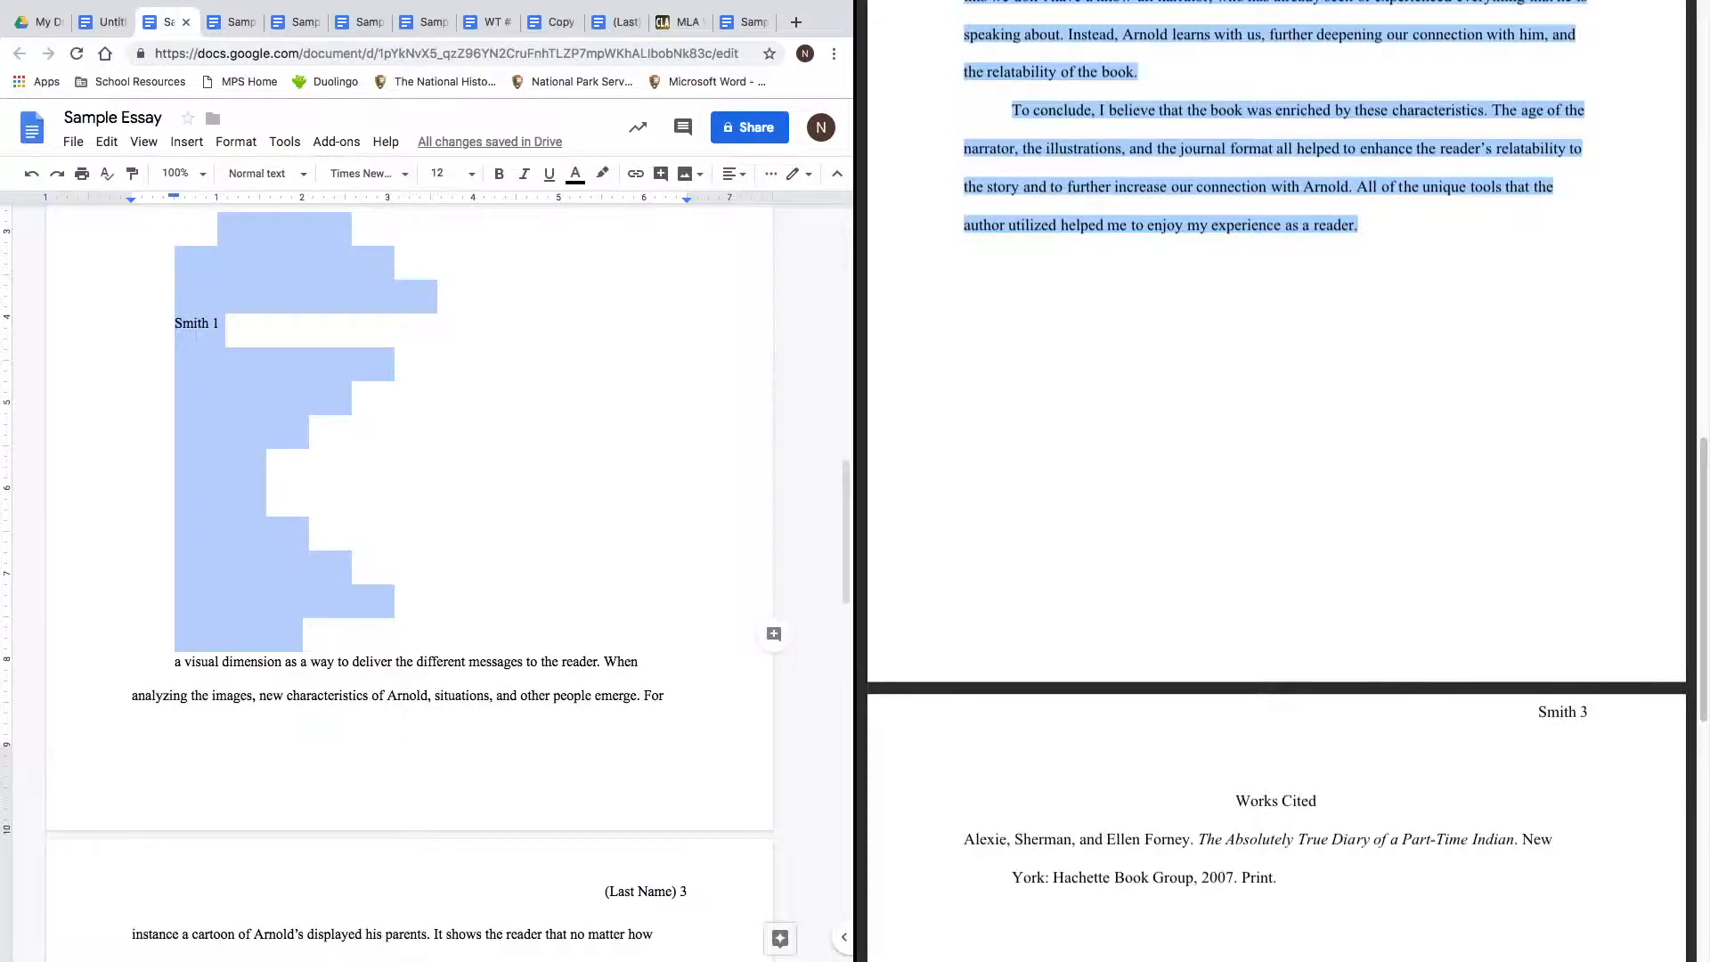
pyautogui.press('BackSpace')
# Remove the leftover blank lines after "It offered" and join the text with "a visual dimension" into one continuous paragraph.
pyautogui.click(337, 570)
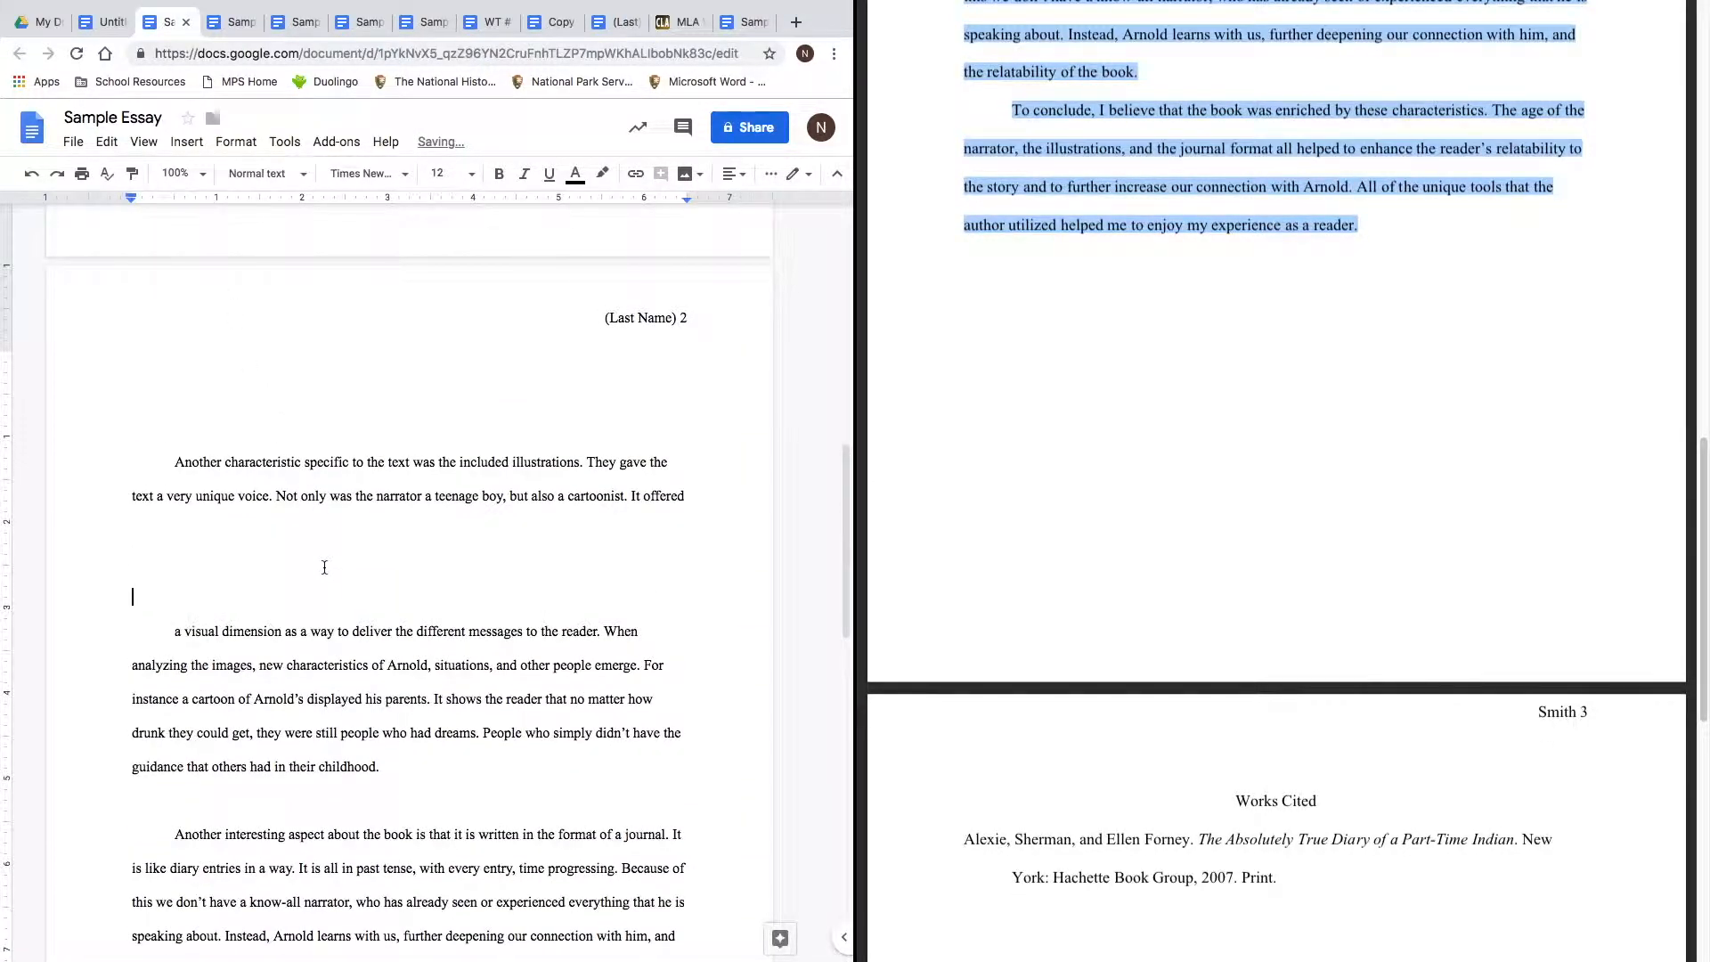
pyautogui.press('BackSpace')
pyautogui.press('BackSpace')
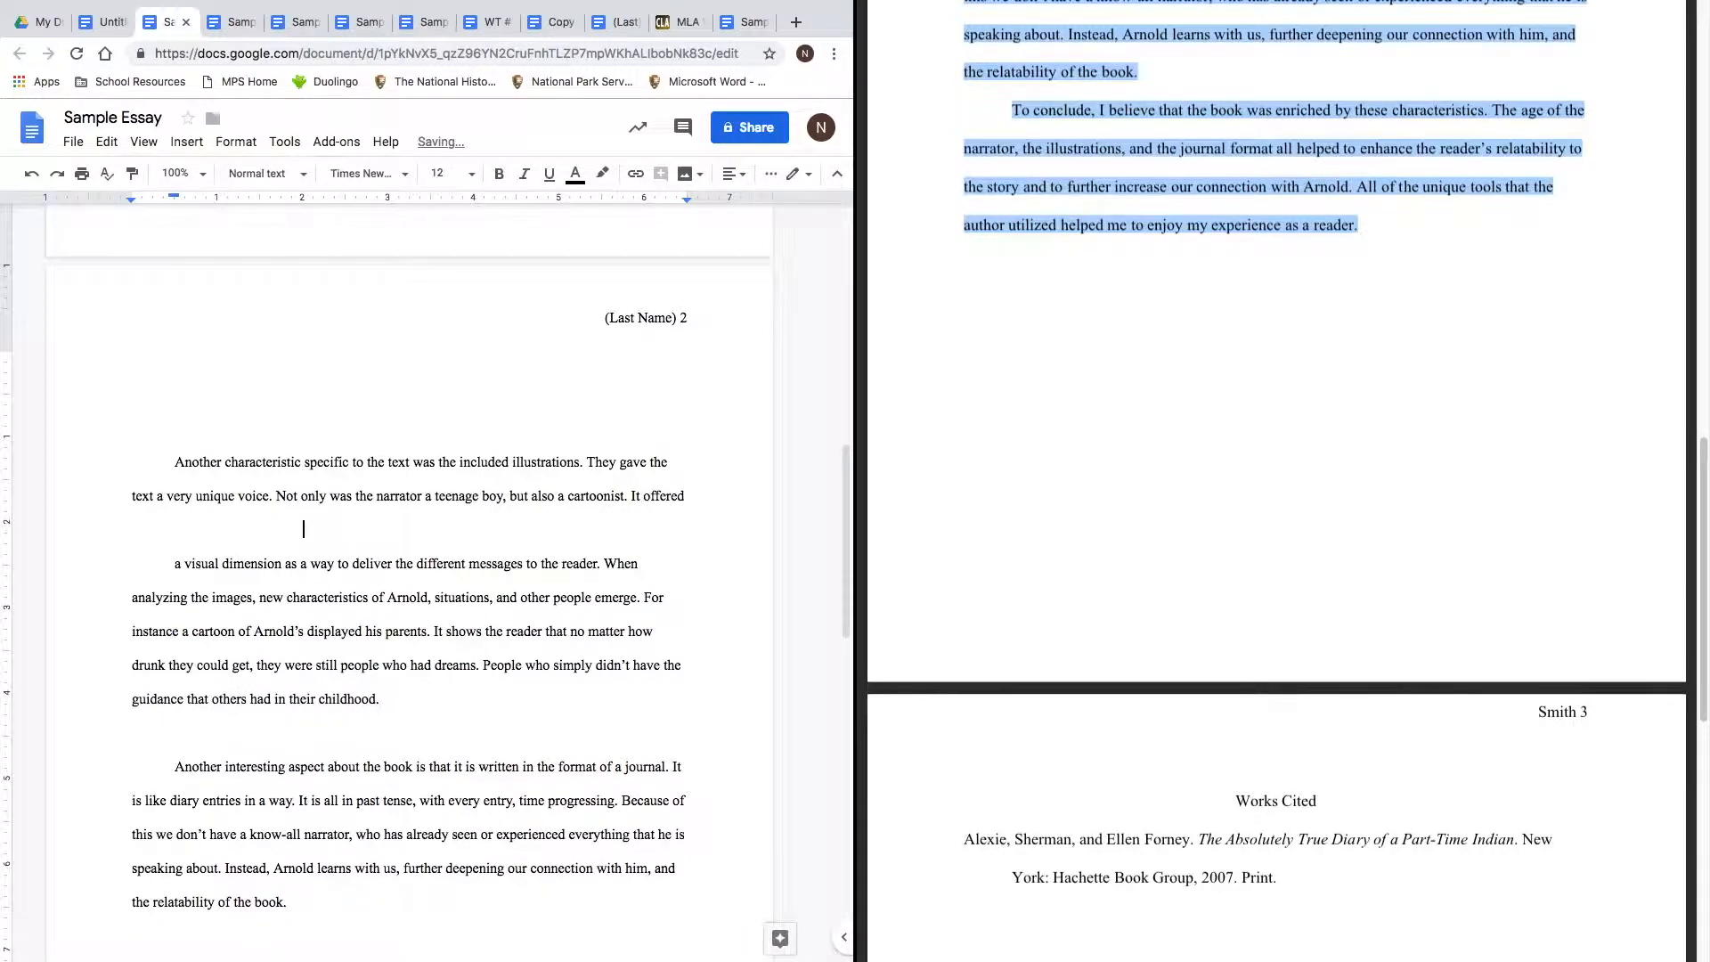
pyautogui.press('BackSpace')
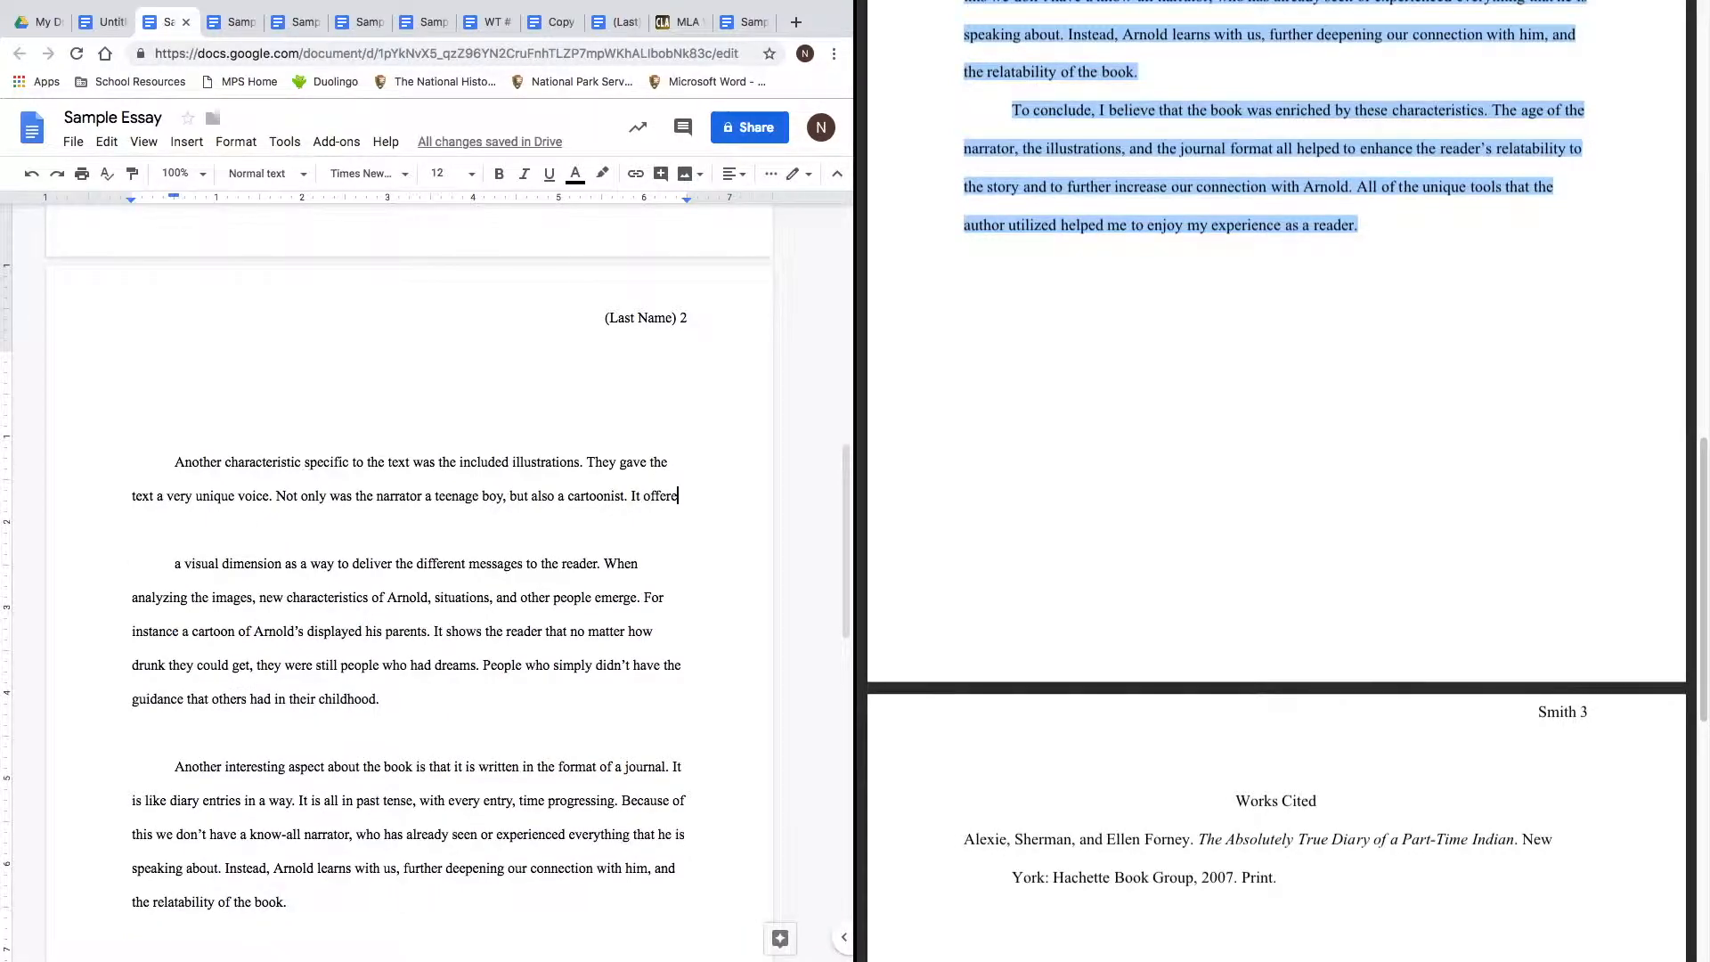
pyautogui.click(177, 563)
pyautogui.press('BackSpace')
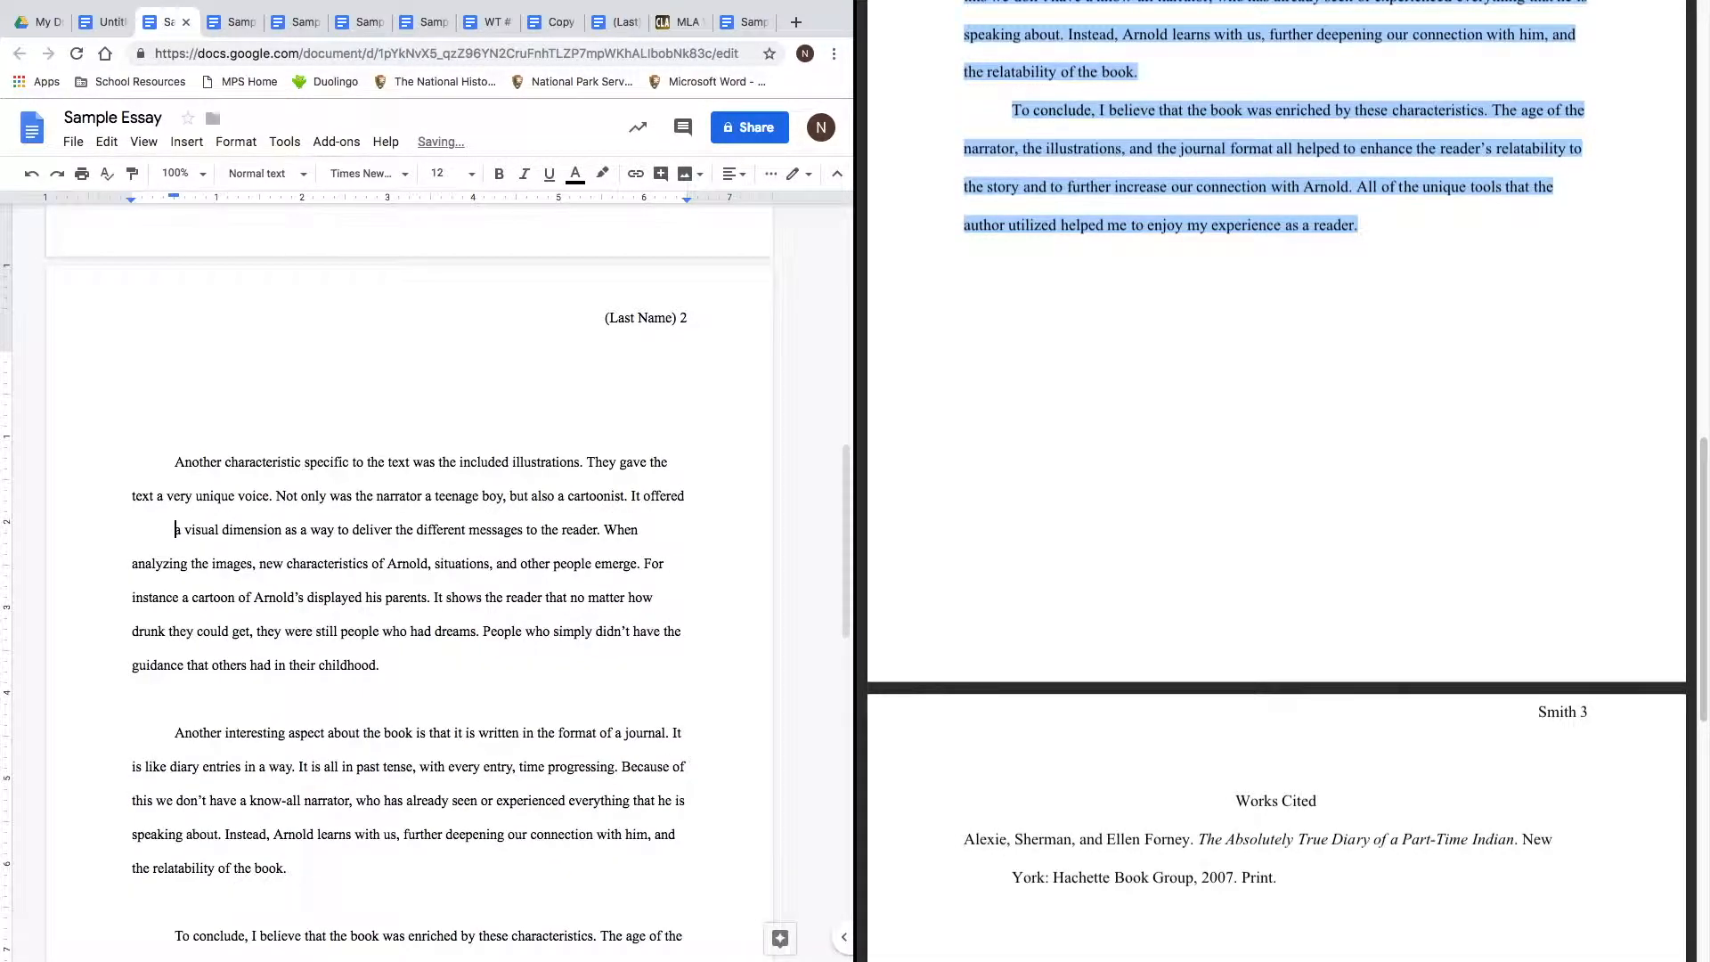
pyautogui.press('BackSpace')
# Remove the blank lines and extra spacing before "Another characteristic" so the indented paragraph directly follows the quotation paragraph.
pyautogui.scroll(5, 344, 719)
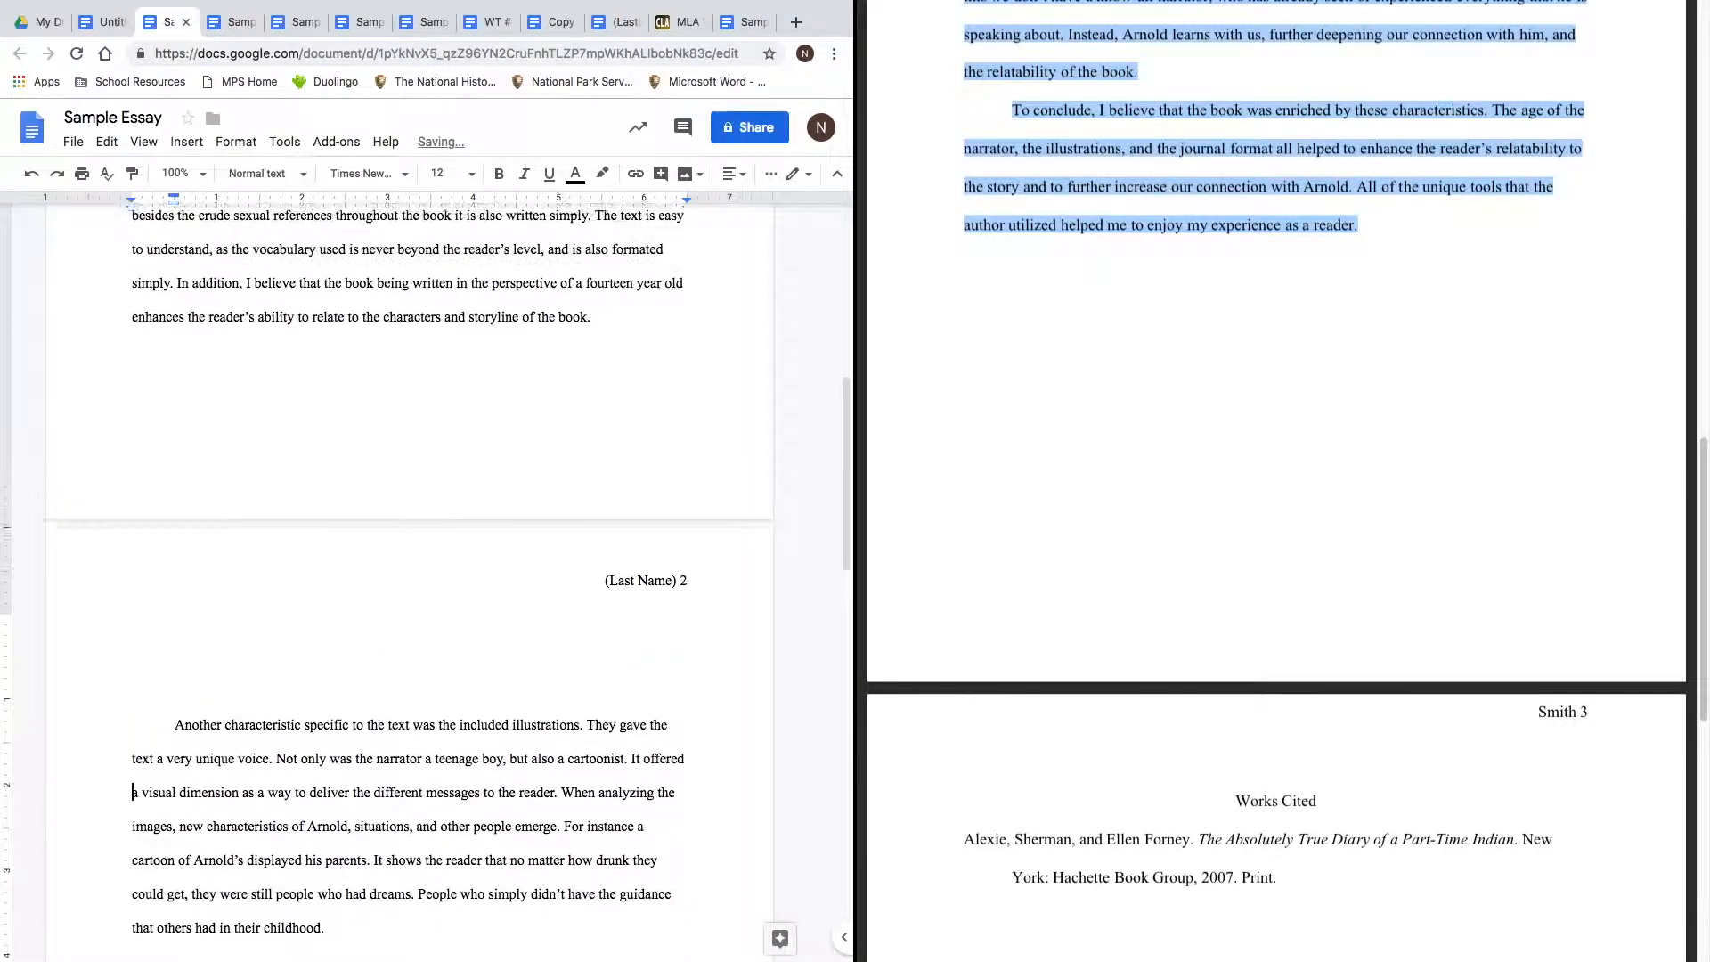
pyautogui.moveTo(271, 752); pyautogui.dragTo(222, 464)
pyautogui.press('BackSpace')
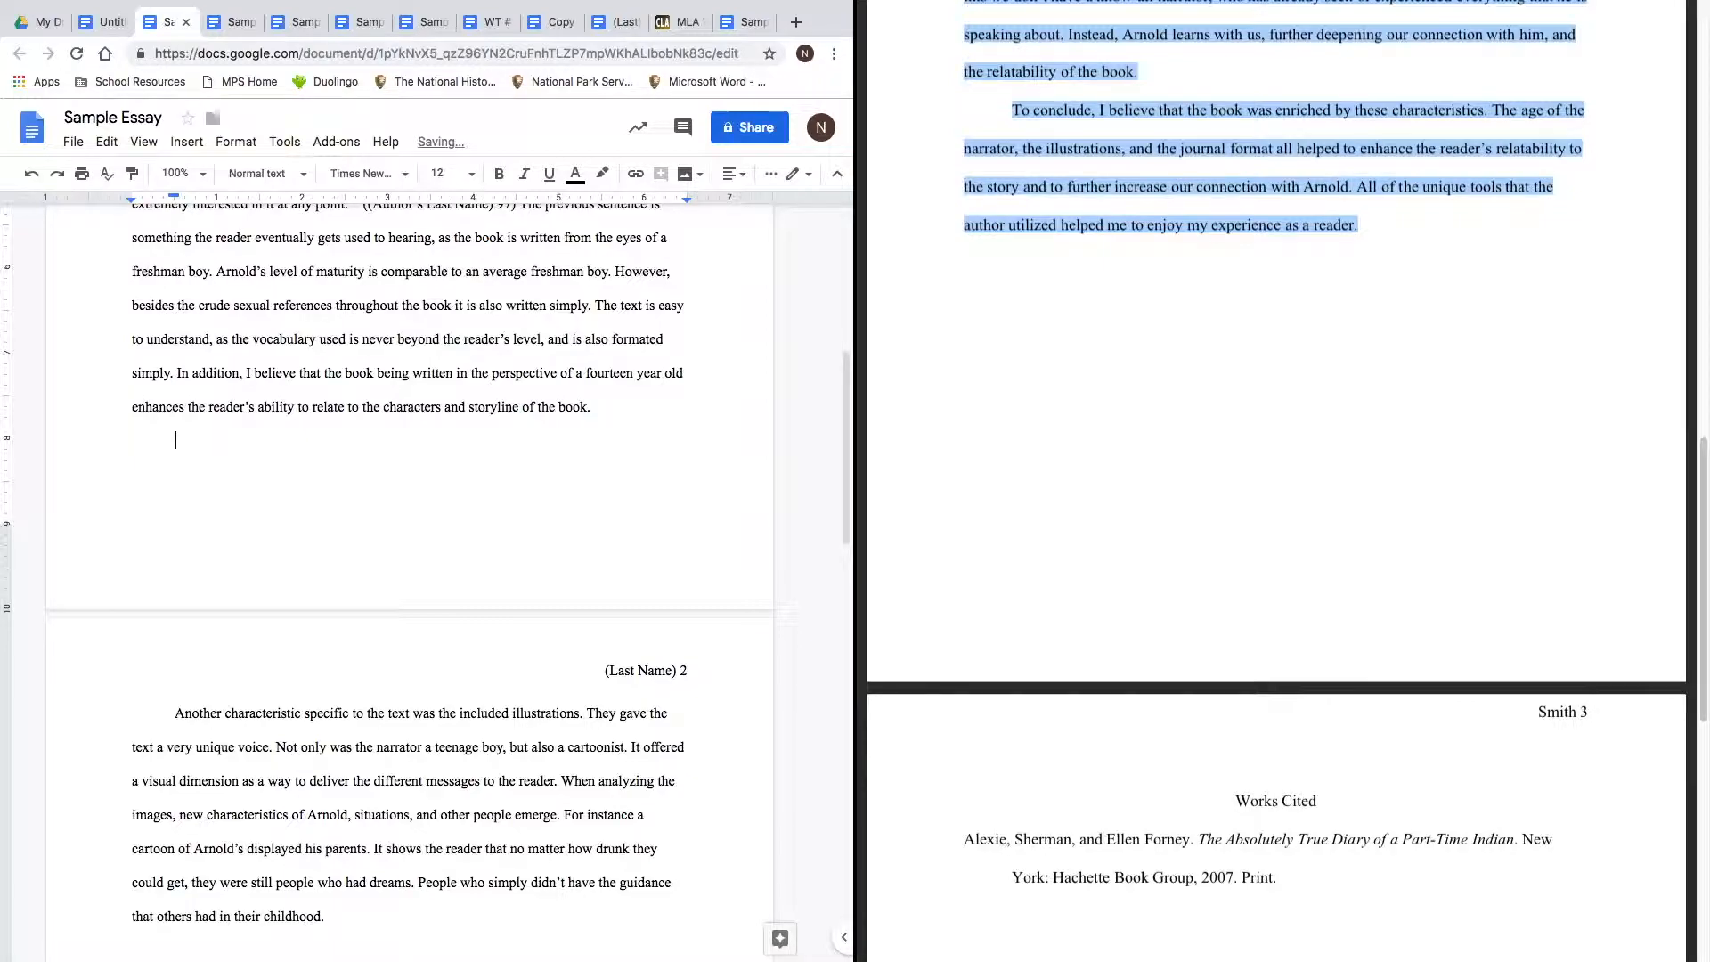
pyautogui.press('BackSpace')
pyautogui.click(172, 712)
pyautogui.press('BackSpace')
pyautogui.press('BackSpace')
pyautogui.press('BackSpace')
pyautogui.press('BackSpace')
pyautogui.press('BackSpace')
pyautogui.press('BackSpace')
pyautogui.press('BackSpace')
pyautogui.press('BackSpace')
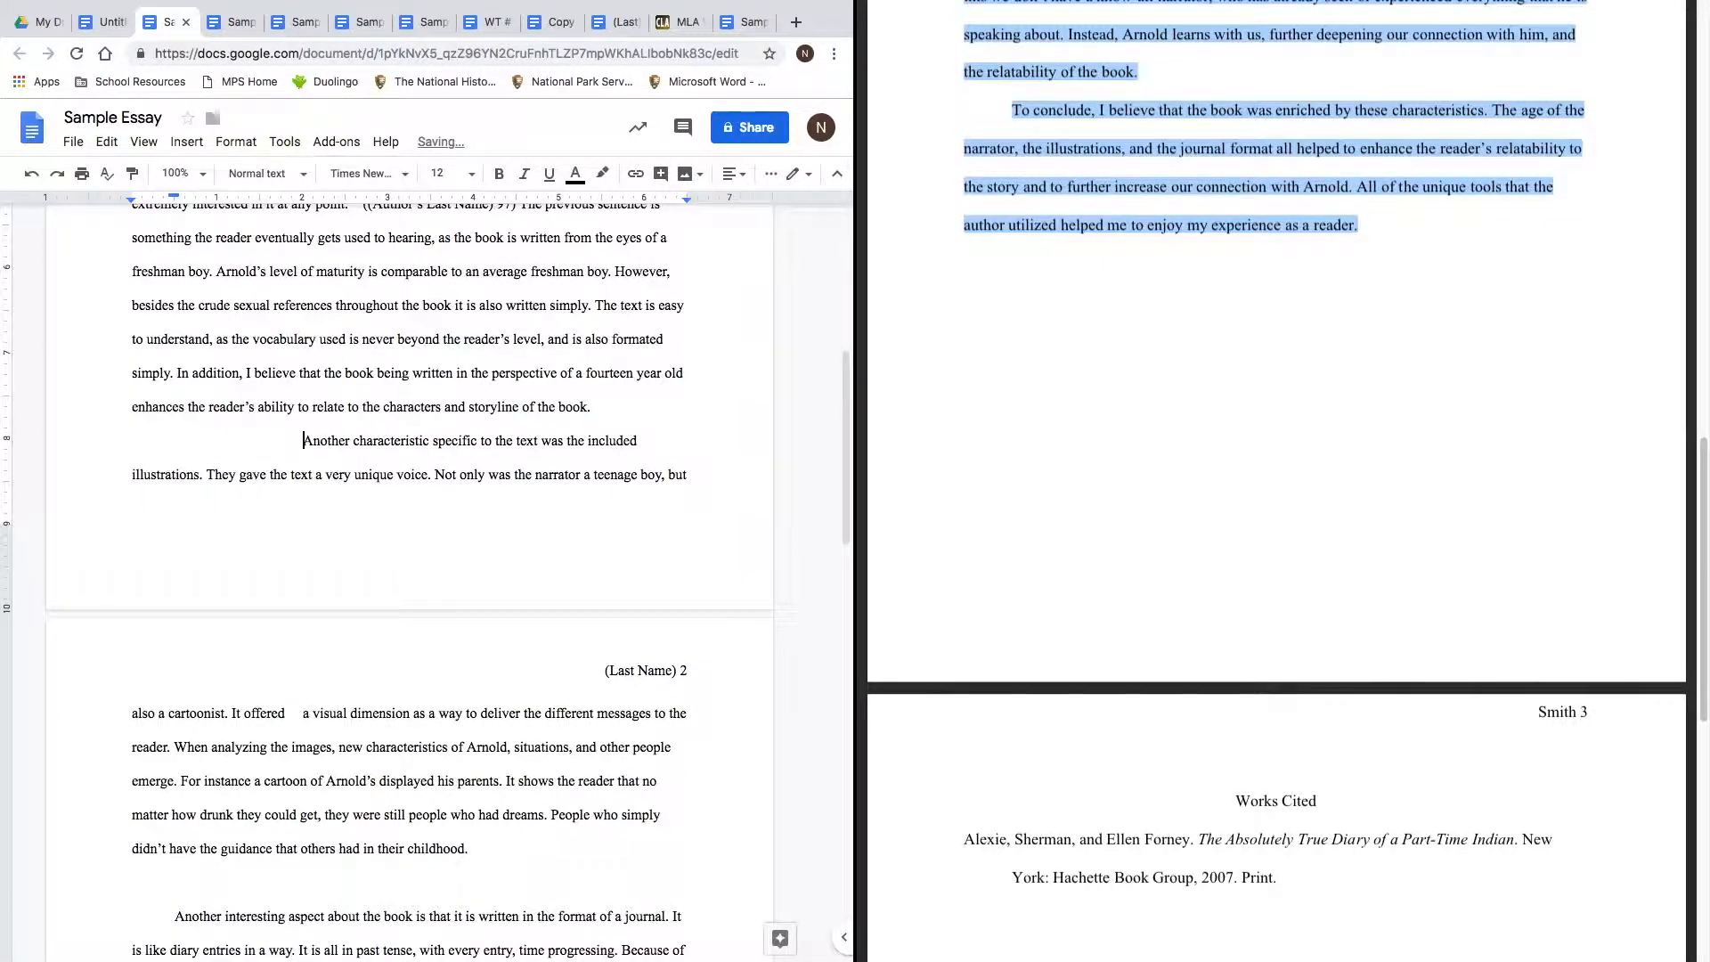
# Remove the blank line before the "Another interesting aspect" paragraph, keeping a single first-line indent.
pyautogui.scroll(-5, 410, 579)
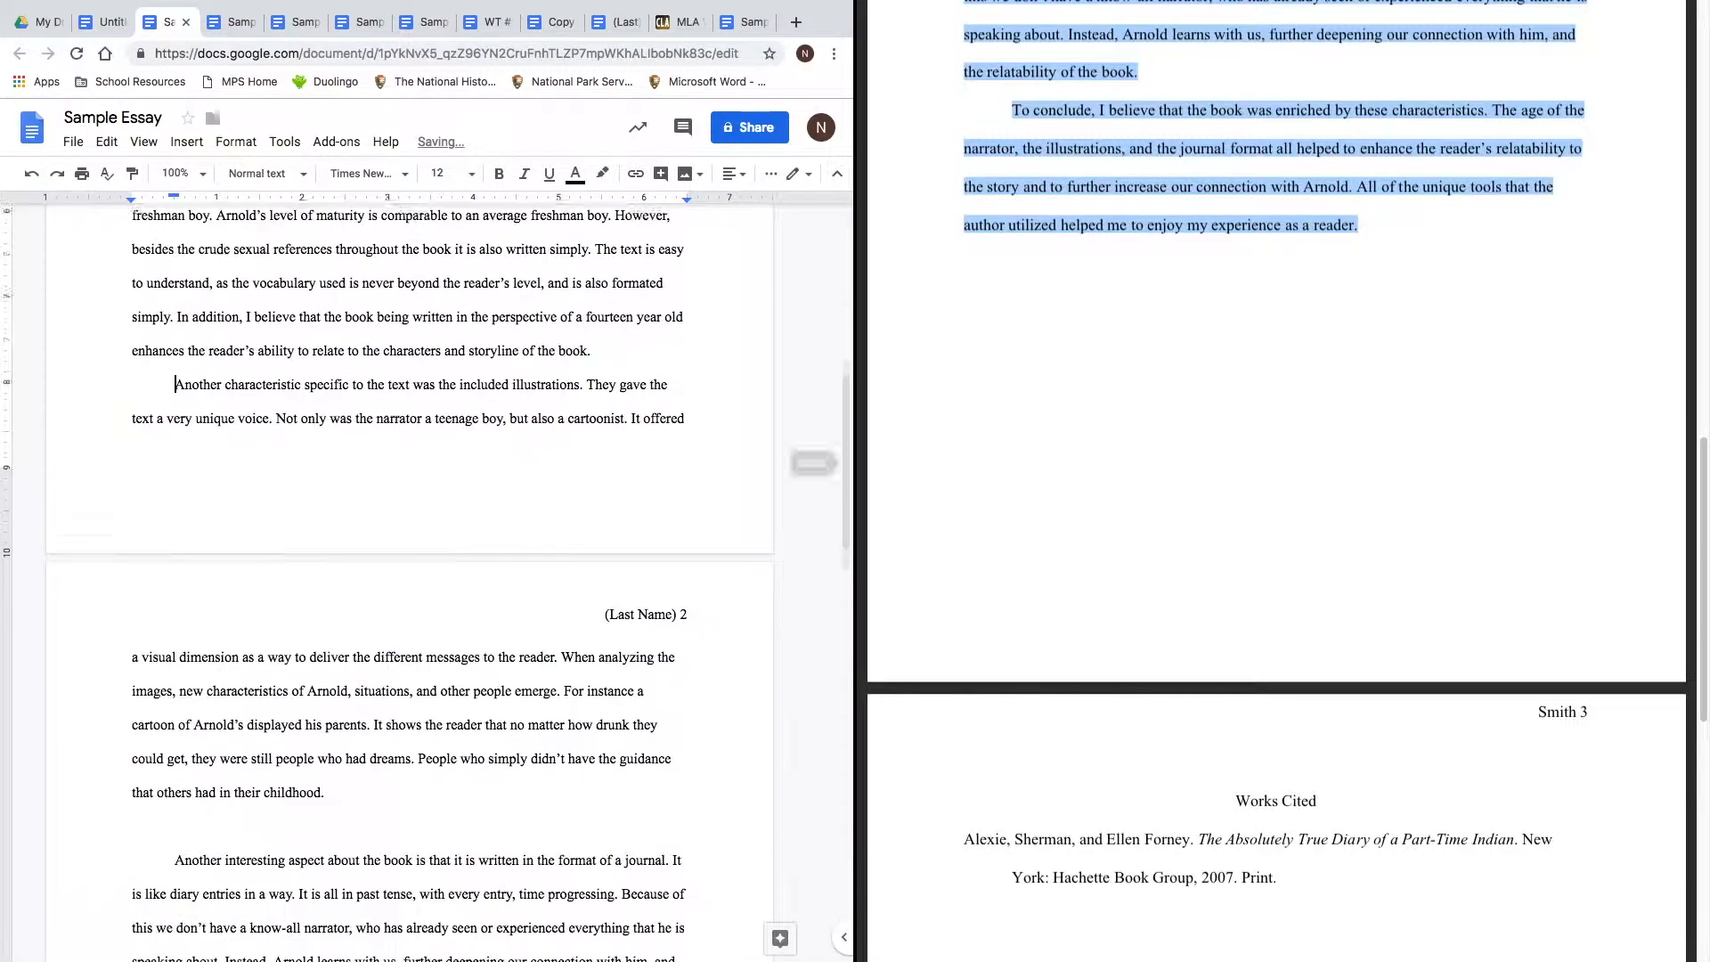
pyautogui.click(172, 707)
pyautogui.press('BackSpace')
pyautogui.press('BackSpace')
pyautogui.press('BackSpace')
pyautogui.press('BackSpace')
pyautogui.press('BackSpace')
pyautogui.press('BackSpace')
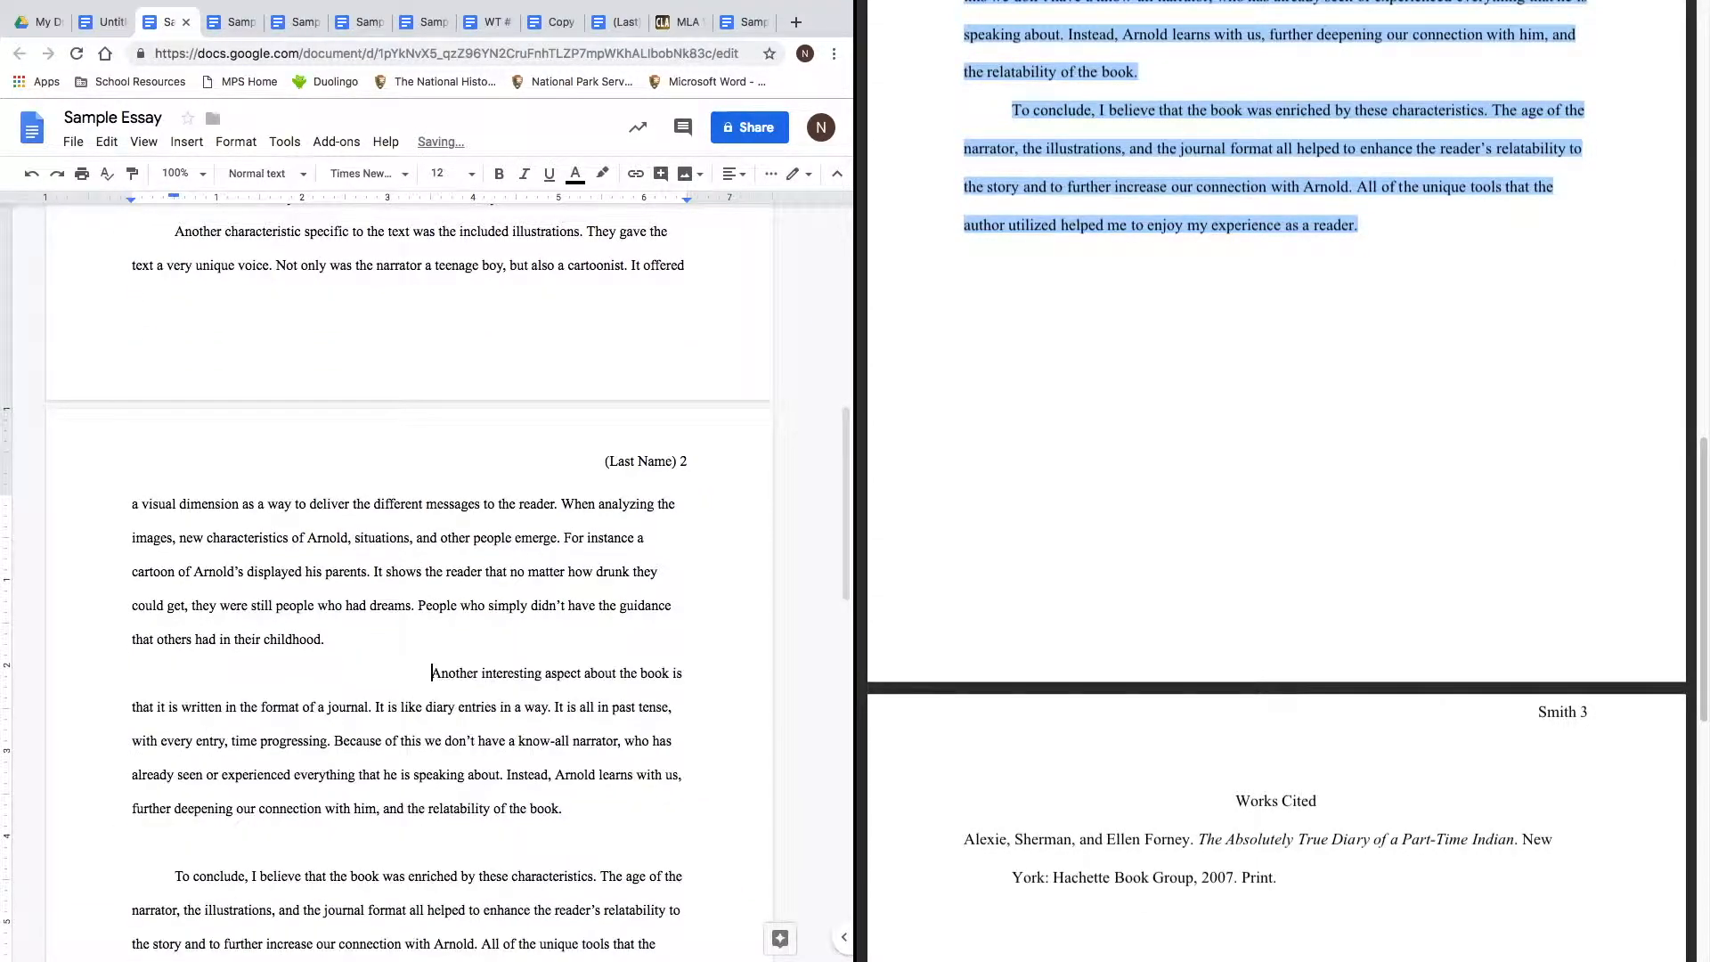
# Remove the blank line before the "To conclude" paragraph, keeping a single first-line indent.
pyautogui.scroll(-3, 172, 712)
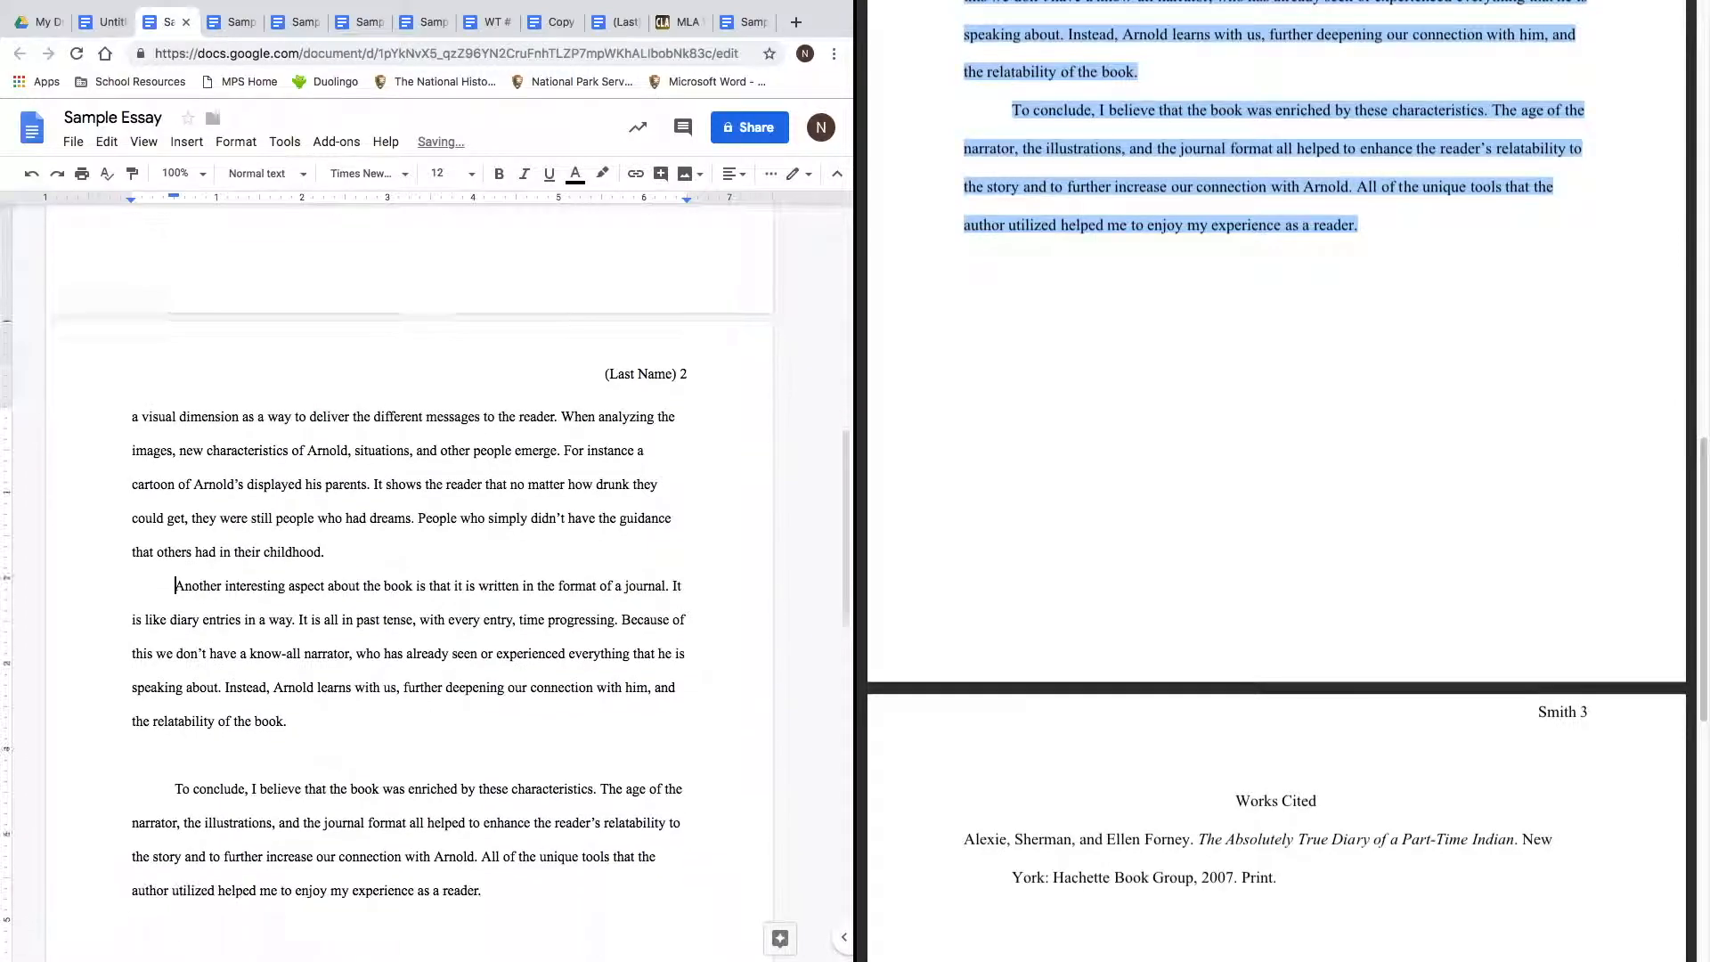
pyautogui.click(175, 737)
pyautogui.press('BackSpace')
pyautogui.press('BackSpace')
pyautogui.press('BackSpace')
pyautogui.press('BackSpace')
pyautogui.press('BackSpace')
pyautogui.press('BackSpace')
pyautogui.press('BackSpace')
pyautogui.press('BackSpace')
pyautogui.press('BackSpace')
pyautogui.press('BackSpace')
pyautogui.press('BackSpace')
pyautogui.press('BackSpace')
pyautogui.press('BackSpace')
pyautogui.press('BackSpace')
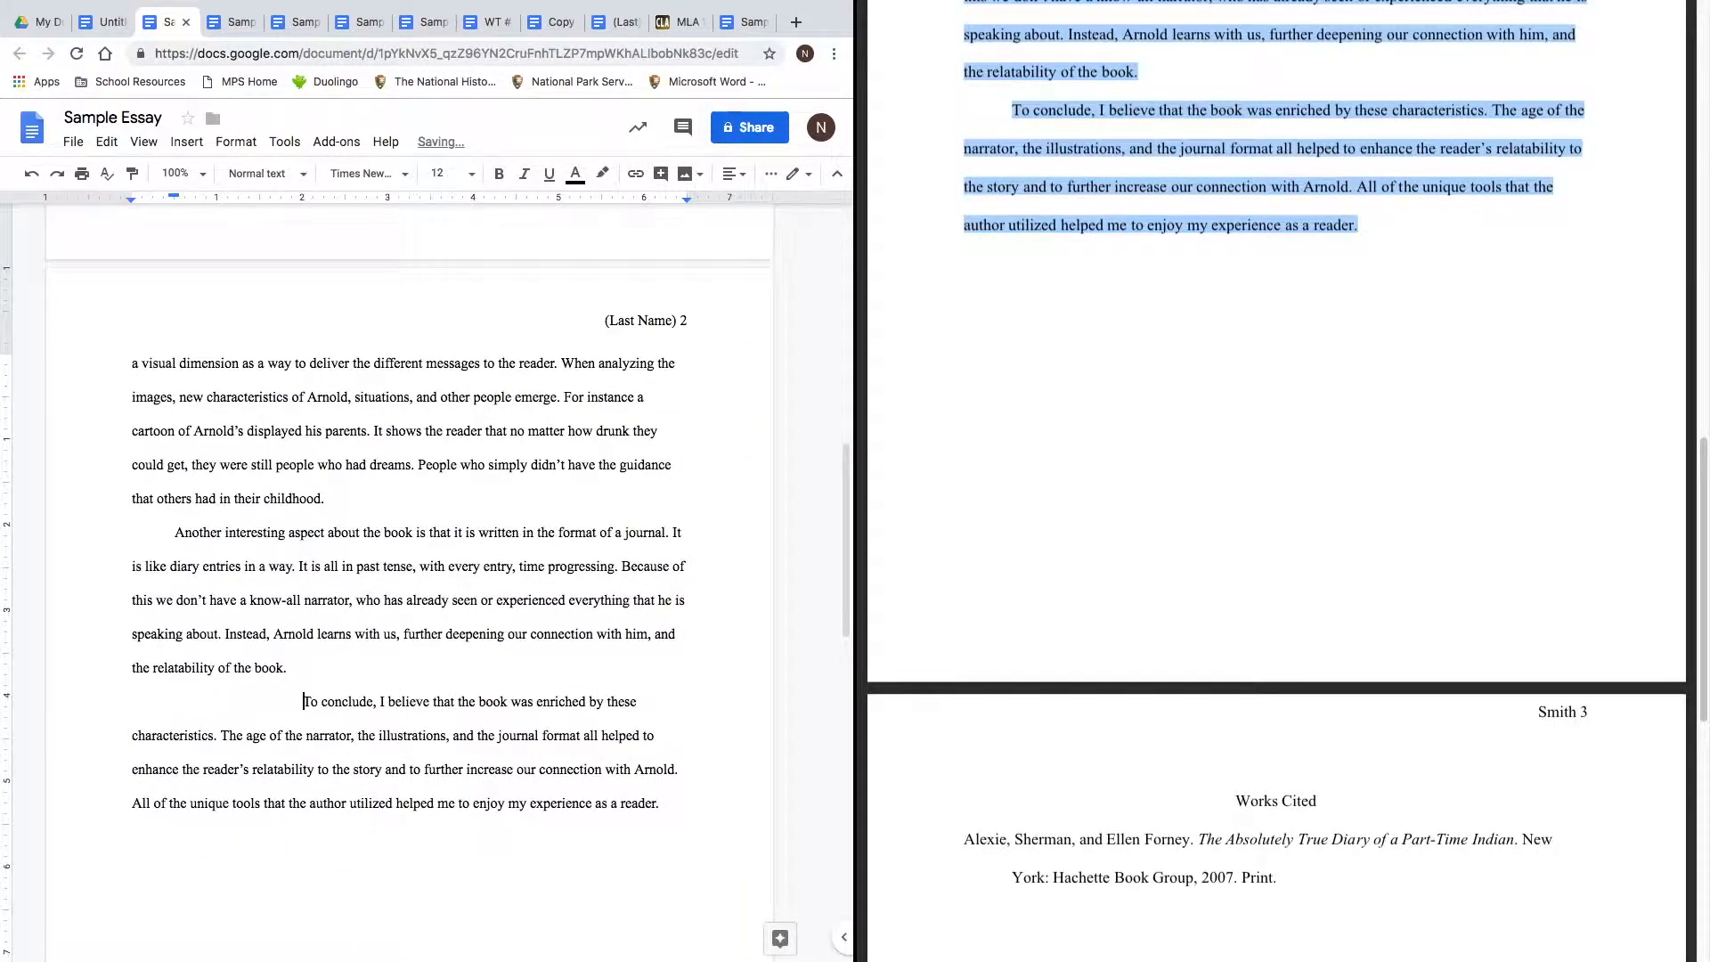
# Review the paragraph spacing and indents of the assembled essay from the title through the conclusion.
pyautogui.scroll(12, 409, 579)
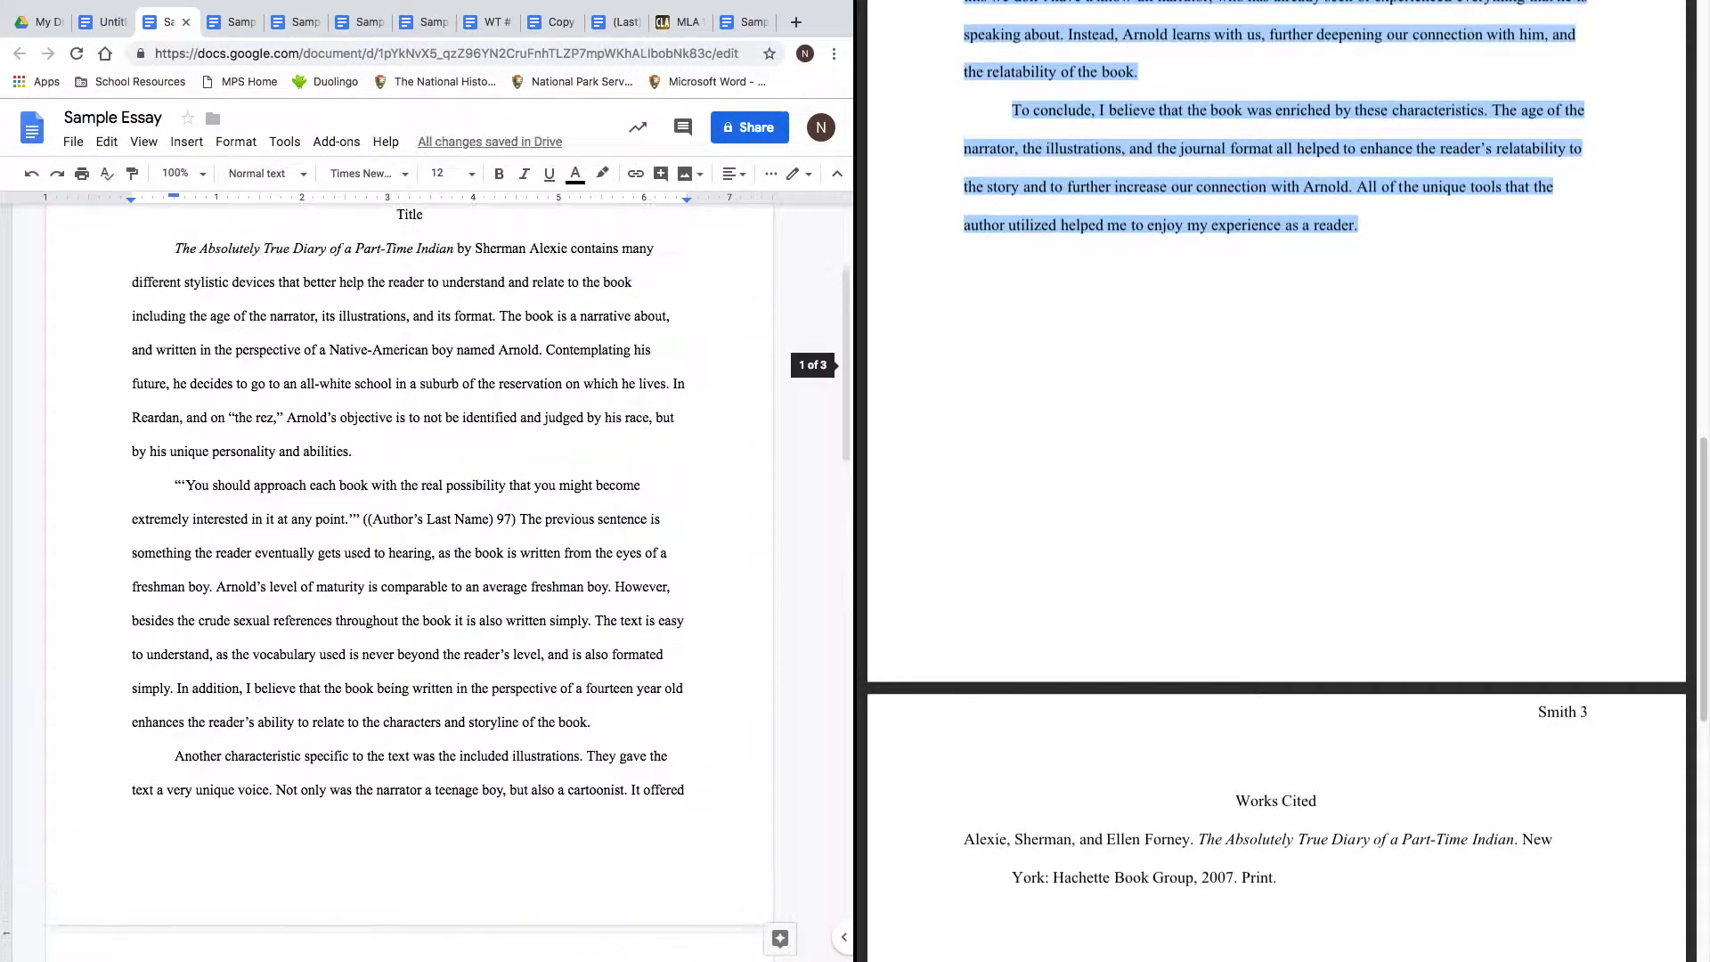
pyautogui.scroll(-8, 177, 732)
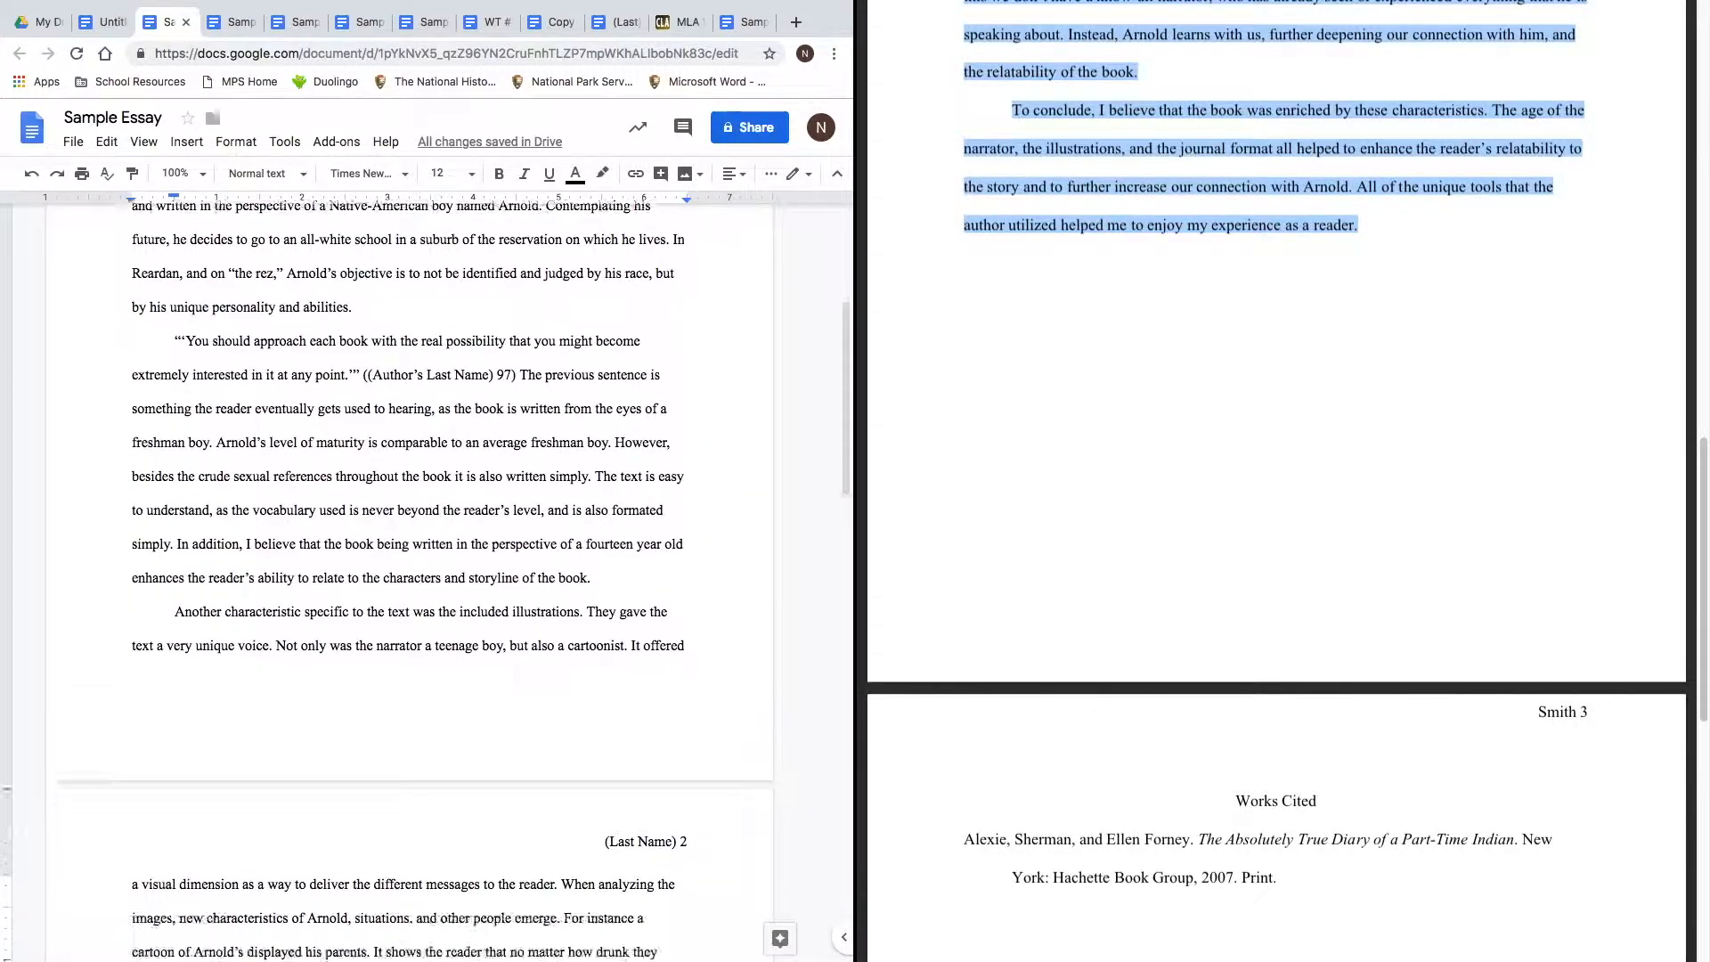
pyautogui.scroll(-2, 177, 732)
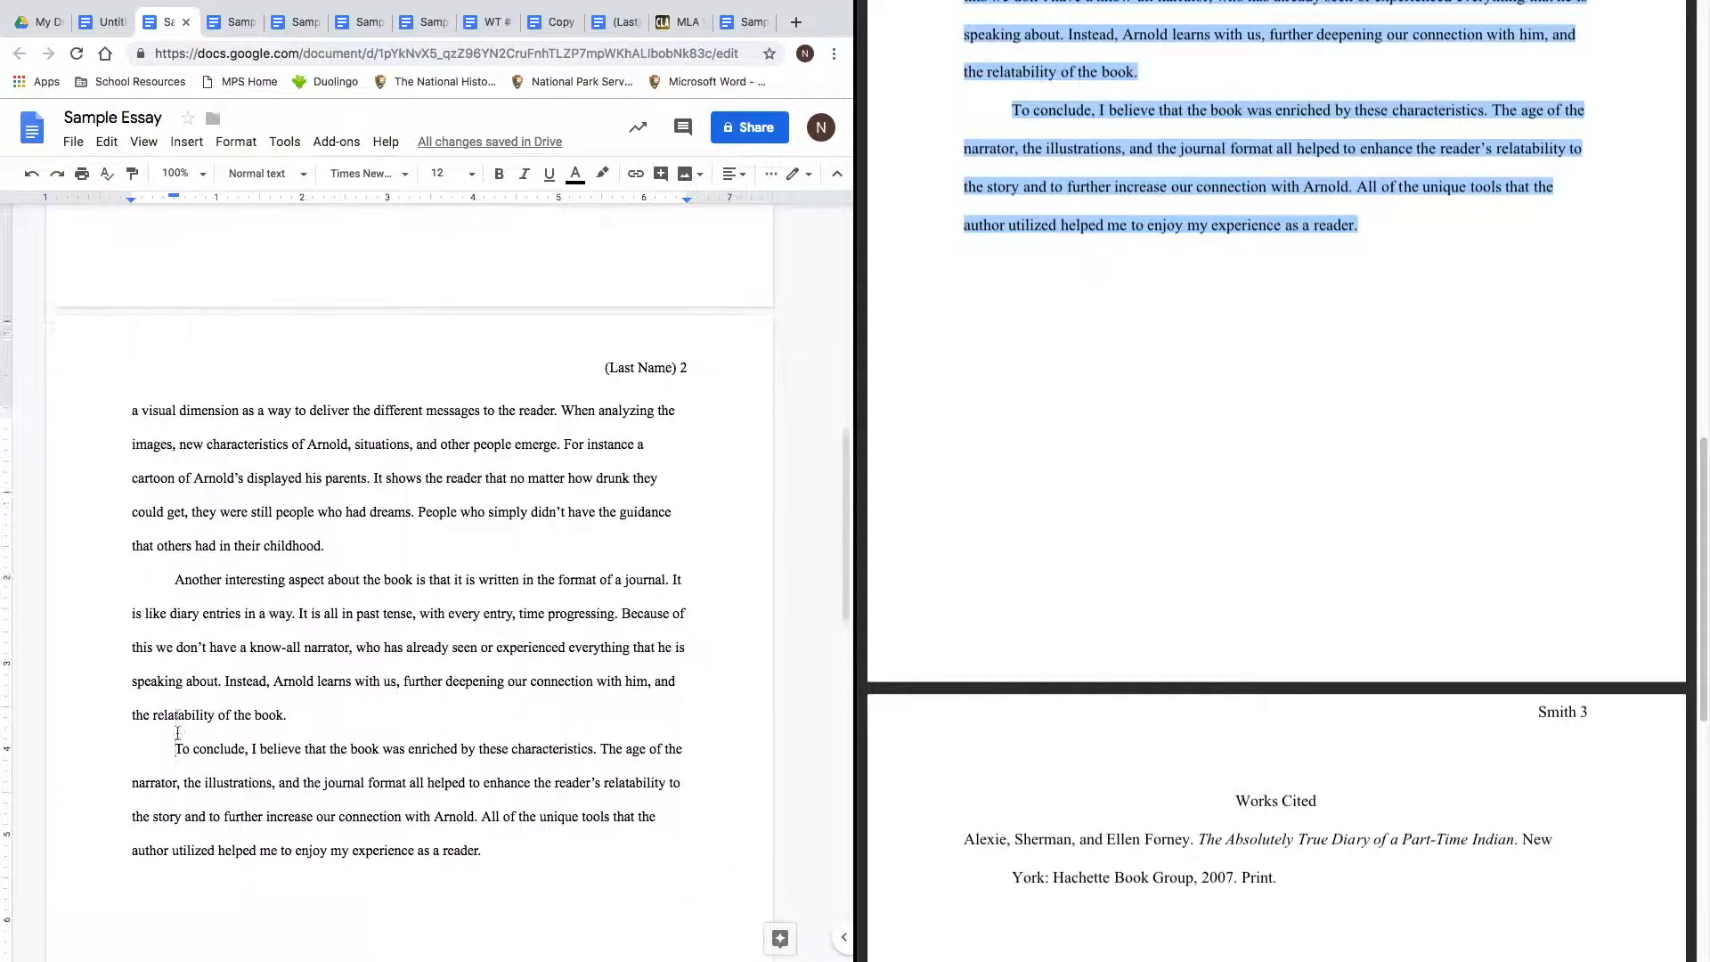
pyautogui.scroll(2, 401, 772)
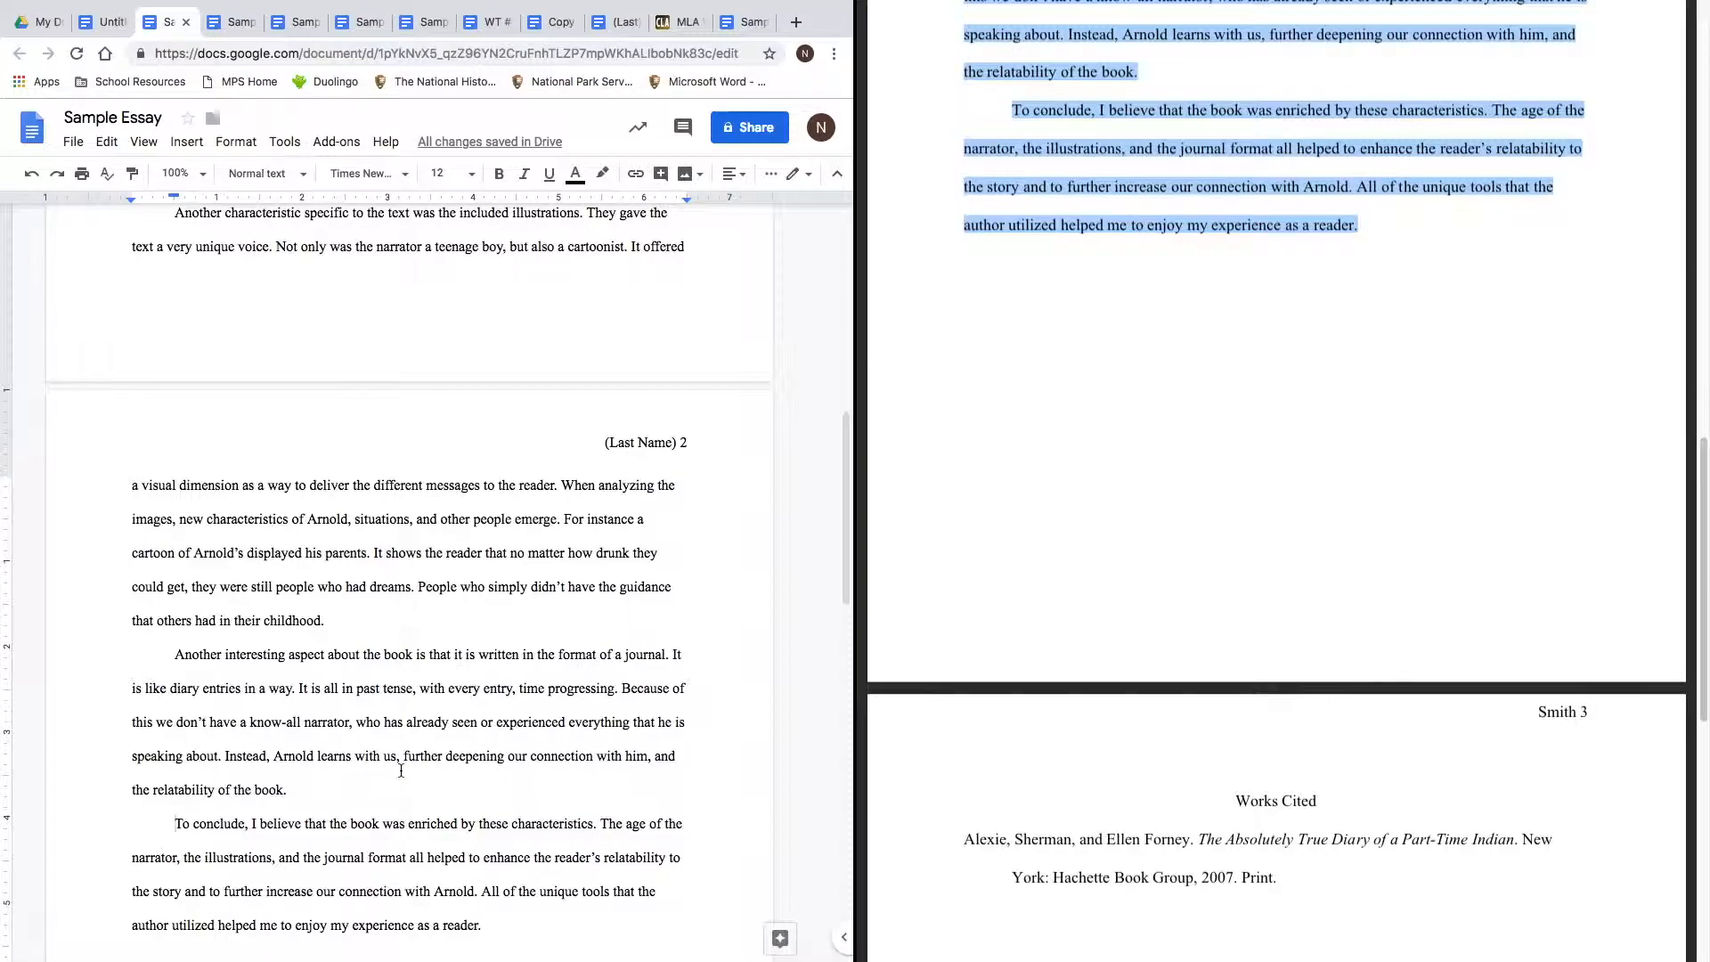
pyautogui.scroll(3, 400, 771)
pyautogui.scroll(5, 401, 771)
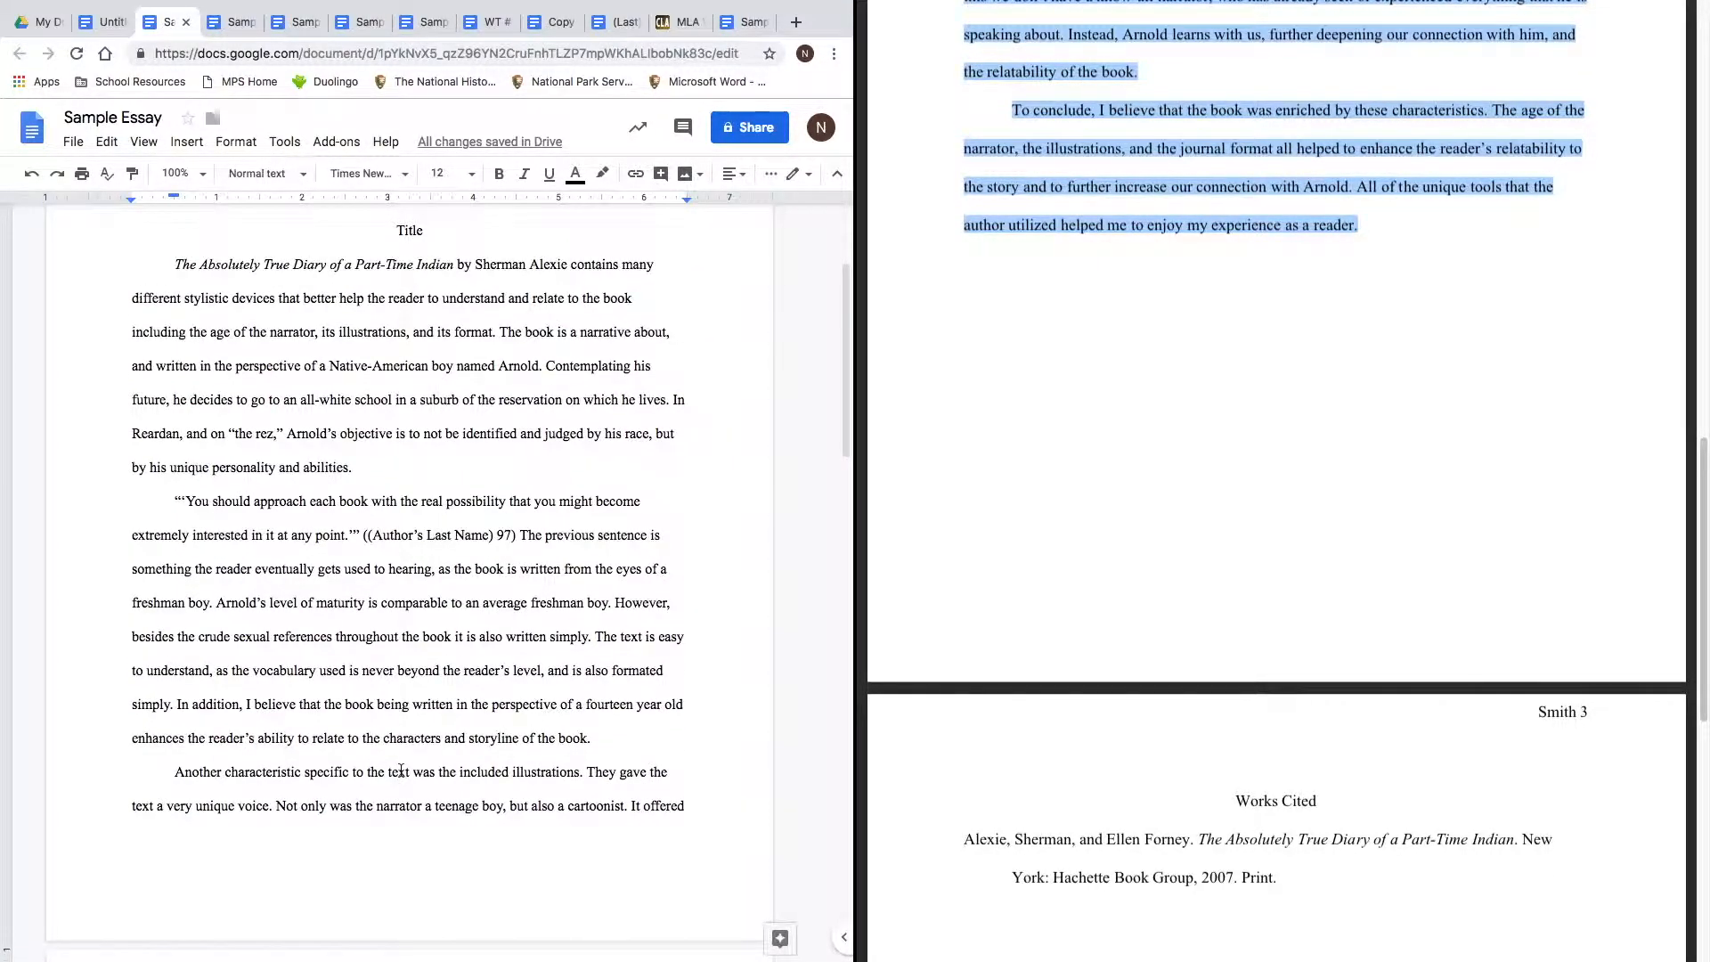
# Insert a page break on a new line after the conclusion paragraph to start a separate final page.
pyautogui.scroll(-7, 401, 771)
pyautogui.scroll(-6, 402, 755)
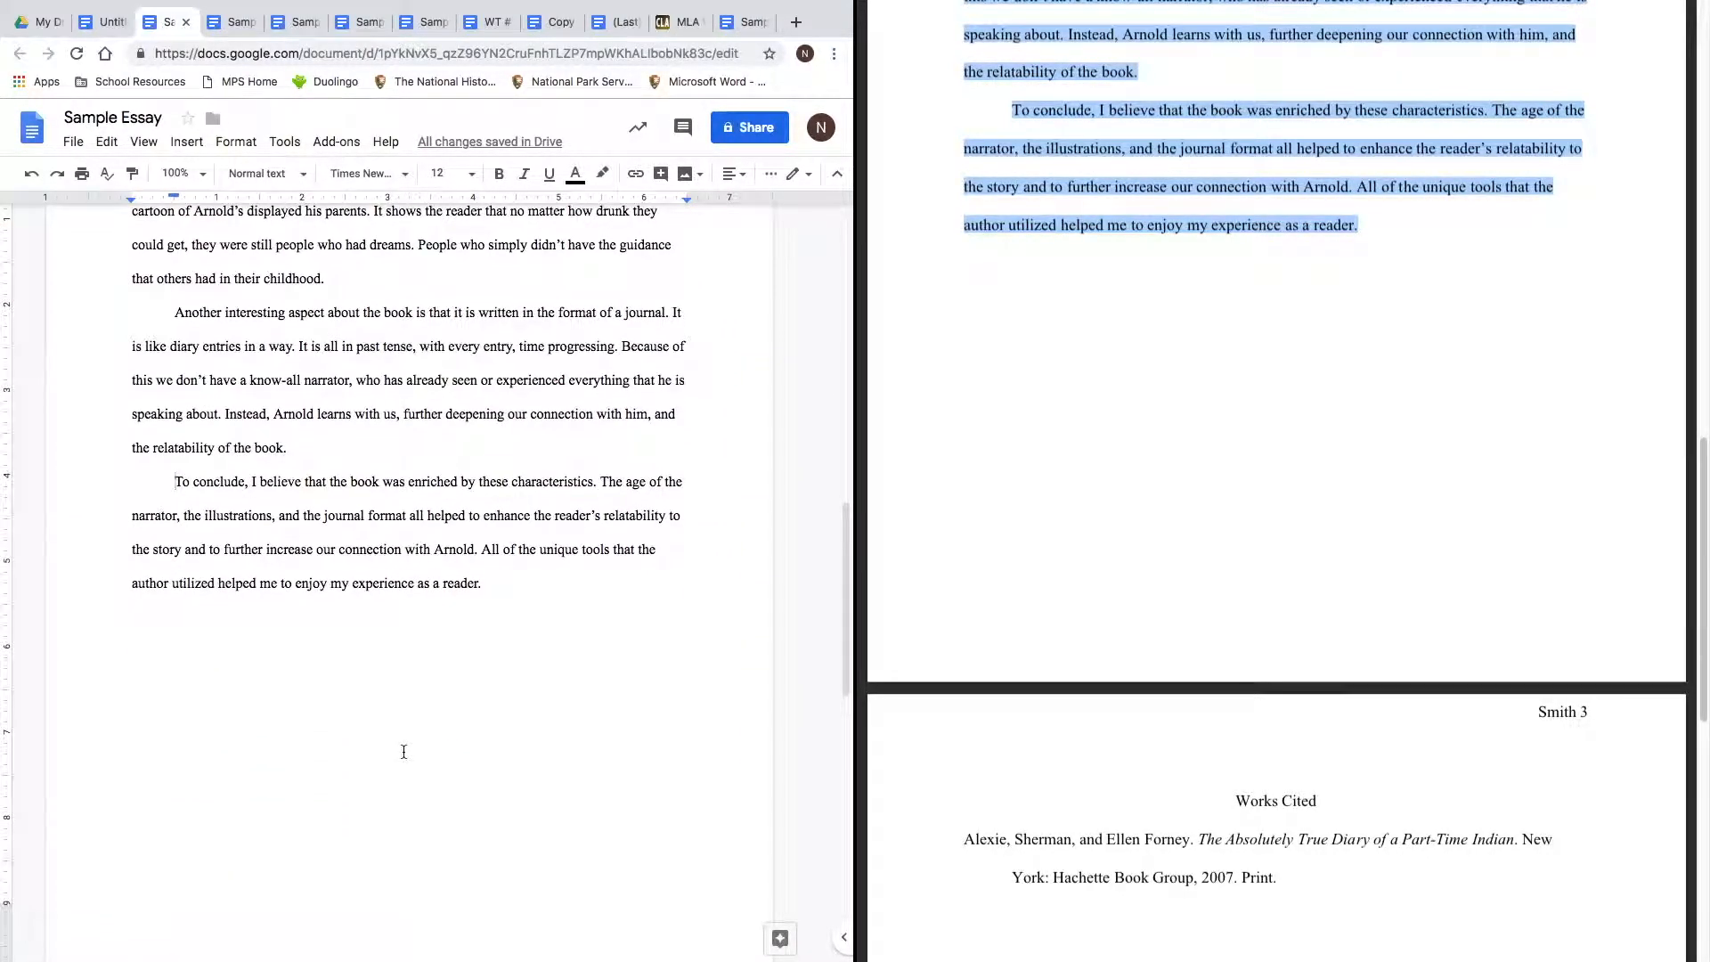
pyautogui.click(499, 592)
pyautogui.press('BackSpace')
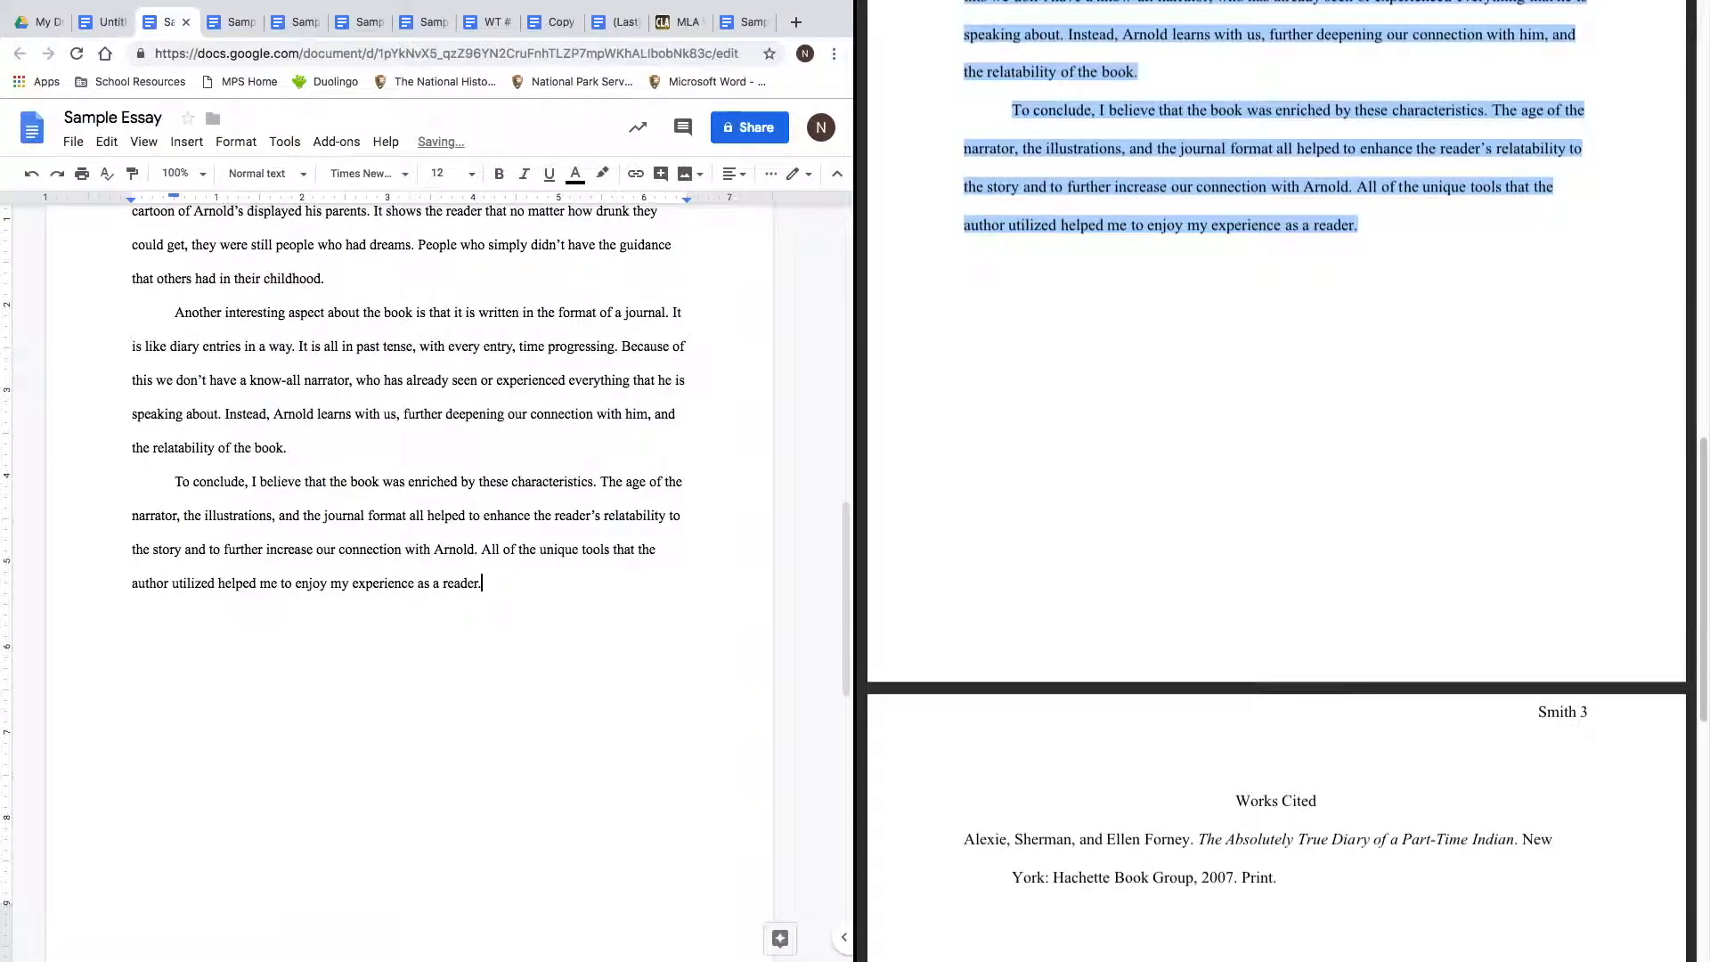
pyautogui.press('Return')
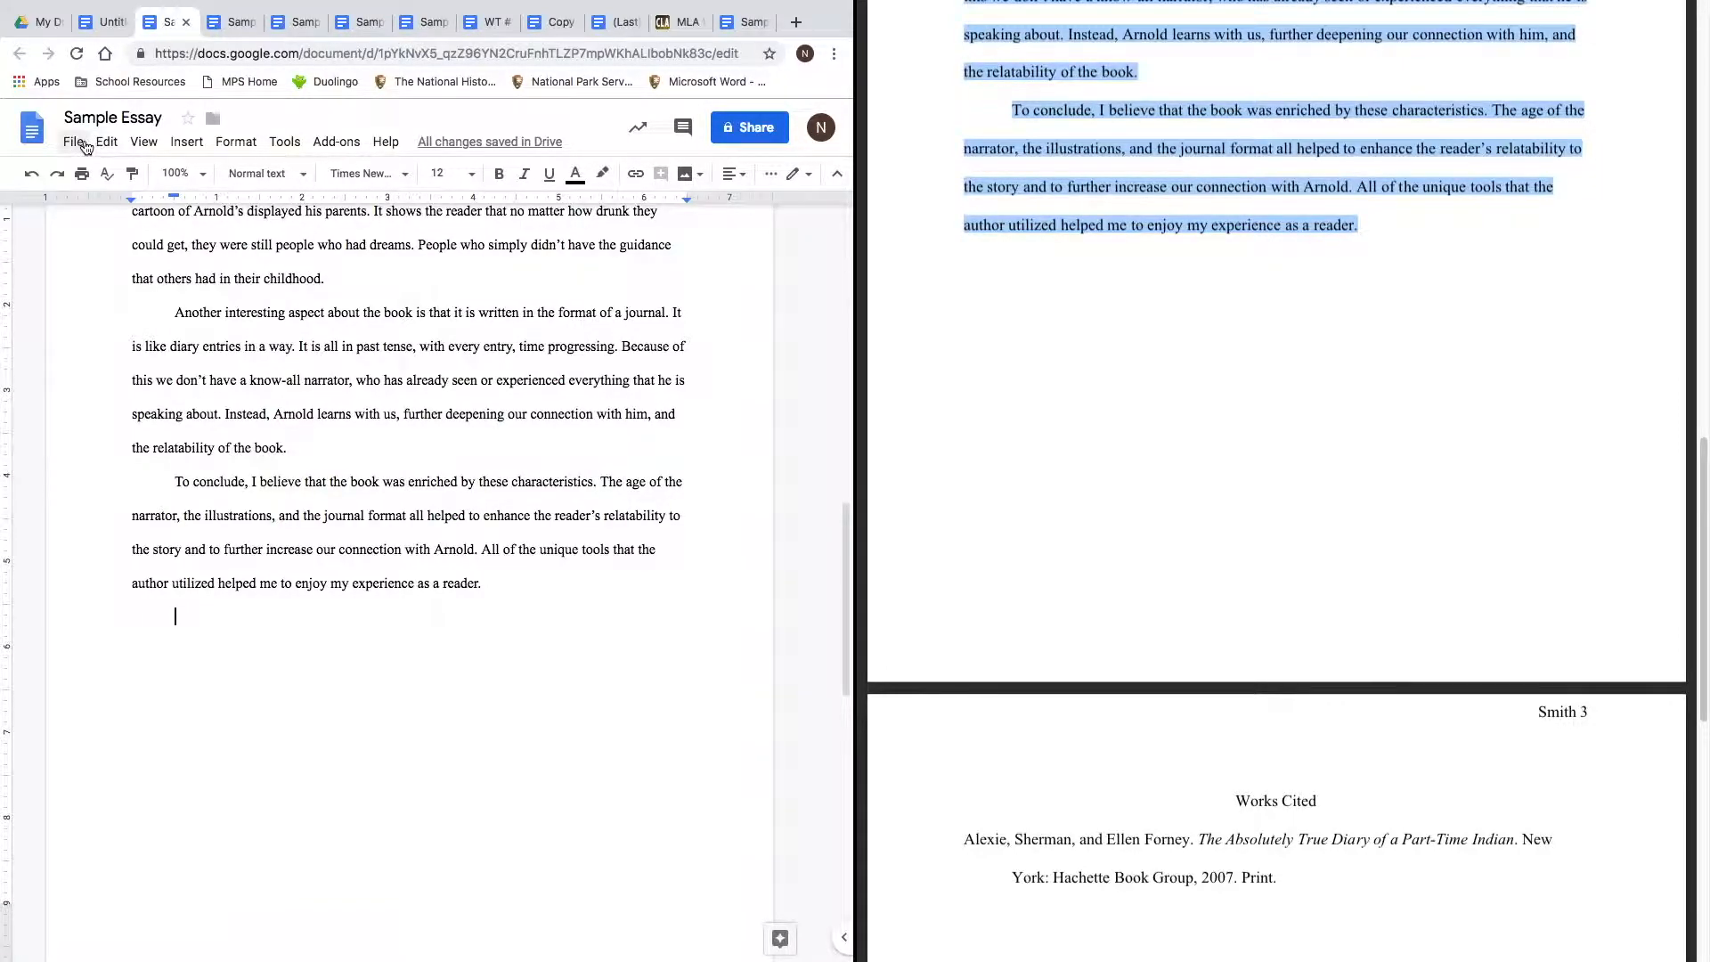
pyautogui.click(186, 141)
pyautogui.moveTo(316, 459)
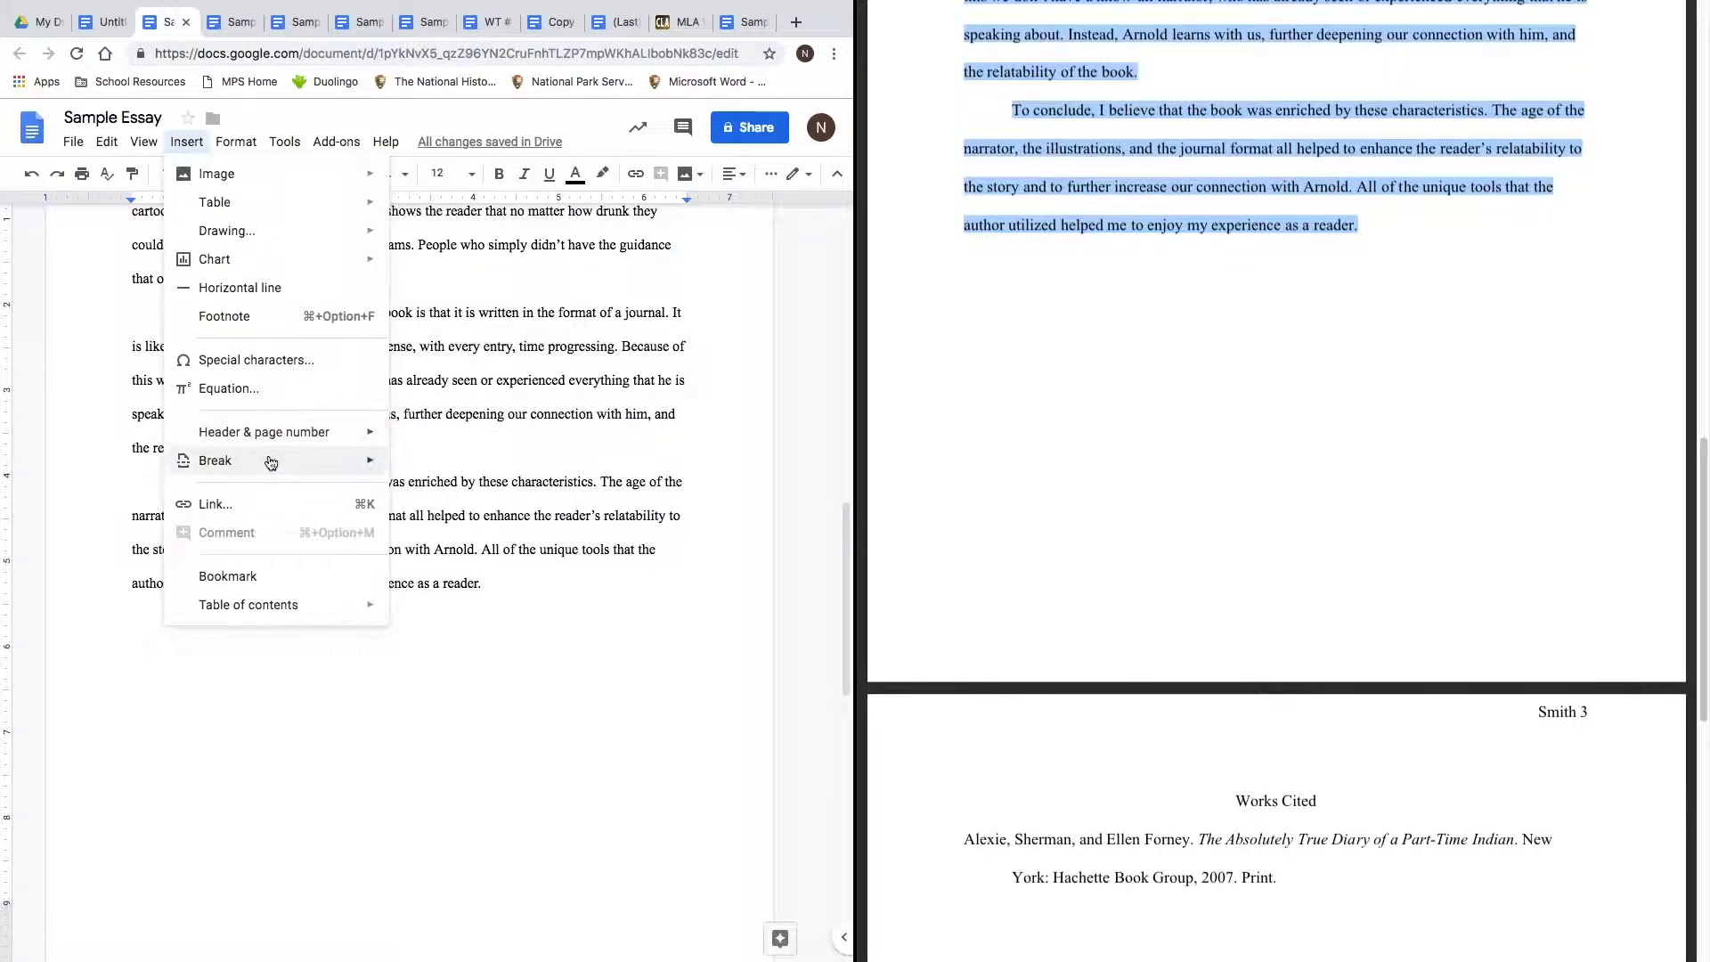
pyautogui.click(459, 472)
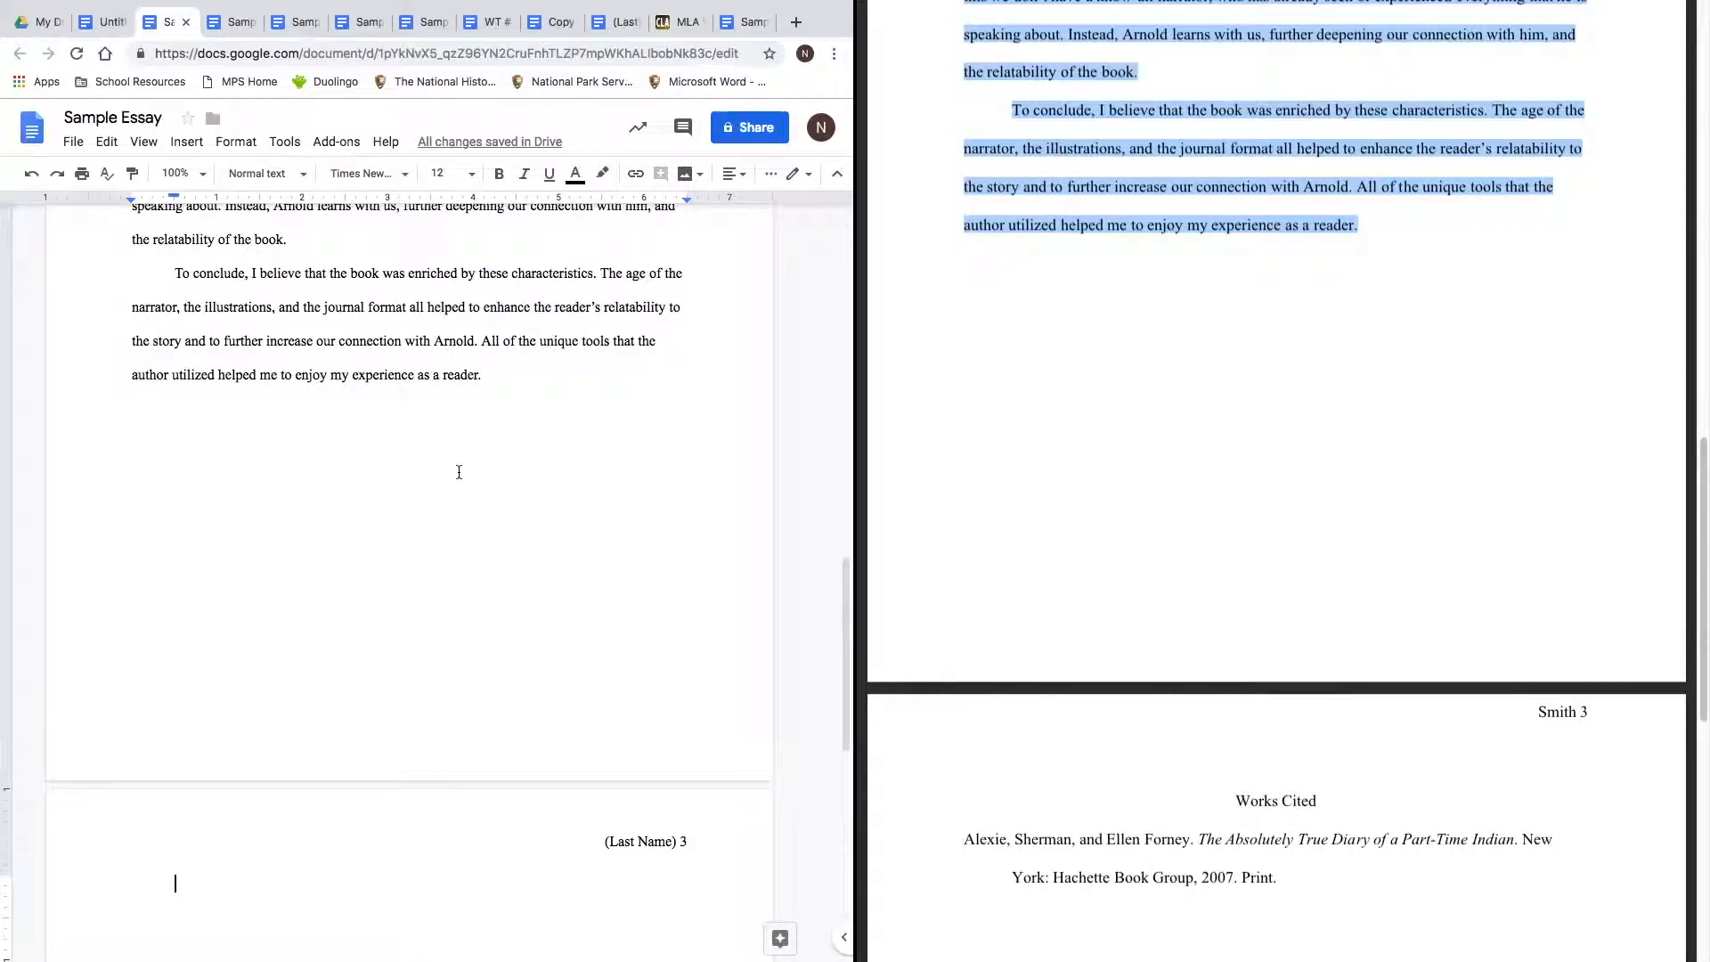
# Centre the first line of the new page and enter the heading "Works Cited".
pyautogui.click(732, 176)
pyautogui.click(711, 206)
pyautogui.scroll(-3, 443, 671)
pyautogui.scroll(1, 444, 672)
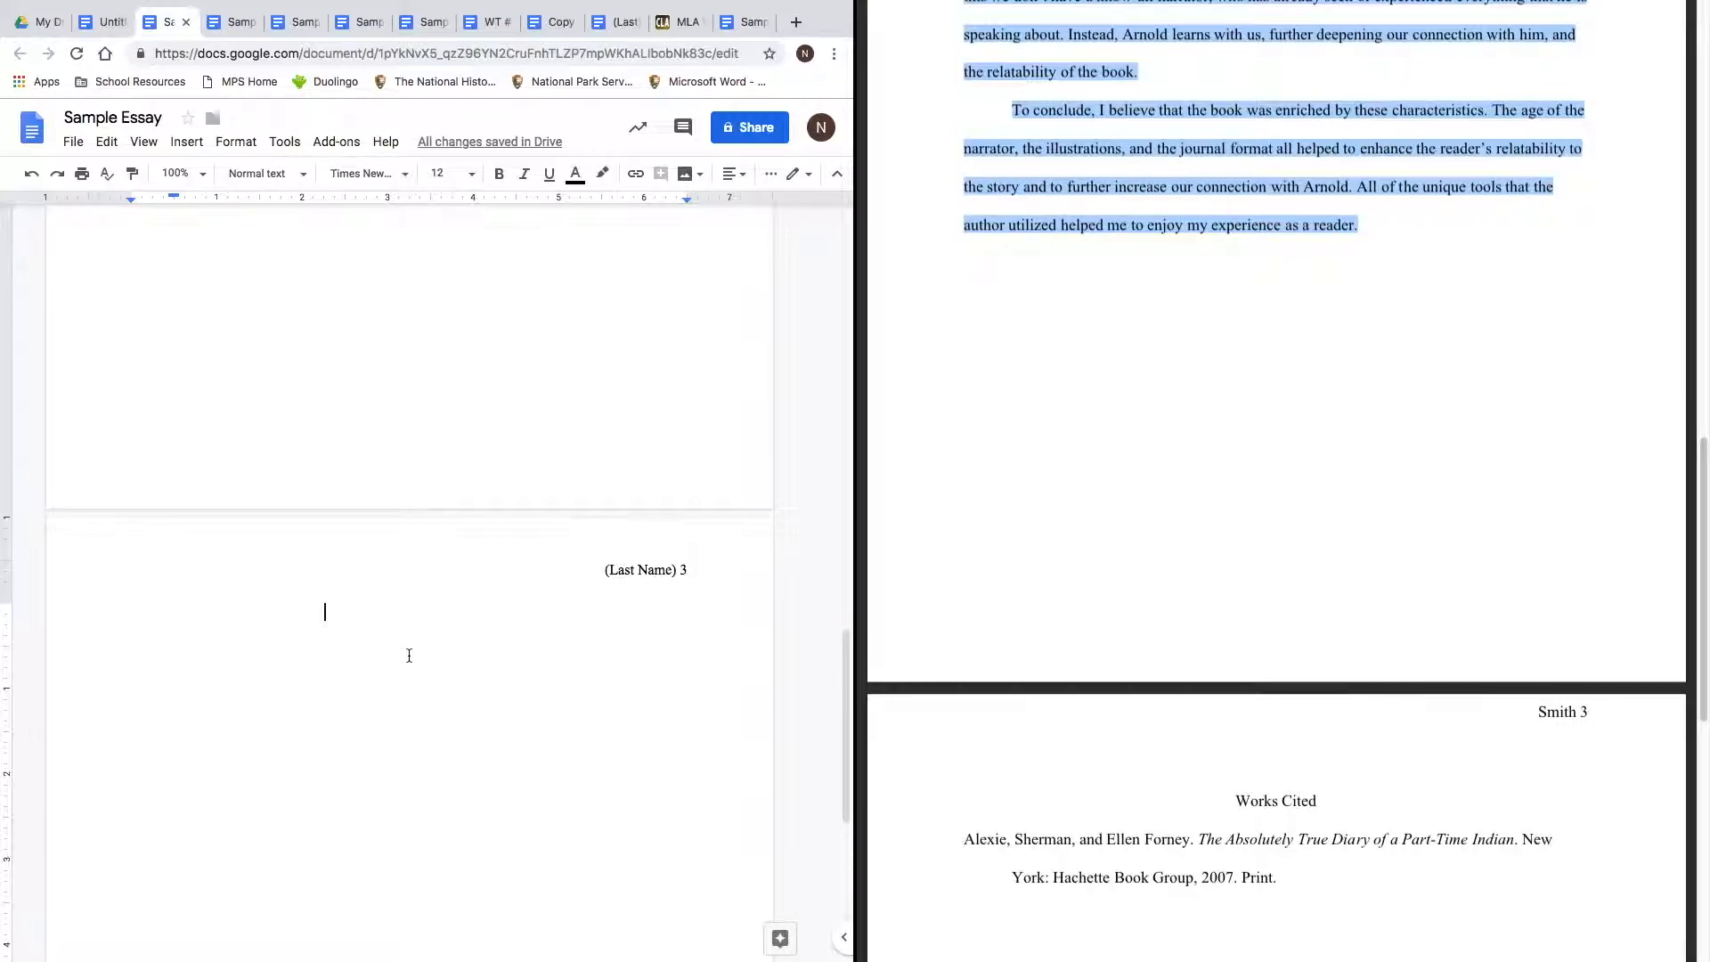
pyautogui.write('Works C')
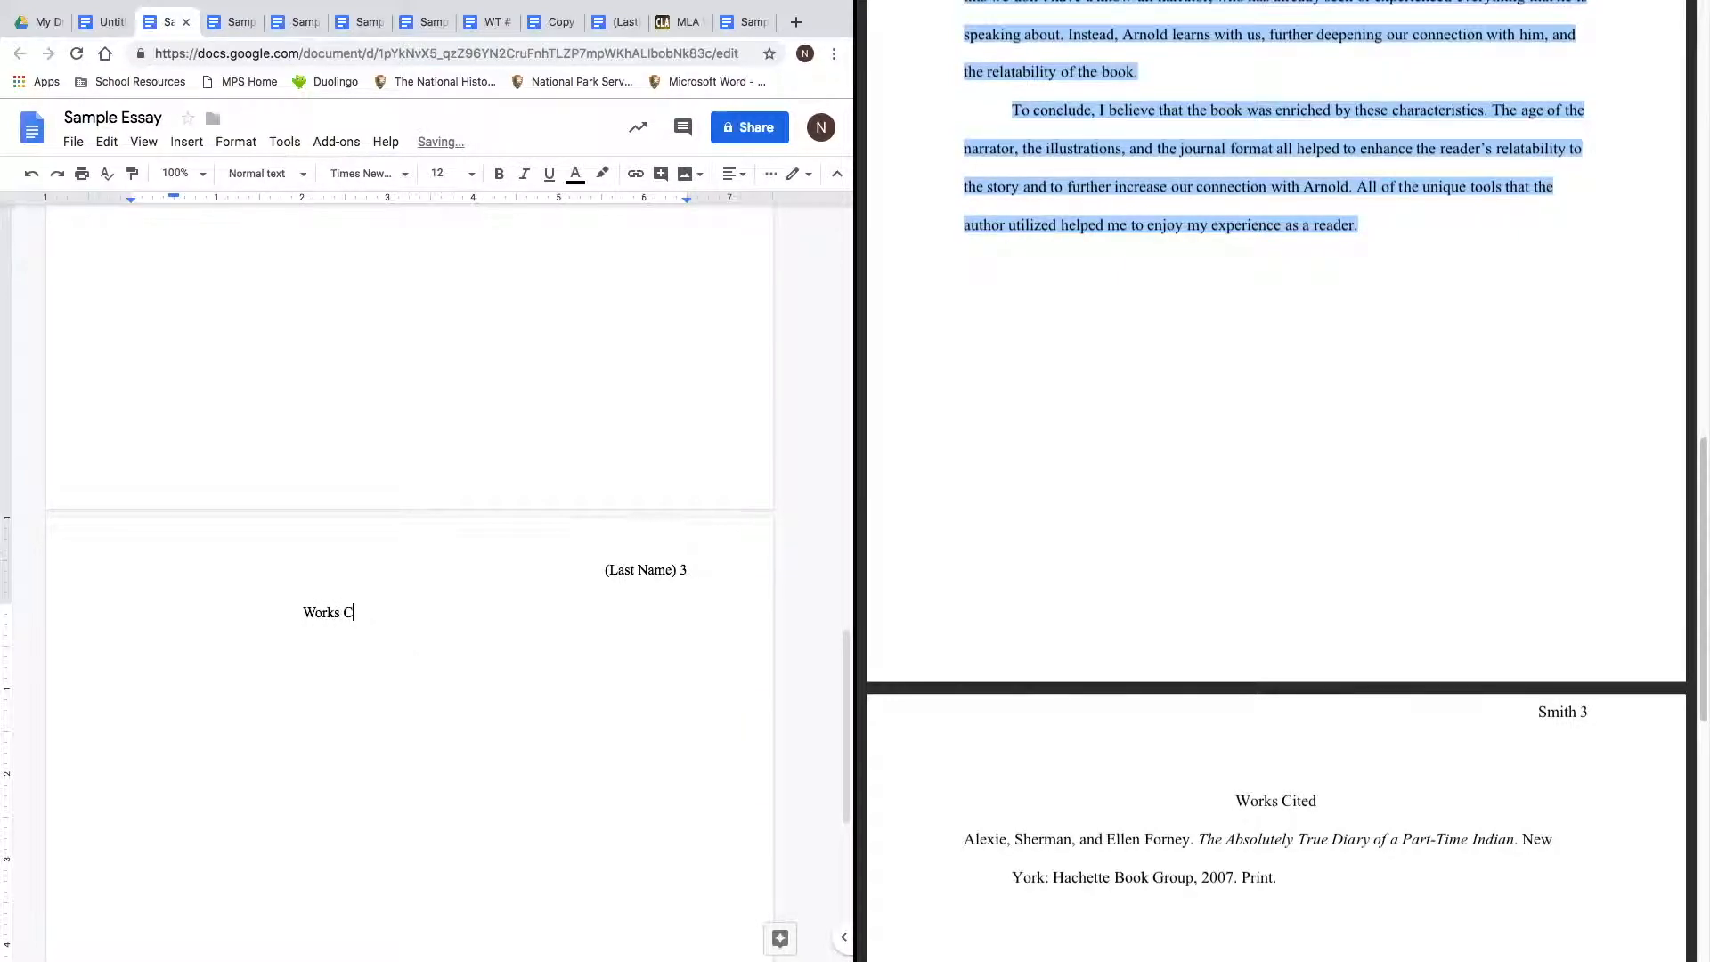
pyautogui.write('ited')
# Delete the stray blank space after the "Works Cited" heading so the title sits centred.
pyautogui.press('BackSpace')
pyautogui.press('BackSpace')
pyautogui.press('BackSpace')
pyautogui.press('BackSpace')
pyautogui.press('BackSpace')
pyautogui.press('BackSpace')
pyautogui.press('BackSpace')
pyautogui.press('BackSpace')
pyautogui.press('BackSpace')
pyautogui.press('BackSpace')
pyautogui.press('BackSpace')
pyautogui.press('BackSpace')
pyautogui.press('BackSpace')
pyautogui.press('BackSpace')
pyautogui.press('BackSpace')
pyautogui.press('BackSpace')
pyautogui.press('BackSpace')
pyautogui.press('BackSpace')
pyautogui.press('BackSpace')
pyautogui.press('BackSpace')
pyautogui.press('BackSpace')
pyautogui.press('BackSpace')
pyautogui.doubleClick(512, 680)
pyautogui.click(439, 643)
pyautogui.moveTo(431, 834); pyautogui.dragTo(409, 659)
pyautogui.click(409, 656)
pyautogui.moveTo(427, 813); pyautogui.dragTo(404, 680)
pyautogui.click(393, 658)
pyautogui.doubleClick(370, 666)
pyautogui.click(370, 666)
pyautogui.press('BackSpace')
pyautogui.press('BackSpace')
pyautogui.press('BackSpace')
pyautogui.press('BackSpace')
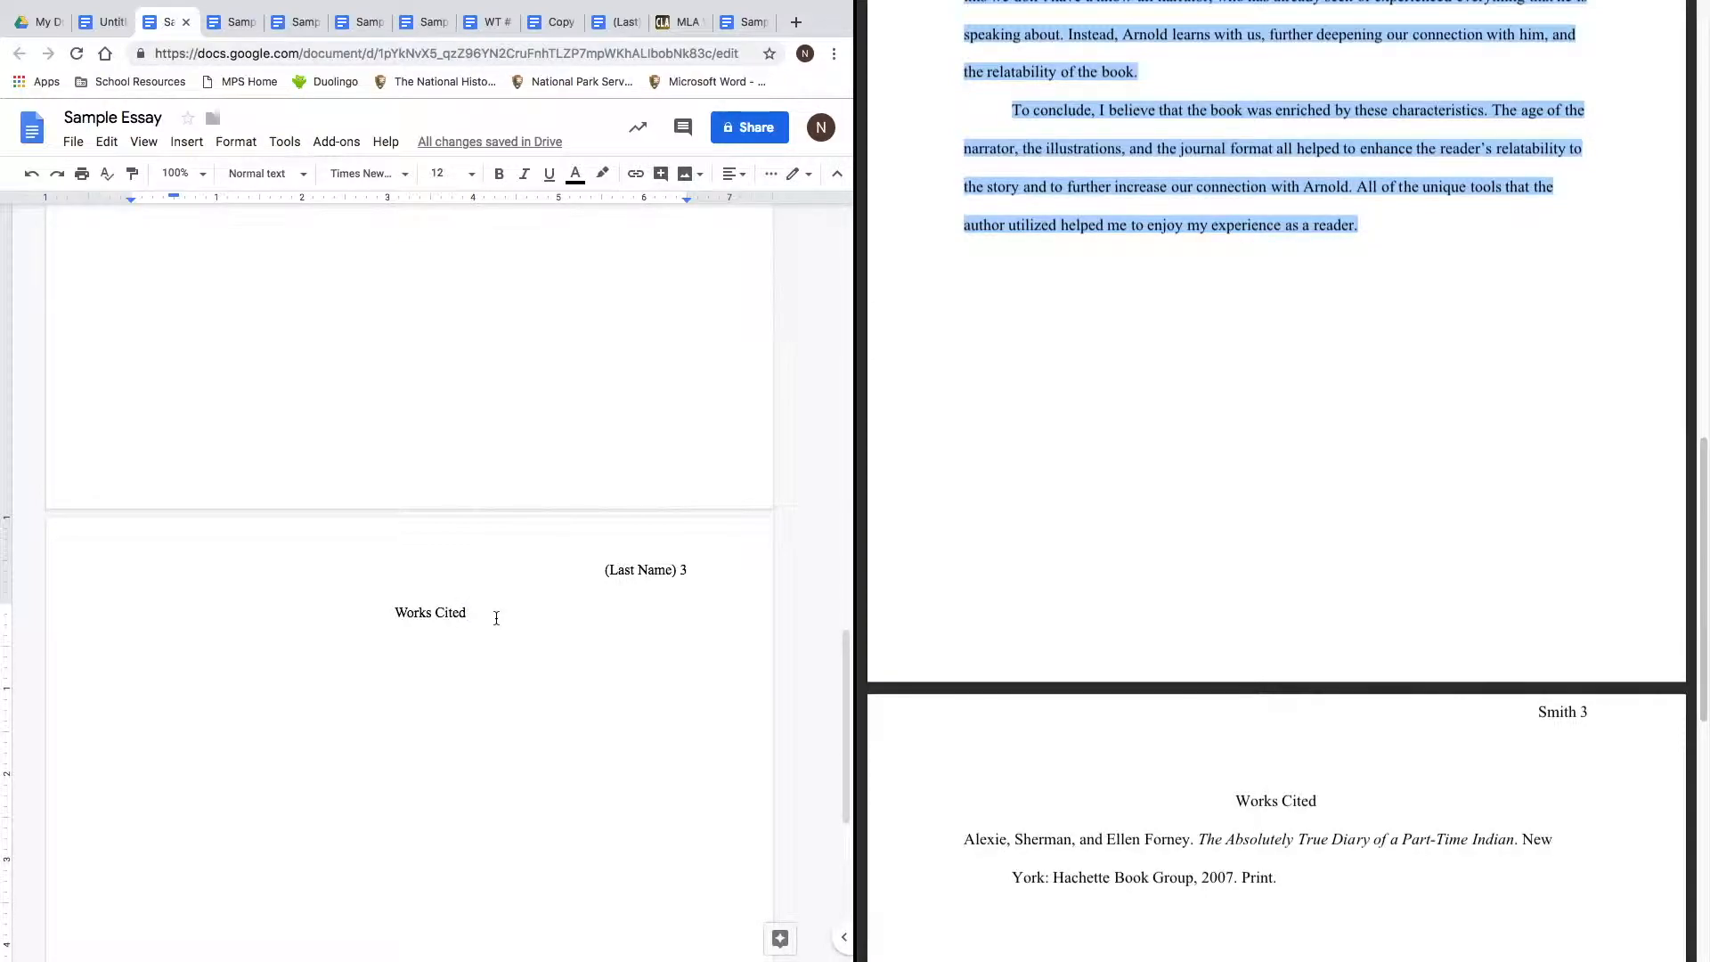
# Copy the citation for The Absolutely True Diary of a Part-Time Indian from the sample essay and paste it below the heading.
pyautogui.press('Return')
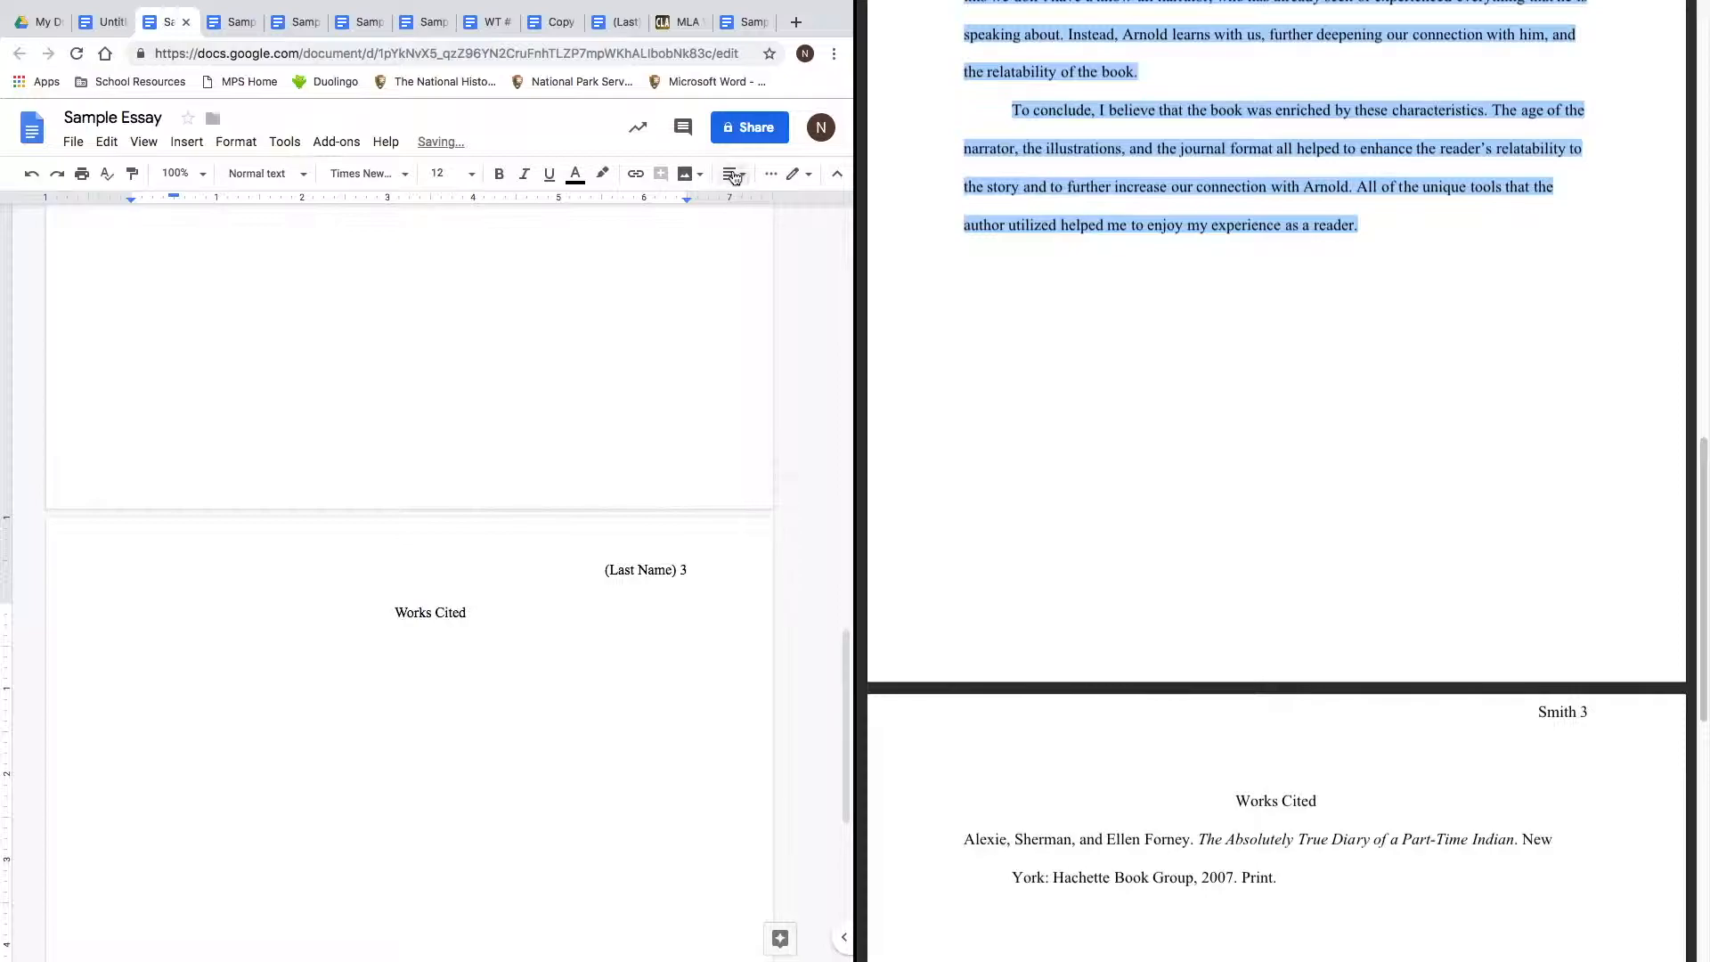
pyautogui.click(1272, 894)
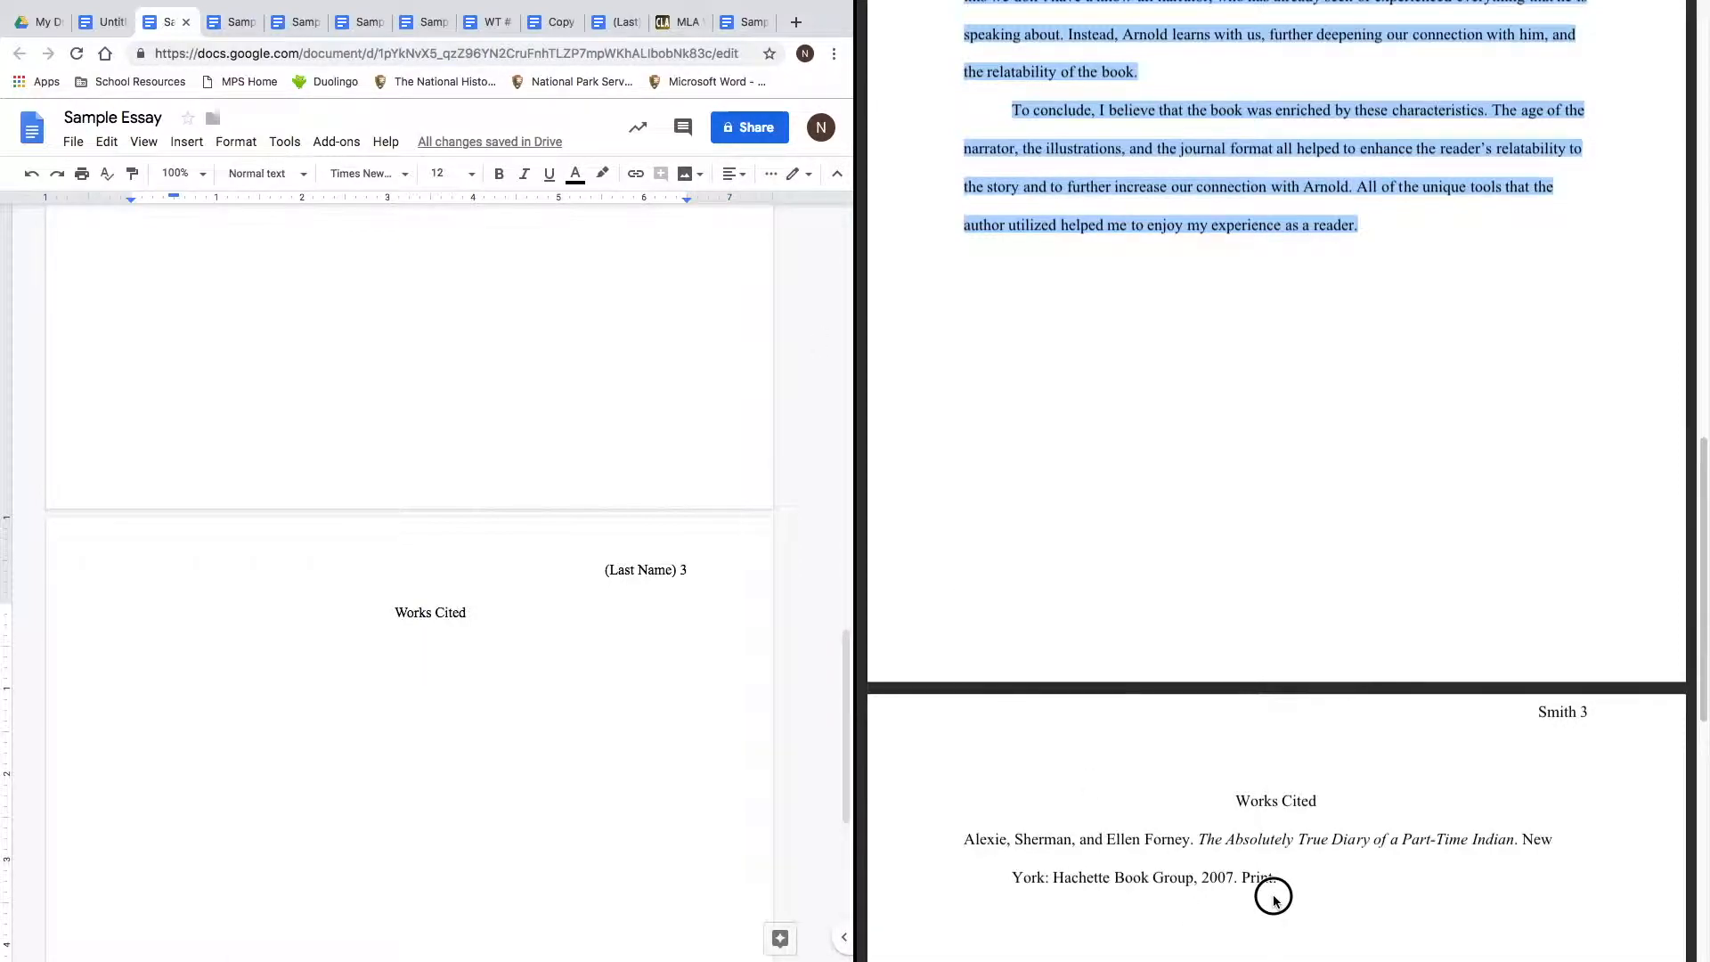
pyautogui.moveTo(1277, 886); pyautogui.dragTo(962, 842)
pyautogui.press('super+c')
pyautogui.click(248, 668)
pyautogui.press('super+v')
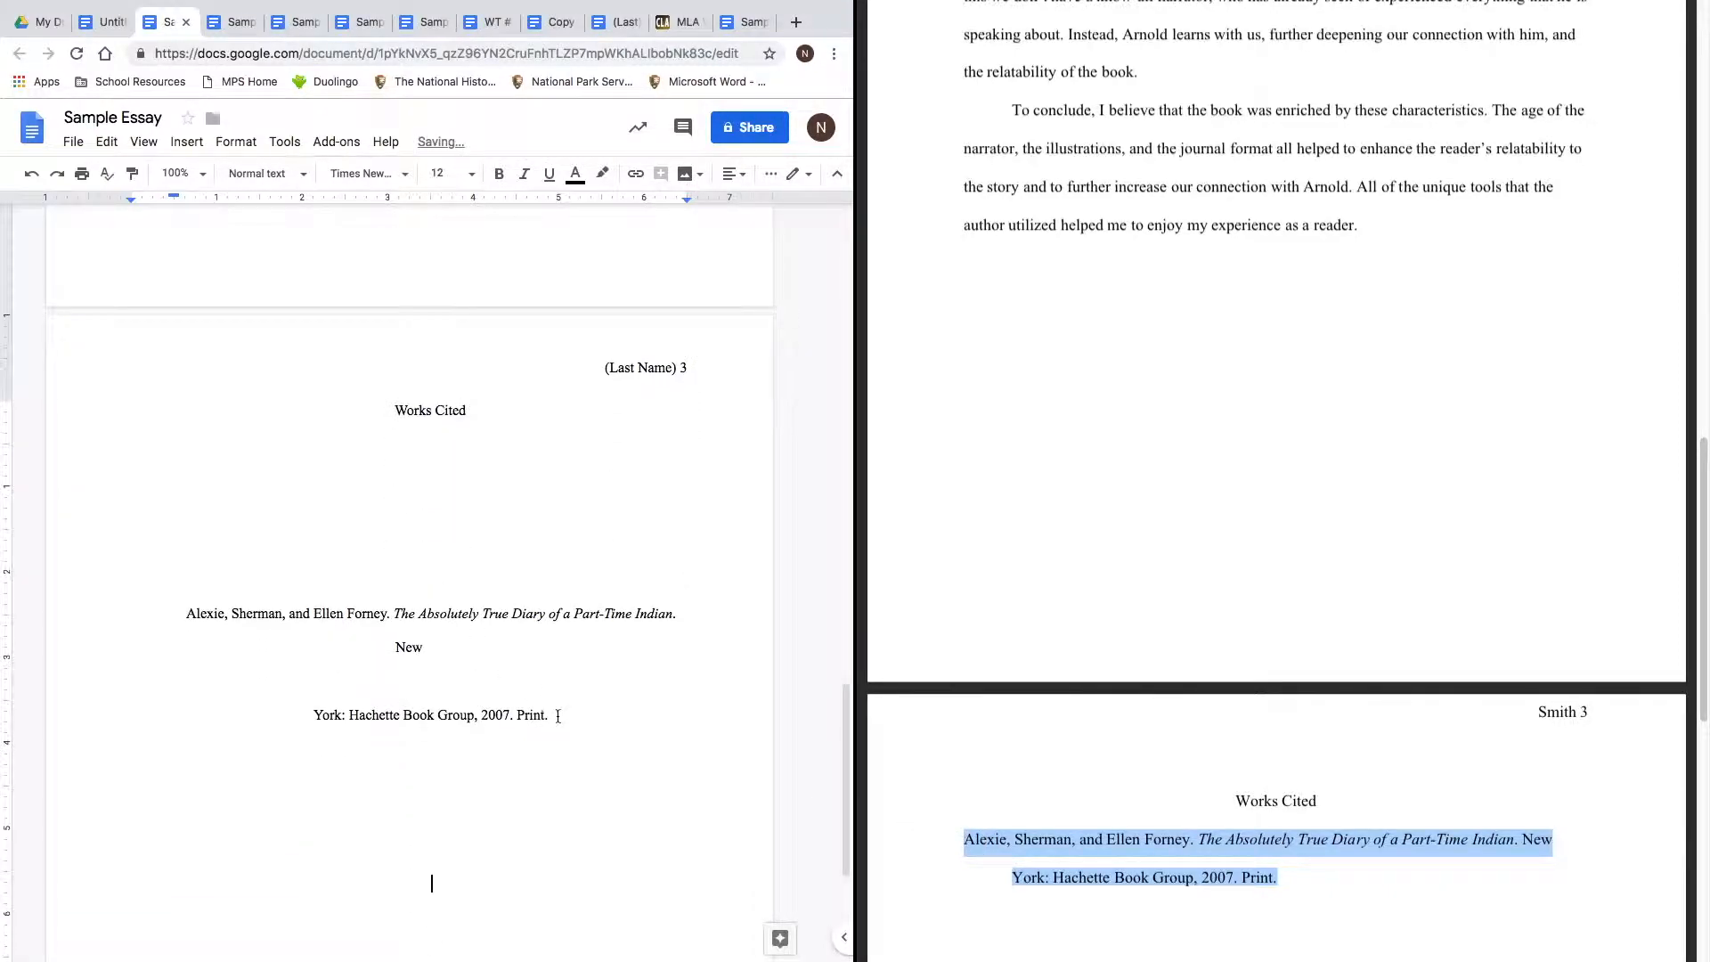
# Join the split citation by removing the line breaks between "New" and "York: Hachette Book Group".
pyautogui.click(570, 713)
pyautogui.press('Up')
pyautogui.write('w')
pyautogui.click(313, 680)
pyautogui.hotkey('ctrl', 'shift', 'l')
pyautogui.press('BackSpace')
pyautogui.press('BackSpace')
pyautogui.press('BackSpace')
pyautogui.press('BackSpace')
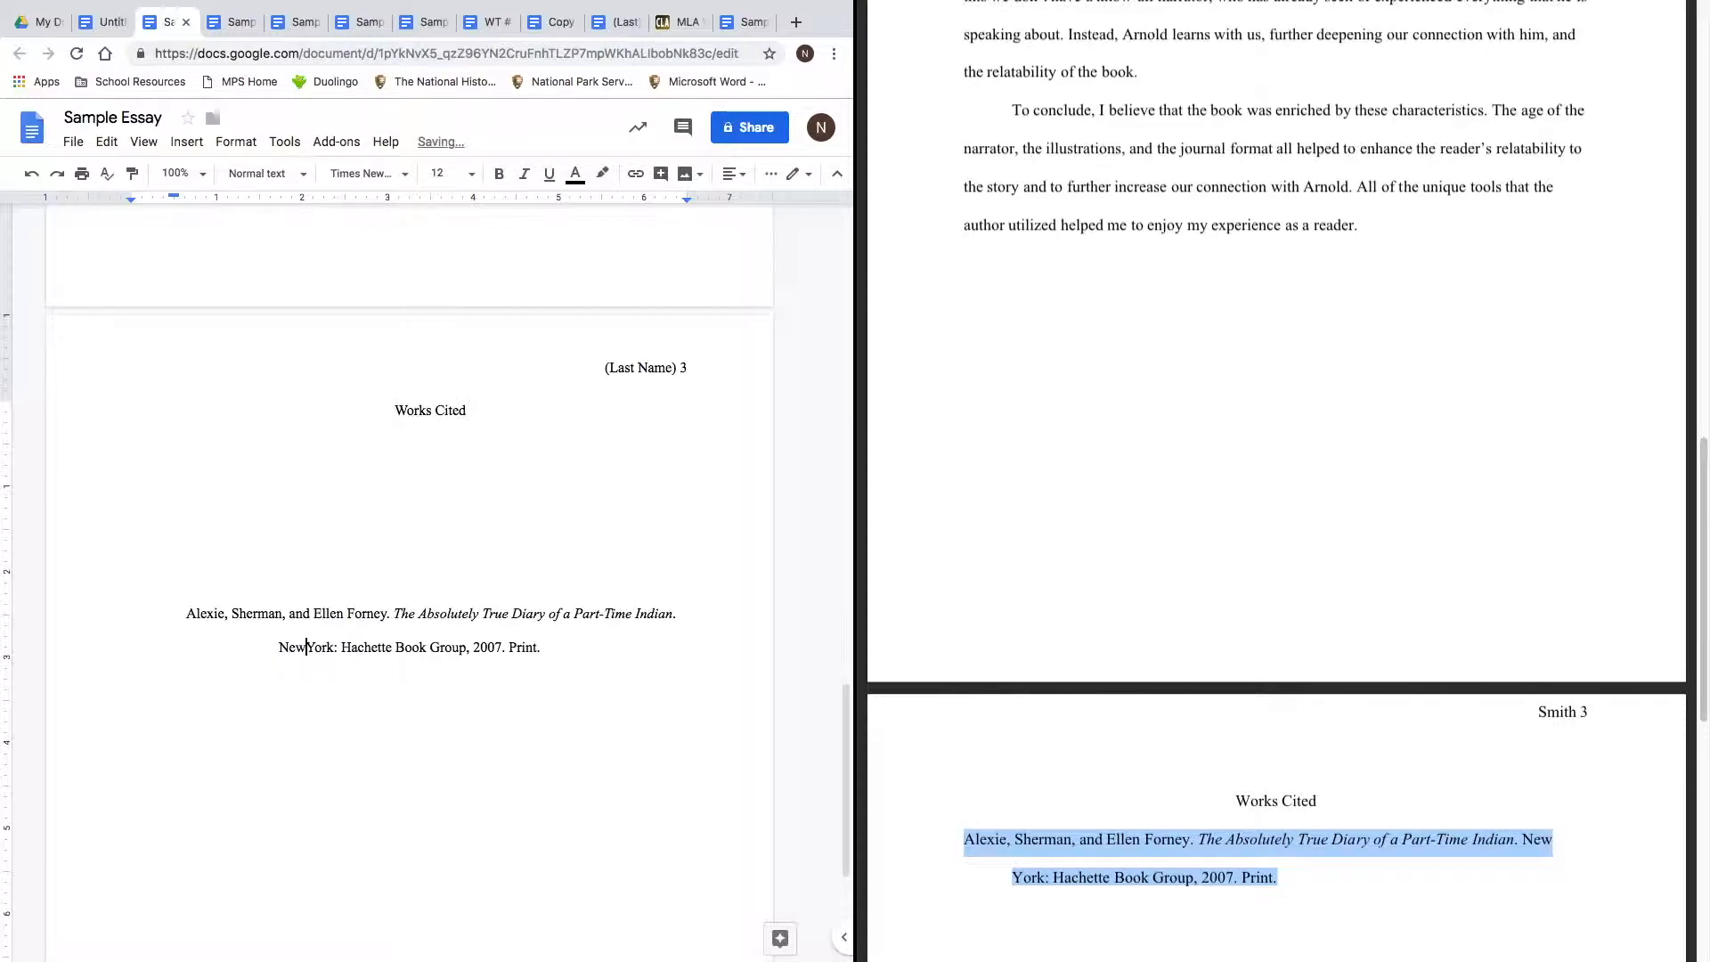
# Left-align the citation and remove the blank lines and first-line indent before it, so it starts flush directly below the heading.
pyautogui.click(260, 566)
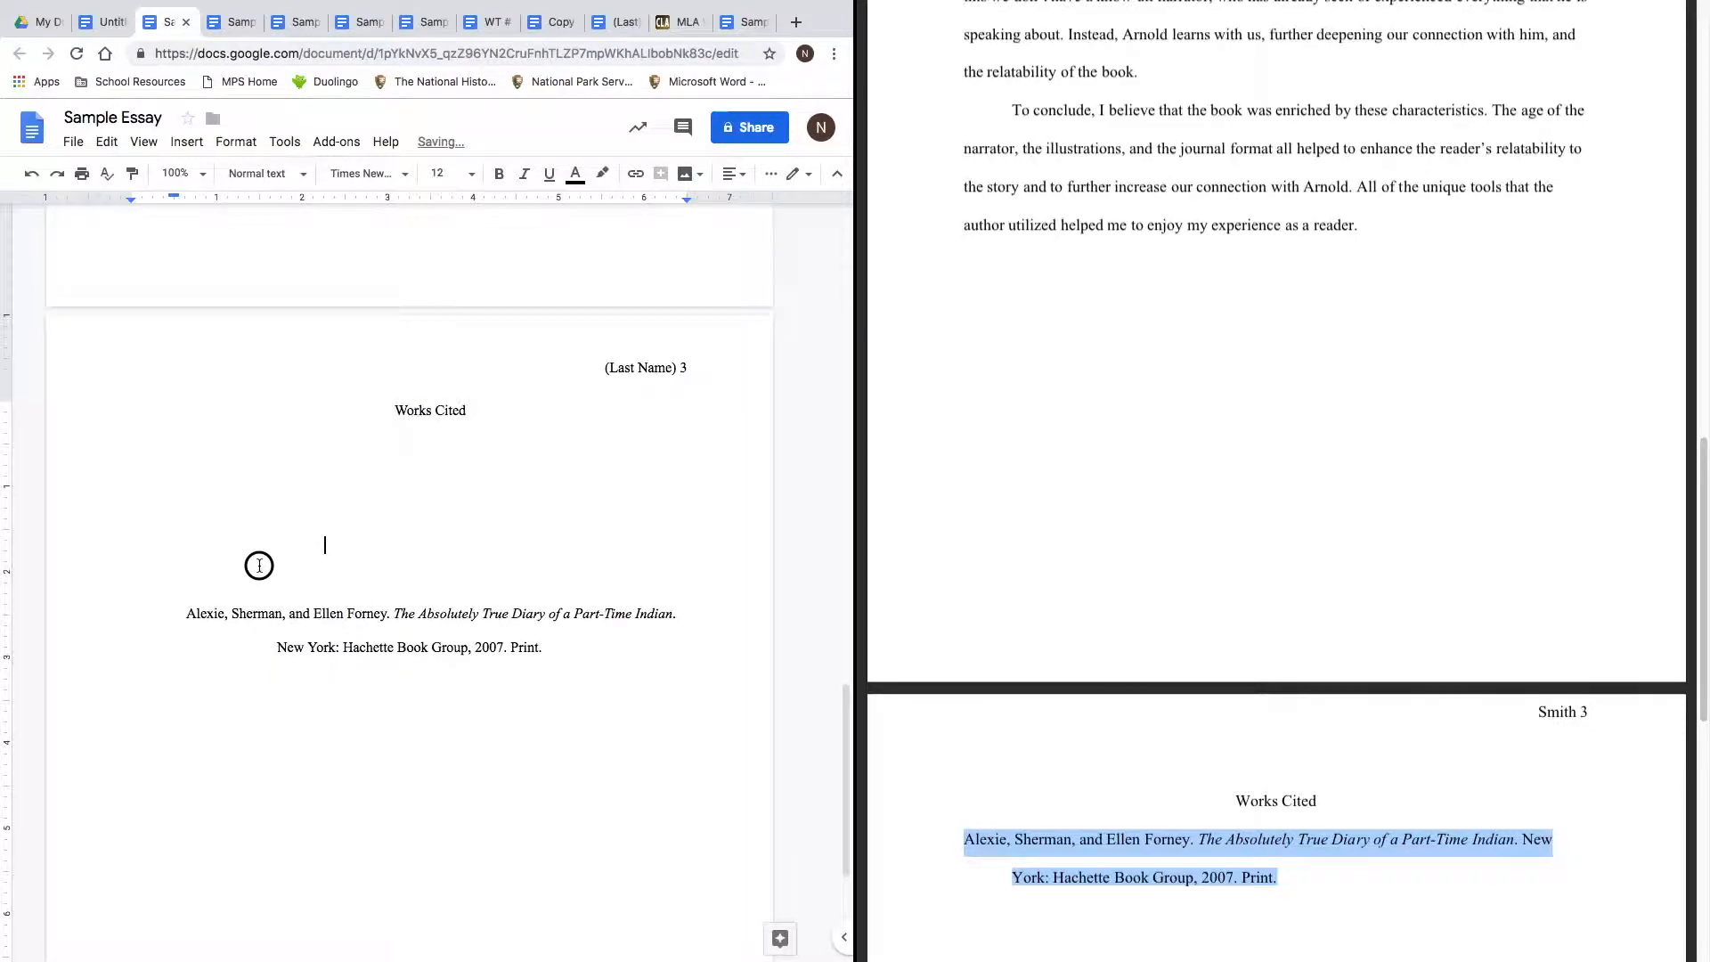
pyautogui.click(183, 614)
pyautogui.hotkey('ctrl', 'shift', 'l')
pyautogui.press('BackSpace')
pyautogui.press('BackSpace')
pyautogui.press('BackSpace')
pyautogui.press('BackSpace')
pyautogui.press('BackSpace')
pyautogui.press('BackSpace')
pyautogui.press('BackSpace')
pyautogui.press('BackSpace')
pyautogui.press('BackSpace')
pyautogui.press('BackSpace')
pyautogui.press('BackSpace')
pyautogui.press('BackSpace')
pyautogui.press('BackSpace')
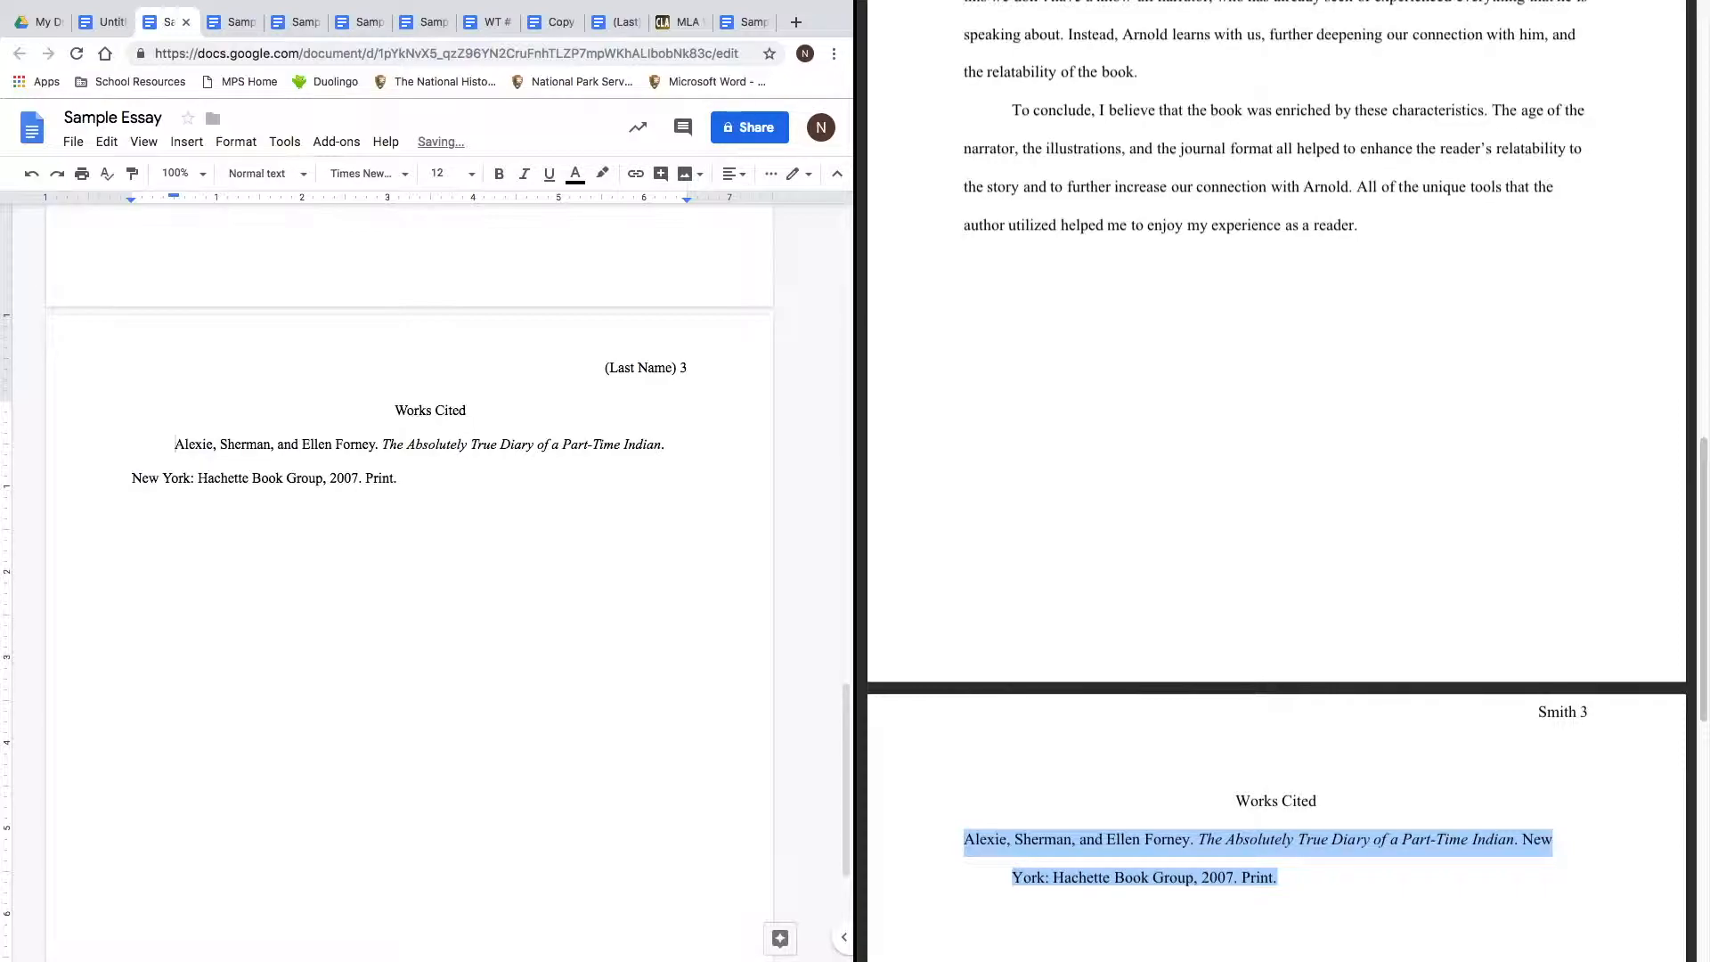
pyautogui.press('BackSpace')
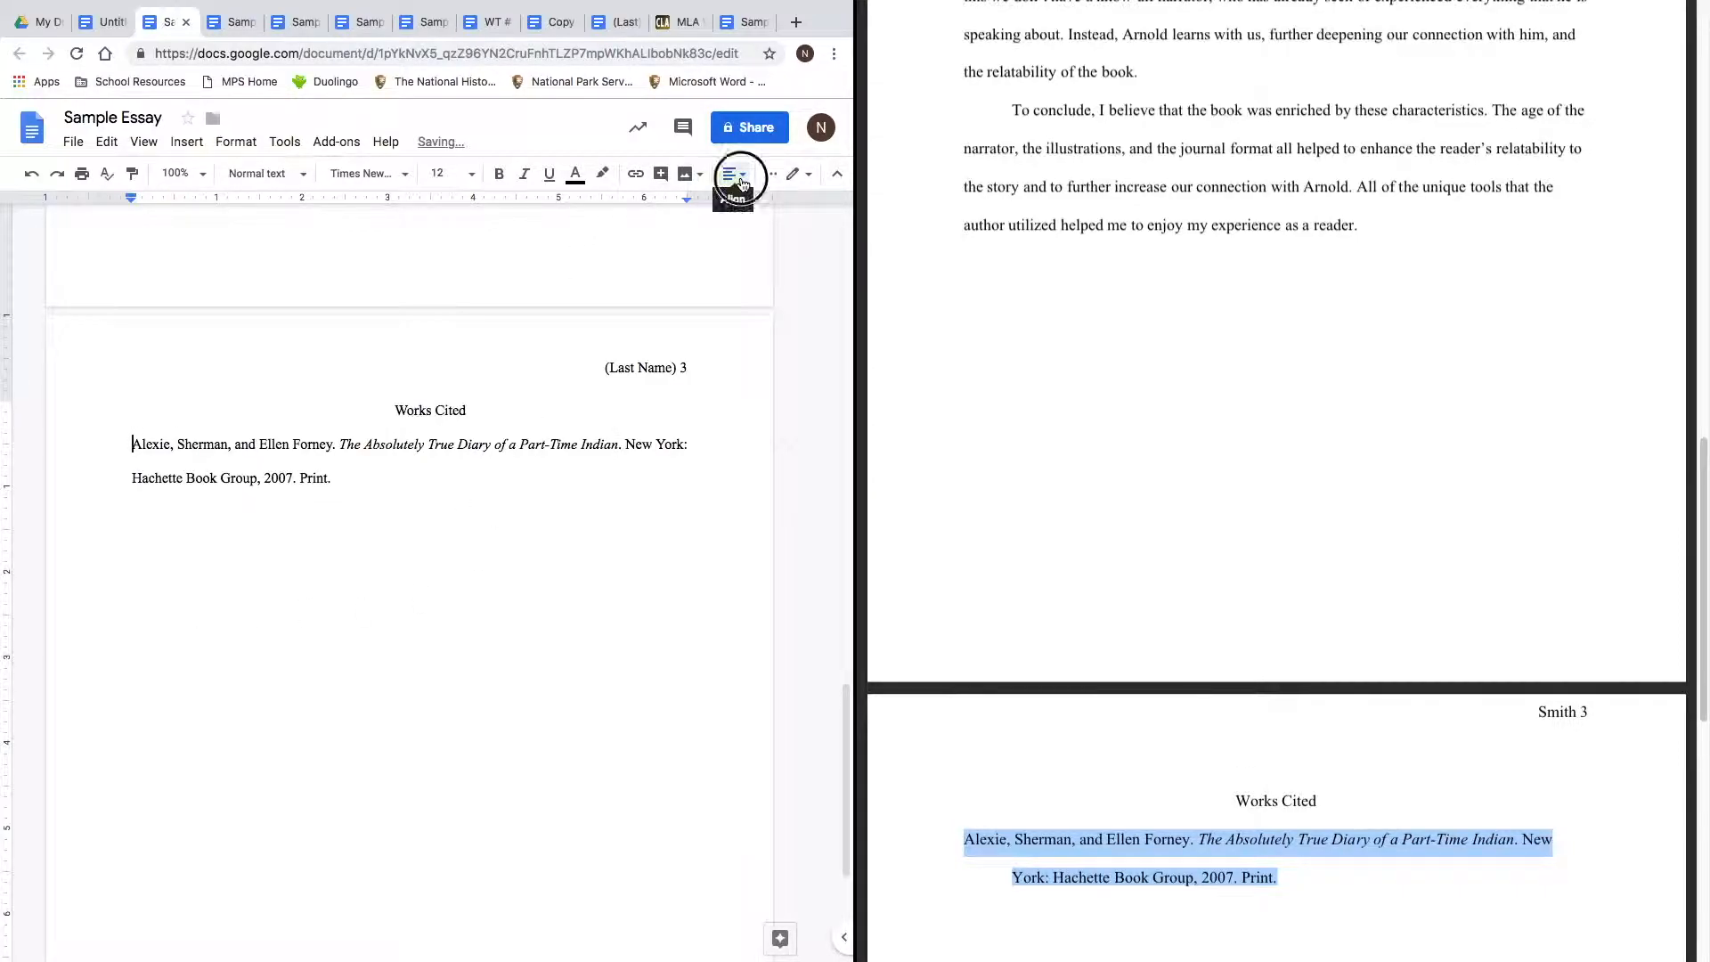
# Select the whole citation and check that its paragraph alignment is set to left.
pyautogui.click(740, 181)
pyautogui.tripleClick(399, 450)
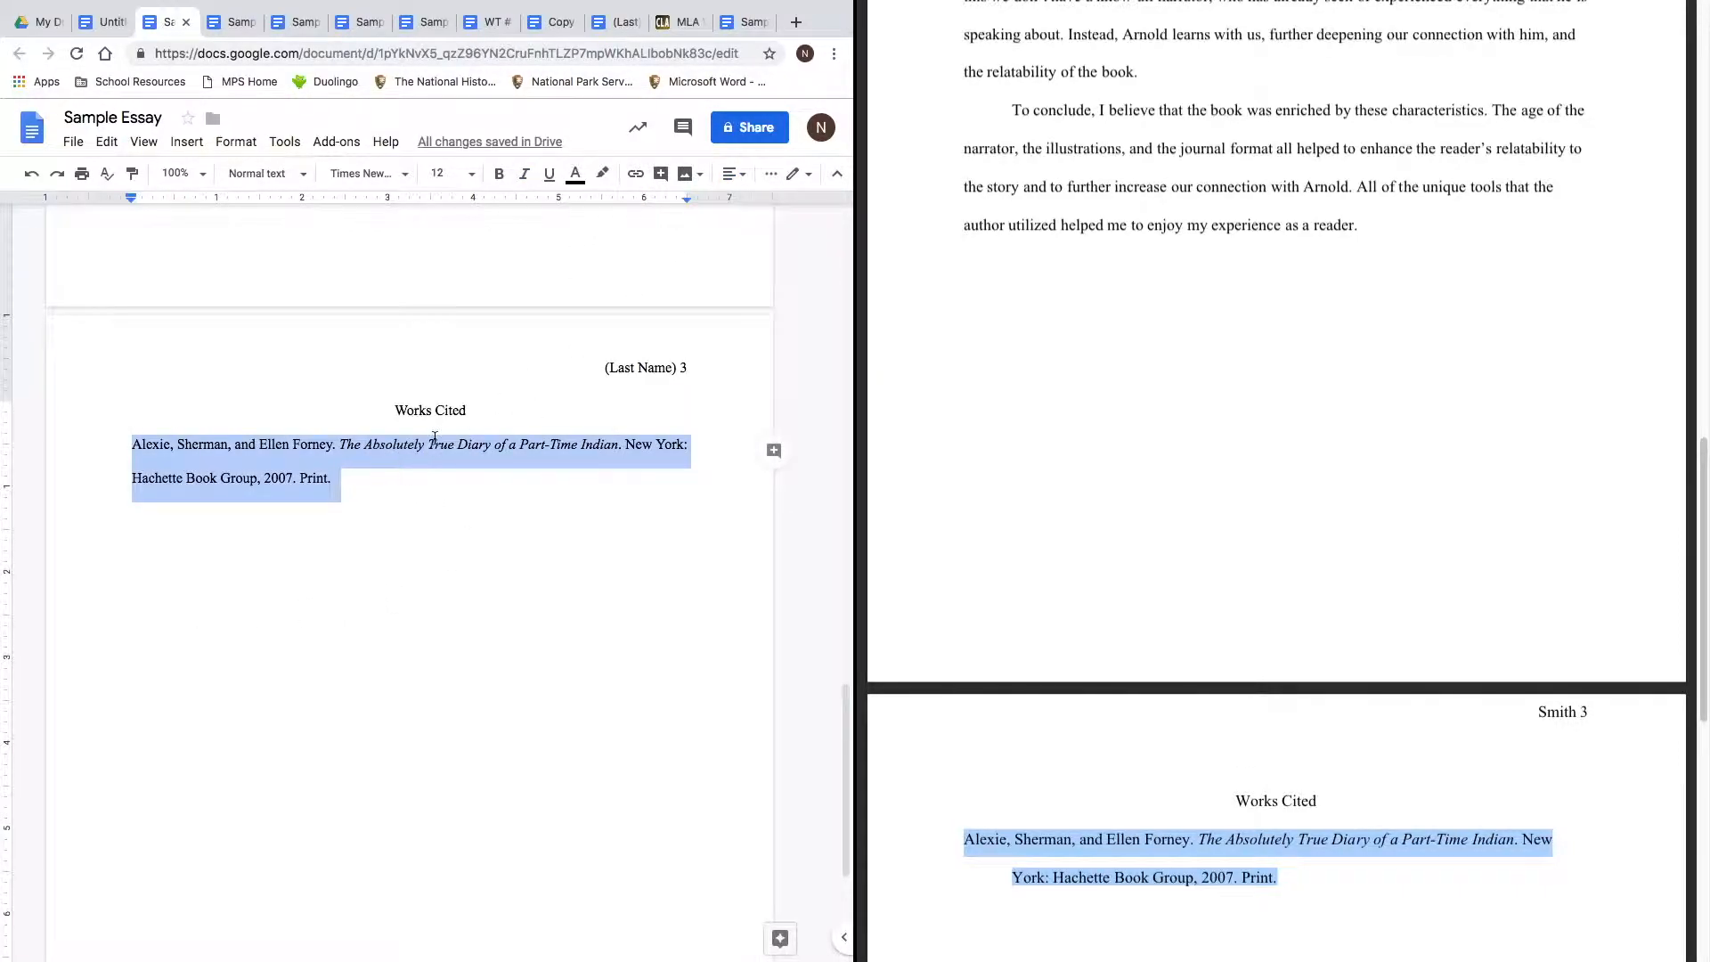
pyautogui.click(736, 187)
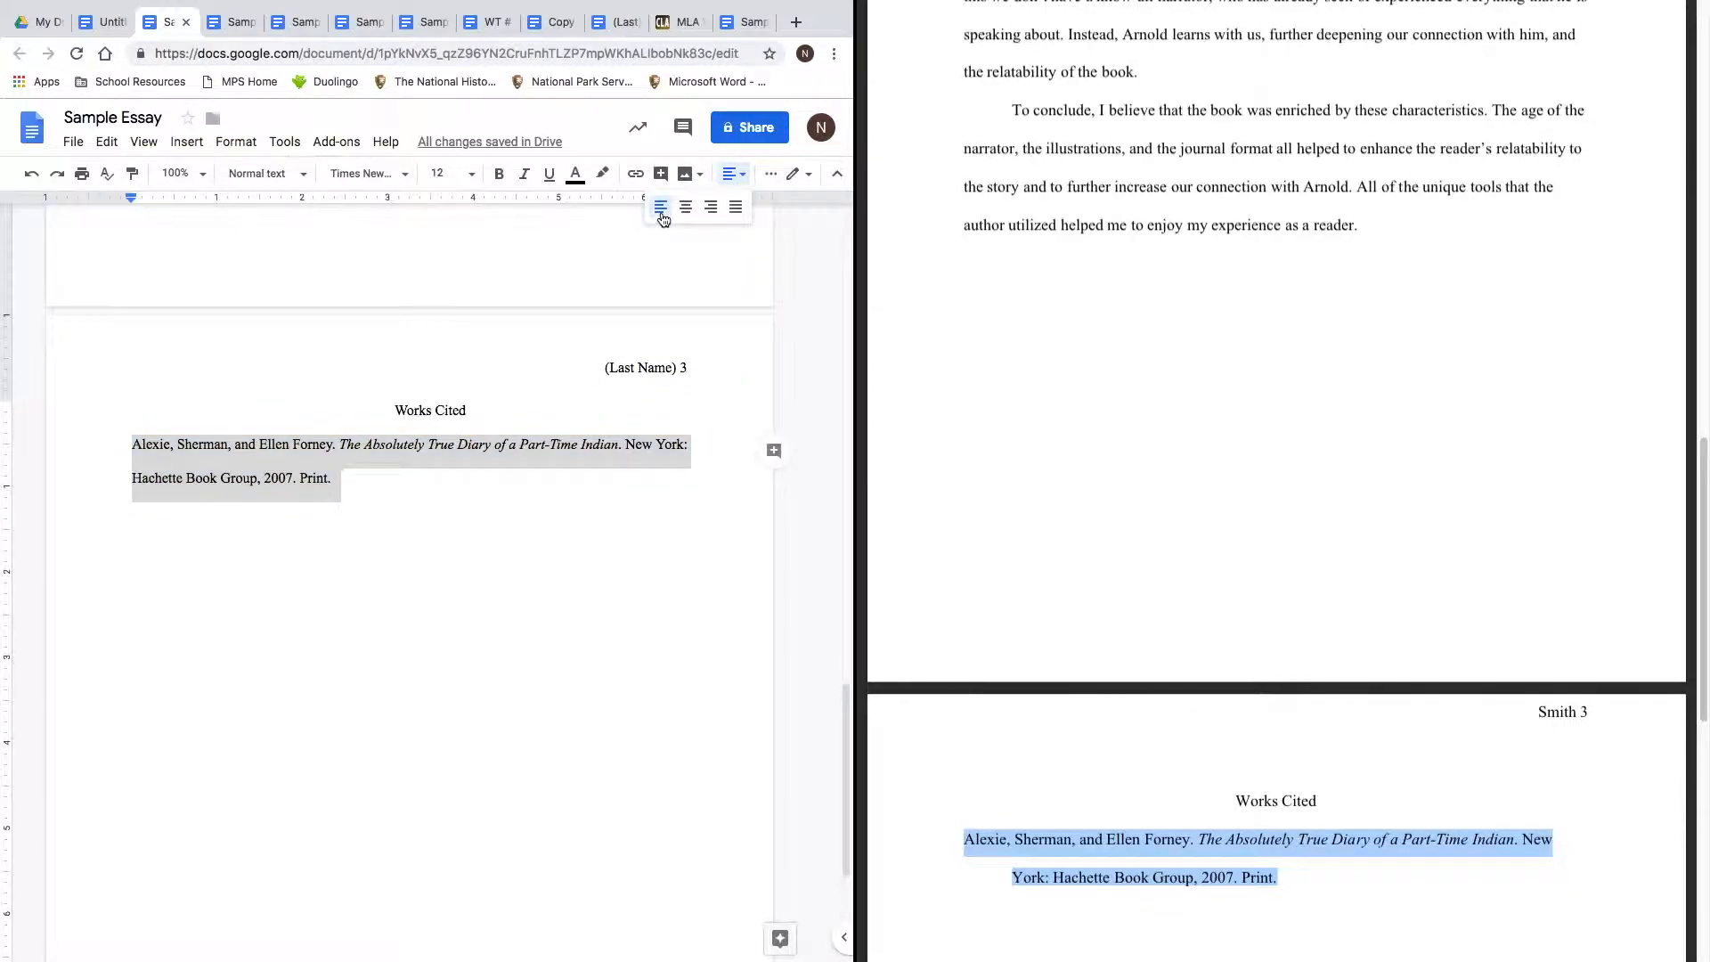
pyautogui.click(431, 527)
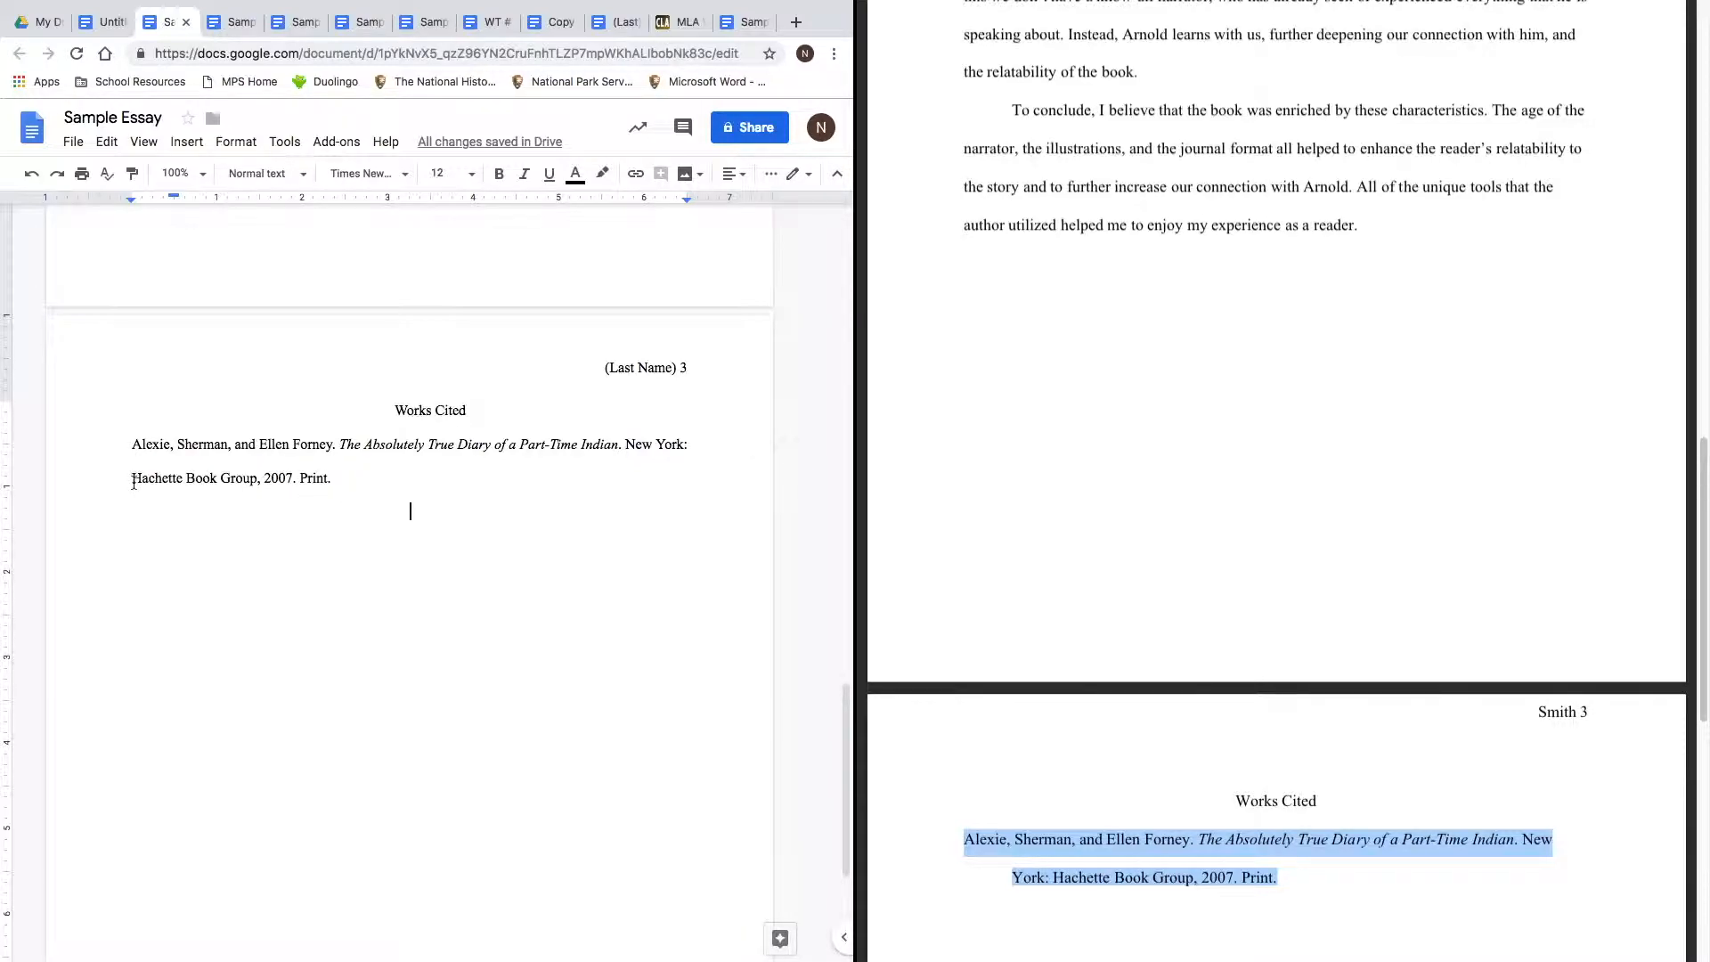
# Examine how the second line of the sample essay's citation is indented relative to its first line.
pyautogui.click(992, 880)
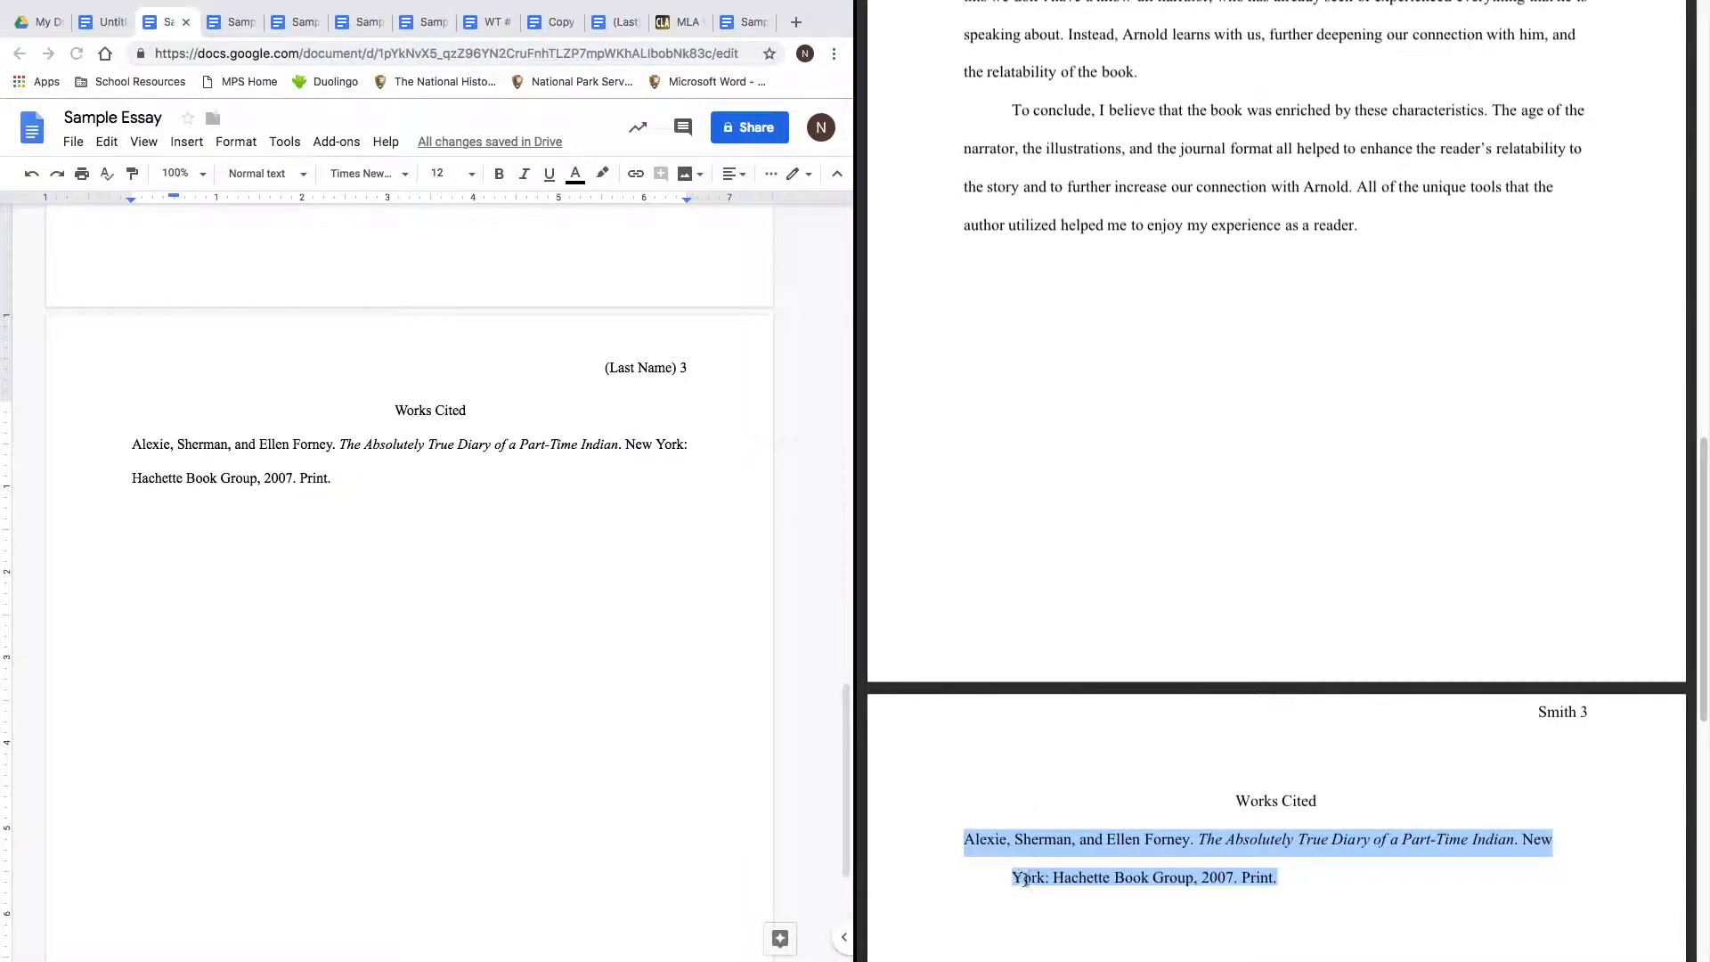
pyautogui.click(1023, 879)
pyautogui.click(1013, 880)
pyautogui.moveTo(1013, 880); pyautogui.dragTo(978, 882)
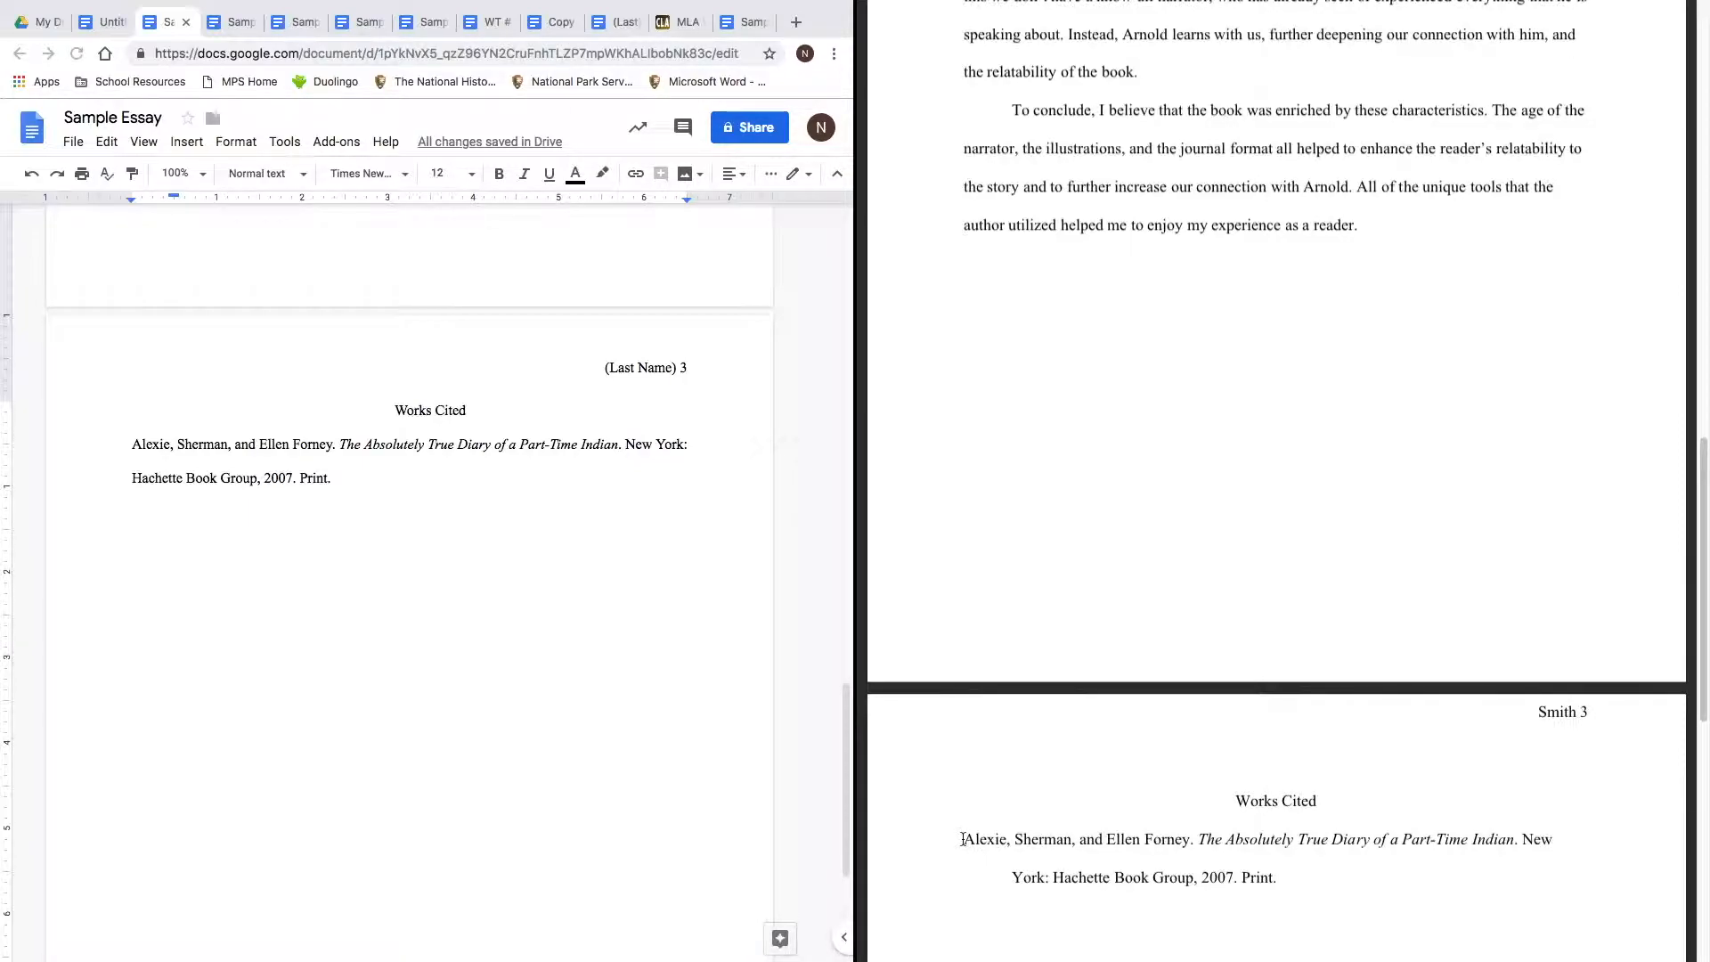
pyautogui.moveTo(1016, 877); pyautogui.dragTo(1284, 877)
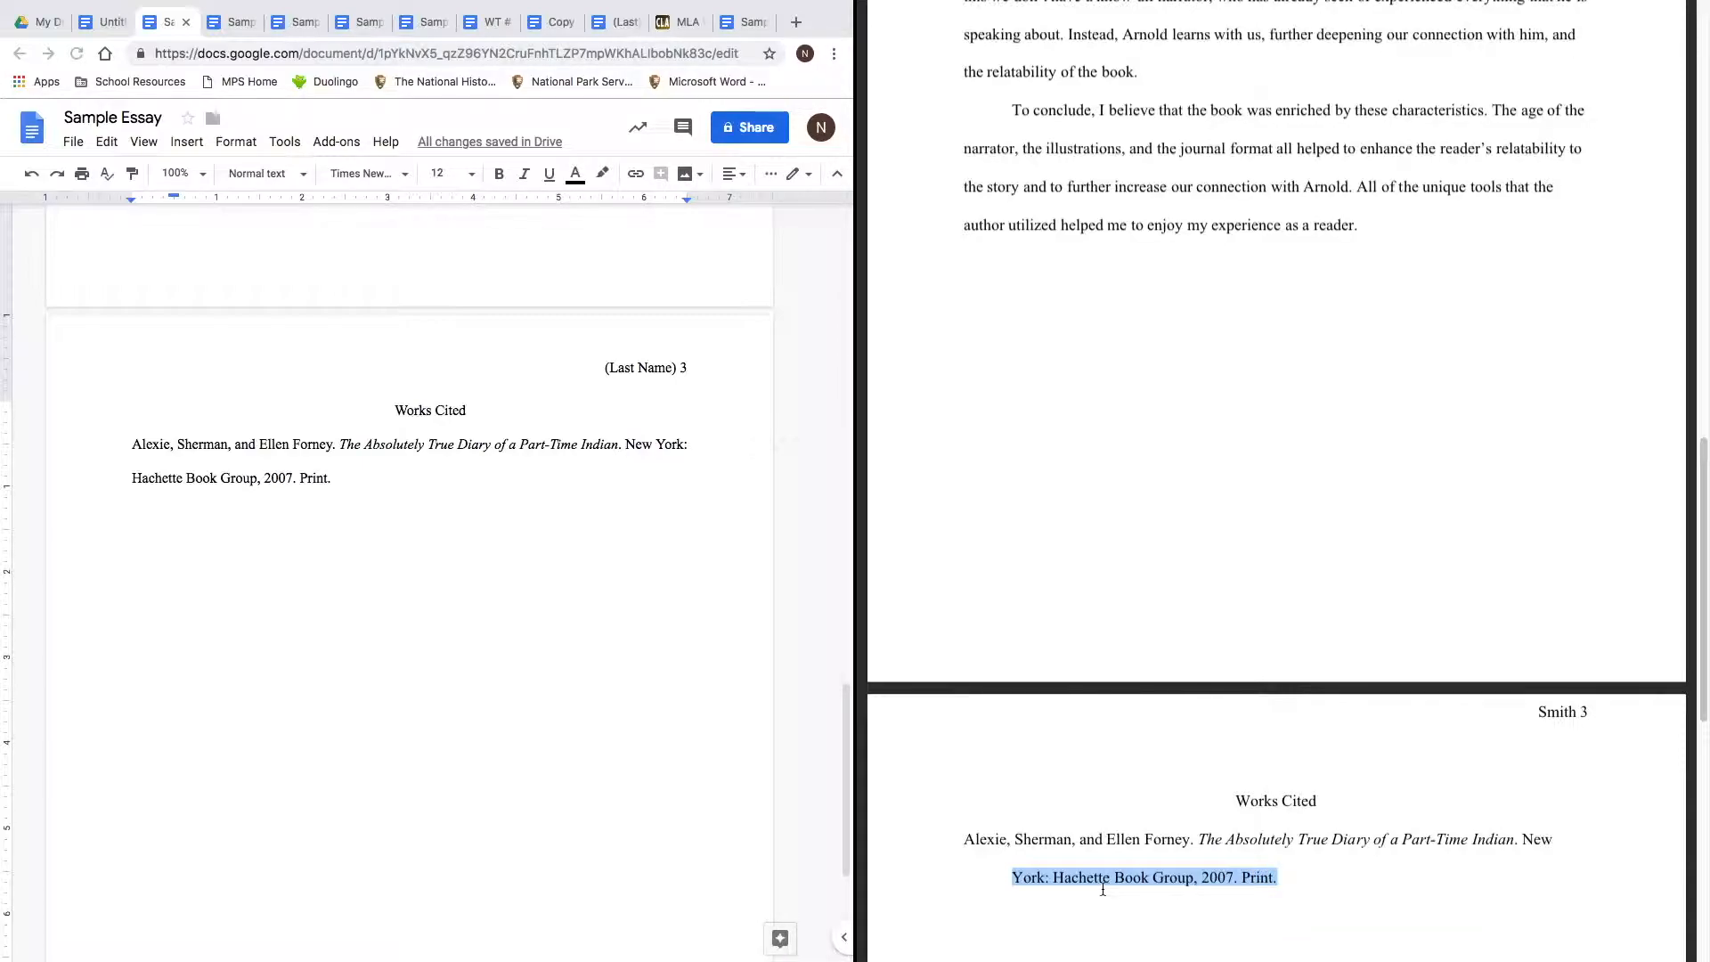
pyautogui.click(1105, 886)
pyautogui.moveTo(965, 838); pyautogui.dragTo(1291, 875)
pyautogui.click(1270, 878)
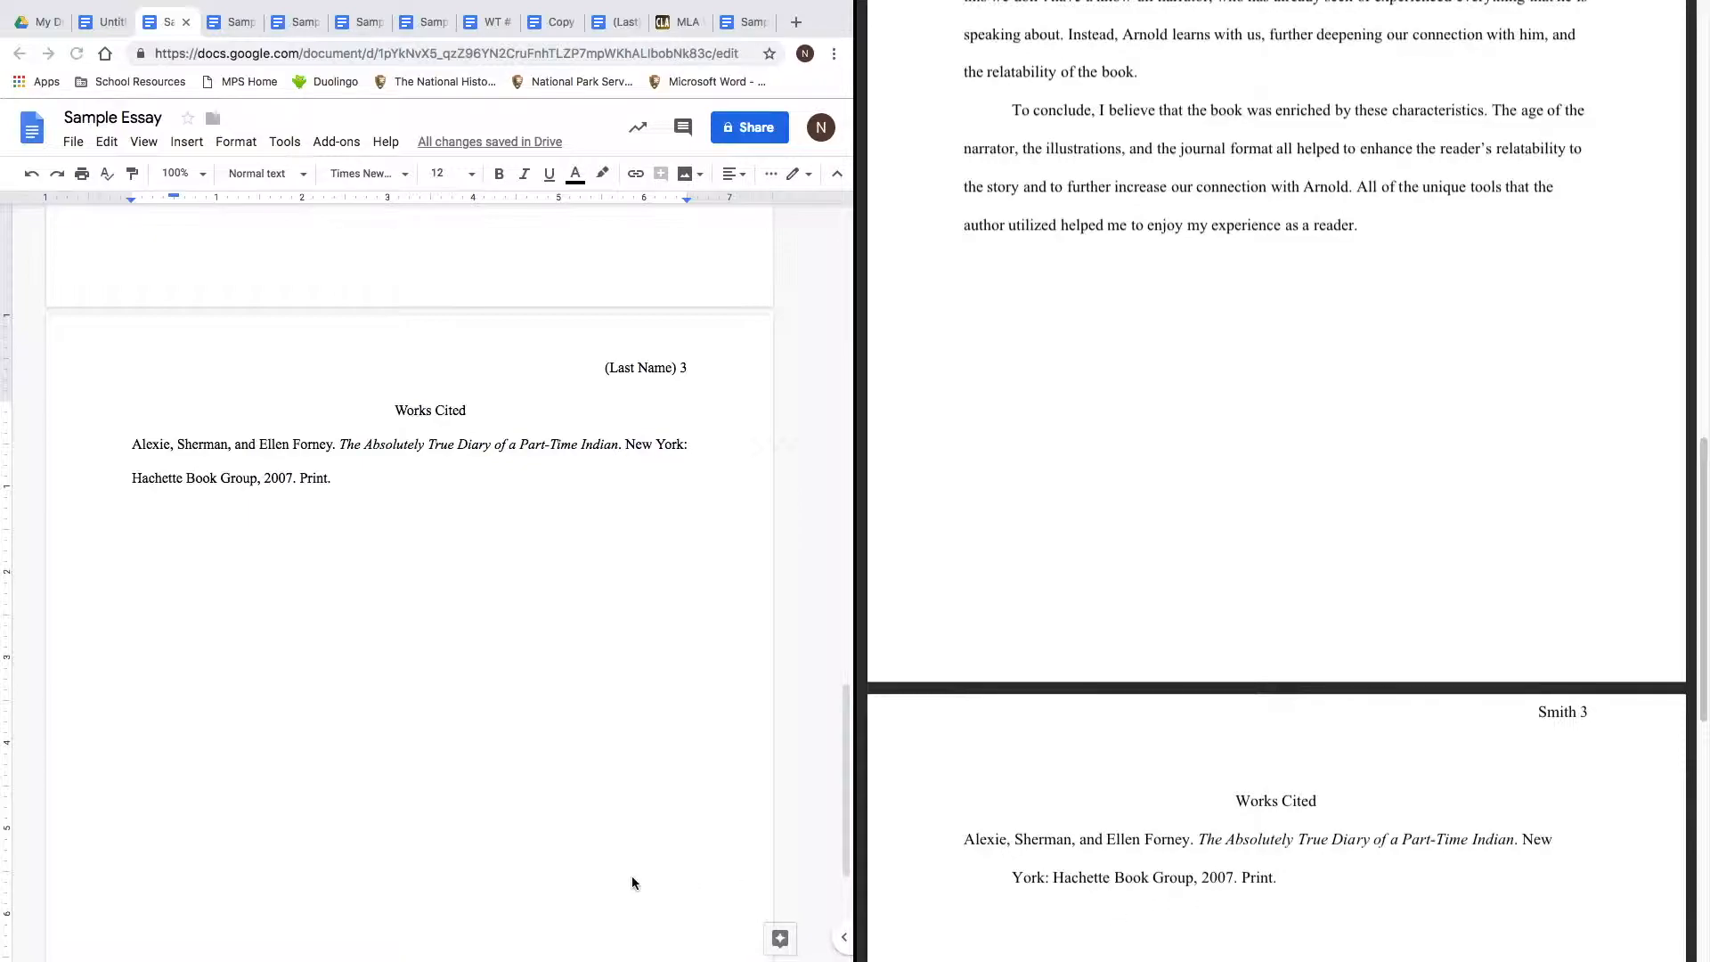
# Remove the empty line after the citation and give the citation a 0.5-inch hanging indent.
pyautogui.click(354, 483)
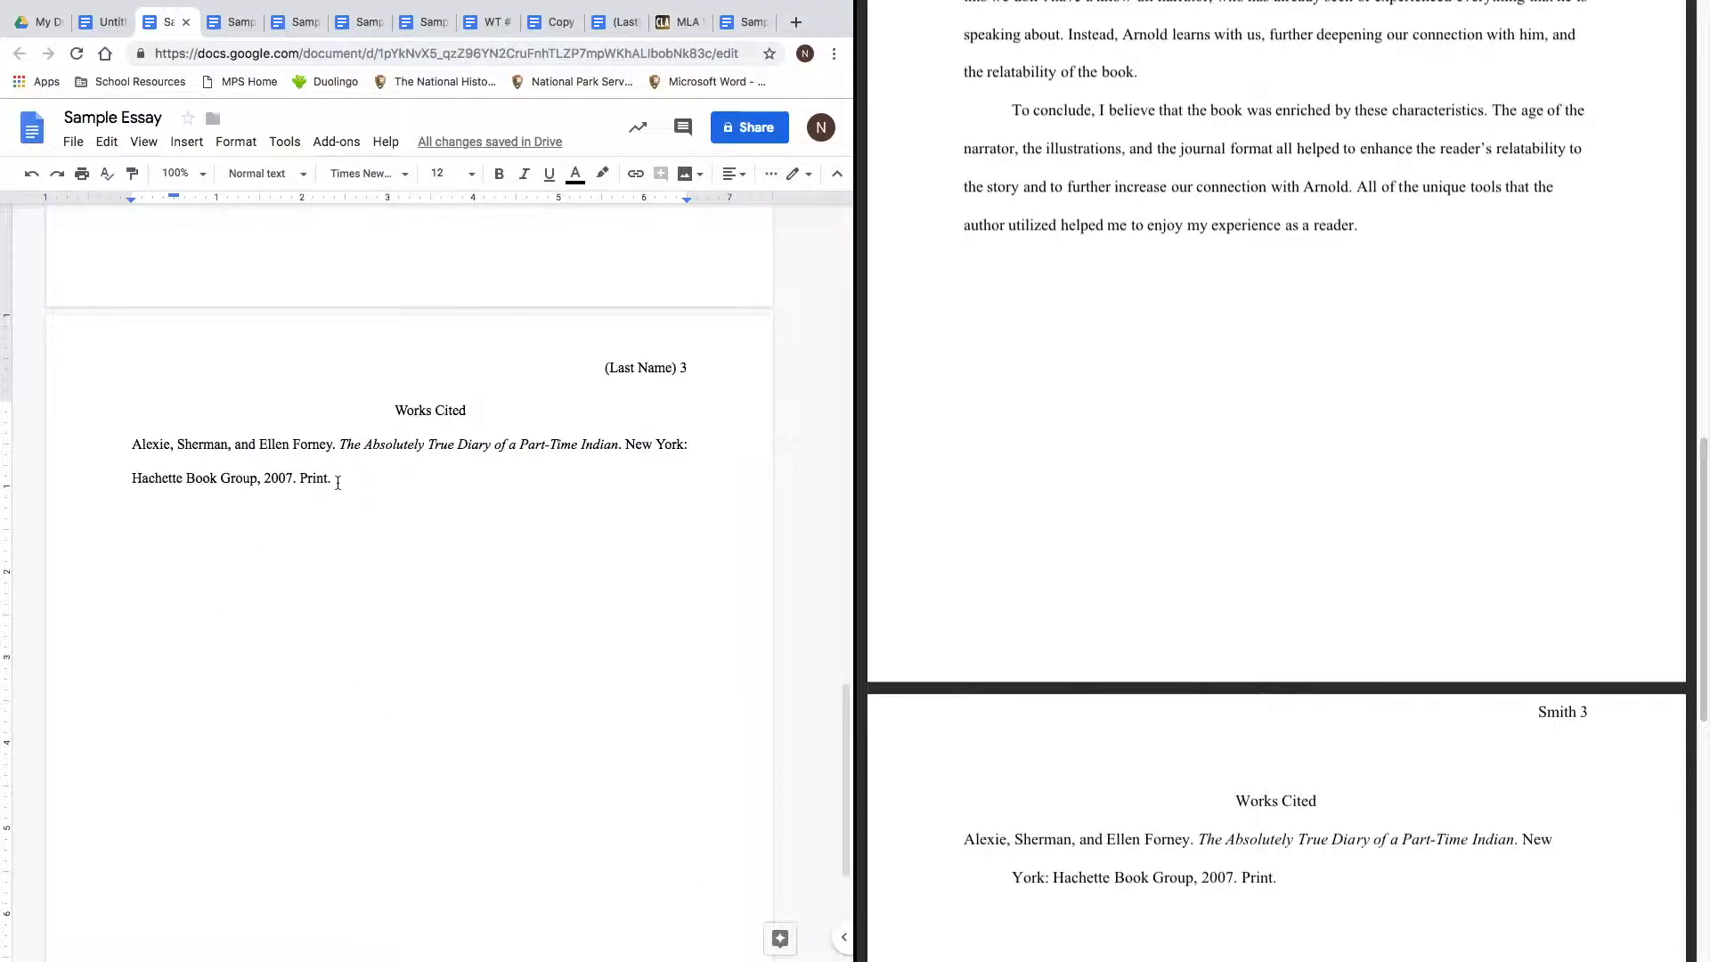
pyautogui.press('BackSpace')
pyautogui.press('BackSpace')
pyautogui.moveTo(347, 478); pyautogui.dragTo(125, 448)
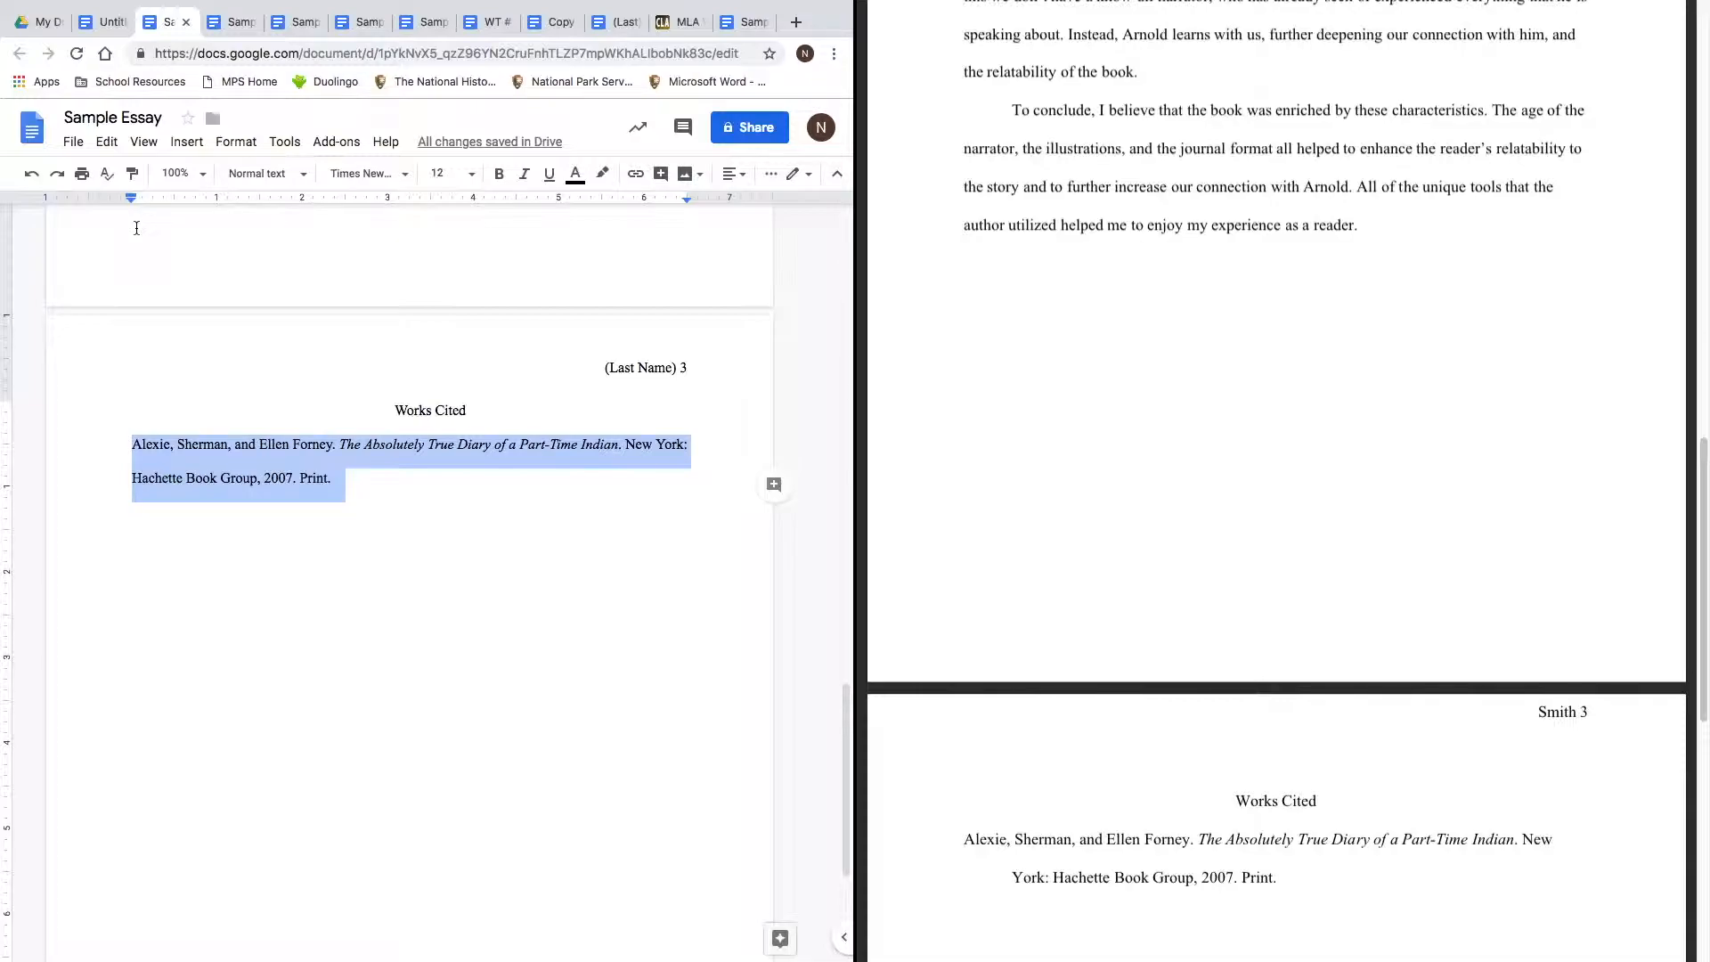
pyautogui.moveTo(131, 200)
pyautogui.mouseDown()
pyautogui.moveTo(179, 206)
pyautogui.moveTo(132, 199)
pyautogui.mouseUp()
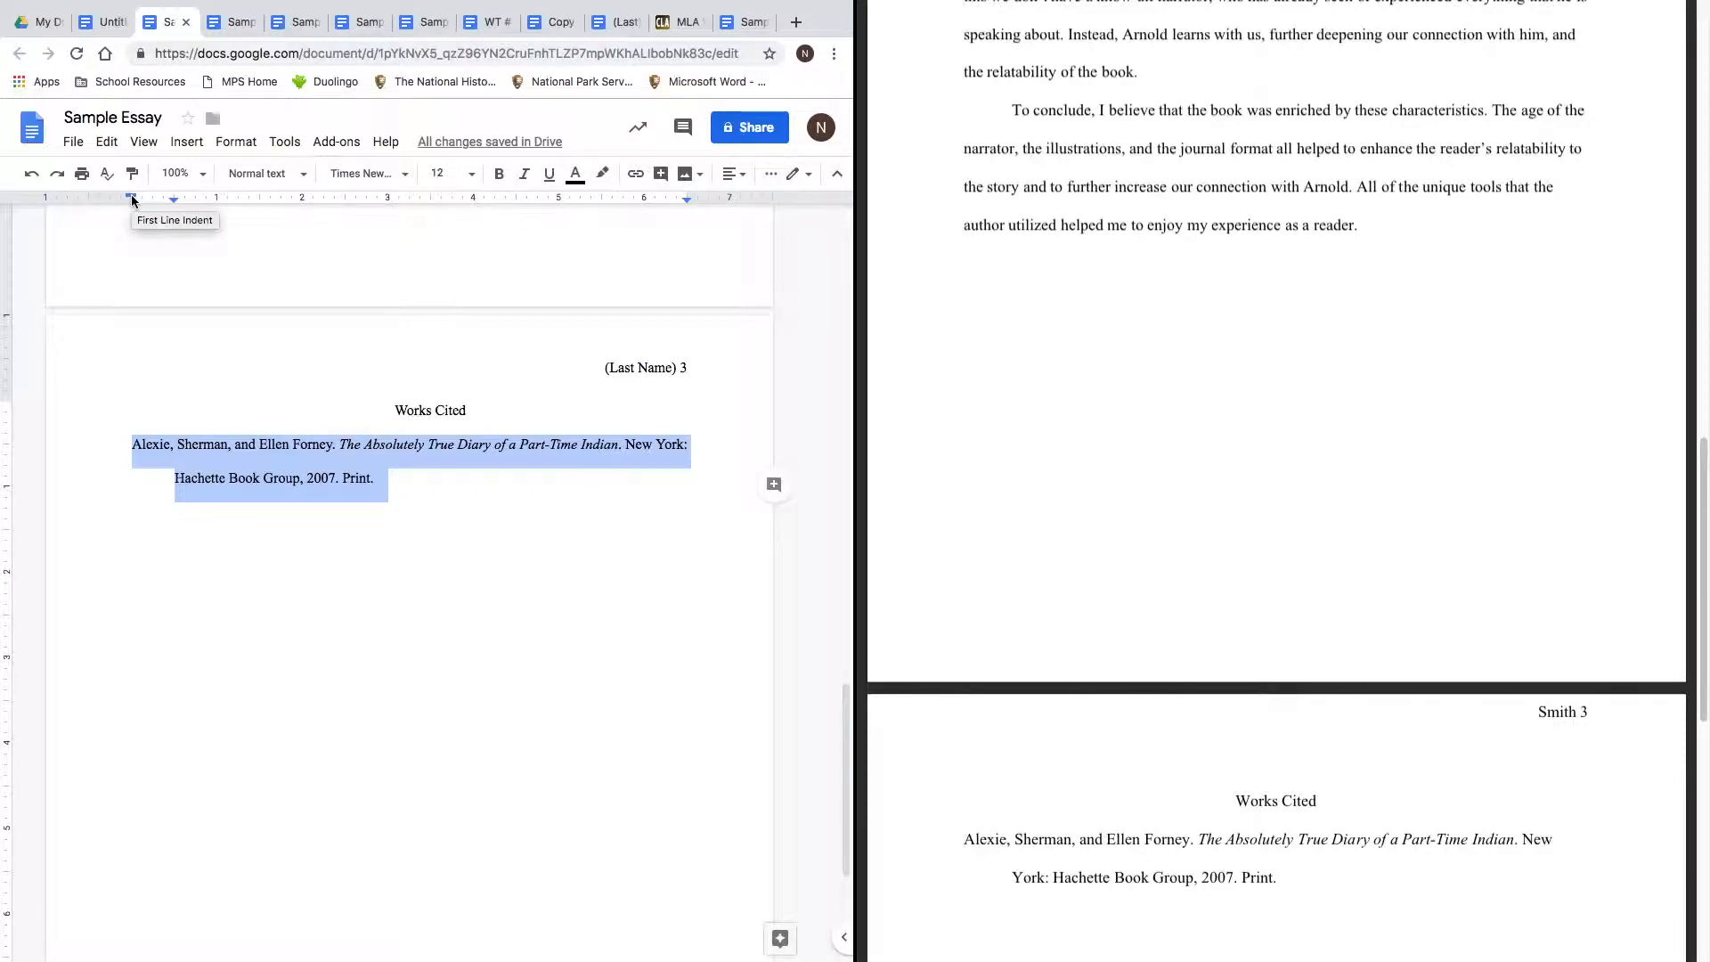
pyautogui.click(306, 444)
# Add a second placeholder entry below the citation: a sample author name starting with D, followed by "blah blah blah...".
pyautogui.scroll(1, 305, 447)
pyautogui.scroll(-2, 305, 466)
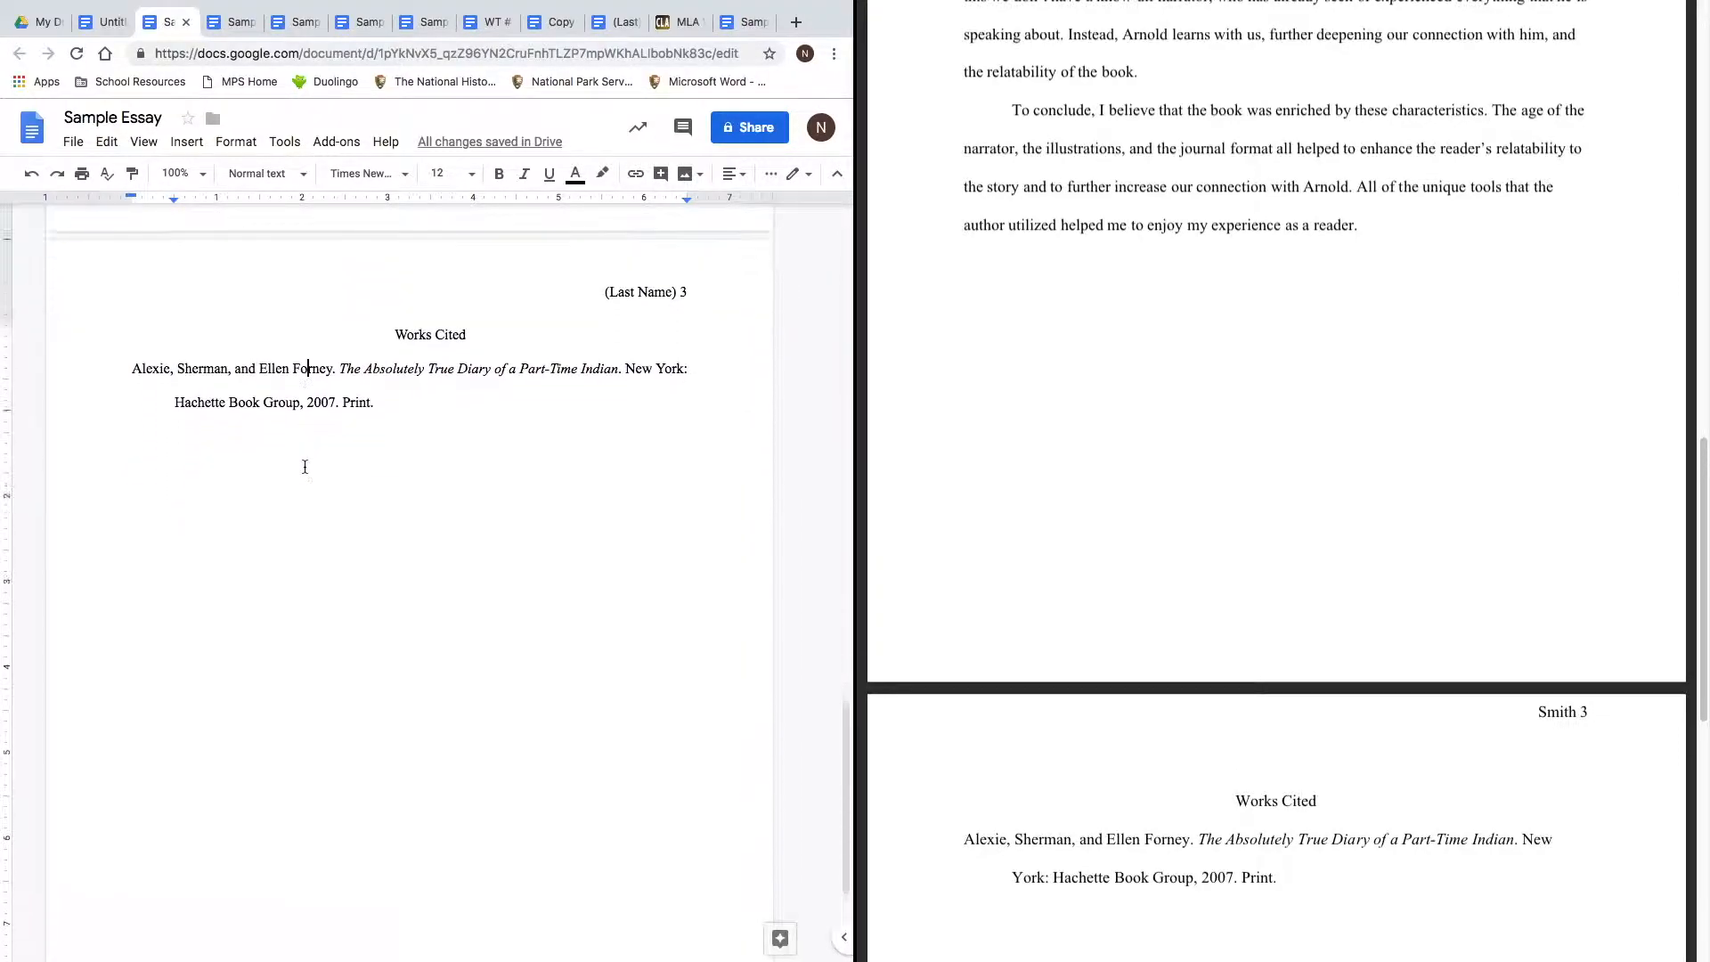
pyautogui.scroll(-1, 304, 466)
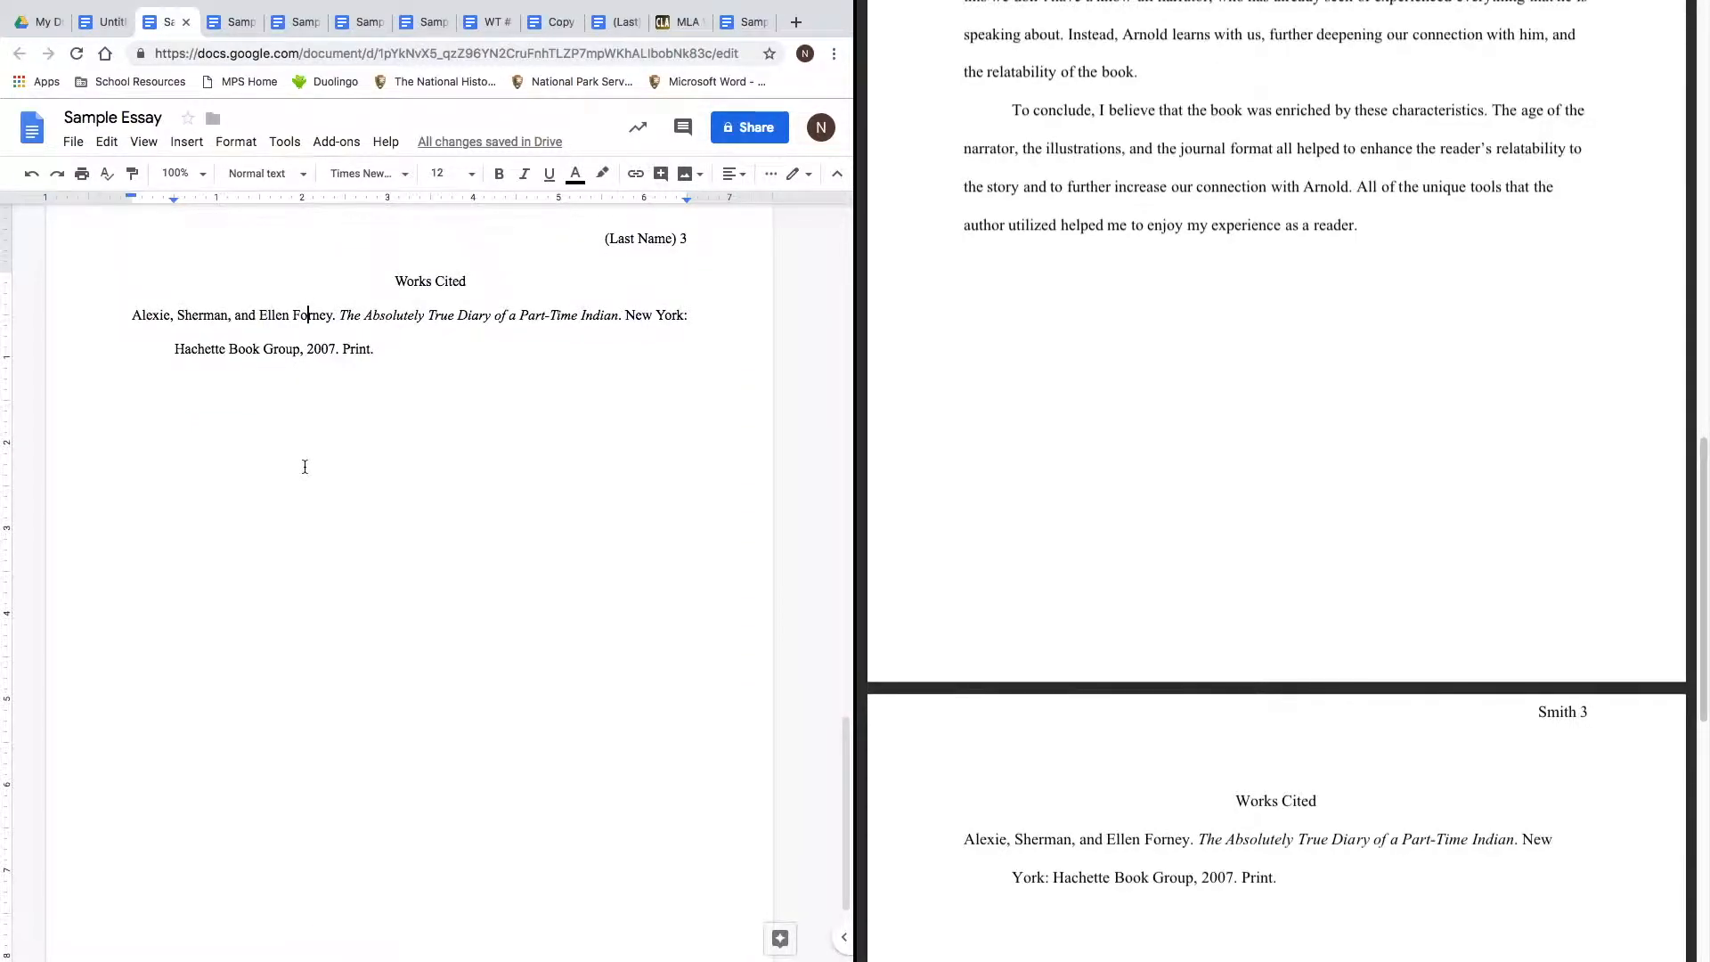
pyautogui.click(405, 357)
pyautogui.press('Return')
pyautogui.write('Doe, Jo')
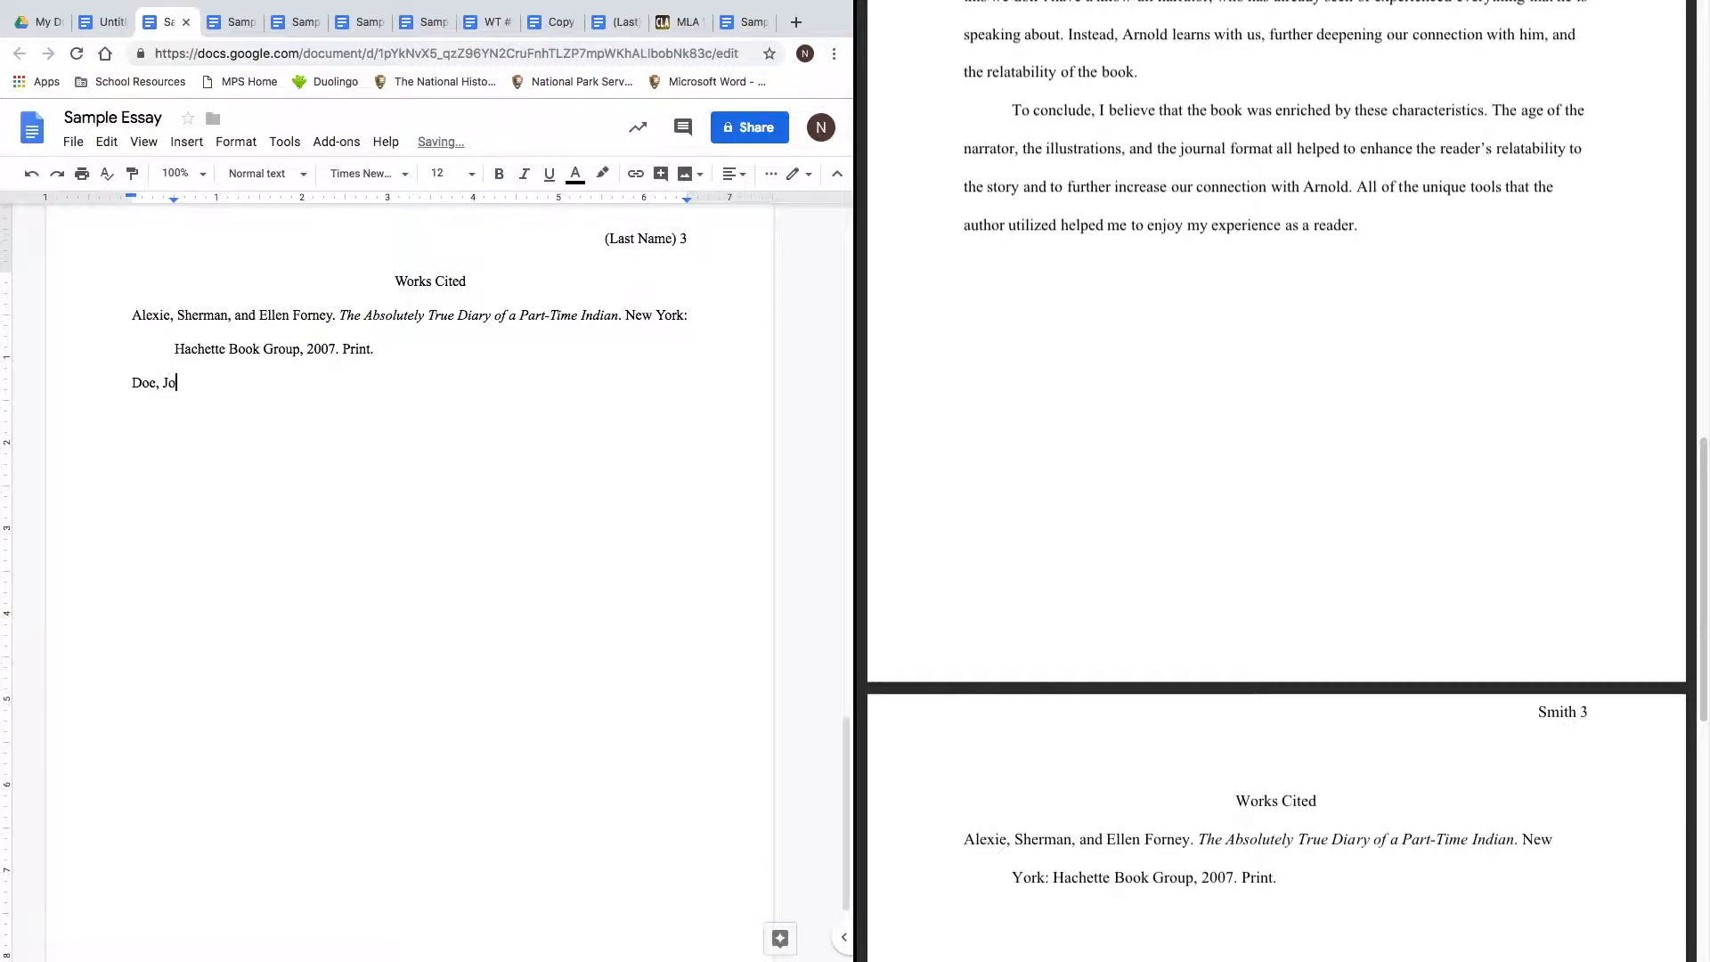
pyautogui.write('hn blah blah blah...')
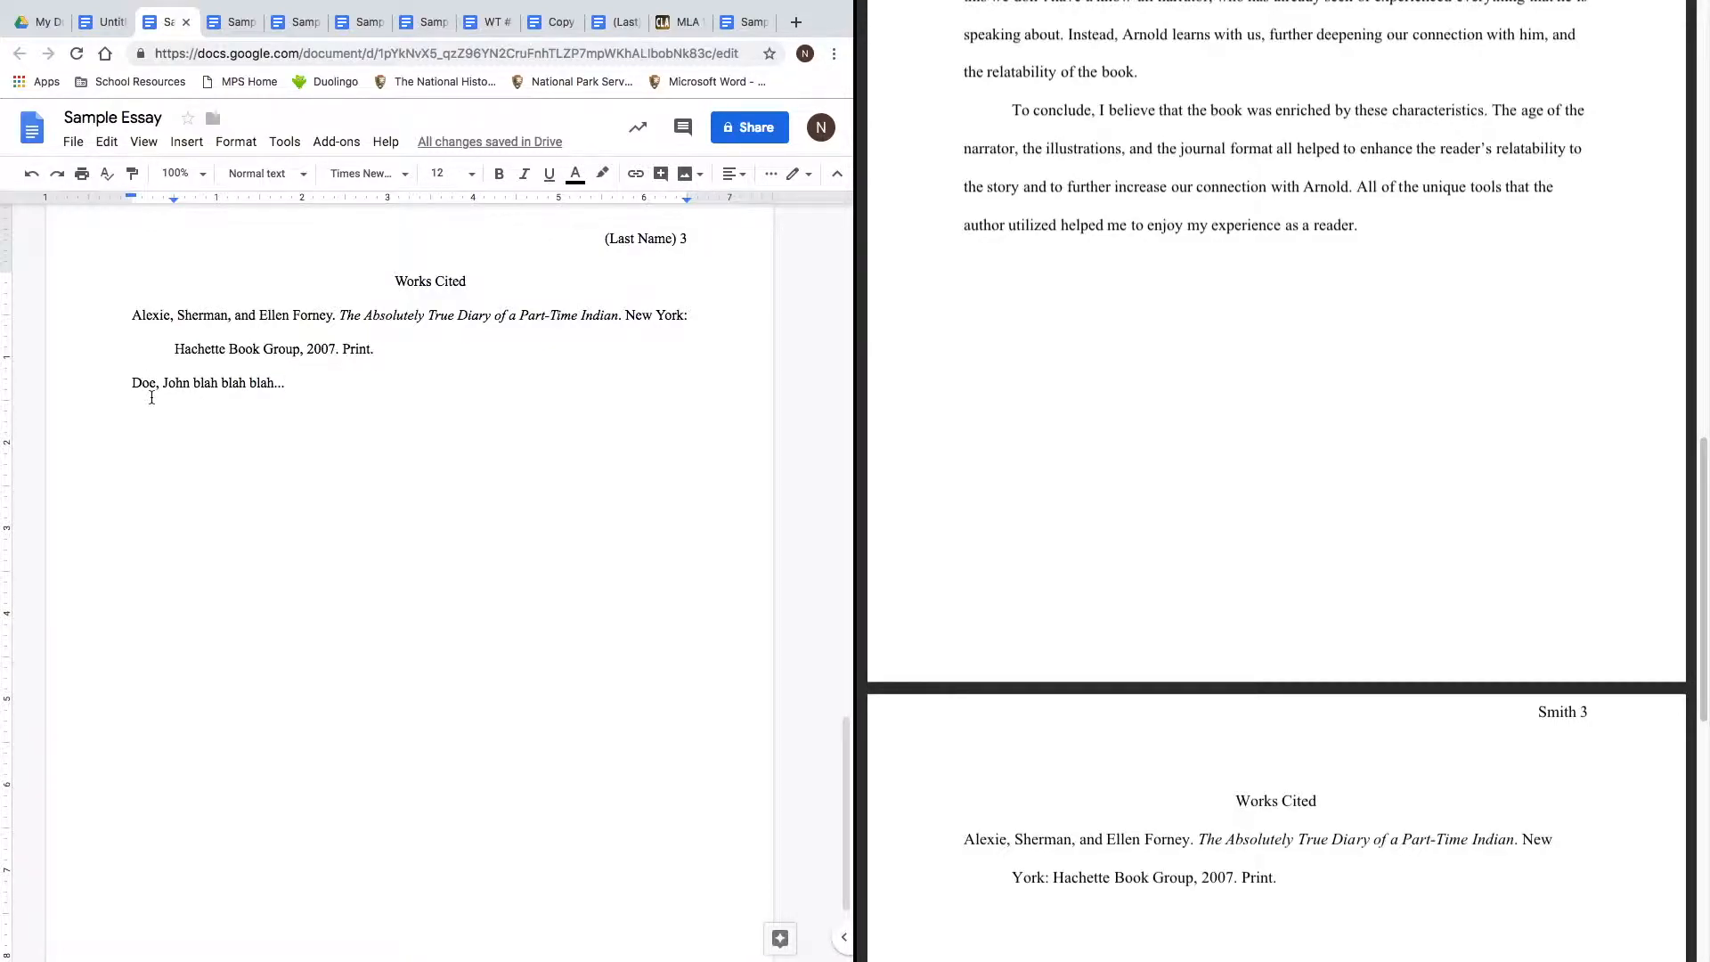
# Replace the placeholder author's last name with one starting with "Ab" to illustrate alphabetical order.
pyautogui.moveTo(140, 317); pyautogui.dragTo(130, 315)
pyautogui.moveTo(141, 382); pyautogui.dragTo(130, 383)
pyautogui.click(190, 400)
pyautogui.press('BackSpace')
pyautogui.doubleClick(135, 381)
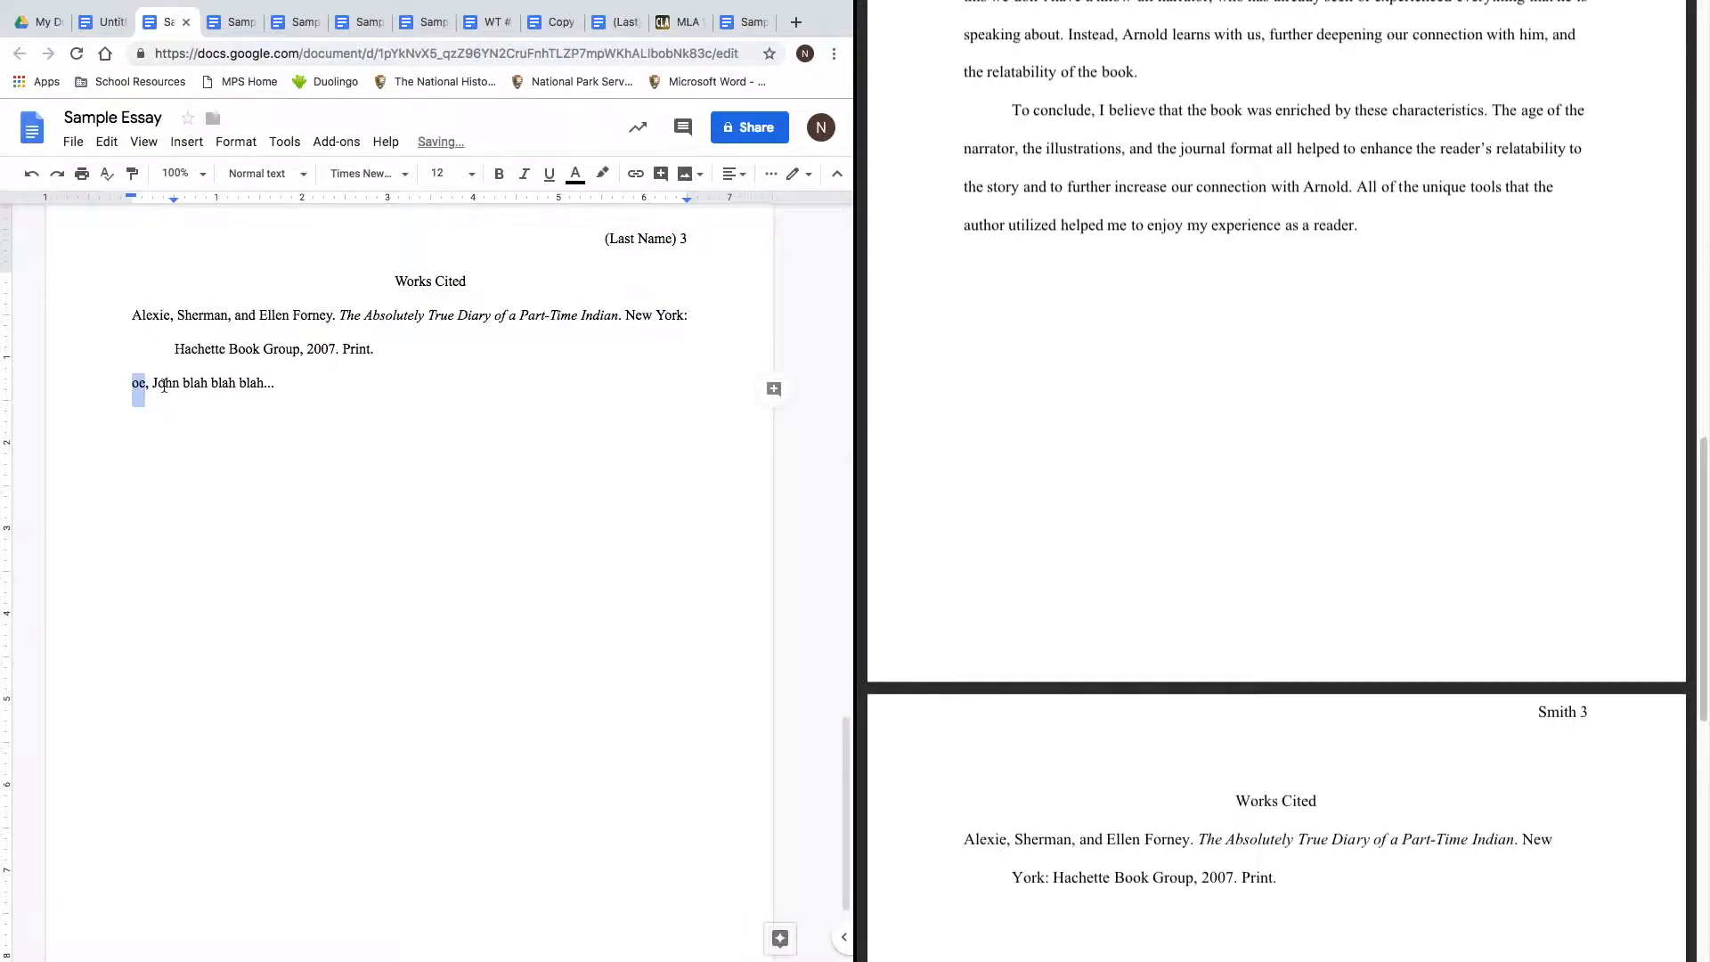
pyautogui.write('Abe')
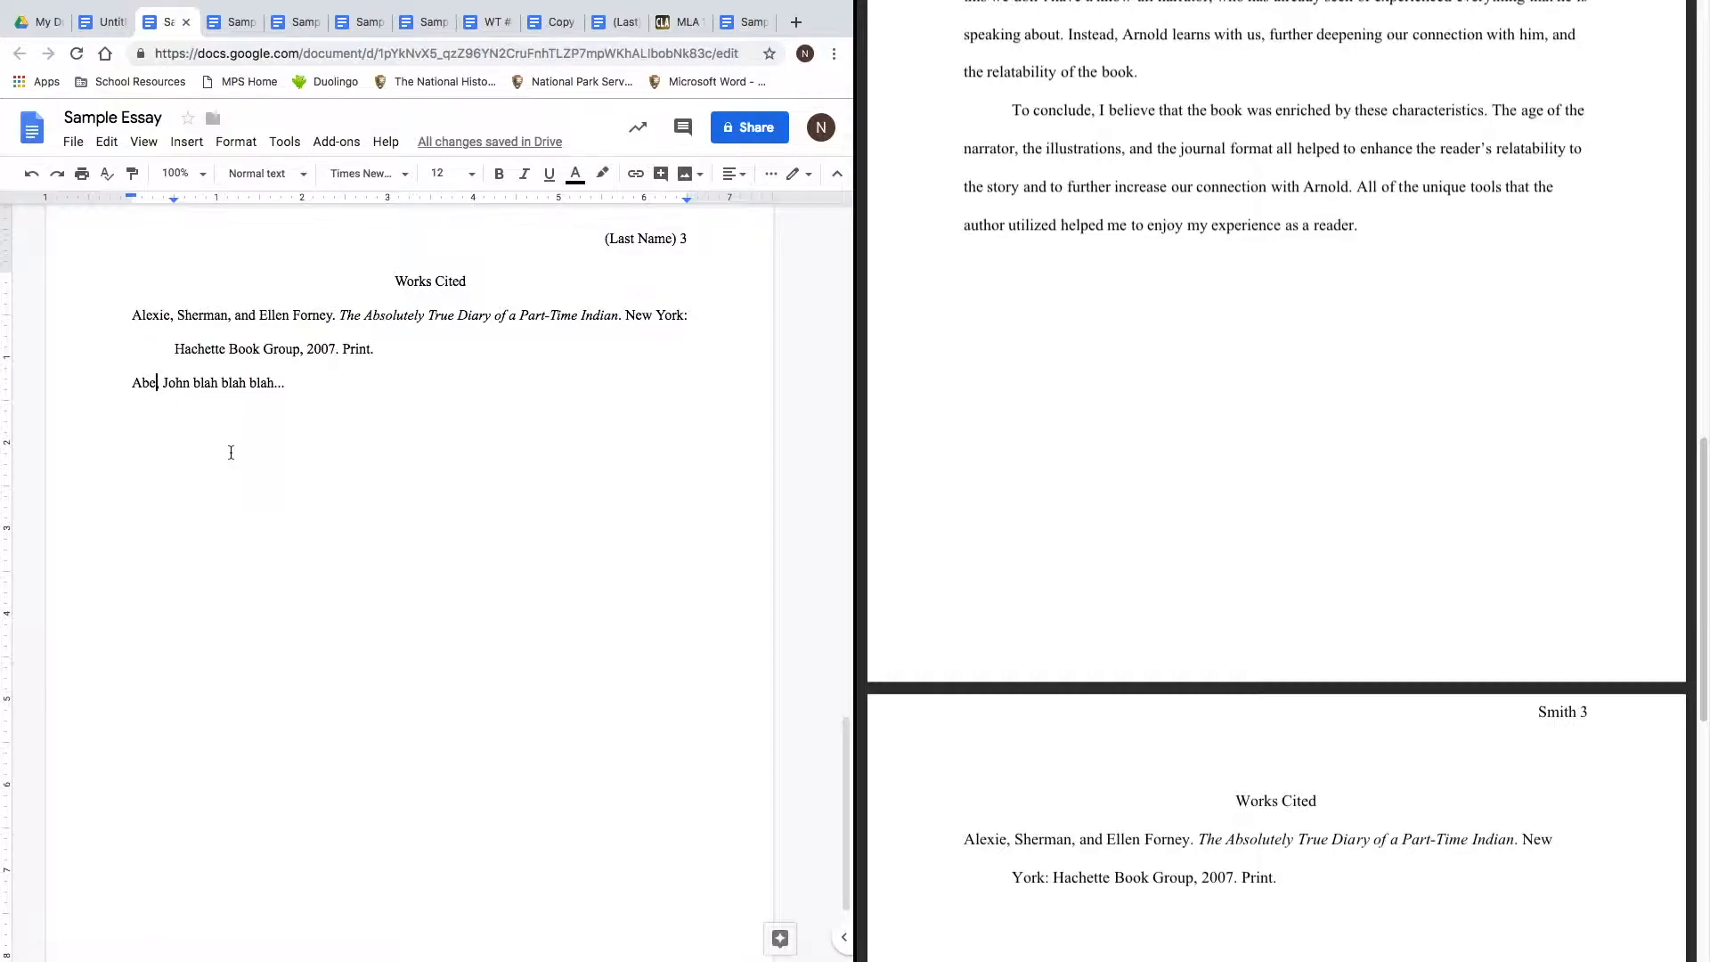
# Move the placeholder entry above the existing citation, directly below the "Works Cited" heading, so the entries are alphabetical.
pyautogui.moveTo(298, 383); pyautogui.dragTo(131, 383)
pyautogui.press('BackSpace')
pyautogui.click(130, 321)
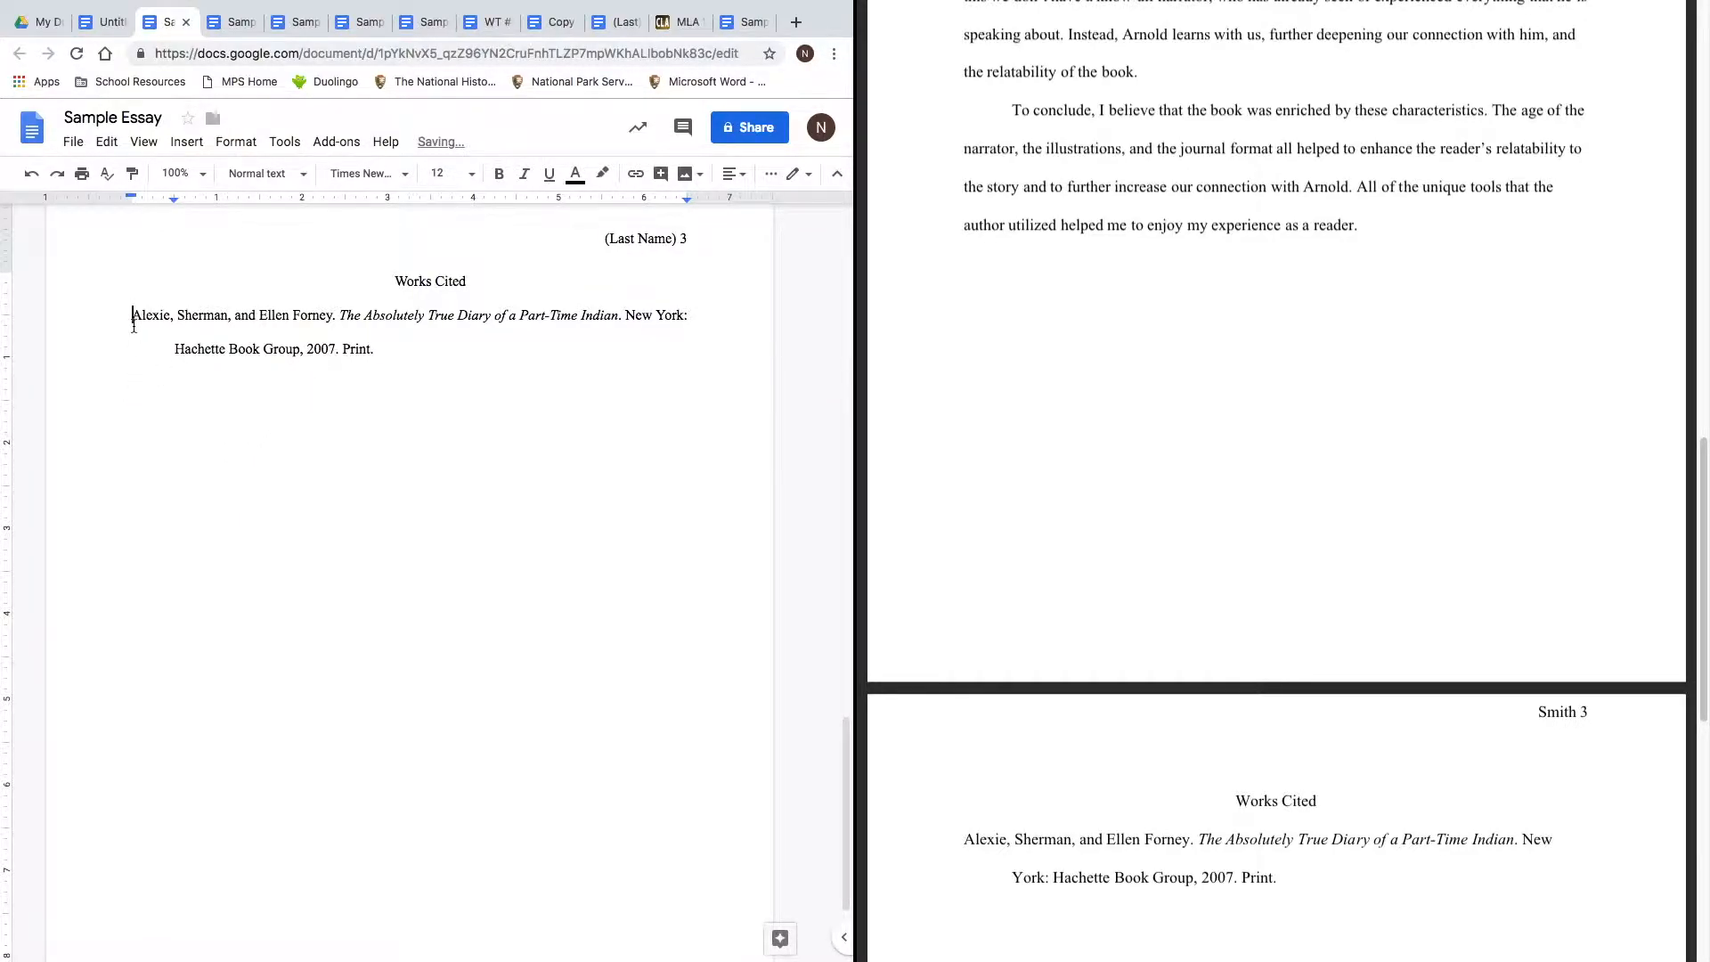
pyautogui.press('Return')
pyautogui.write('Abe, John blah blah...')
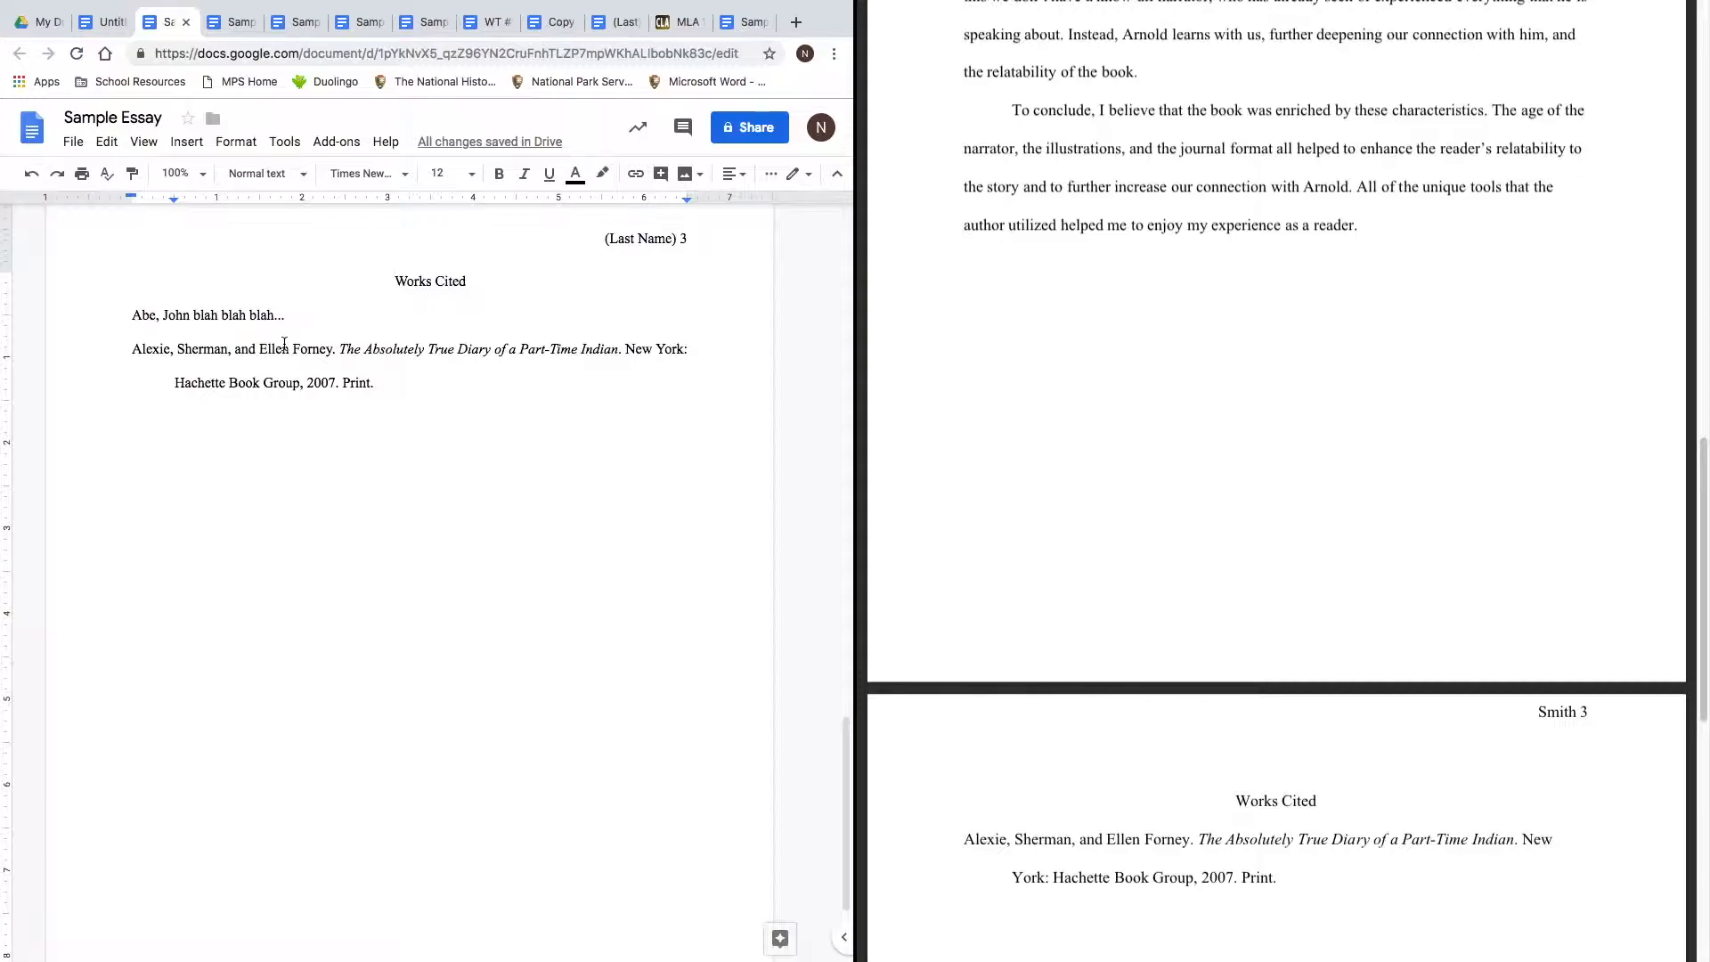
pyautogui.scroll(-2, 285, 344)
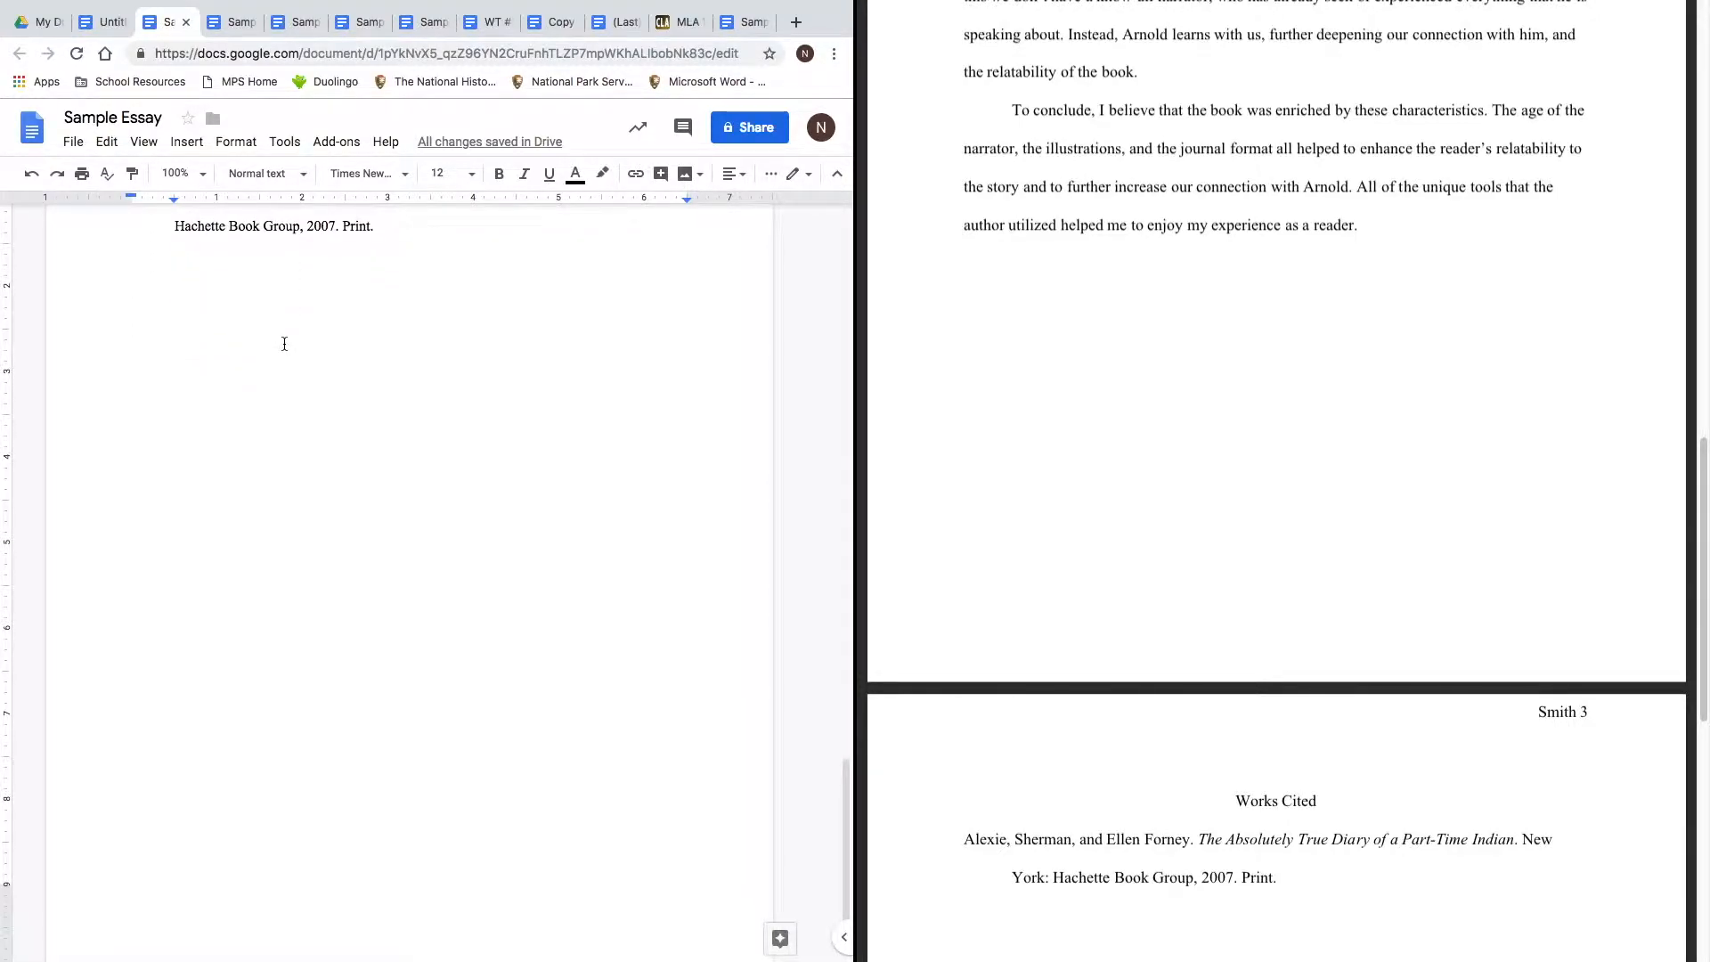
pyautogui.scroll(6, 284, 344)
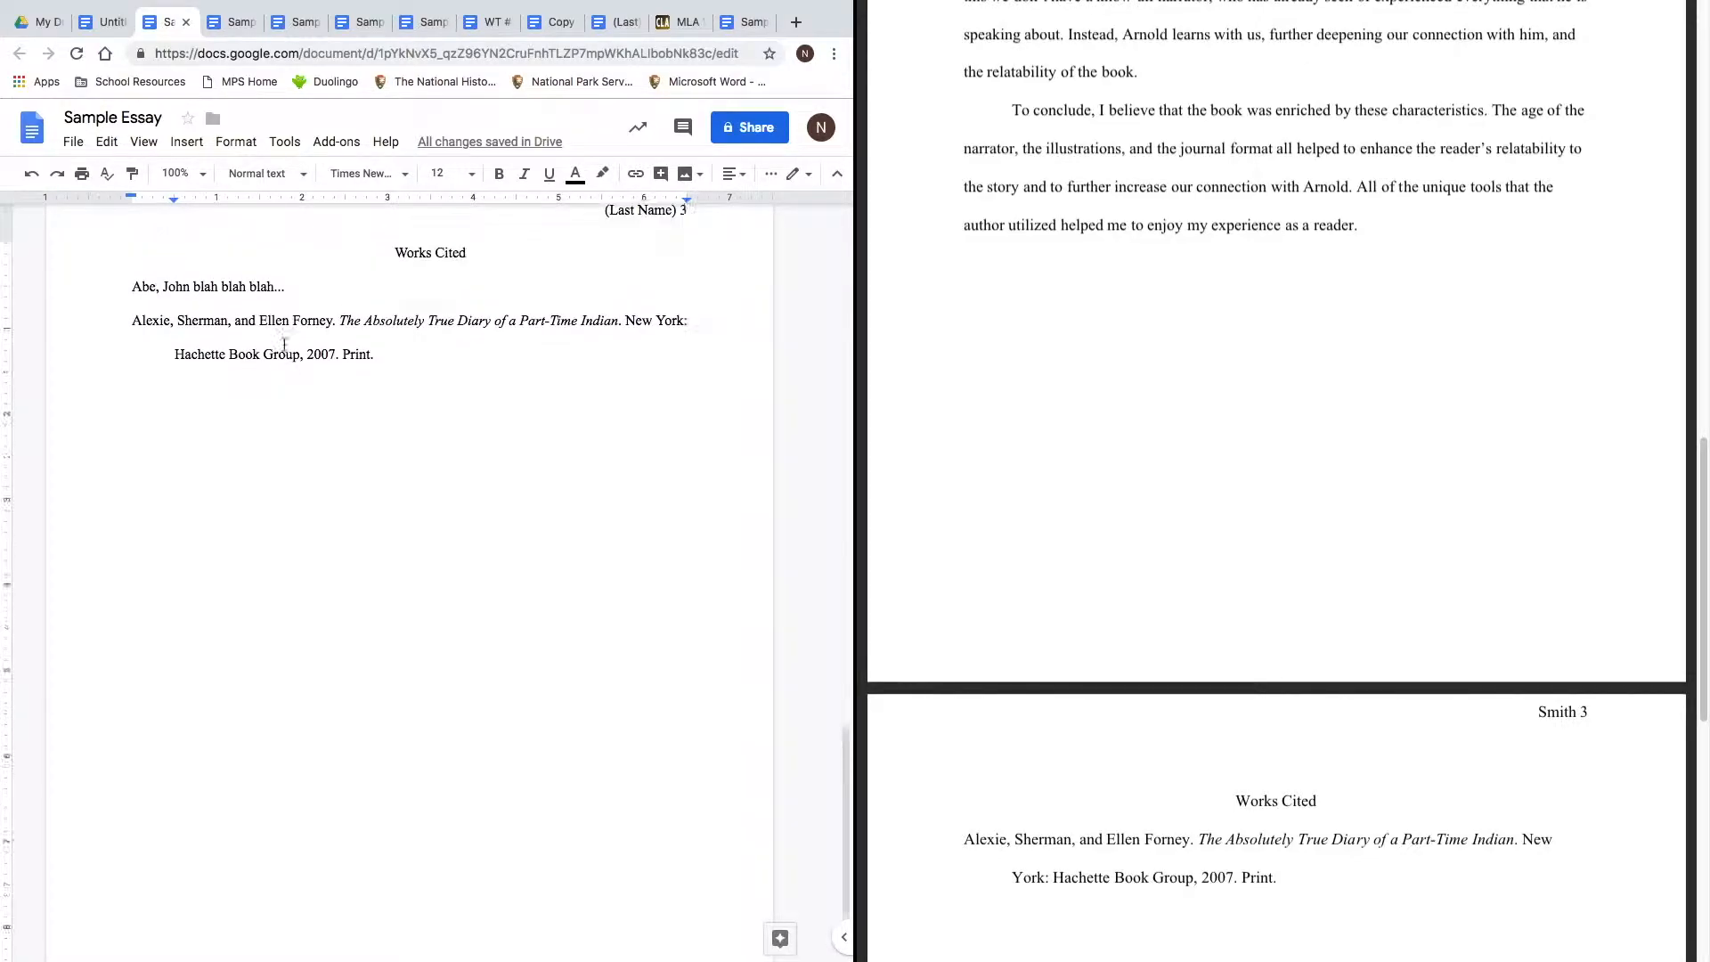
# Look back over the essay to its first page, and examine Purdue OWL's MLA Works Cited basic rules and list of MLA Style topics.
pyautogui.scroll(15, 284, 344)
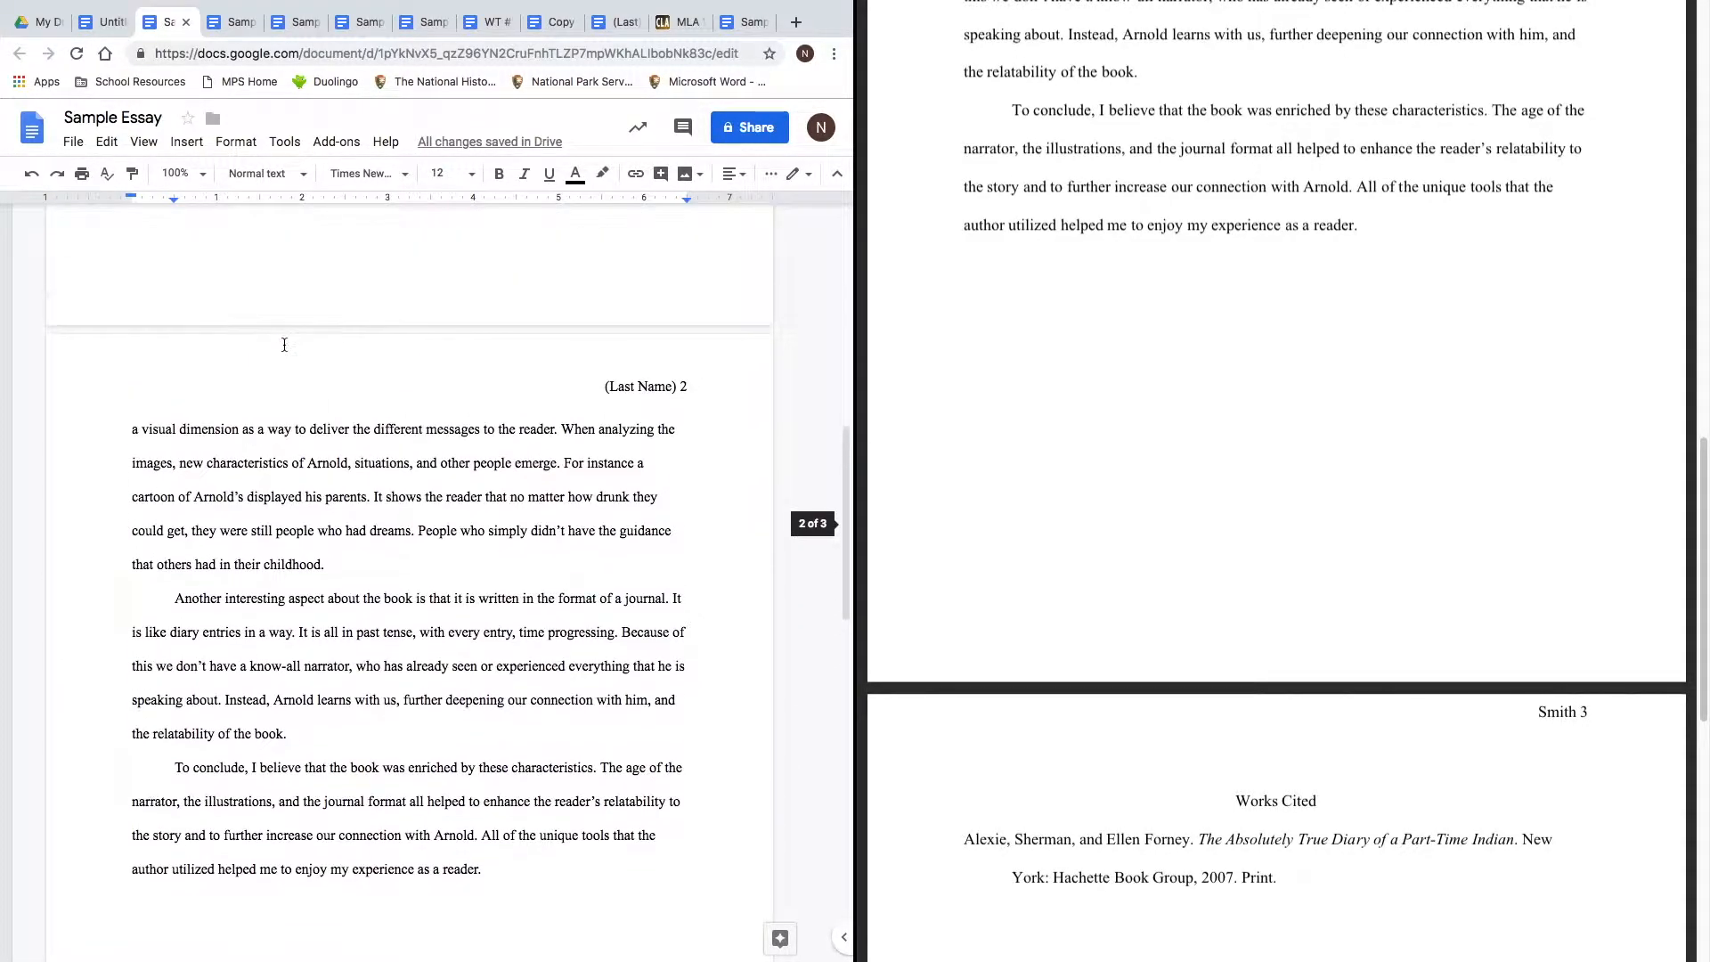
pyautogui.scroll(3, 285, 344)
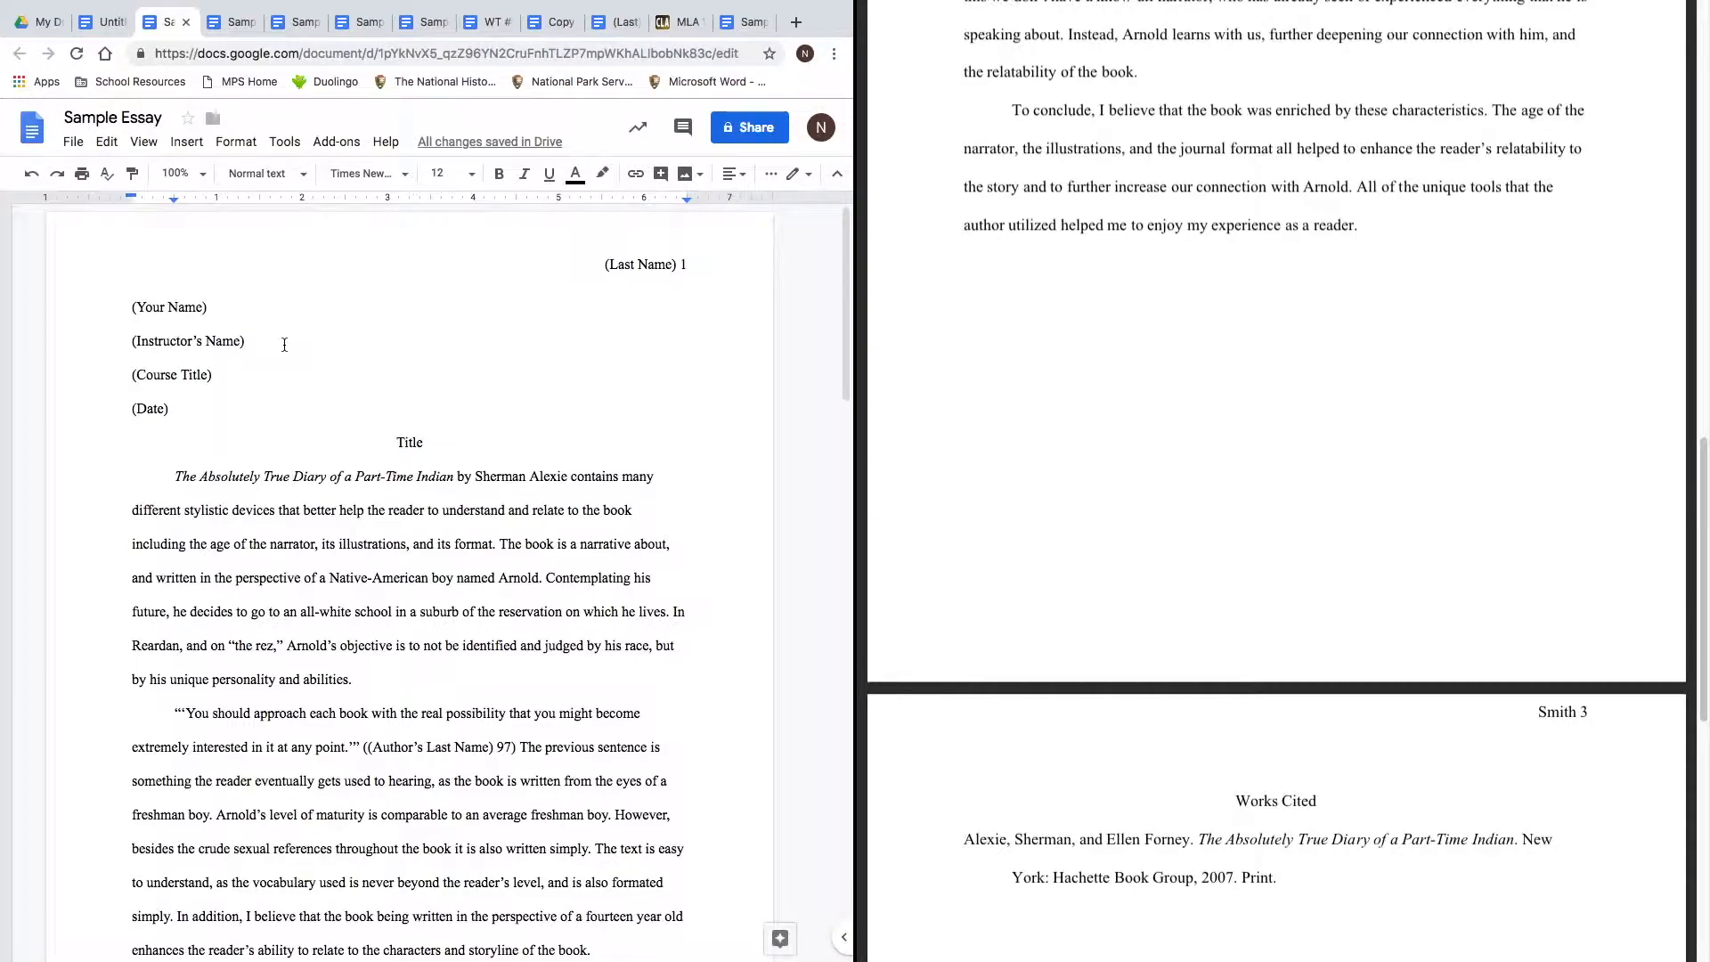
pyautogui.click(676, 25)
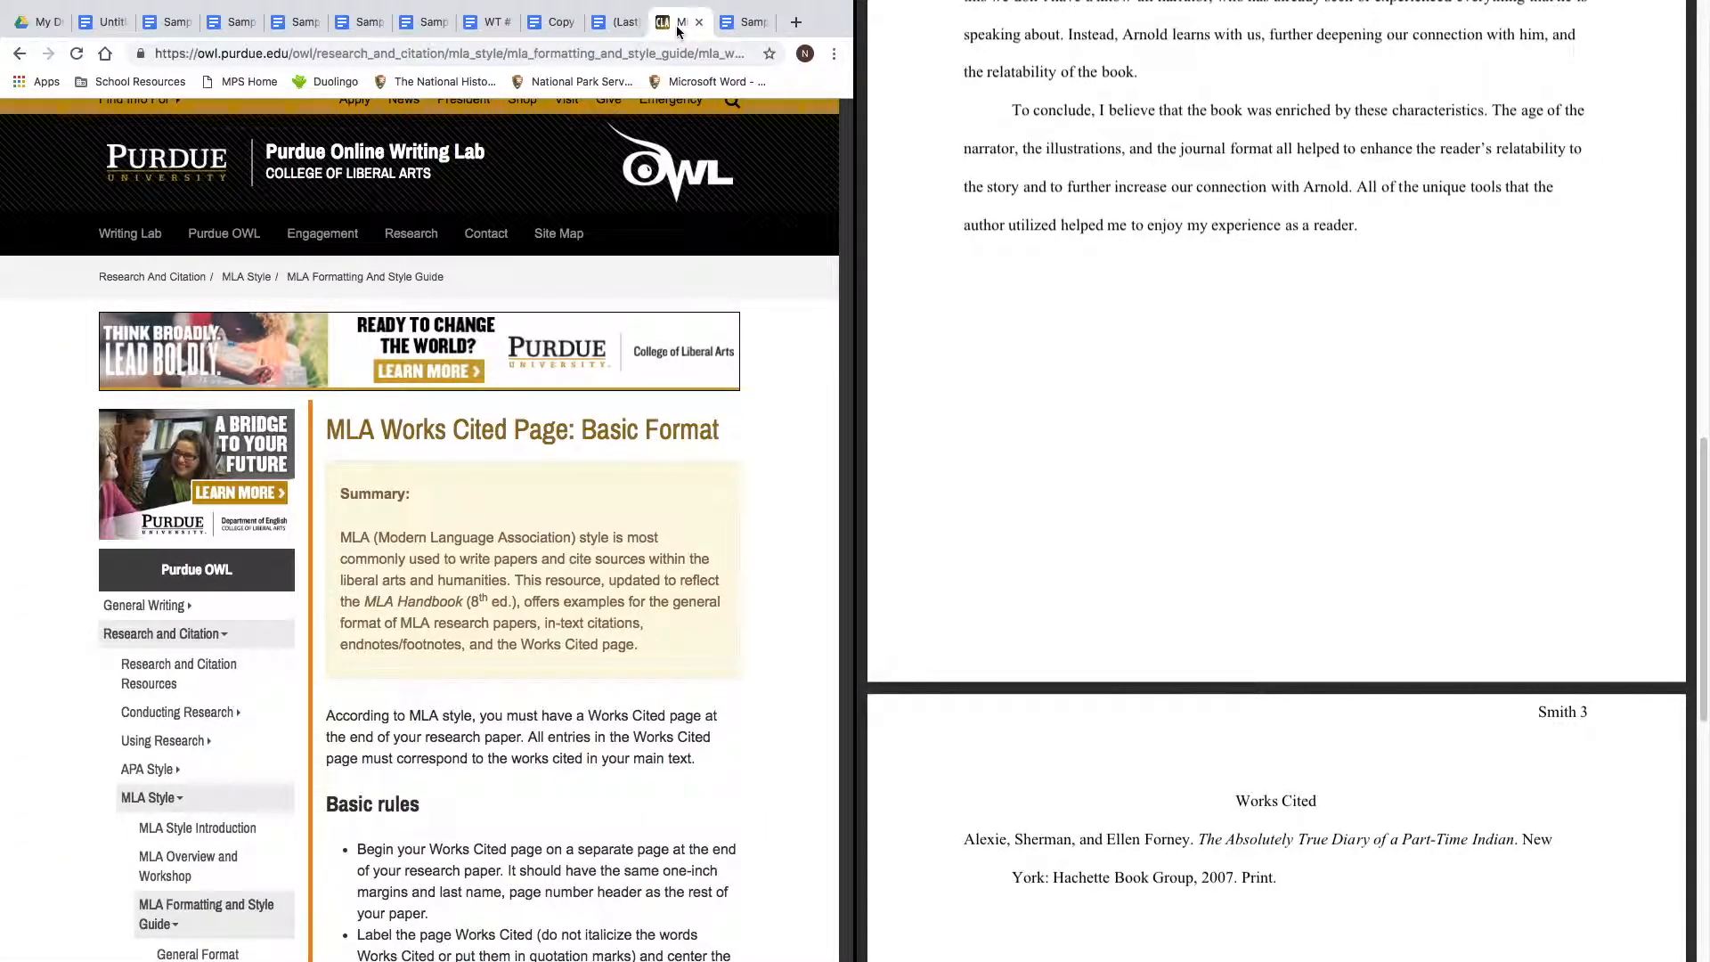
pyautogui.scroll(-3, 82, 779)
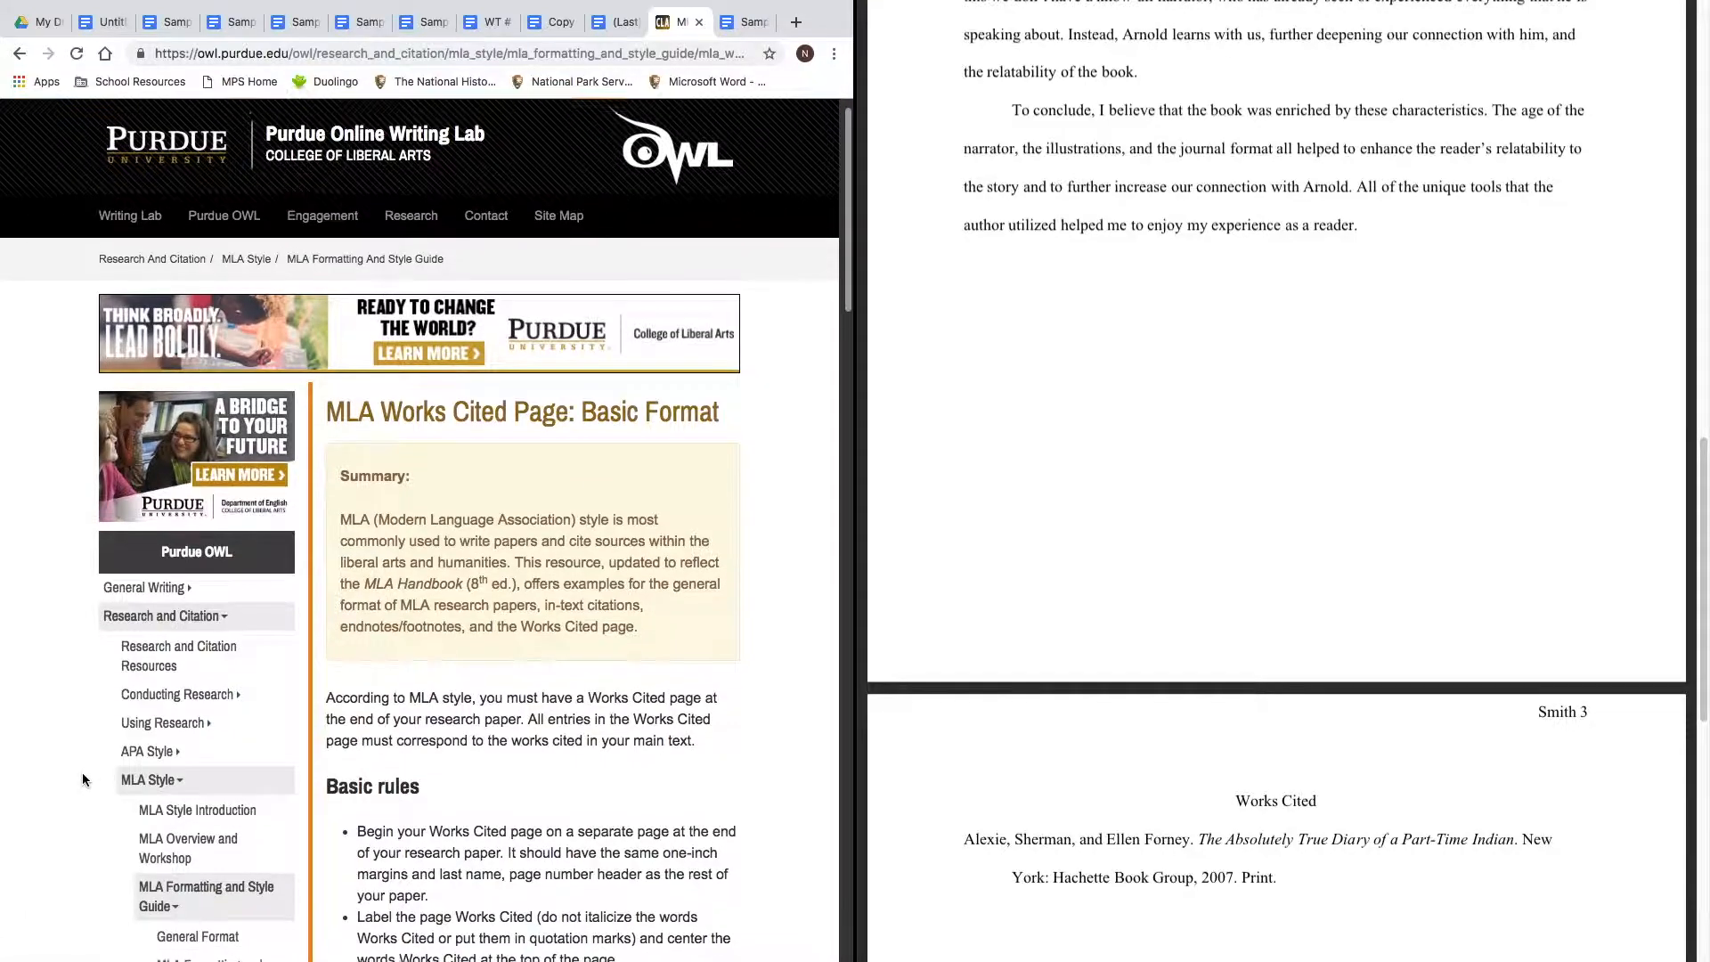
pyautogui.scroll(-3, 83, 779)
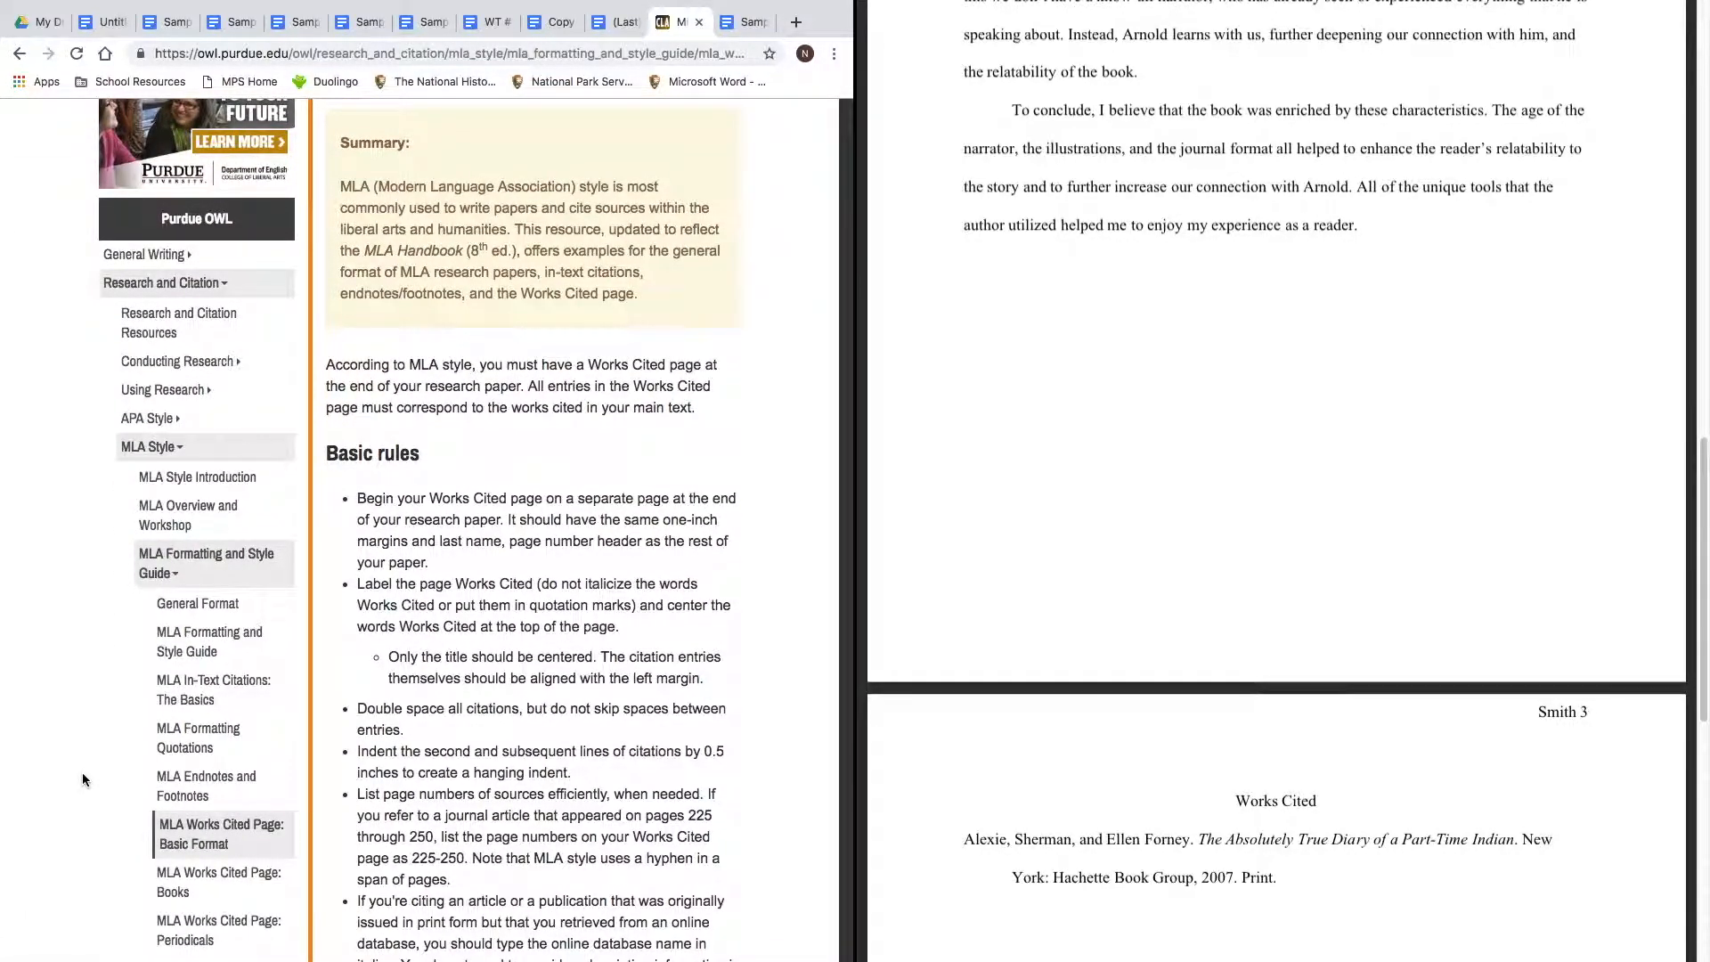
pyautogui.scroll(-2, 82, 773)
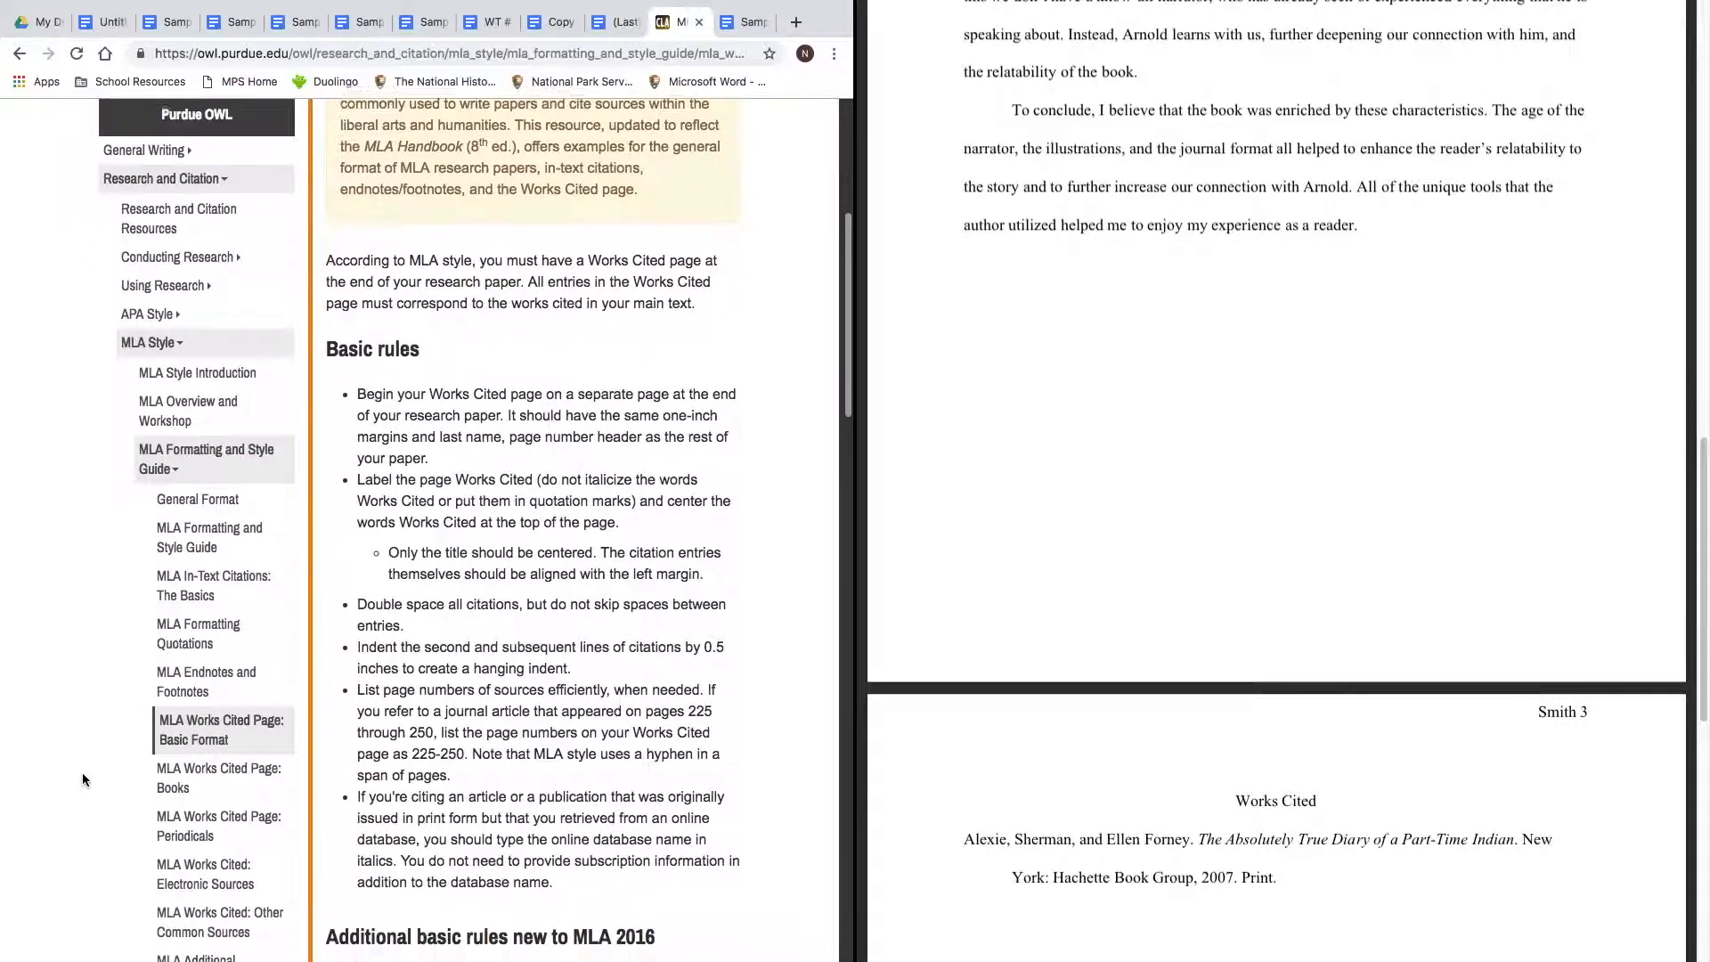
pyautogui.scroll(3, 82, 780)
pyautogui.scroll(5, 82, 780)
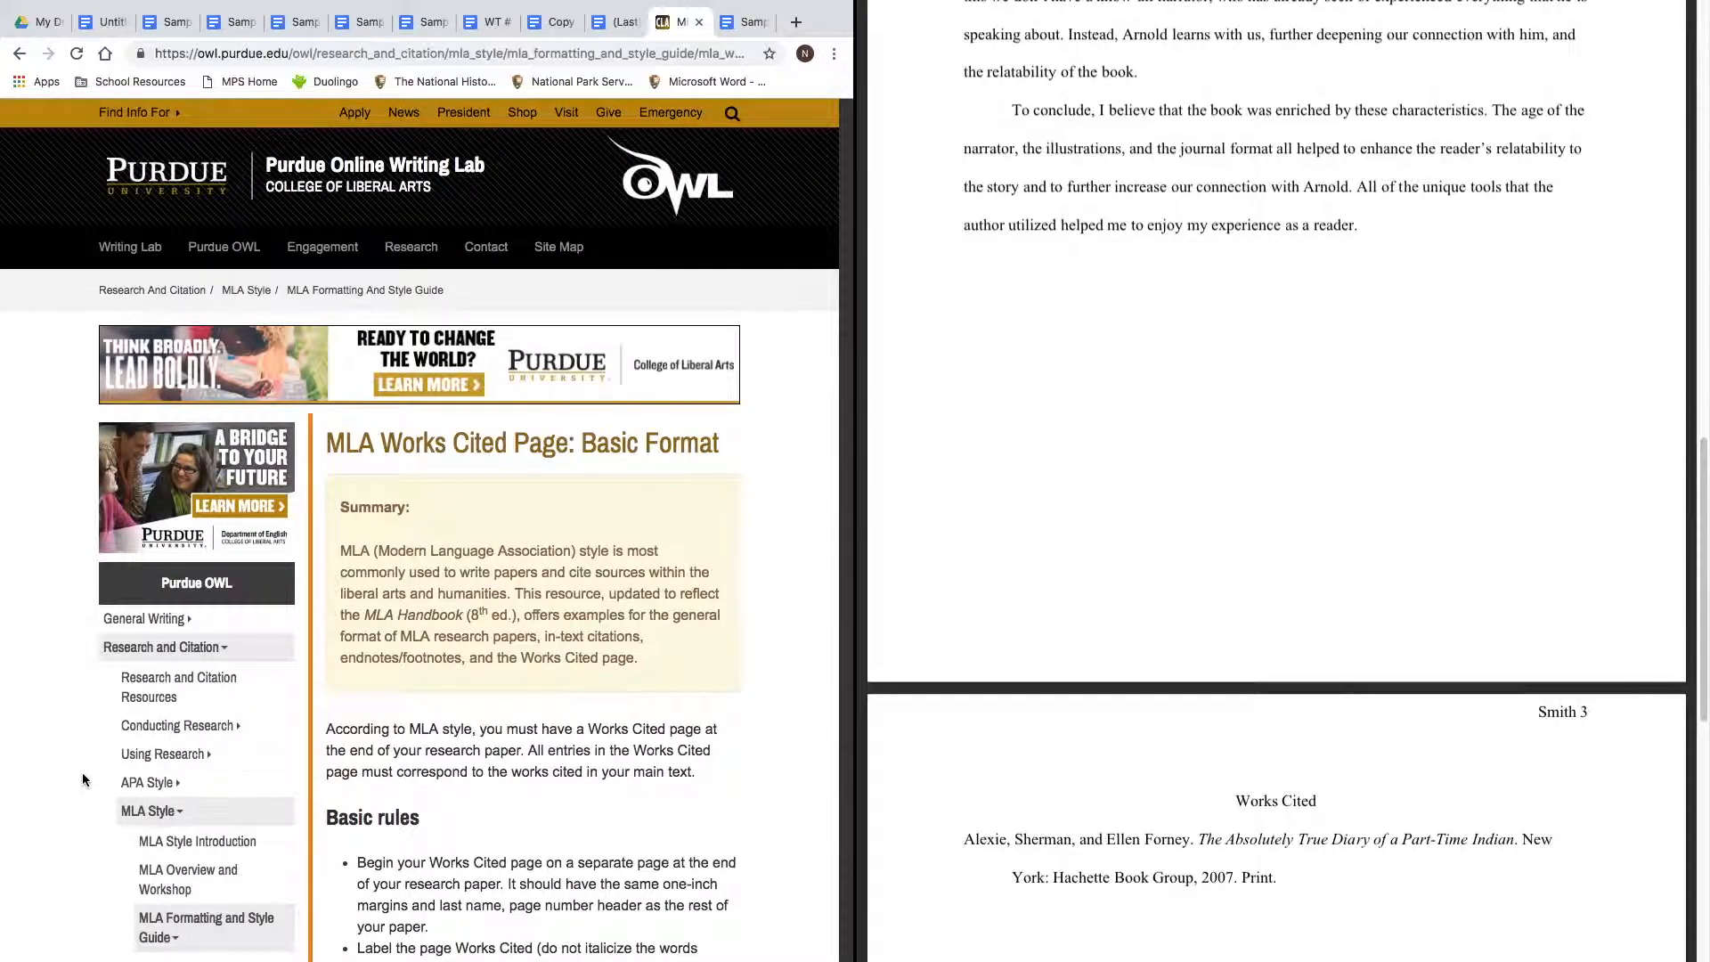
pyautogui.scroll(-3, 82, 779)
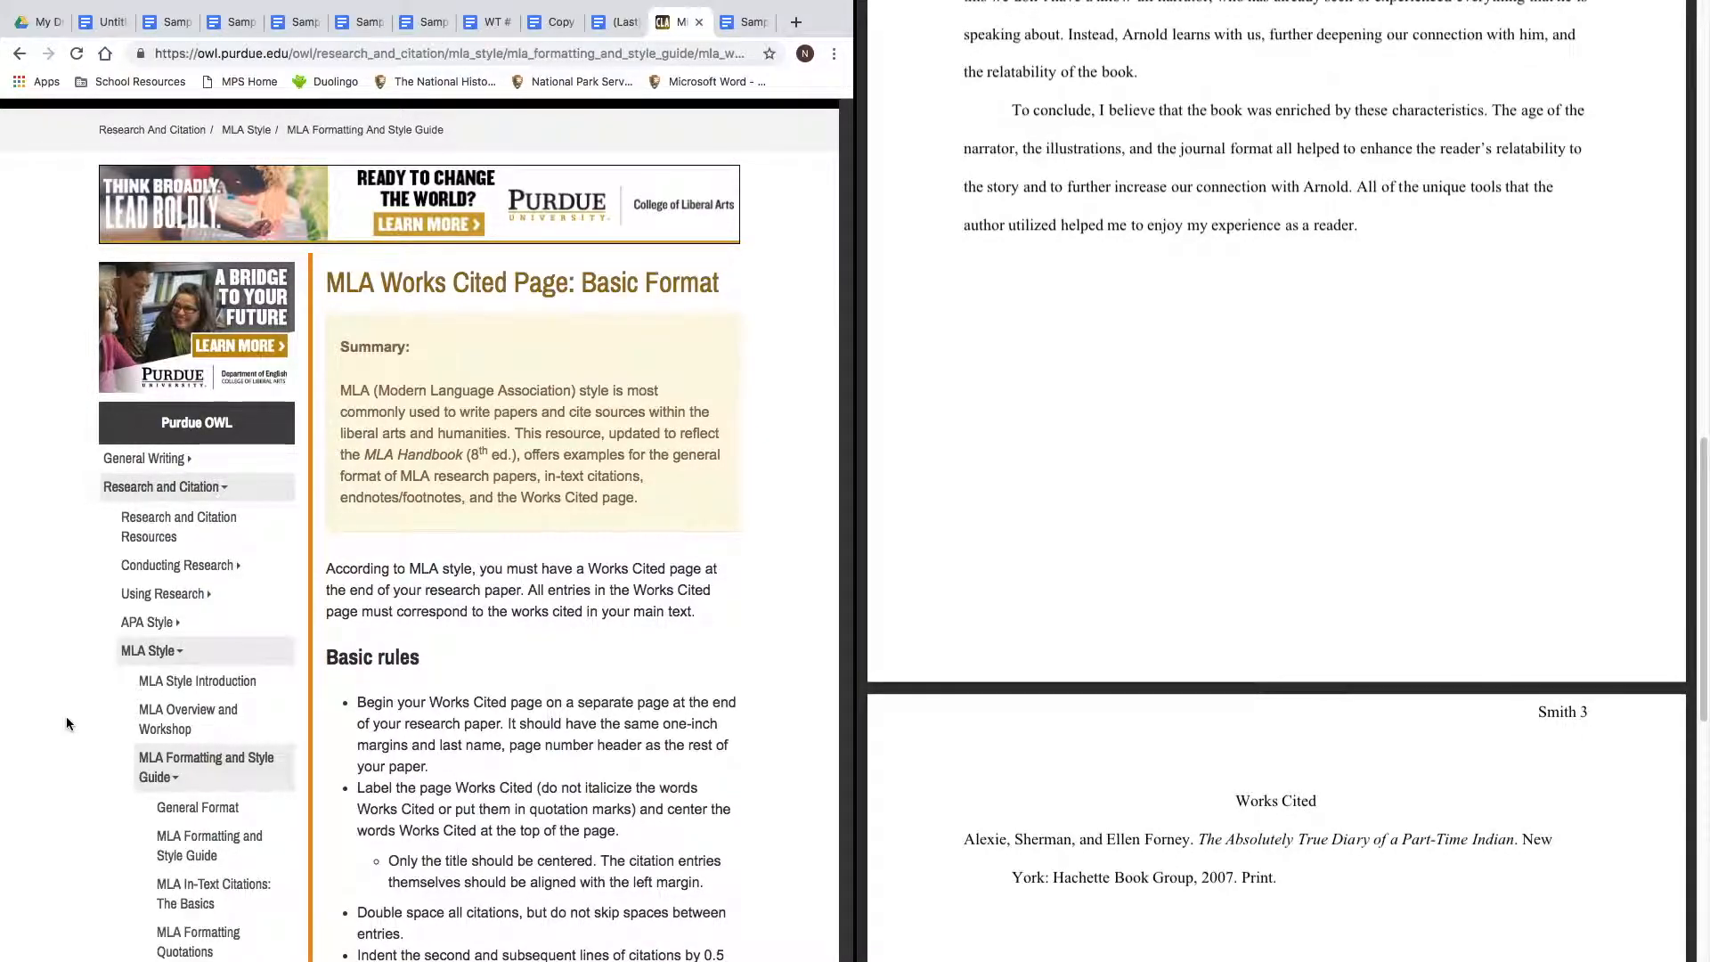
pyautogui.scroll(-8, 66, 716)
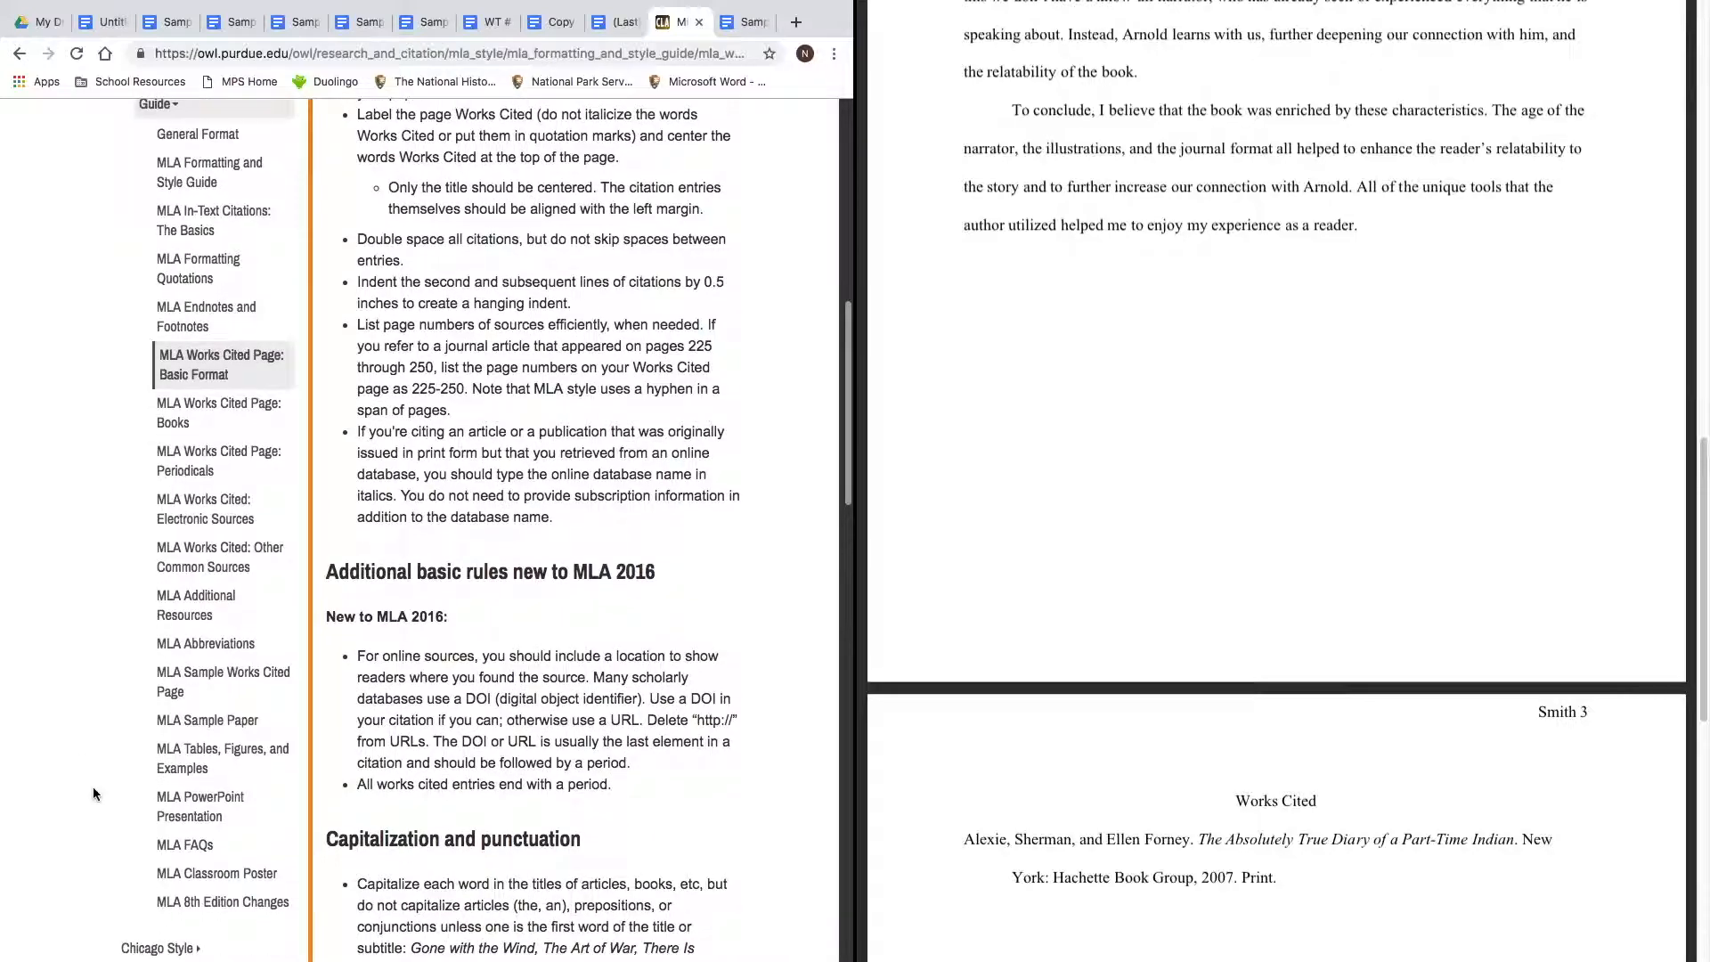
pyautogui.scroll(-2, 146, 874)
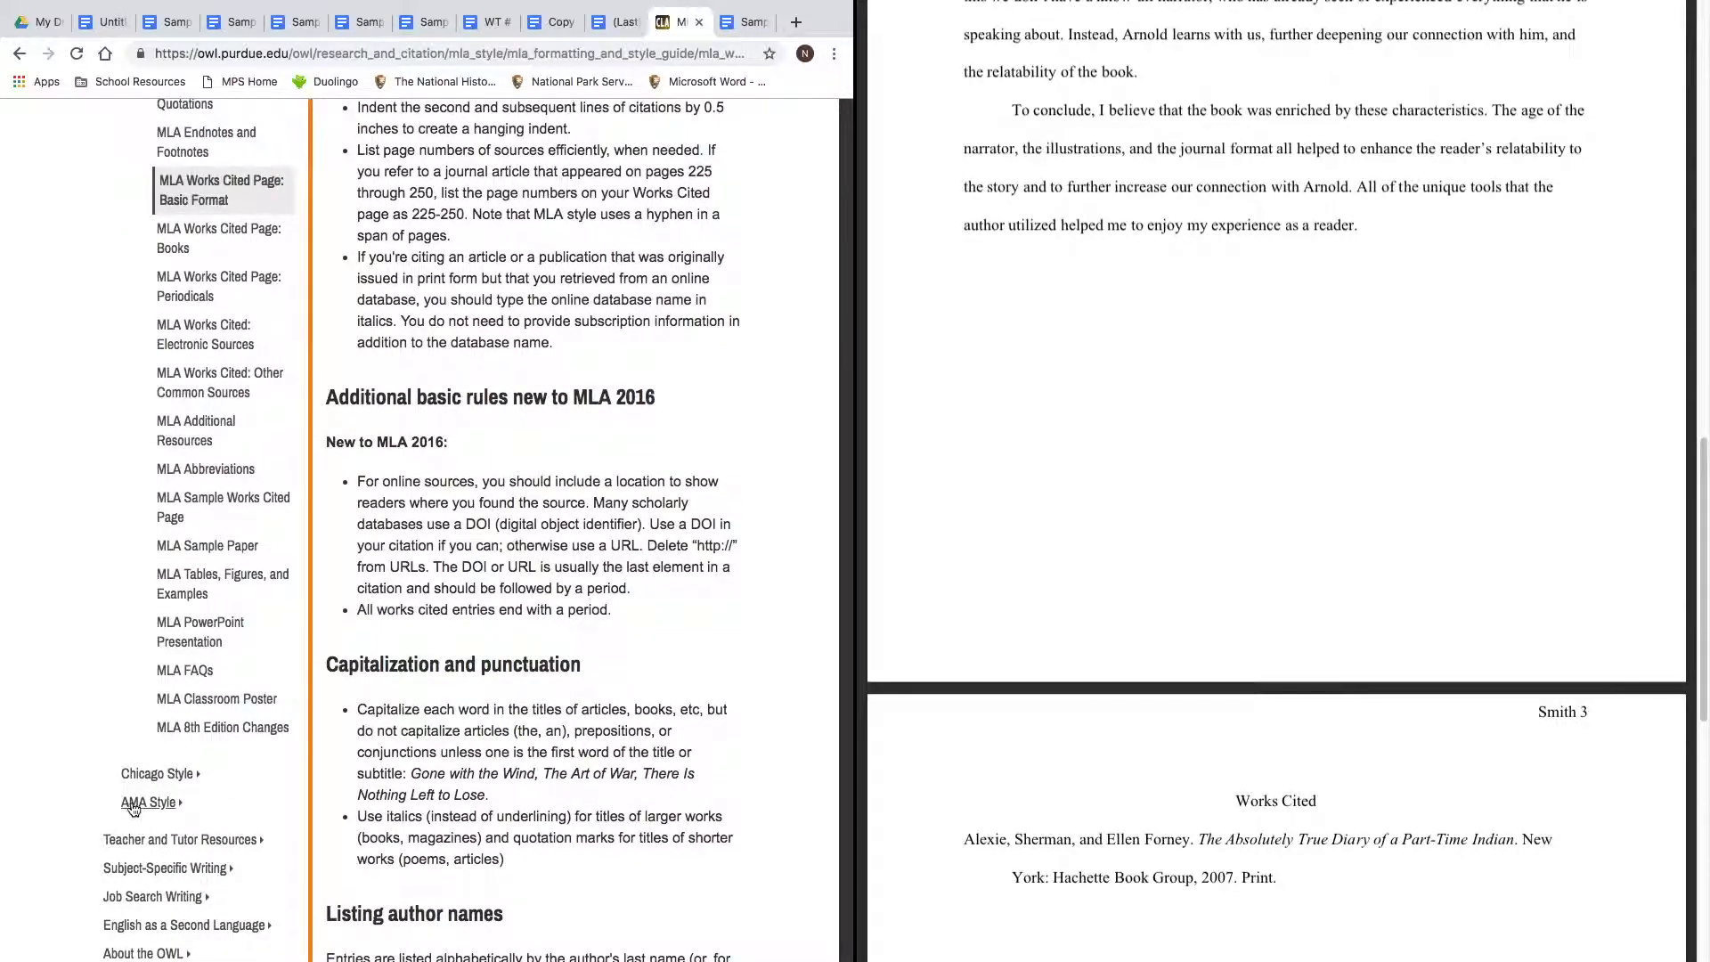
pyautogui.scroll(13, 81, 789)
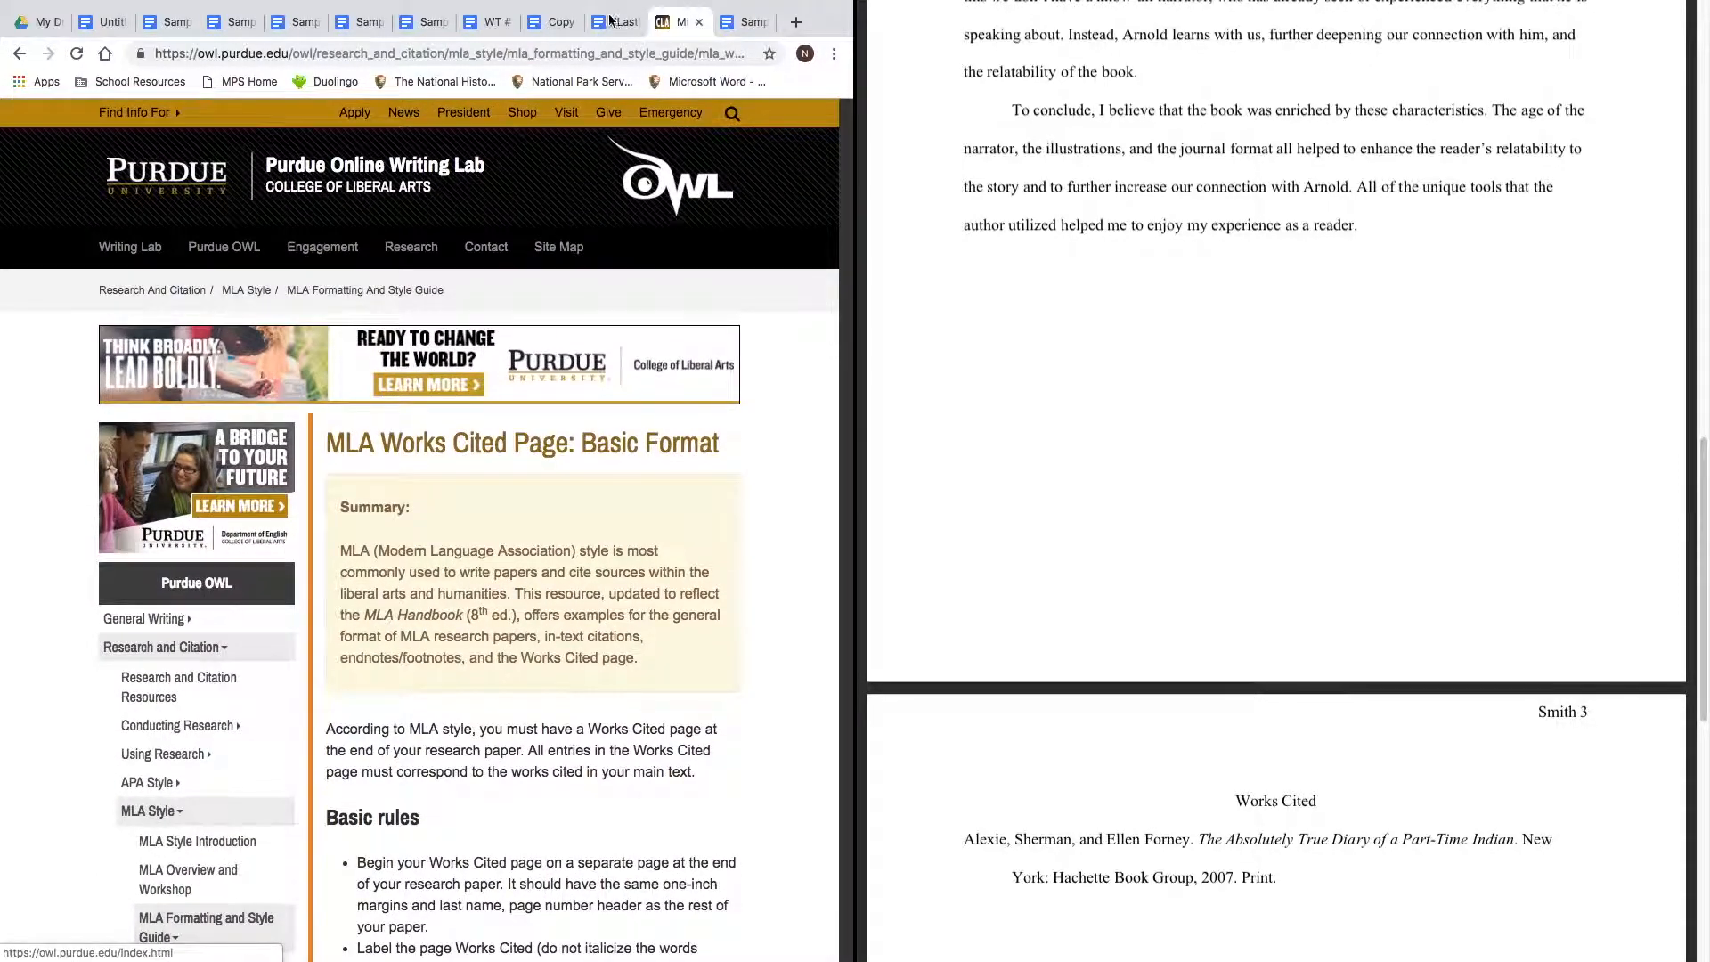
# View the in-text citation examples in the untitled document alongside the highlighted quotation on the sample essay's first page.
pyautogui.click(110, 27)
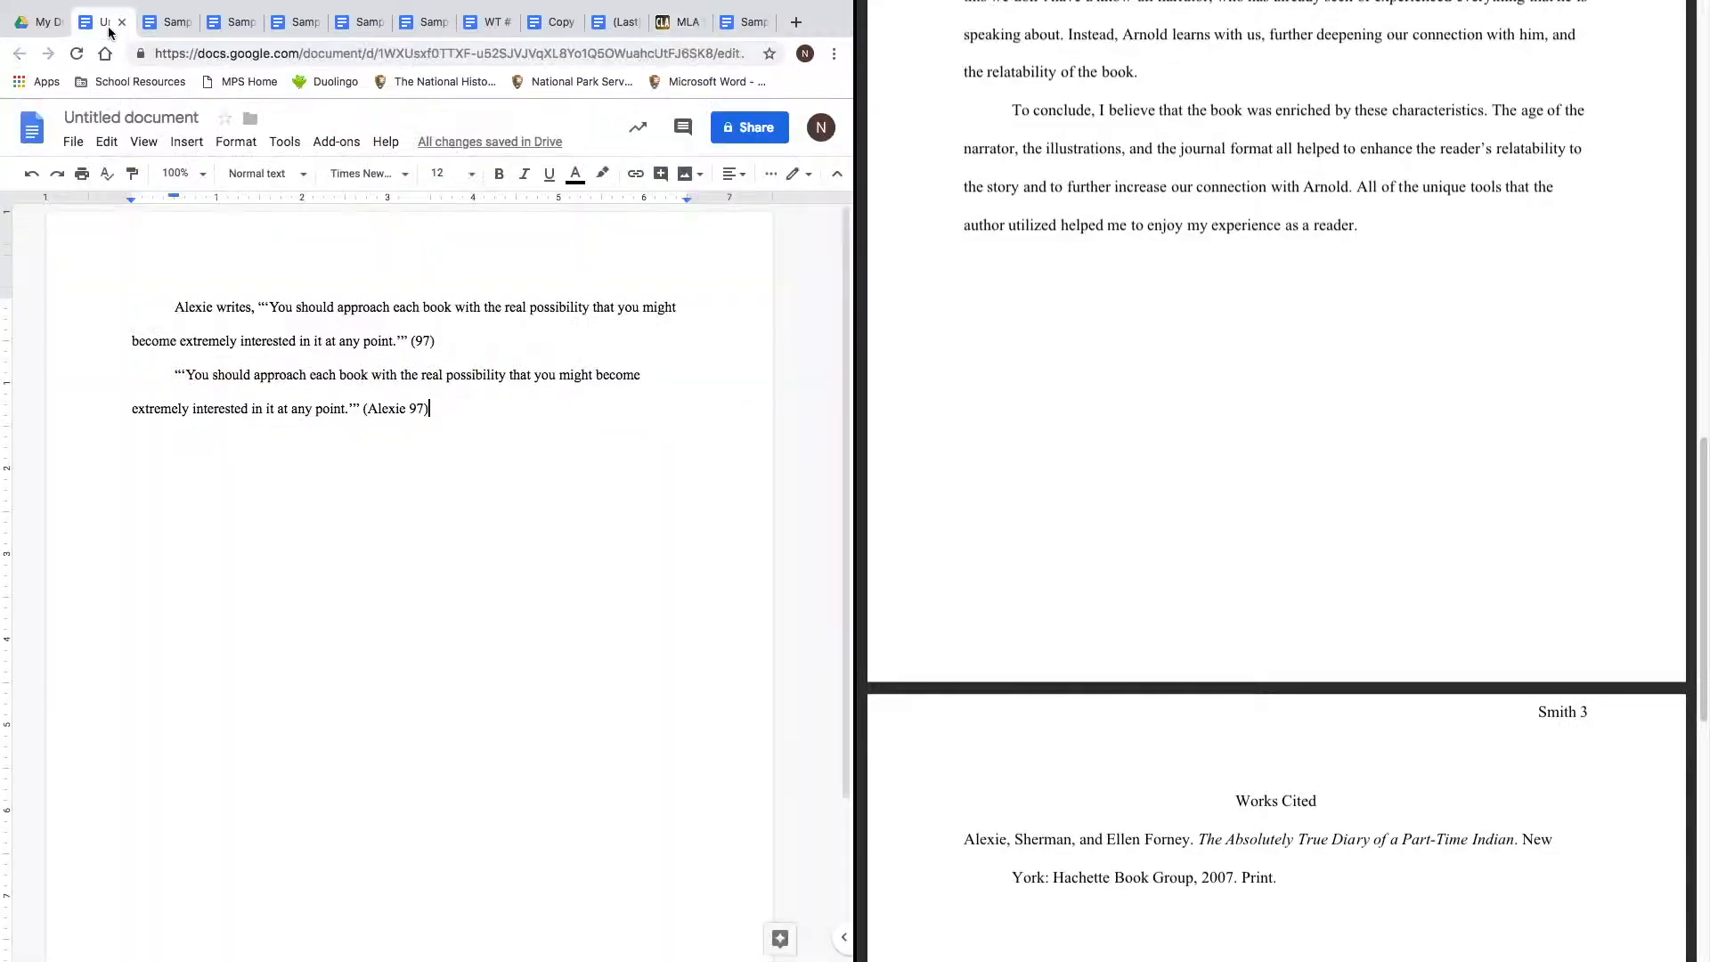
pyautogui.scroll(20, 1089, 243)
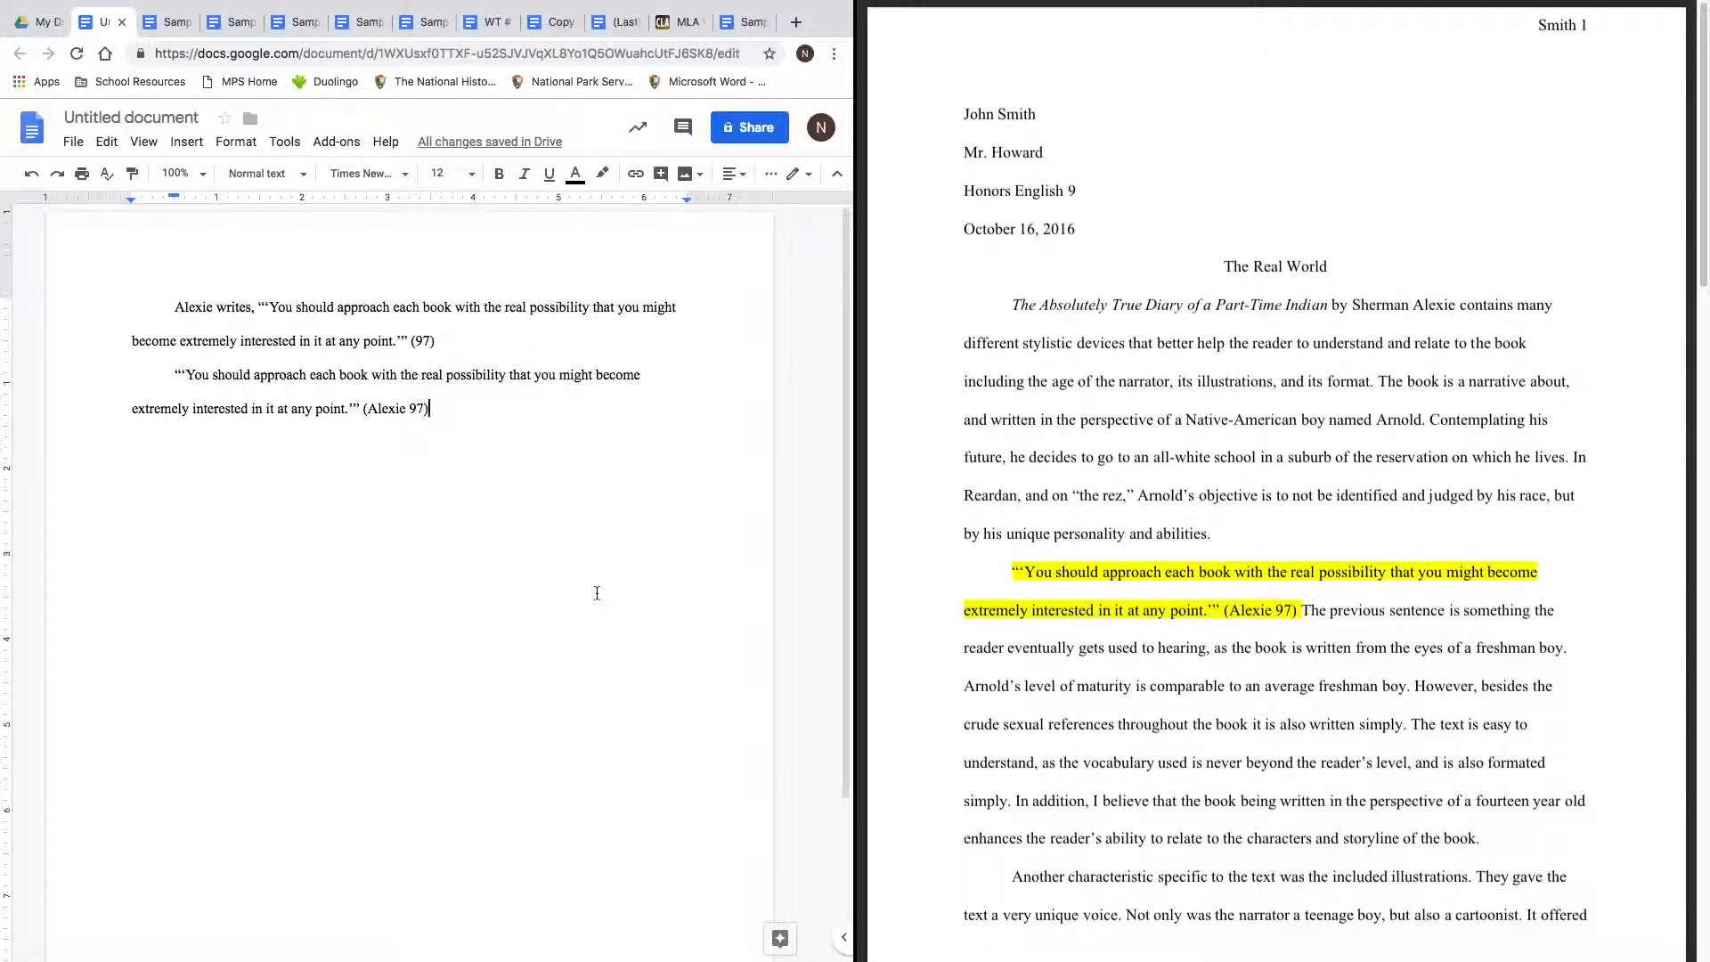
pyautogui.scroll(-2, 595, 591)
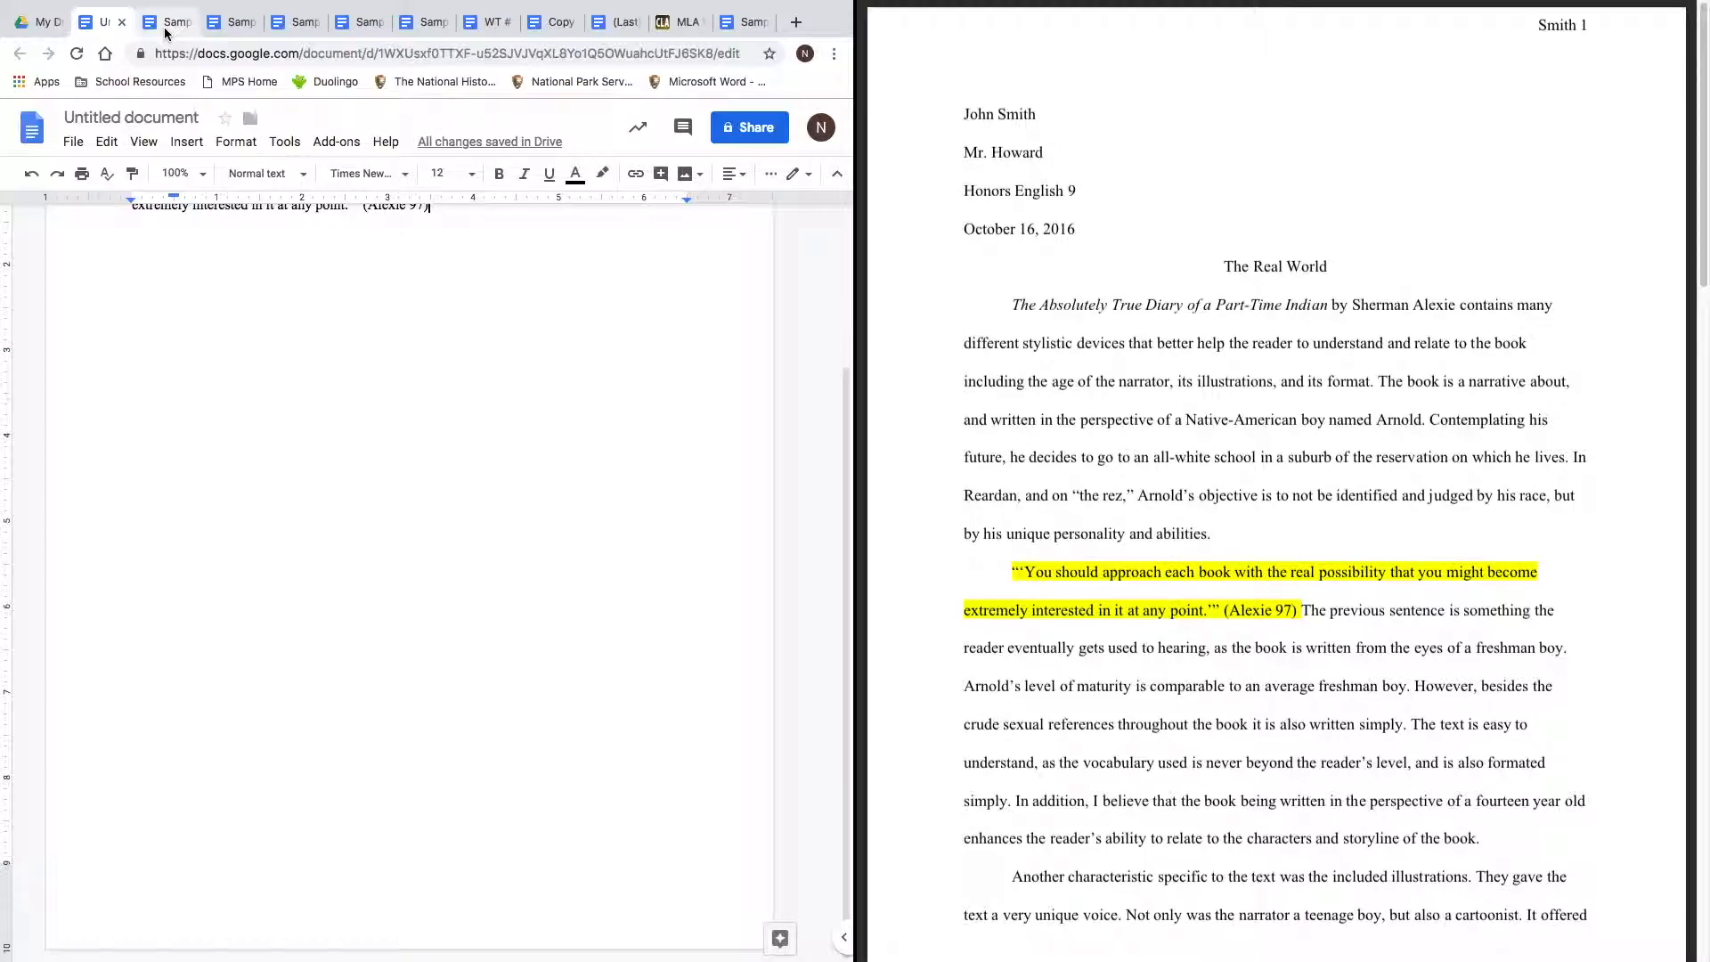
pyautogui.moveTo(1033, 960)
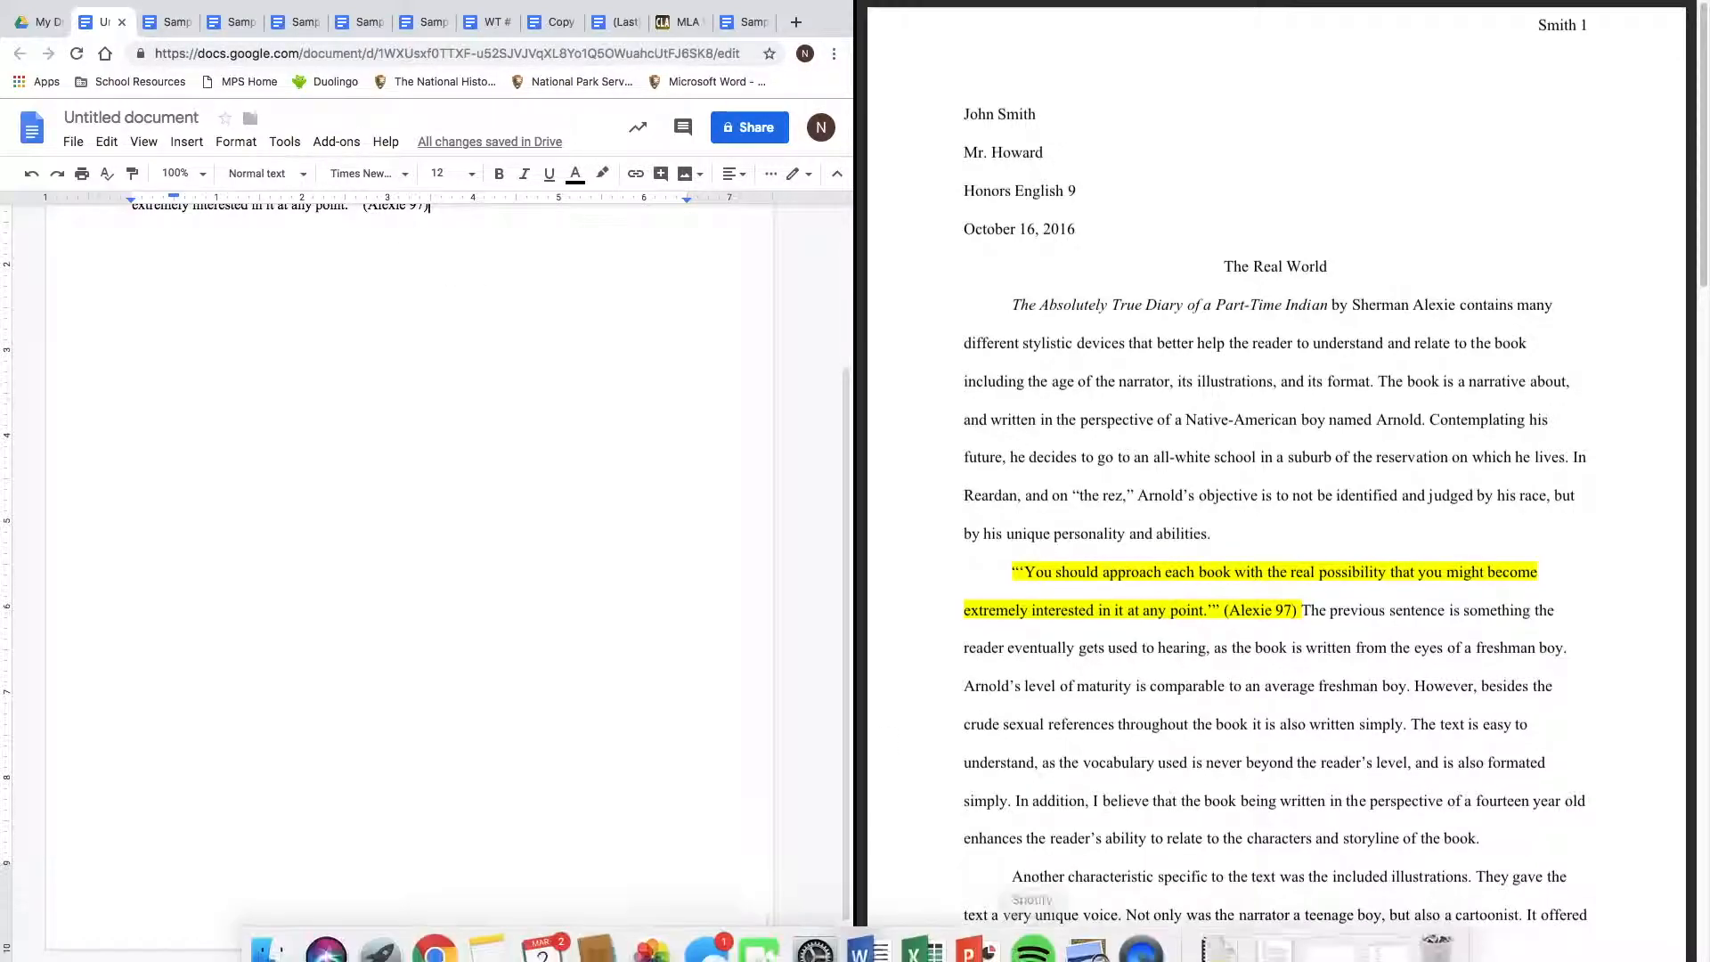